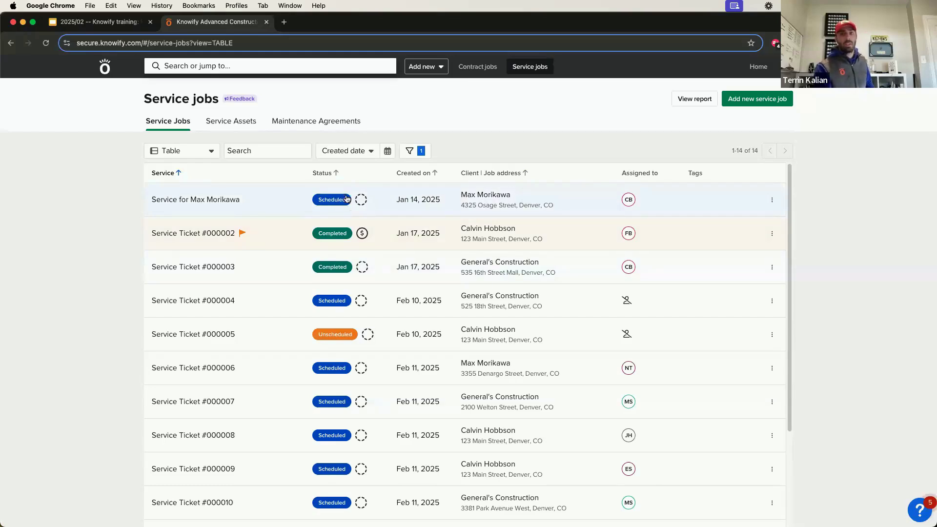
Try sorting jobs by Service, Status and Created on, ending with Created on oldest first.
left_click(405, 174)
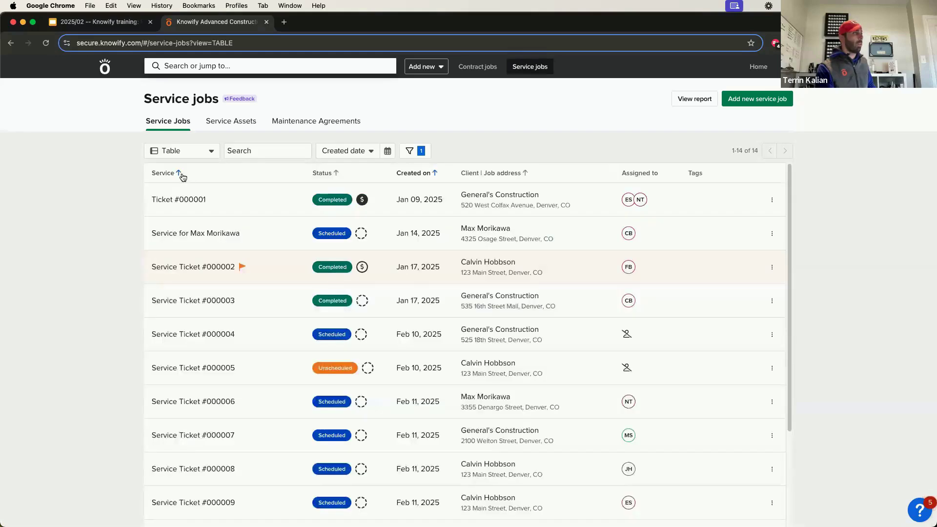
left_click(181, 175)
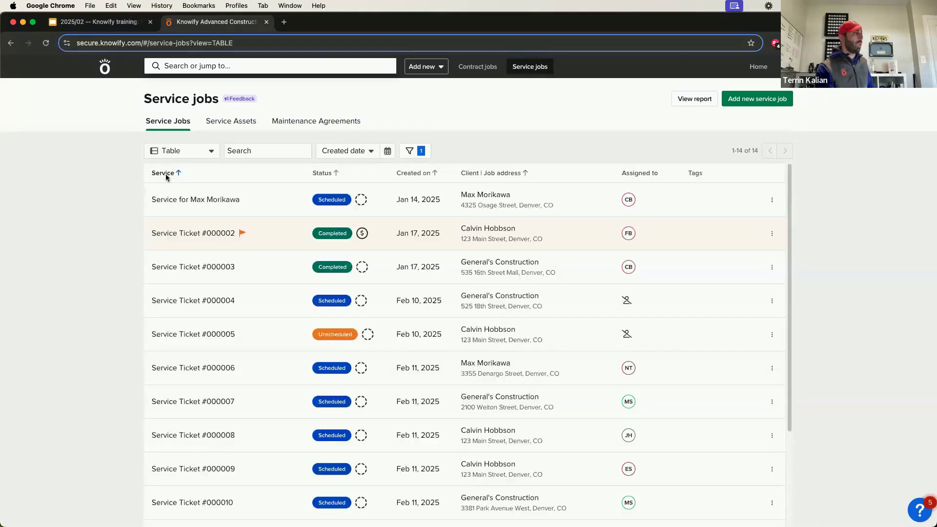
left_click(166, 175)
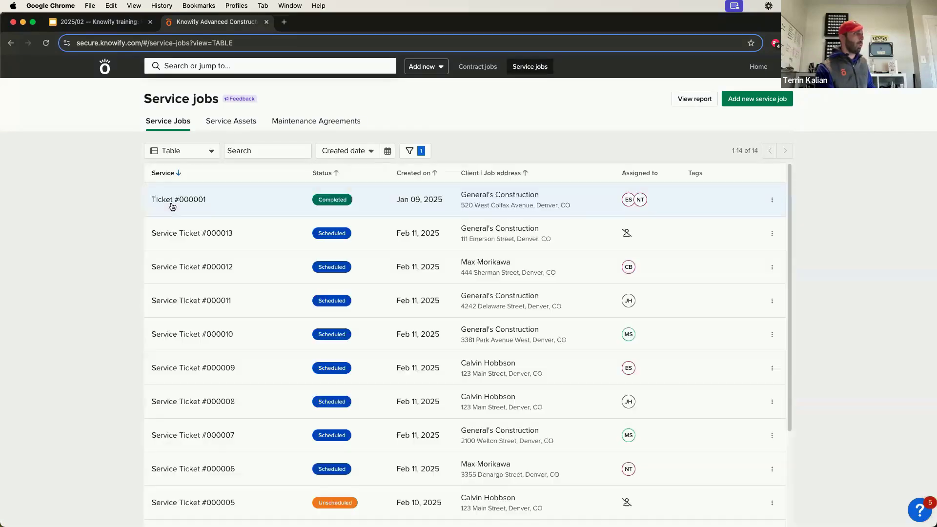
left_click(332, 173)
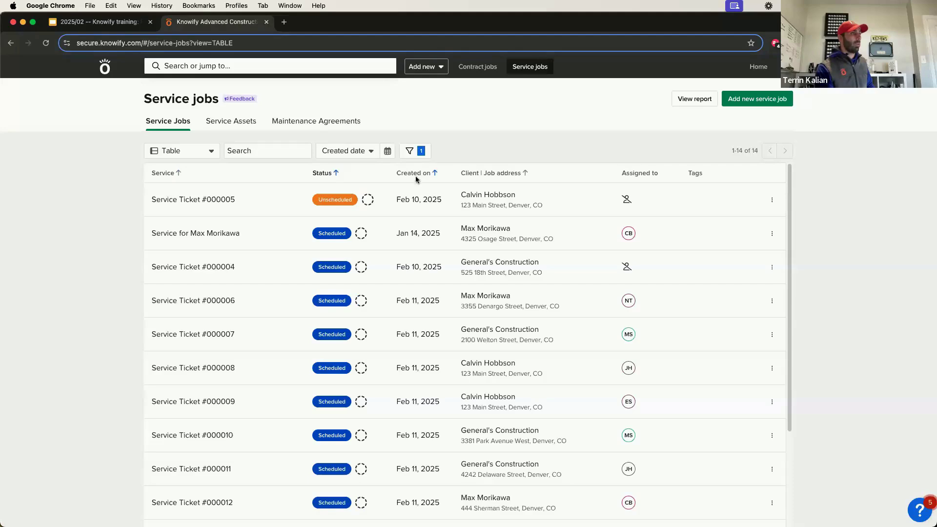
left_click(417, 175)
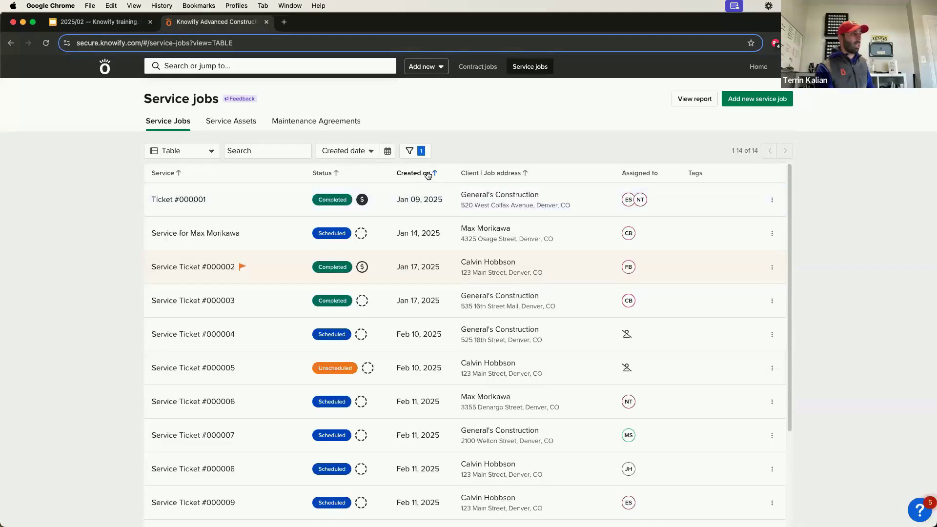
left_click(428, 175)
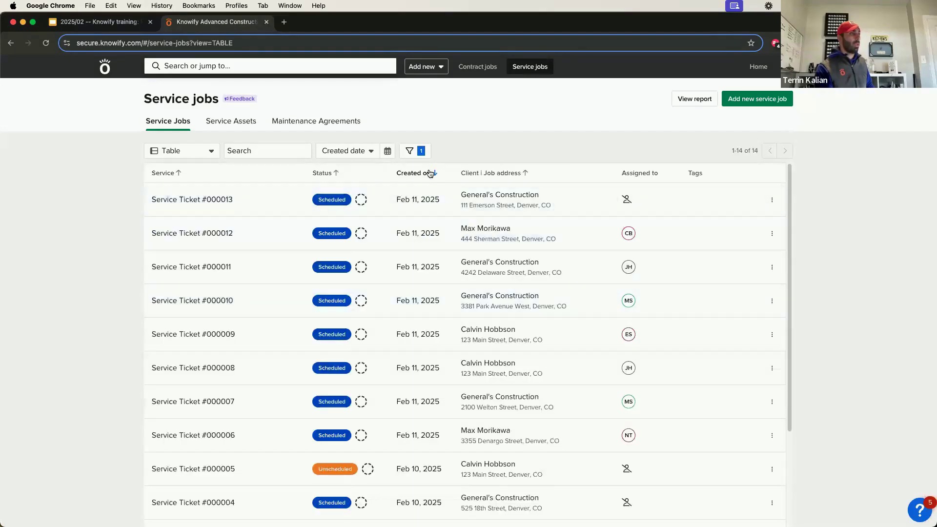
left_click(429, 176)
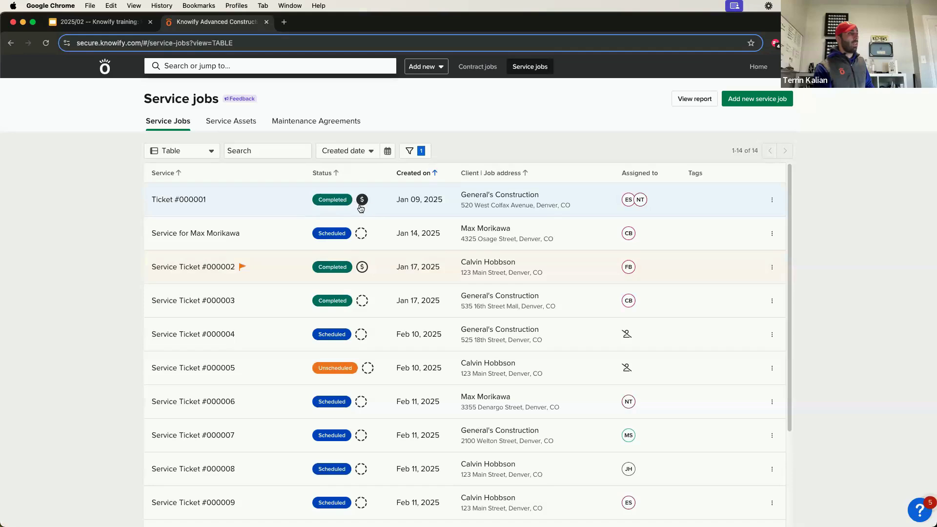
mouse_move(365, 207)
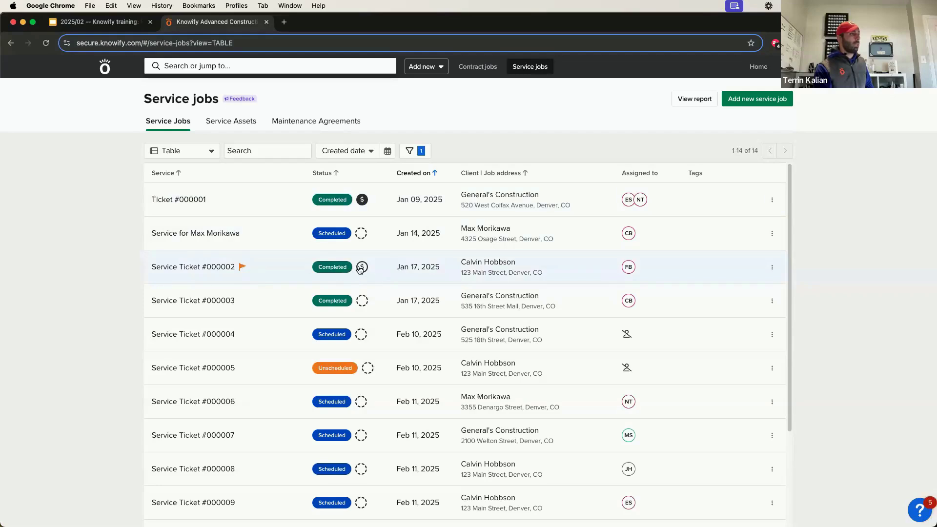
mouse_move(363, 271)
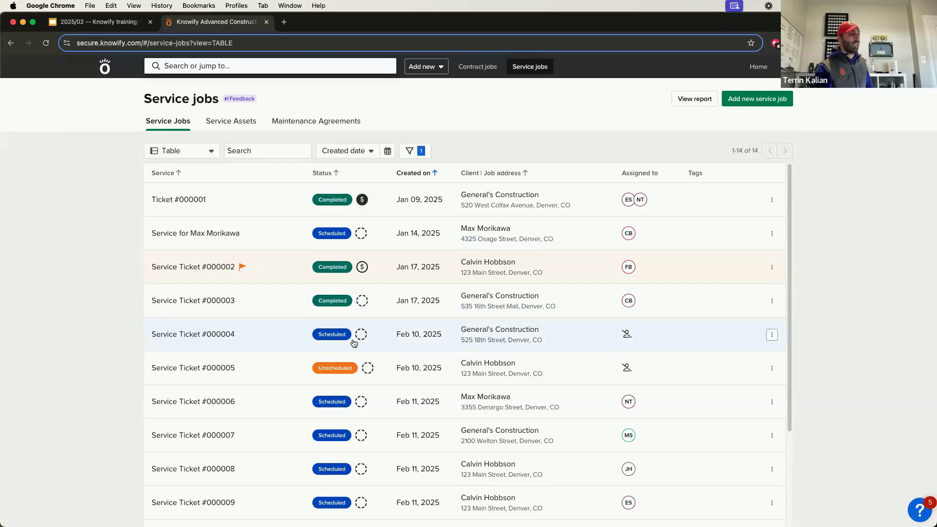
Edit Service Ticket #000004 to assign a crew member to its Feb 11 visit, then save.
left_click(213, 341)
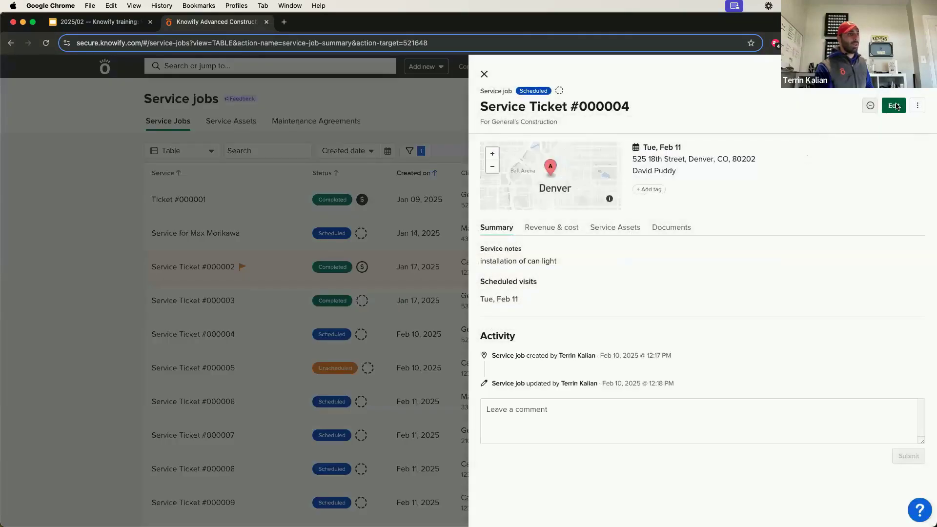
left_click(897, 107)
scroll(576, 244, "down", 6)
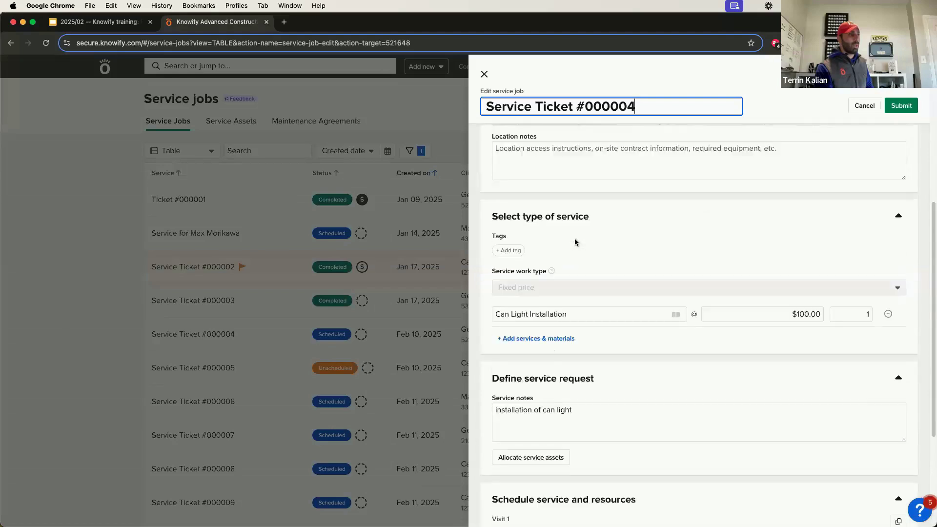
scroll(576, 242, "down", 5)
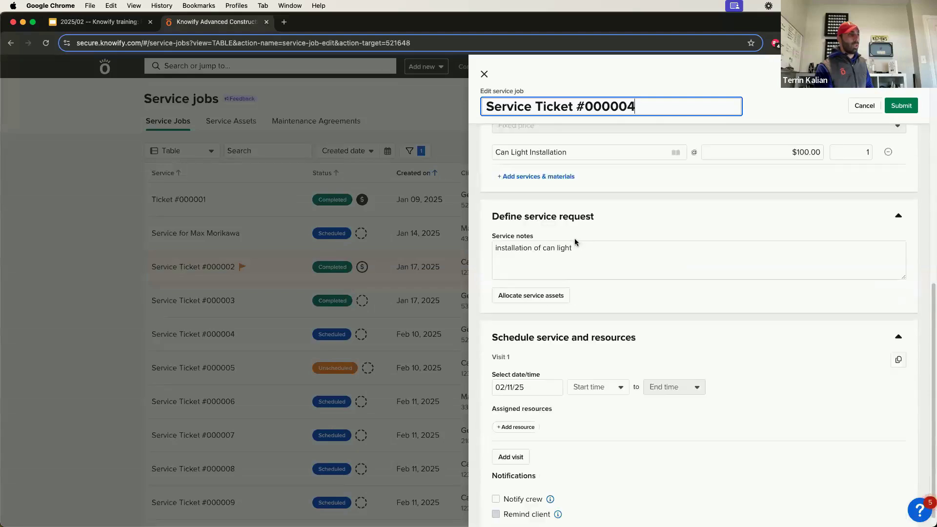
left_click(584, 375)
left_click(536, 415)
left_click(536, 415)
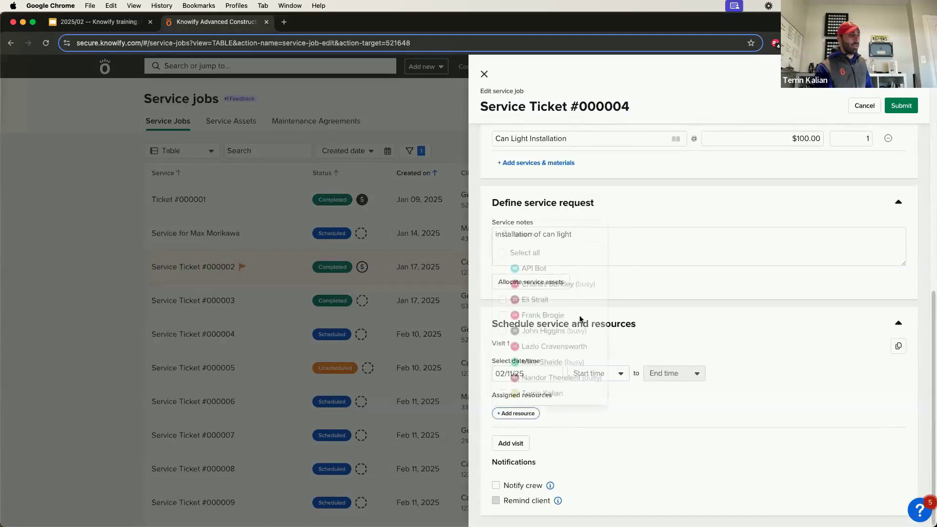
left_click(552, 315)
left_click(683, 352)
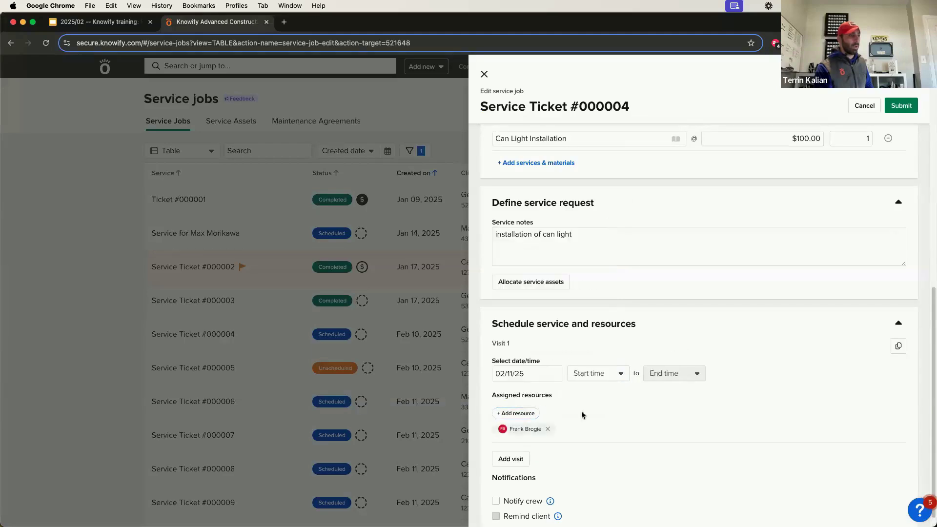
left_click(902, 106)
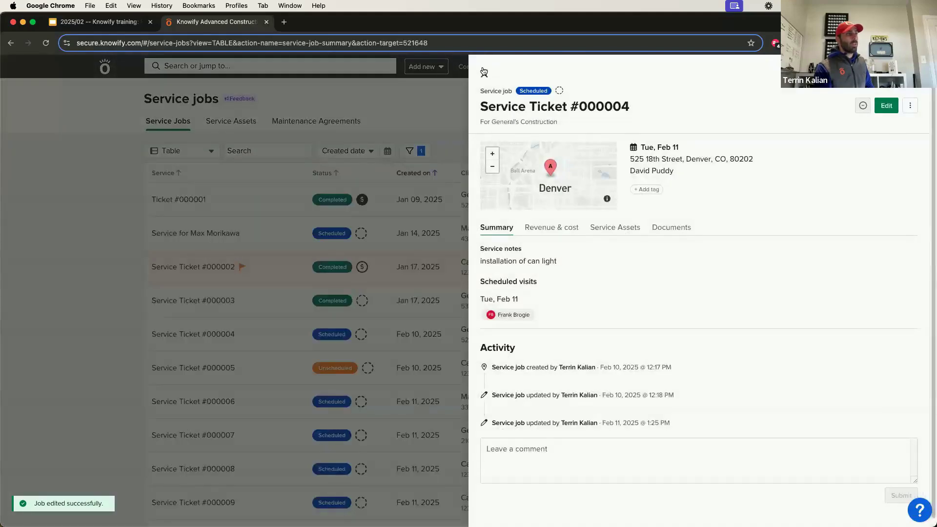
left_click(483, 73)
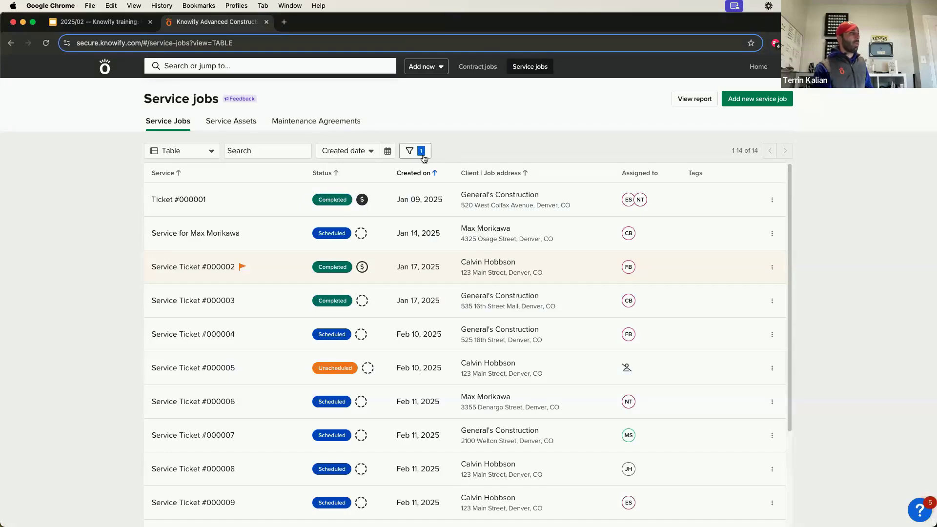
Filter the service jobs list to Completed status only.
left_click(421, 153)
left_click(540, 177)
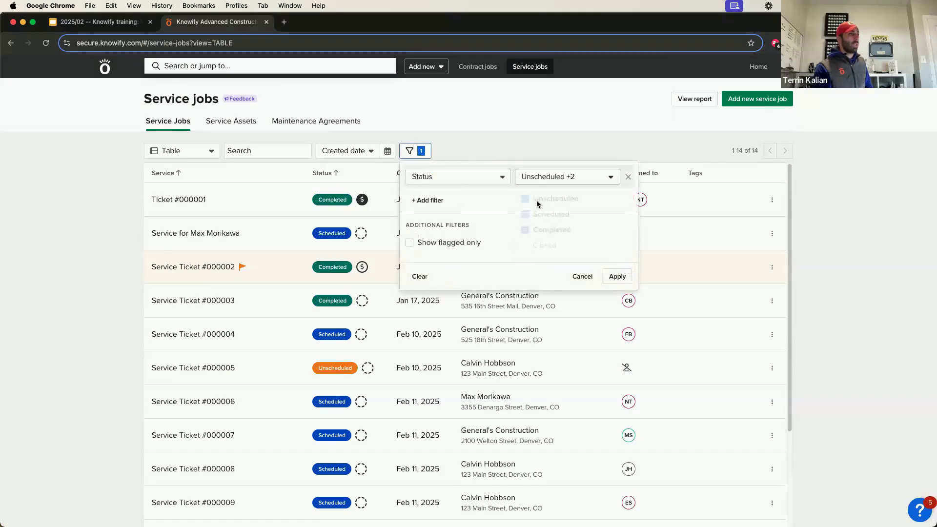
left_click(540, 201)
left_click(534, 215)
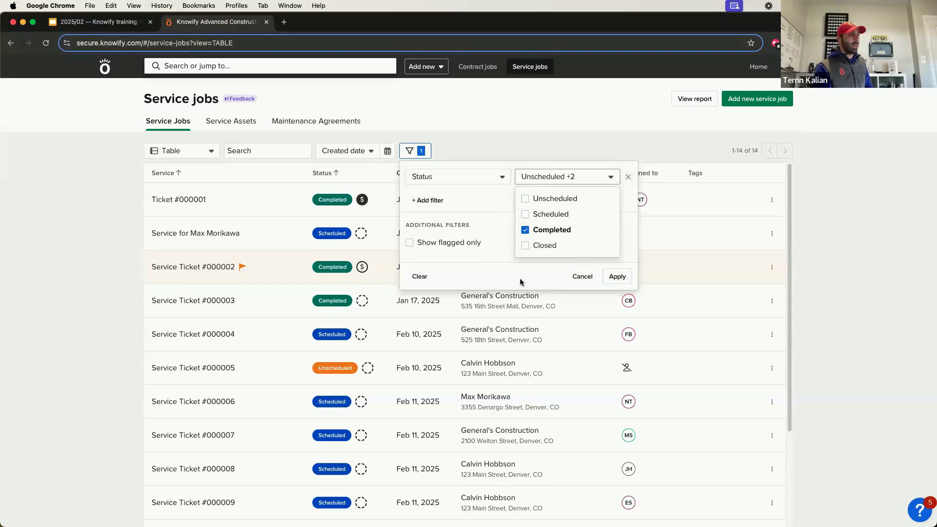
left_click(476, 225)
Add and apply an Invoice status = Not invoiced filter, then start an invoice for Ticket #000003.
left_click(430, 201)
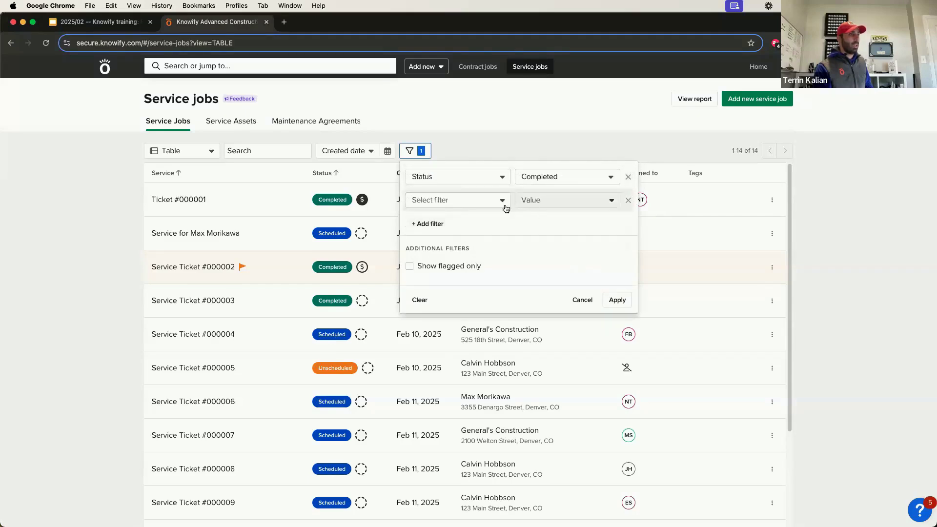
left_click(486, 201)
left_click(472, 236)
left_click(542, 201)
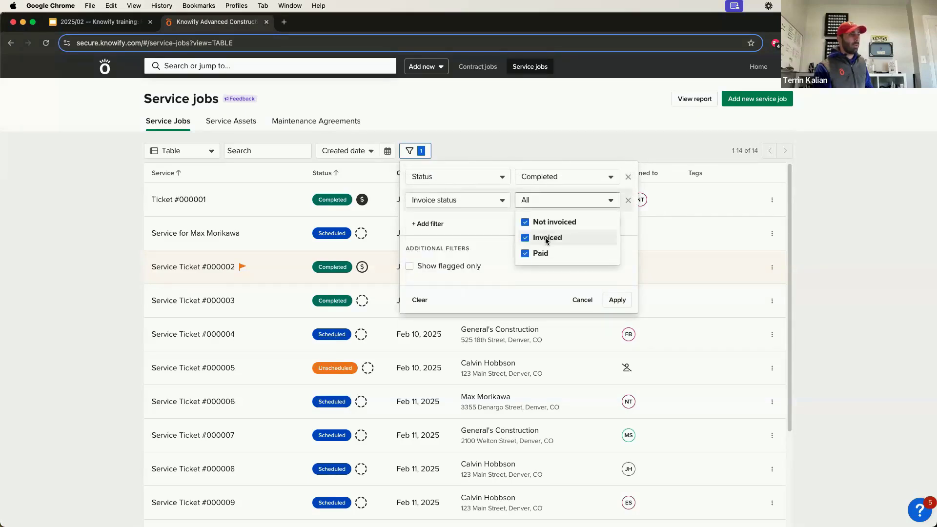
left_click(541, 254)
left_click(539, 238)
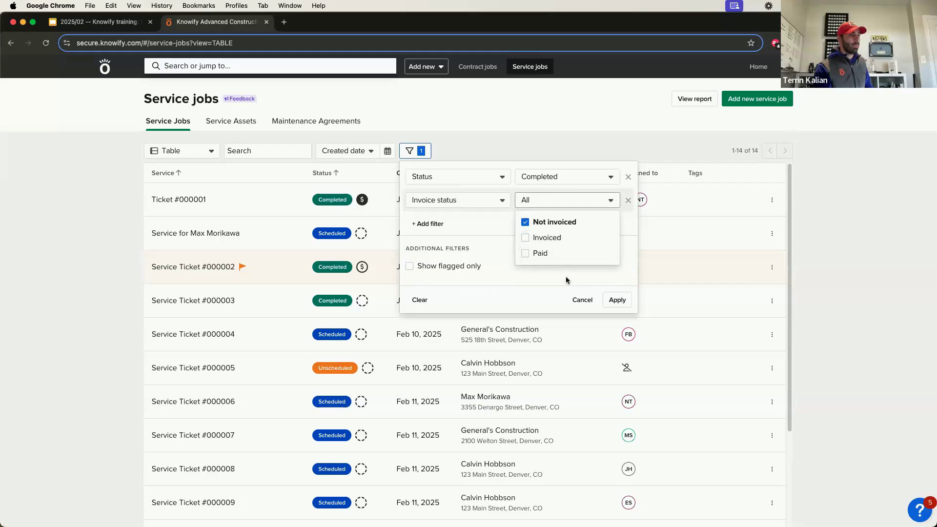
left_click(616, 299)
left_click(616, 300)
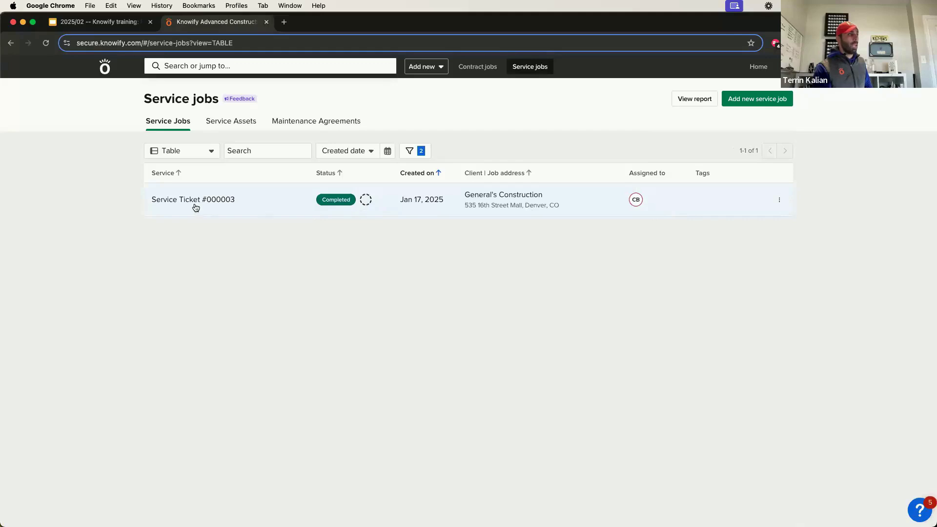
left_click(776, 200)
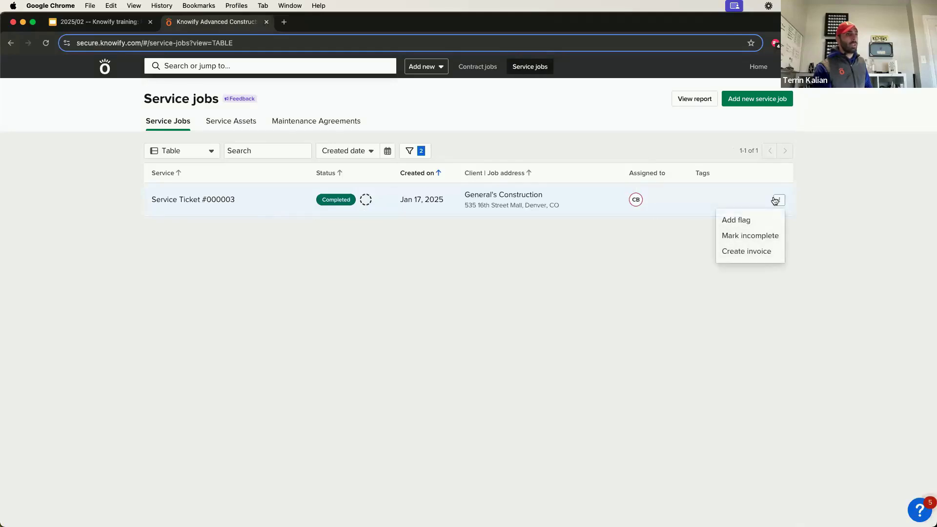
left_click(751, 254)
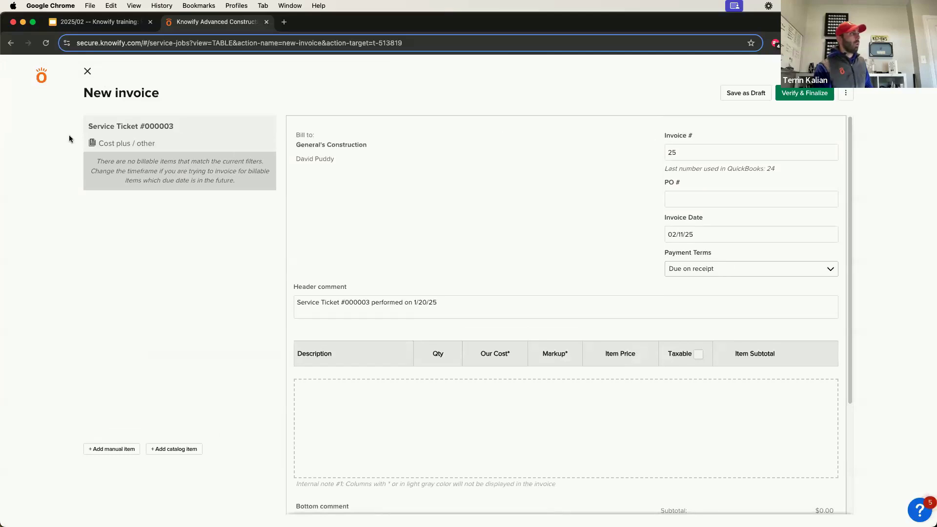
Discard the new invoice and clear the status and invoice filters, showing all 14 jobs.
left_click(88, 71)
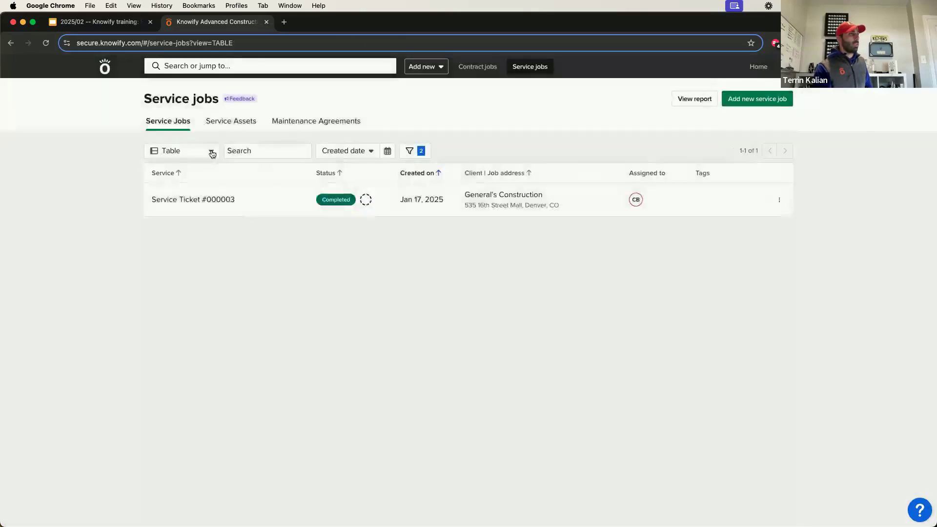
left_click(413, 153)
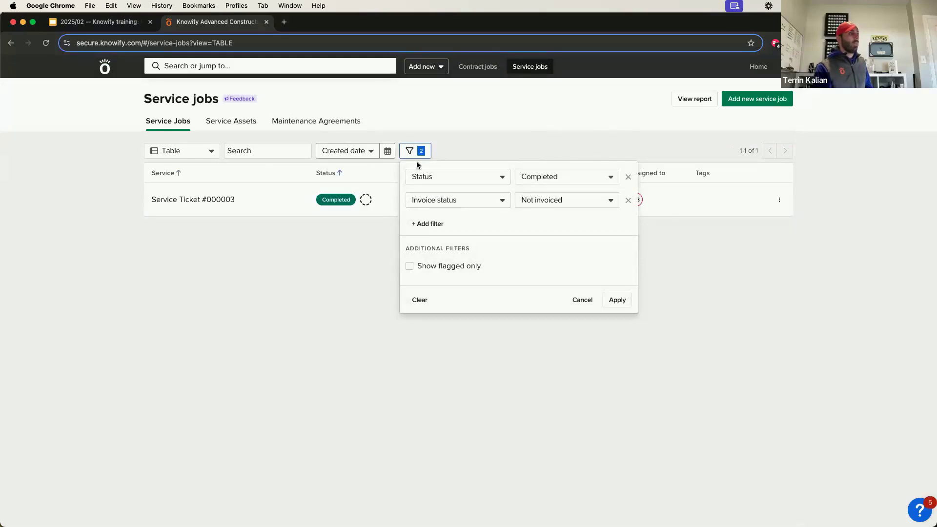
left_click(629, 200)
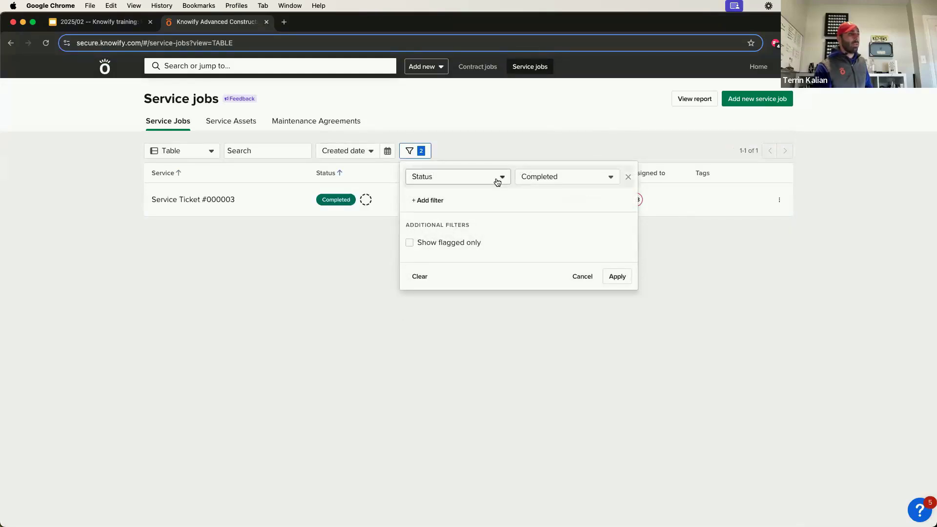
left_click(497, 179)
left_click(487, 201)
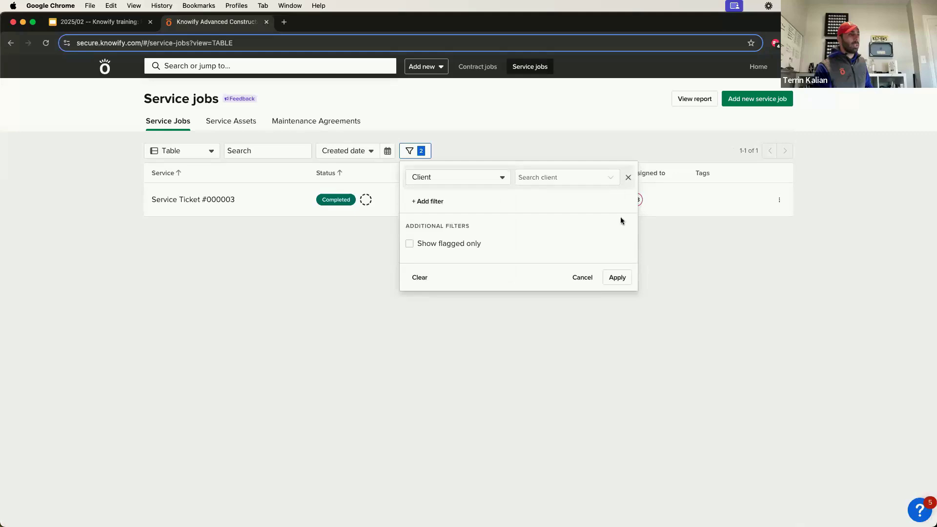
left_click(423, 278)
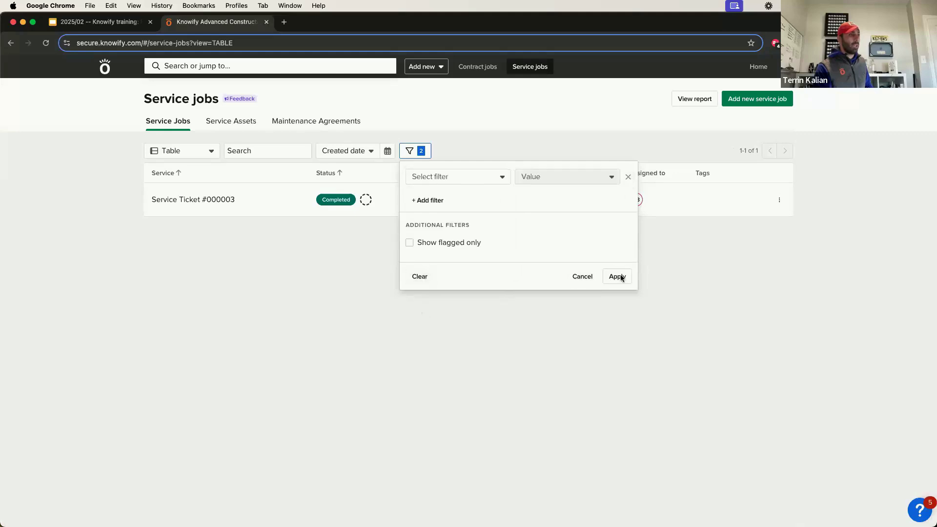
left_click(618, 277)
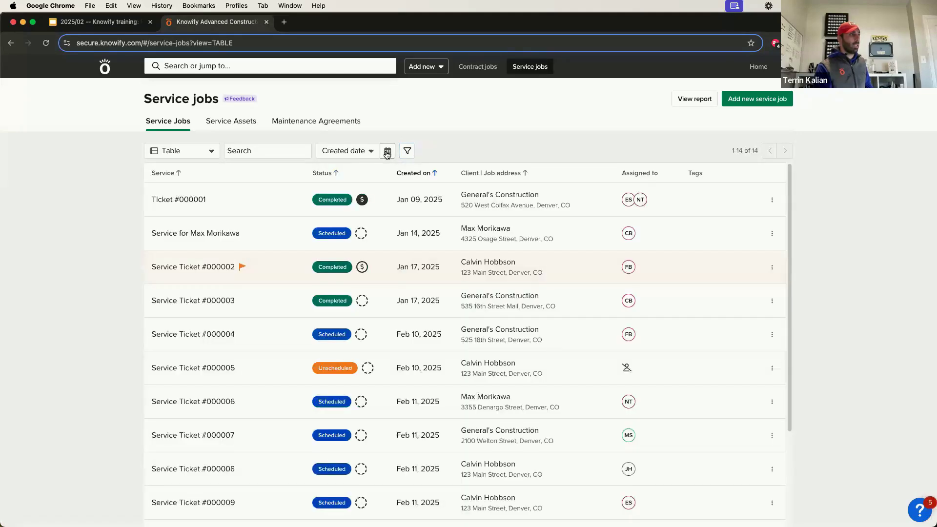
Filter the jobs list by completed date from February 1 to February 28.
left_click(347, 151)
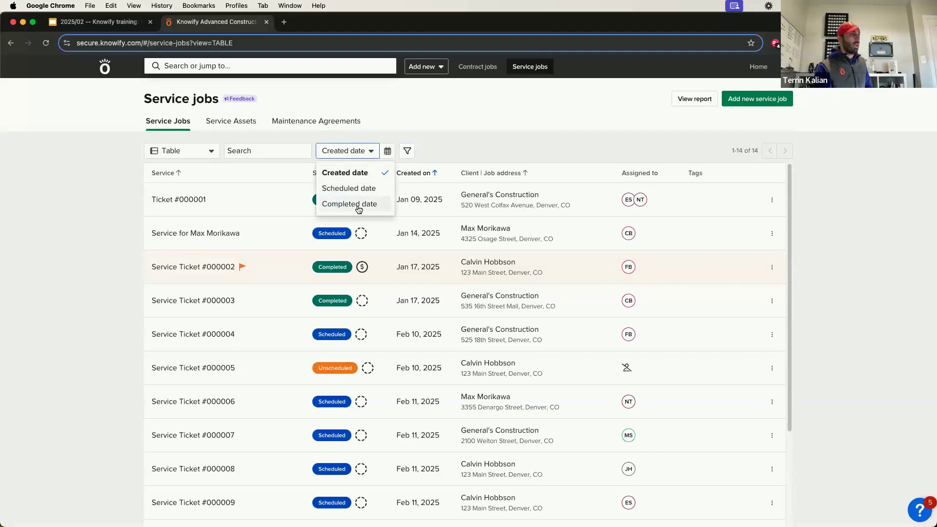
left_click(349, 204)
left_click(397, 150)
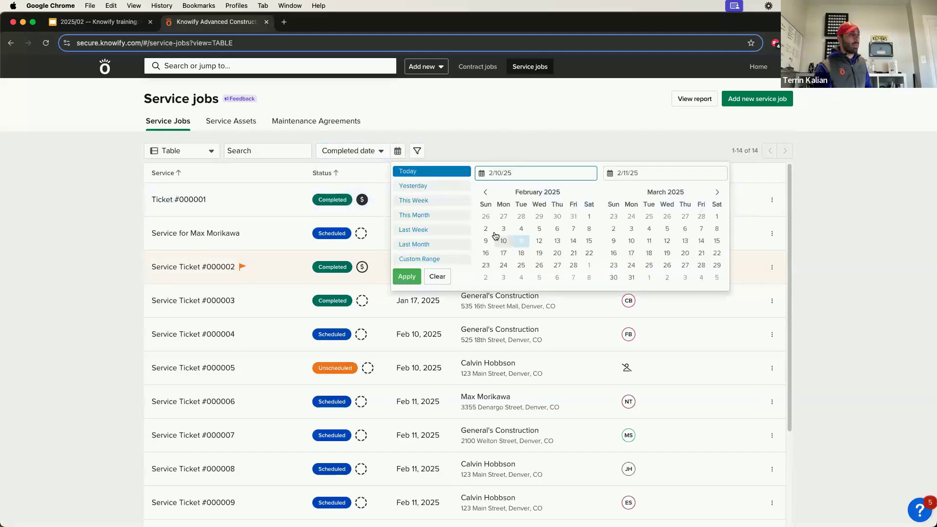
left_click(589, 217)
left_click(574, 265)
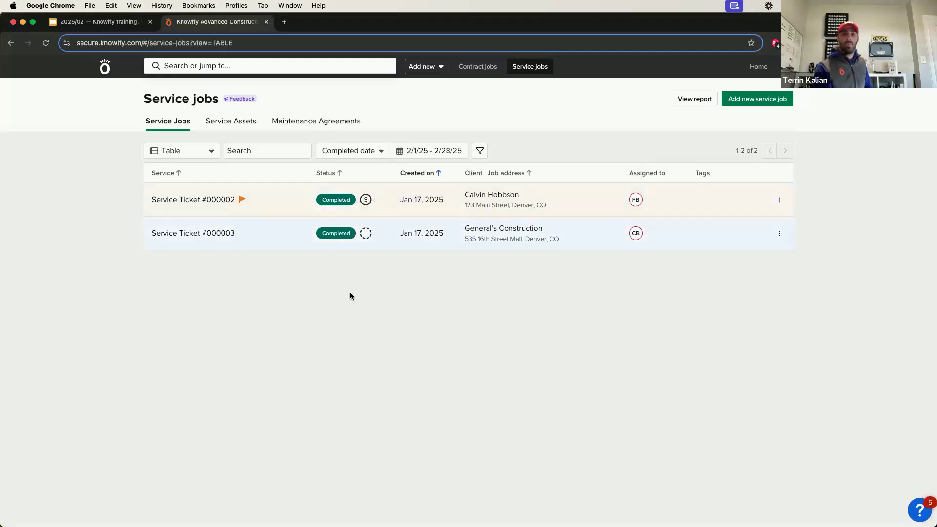
Switch the date filter to created date, then start a new service job.
left_click(342, 151)
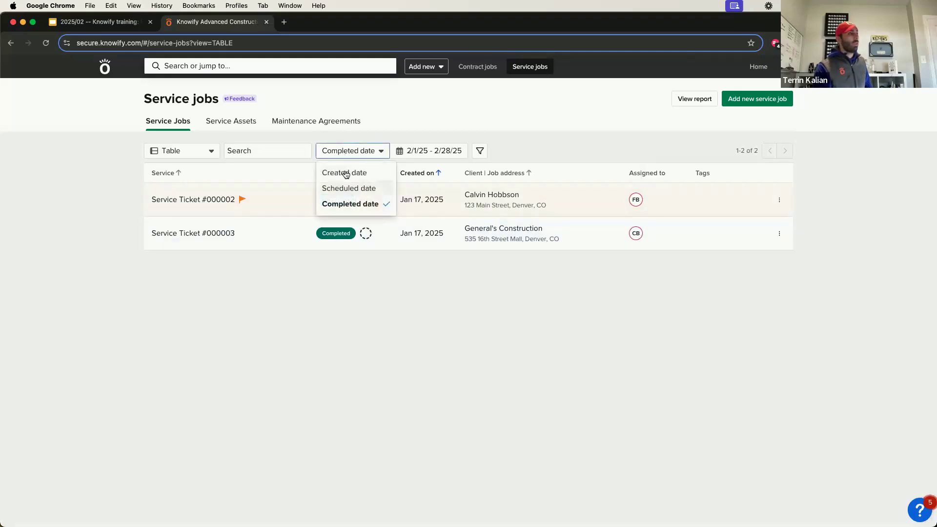
left_click(371, 133)
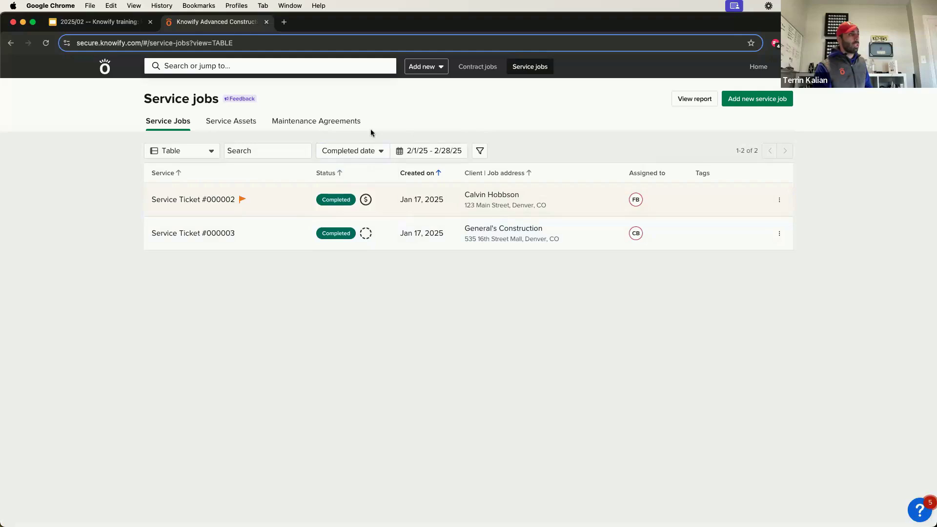
left_click(357, 150)
left_click(360, 174)
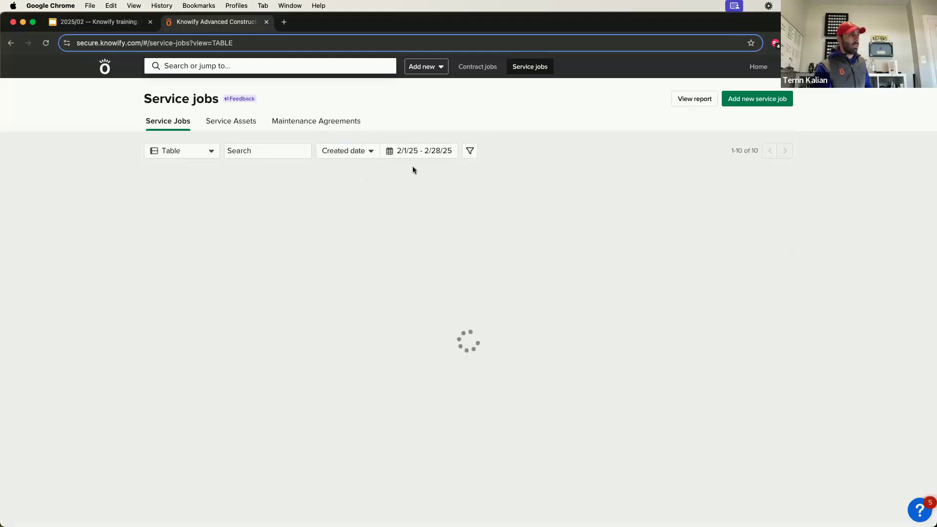
left_click(445, 152)
left_click(506, 102)
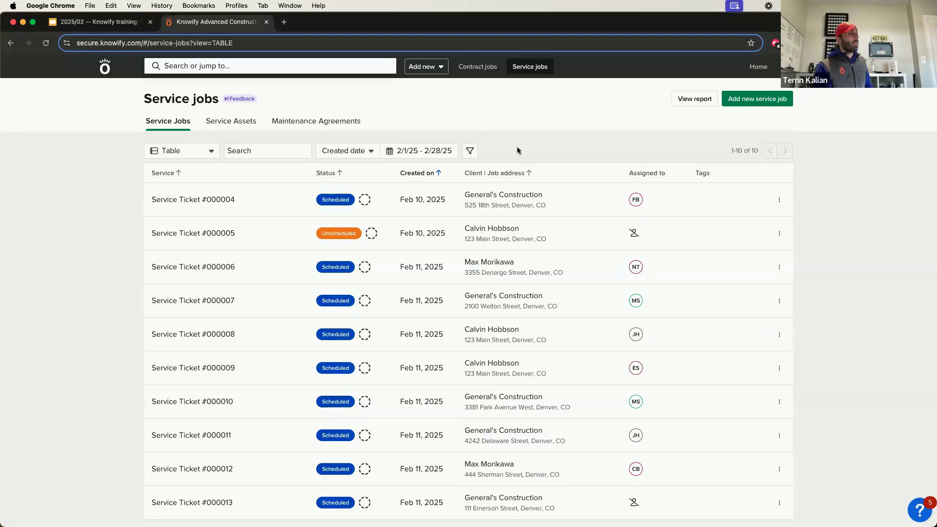
left_click(781, 98)
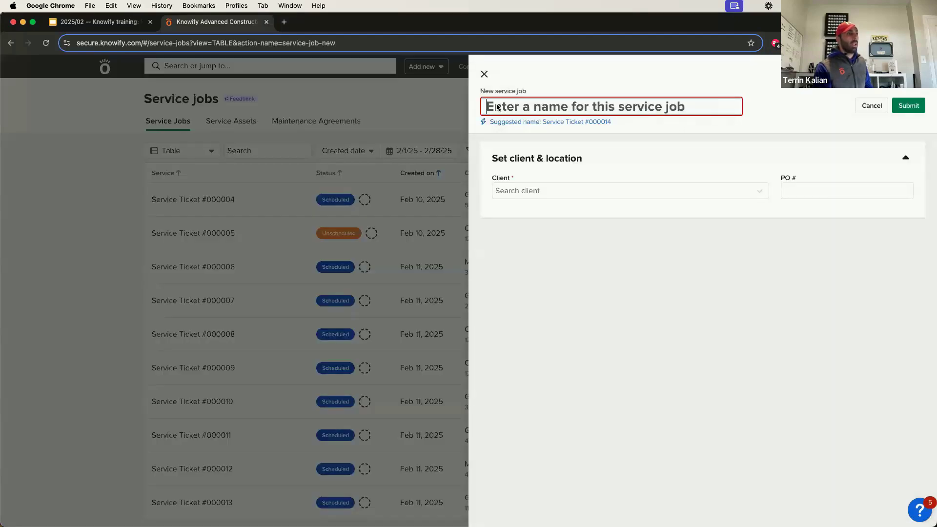
Accept the name Service Ticket #000014 and set the client to General's Construction.
left_click(531, 122)
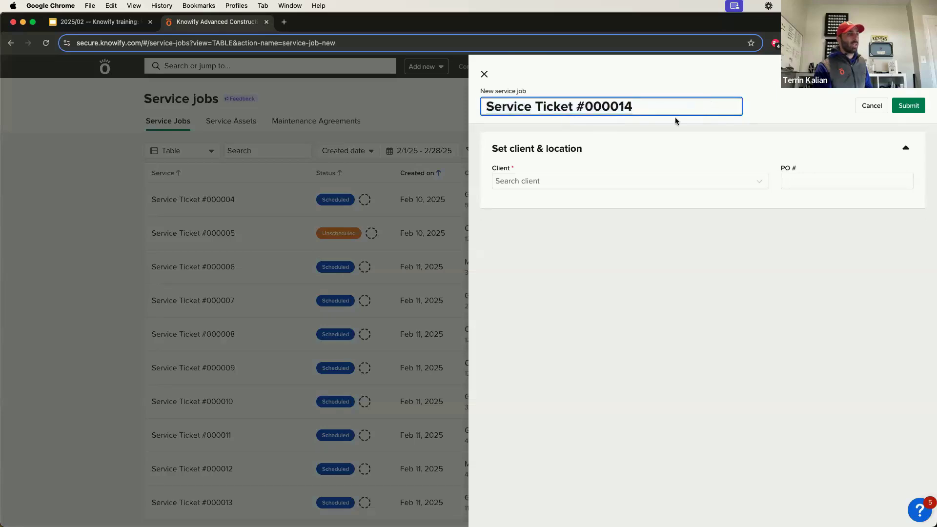
left_click_drag(562, 106, 640, 106)
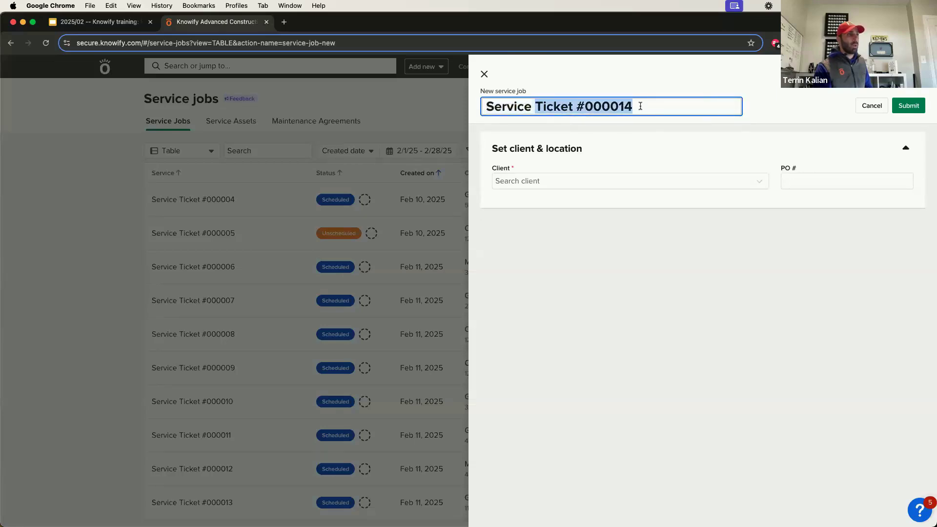
left_click(640, 106)
left_click(551, 185)
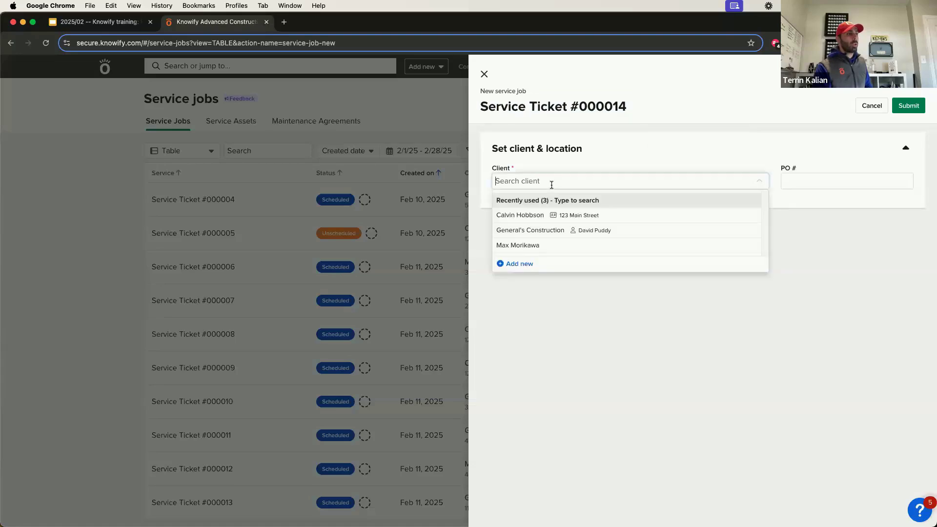
left_click(552, 233)
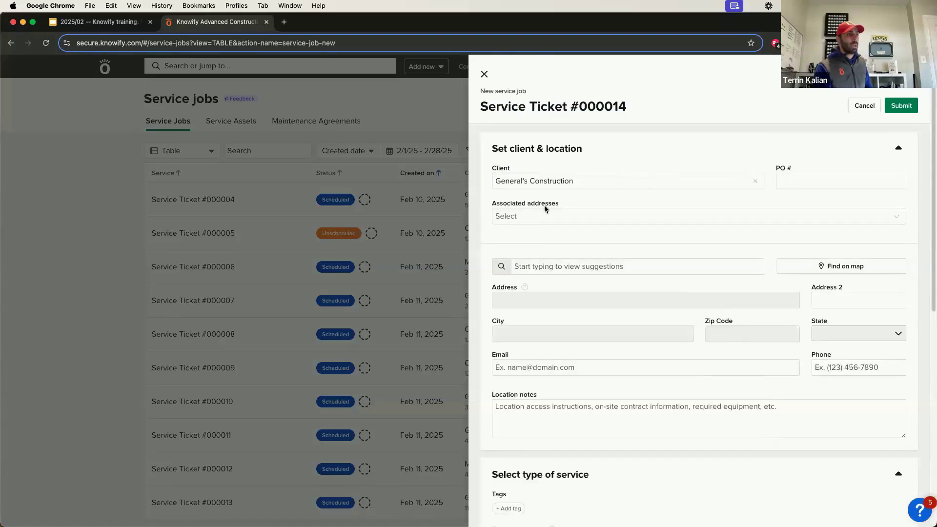
left_click_drag(505, 204, 588, 204)
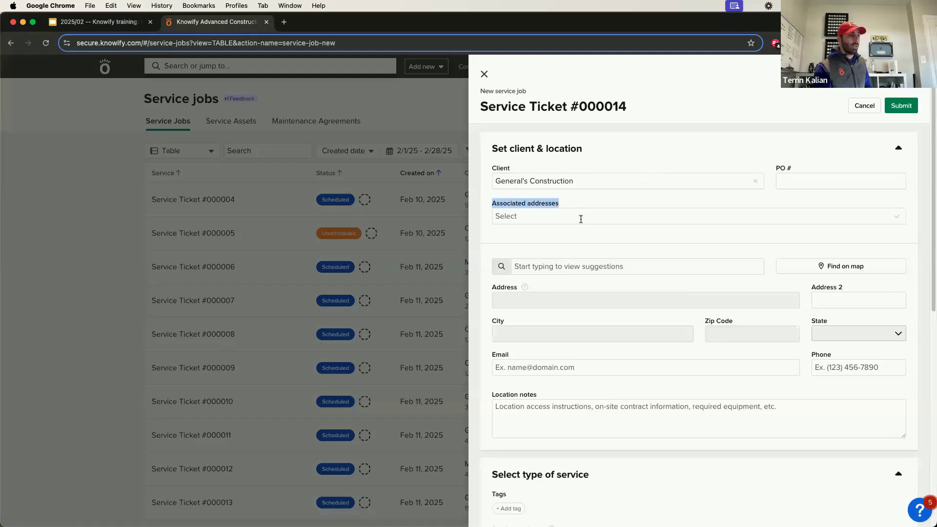
left_click(581, 218)
scroll(585, 282, "down", 1)
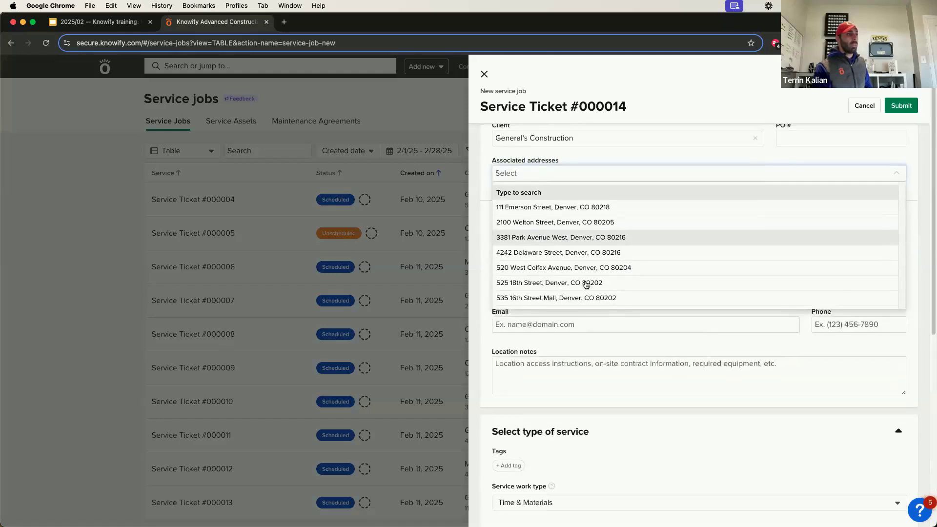
scroll(586, 283, "up", 1)
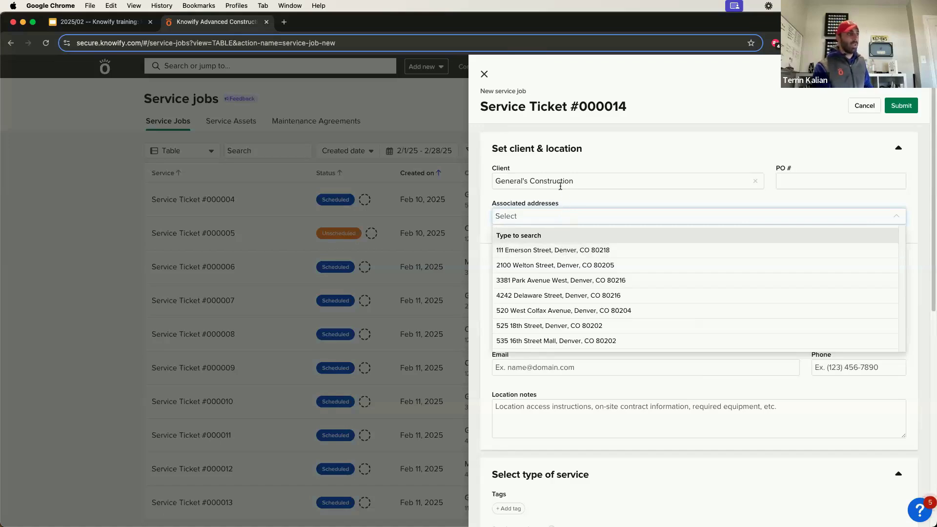
scroll(584, 272, "down", 1)
scroll(584, 272, "down", 1)
scroll(584, 270, "up", 1)
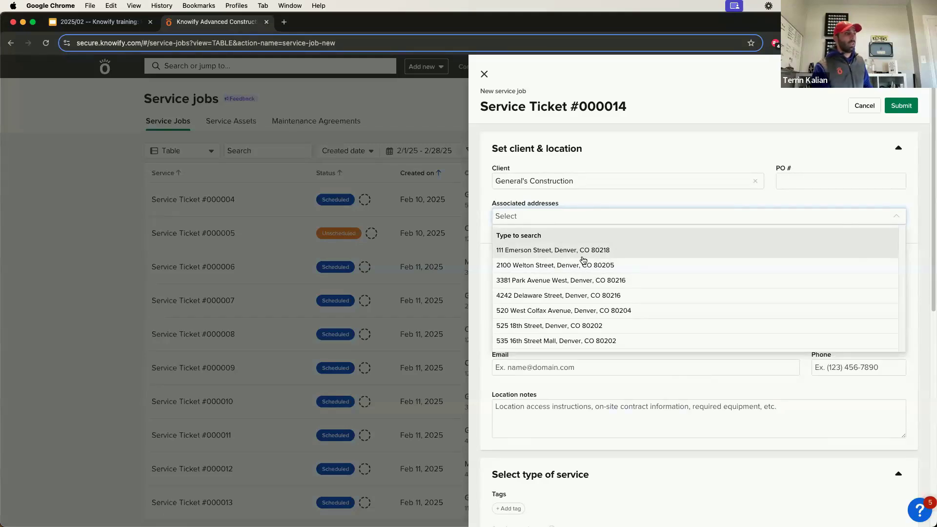
left_click(576, 296)
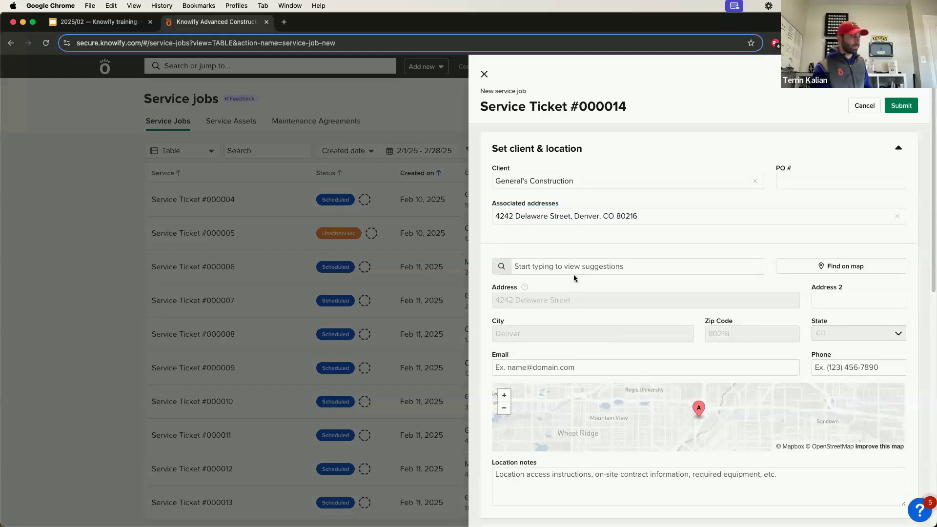
Enter the location note 'Please knock at back door, doorbell isn't working'.
scroll(609, 268, "down", 1)
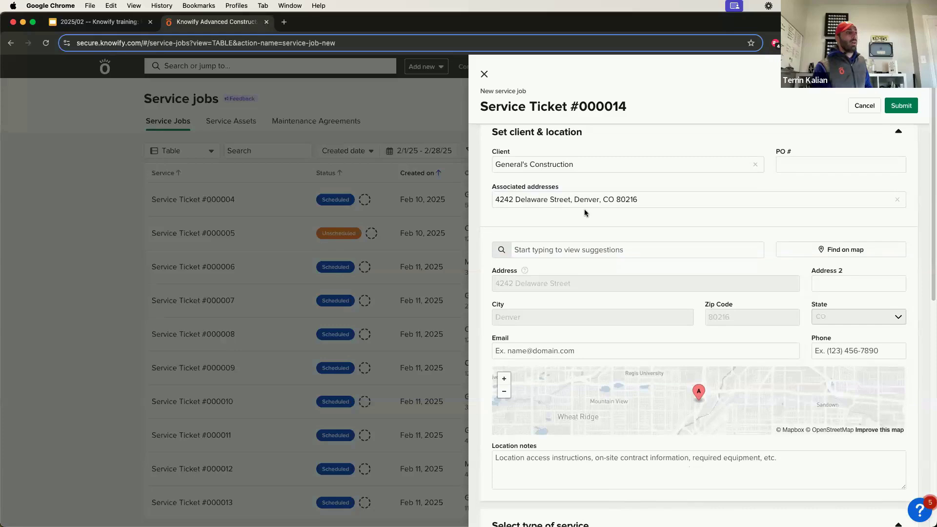
scroll(652, 338, "down", 2)
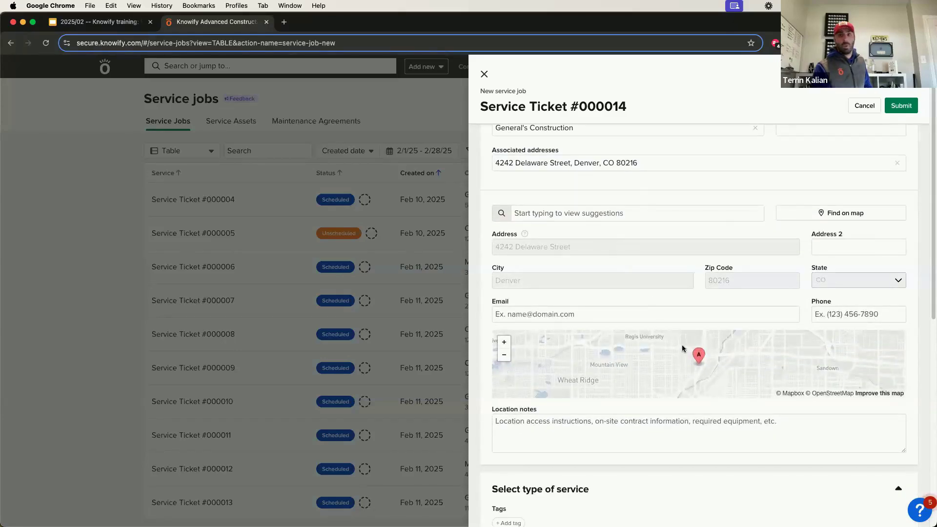
scroll(649, 265, "down", 10)
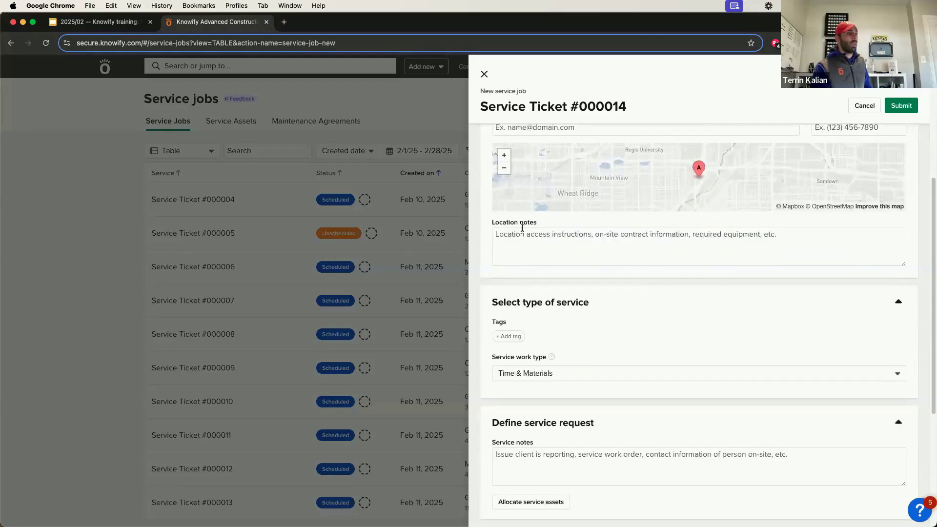
left_click(522, 245)
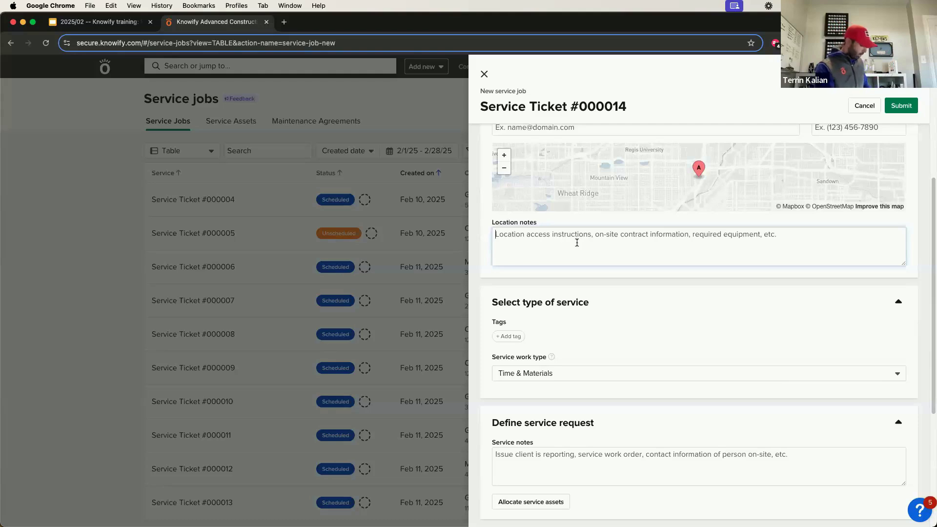
type("Please")
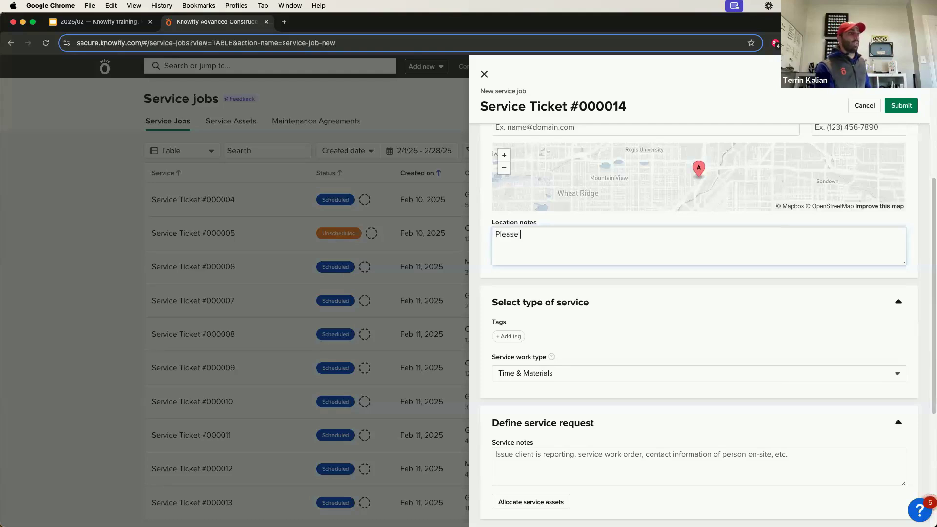
type(" knock at back door, doorbell i")
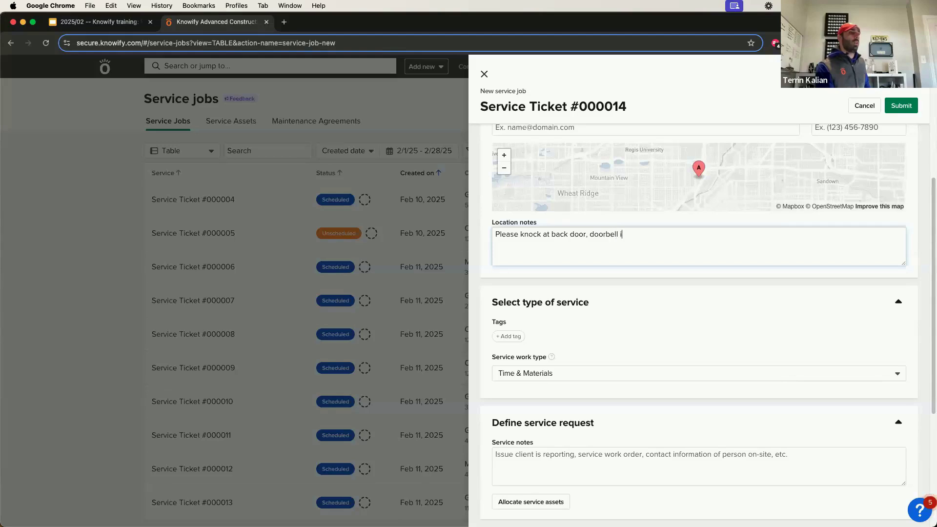
type("sn't working")
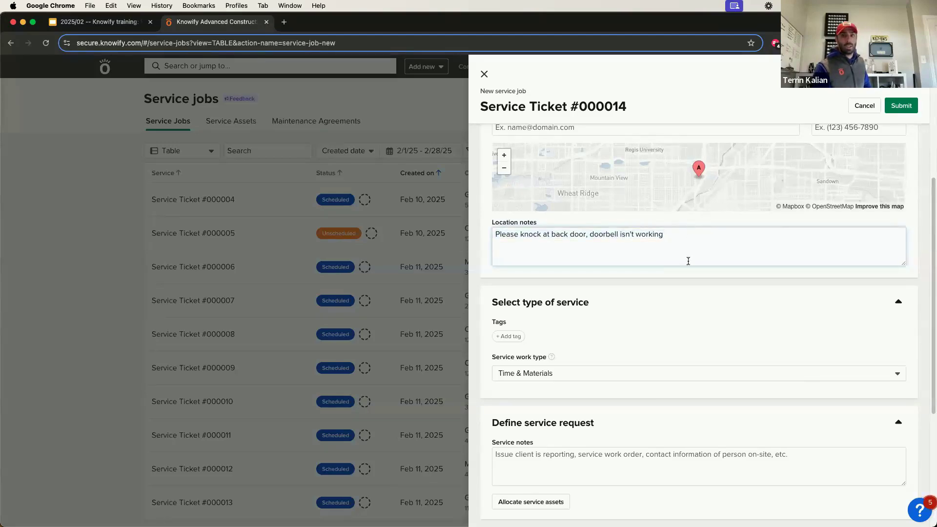
scroll(693, 248, "up", 1)
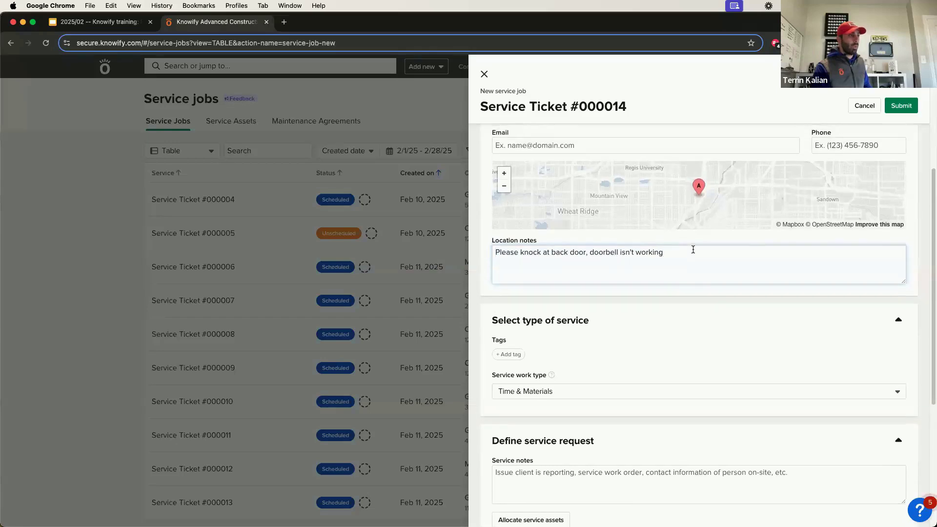
scroll(693, 264, "up", 1)
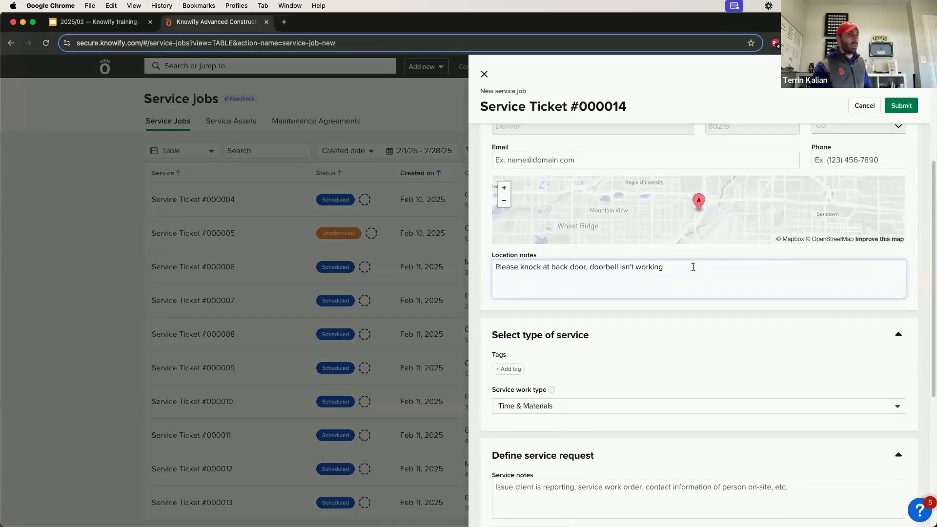
scroll(592, 355, "down", 1)
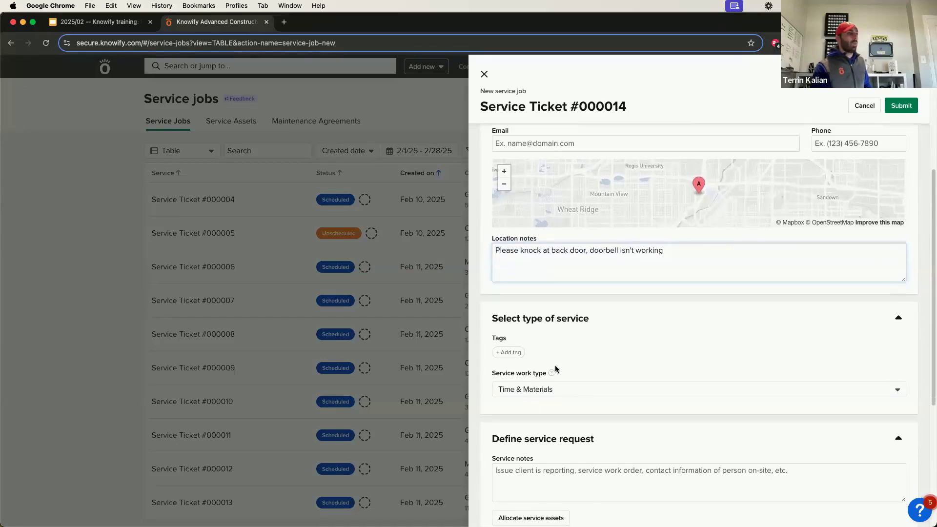
Tag the new service job as Denver and Residential.
left_click(518, 352)
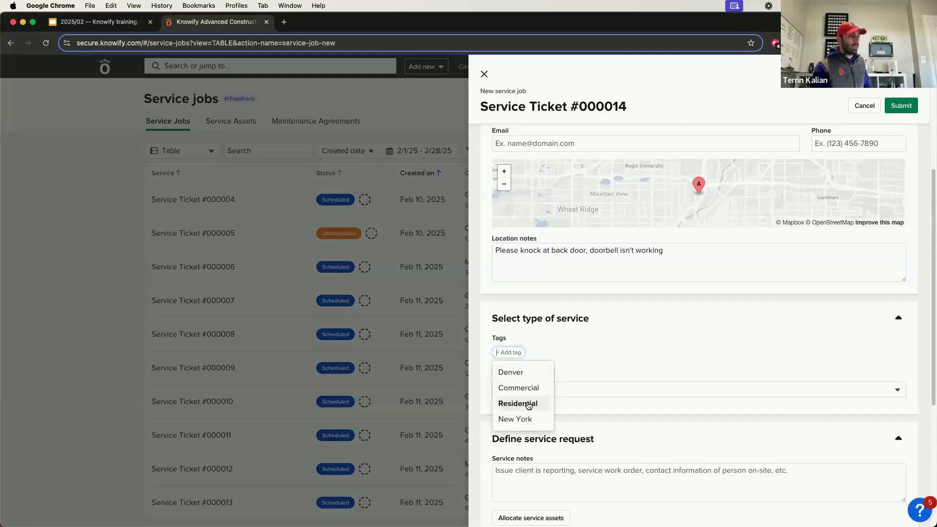
left_click(531, 374)
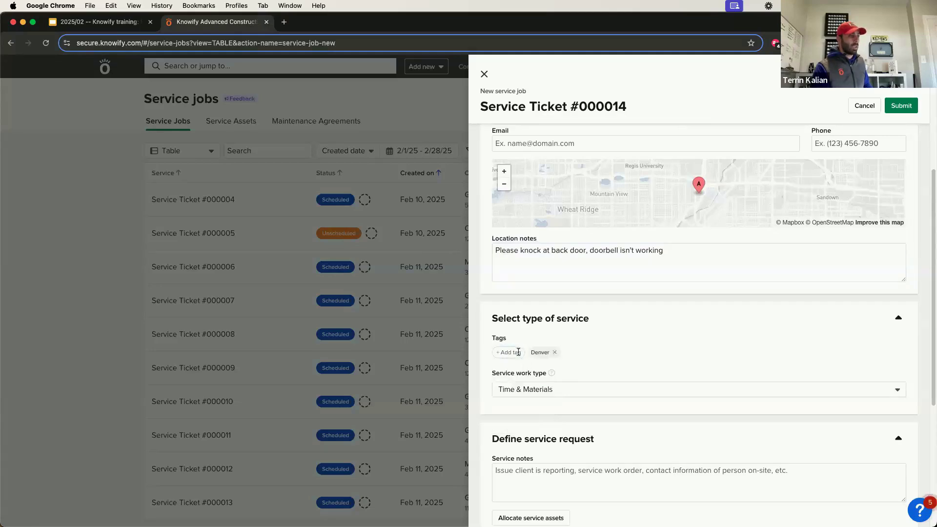
left_click(511, 352)
left_click(528, 403)
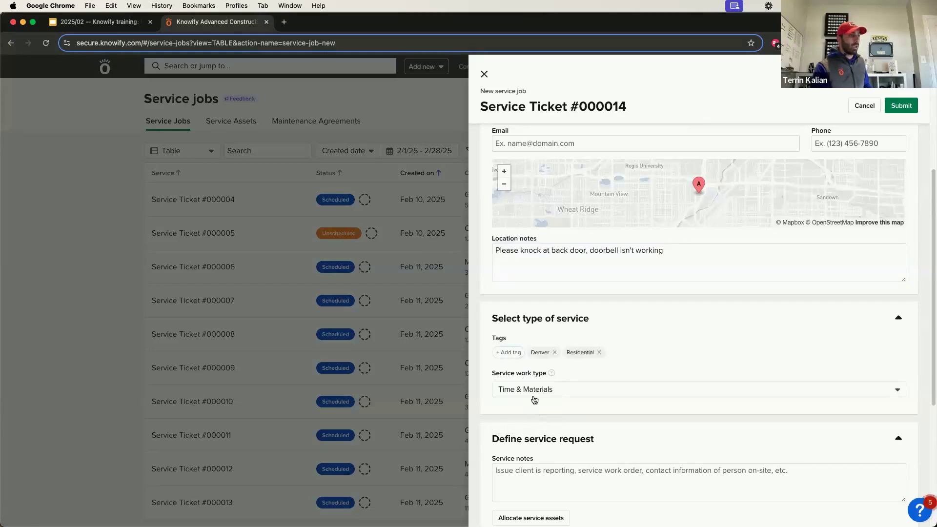
Set the work type to Fixed price and add a Misc. Services line item priced 1000.
left_click(533, 393)
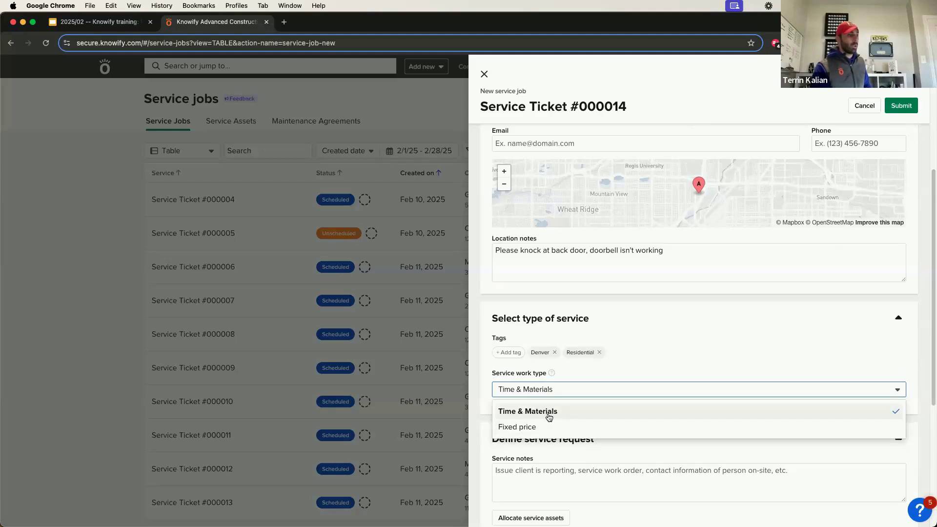
left_click(534, 427)
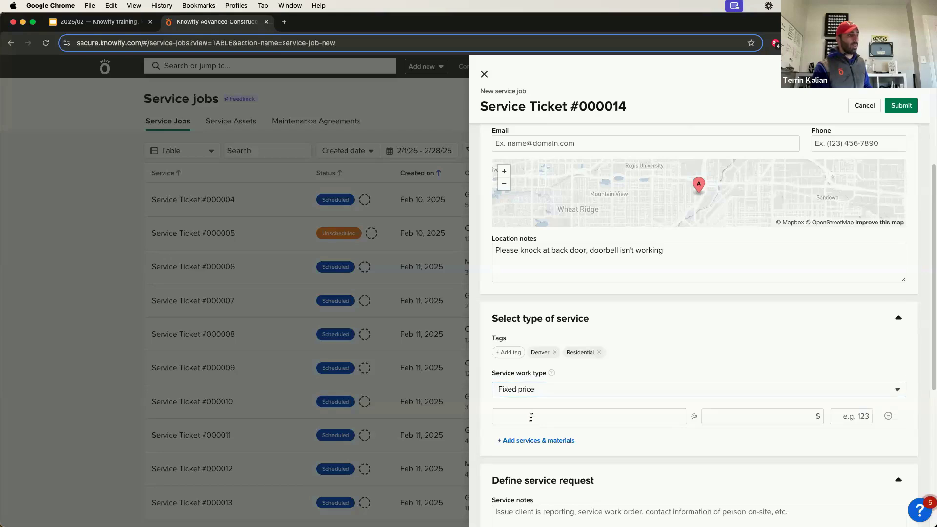
scroll(647, 301, "down", 2)
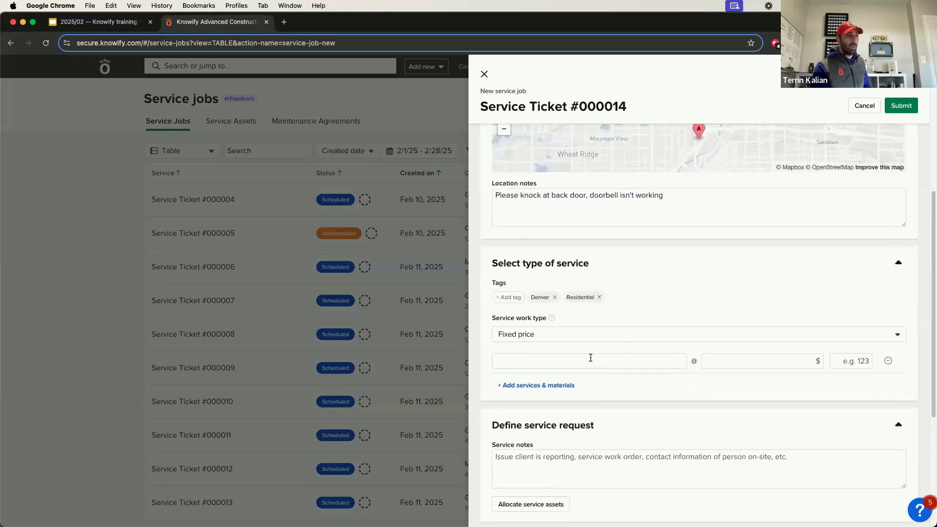
left_click(591, 358)
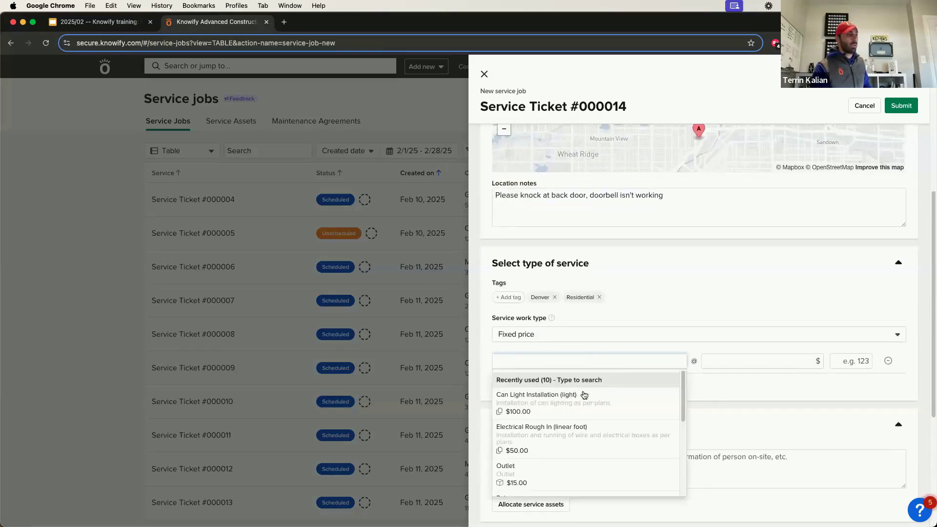
scroll(579, 416, "down", 6)
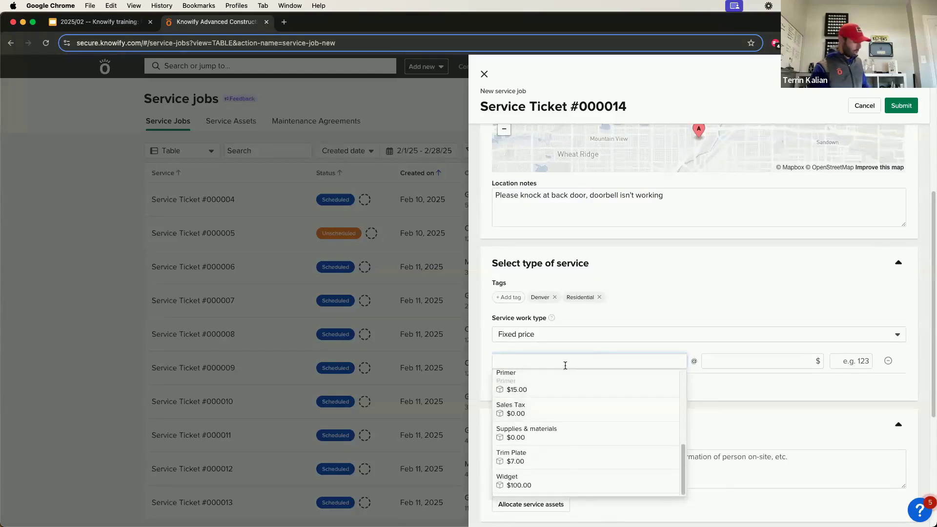
type("M")
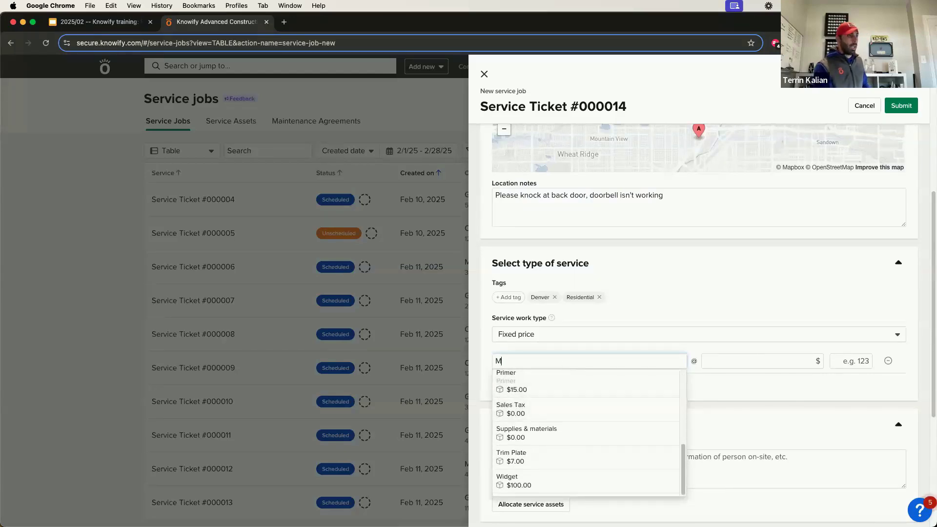
type("isc. Services")
key("Return")
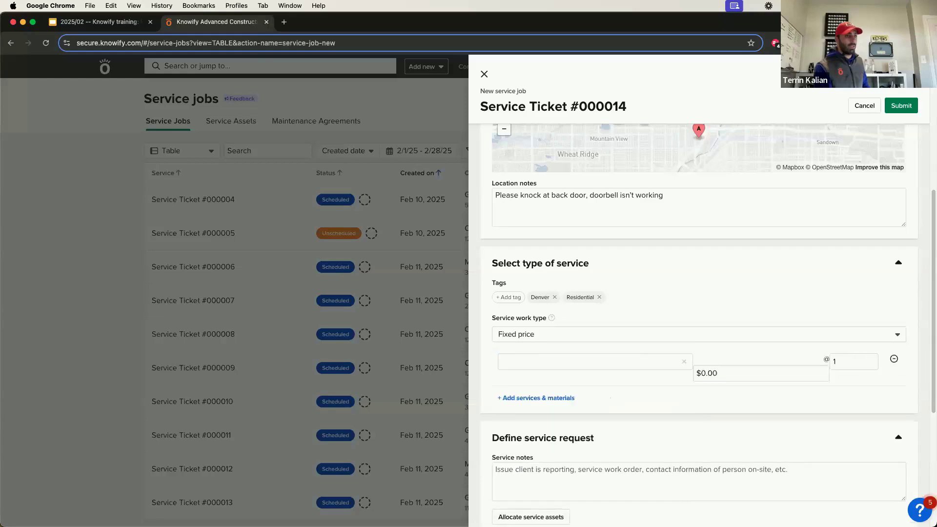
key("Tab")
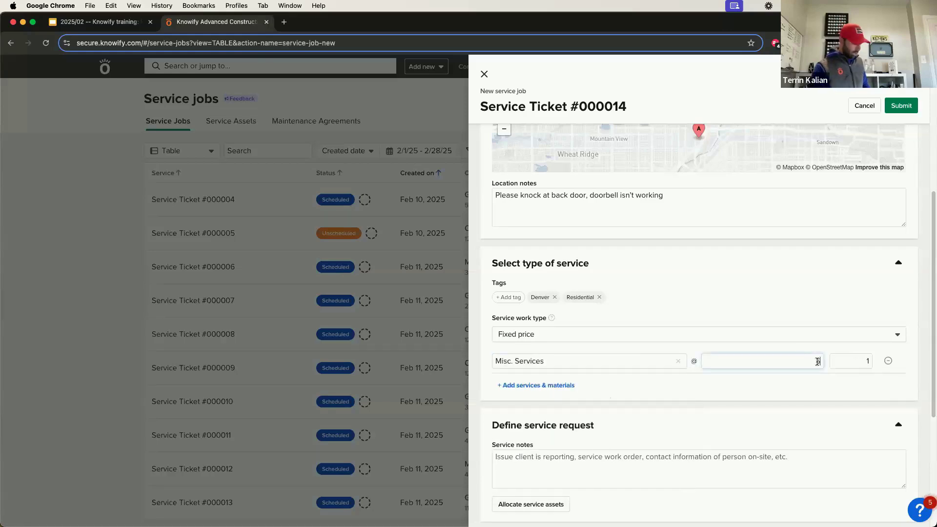
type("1000")
Change the line item to Can Light Installation x5, then make the work type Time & Materials.
left_click(616, 357)
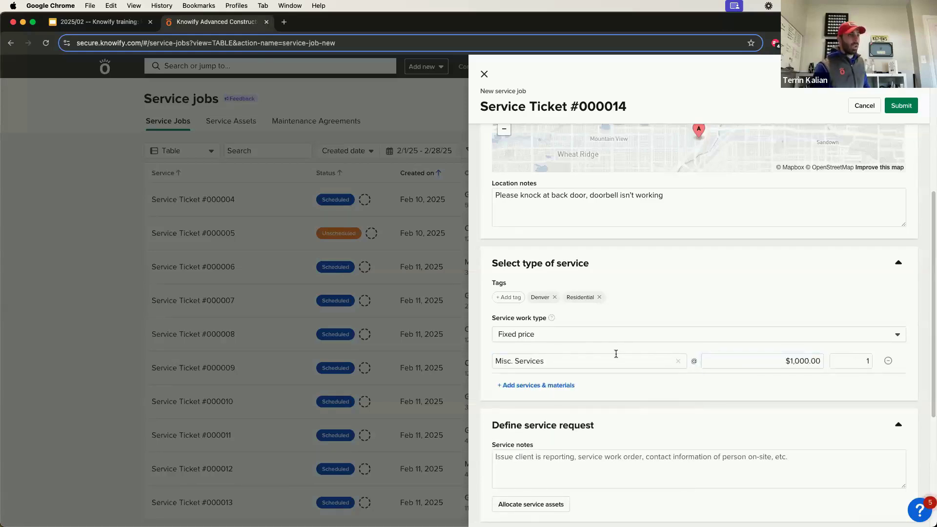
left_click(639, 394)
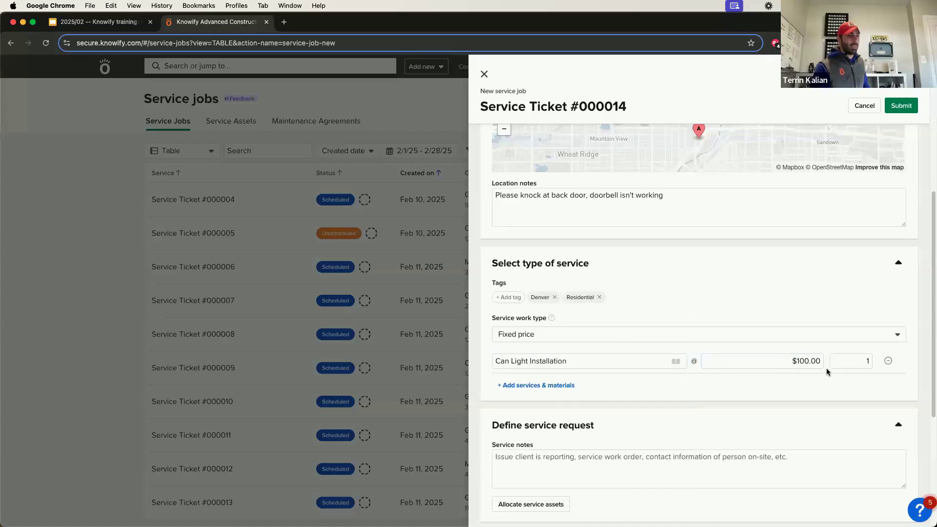
left_click(835, 361)
key("BackSpace")
type("5")
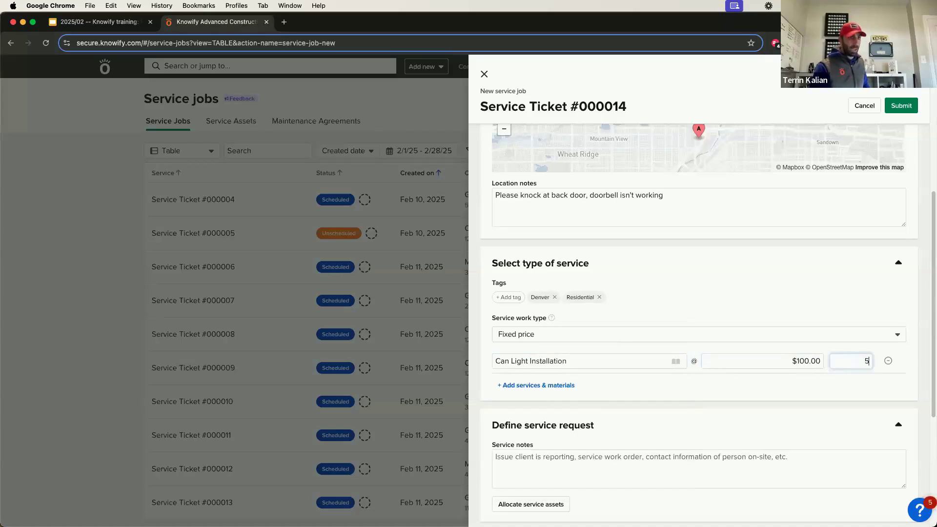
left_click(824, 376)
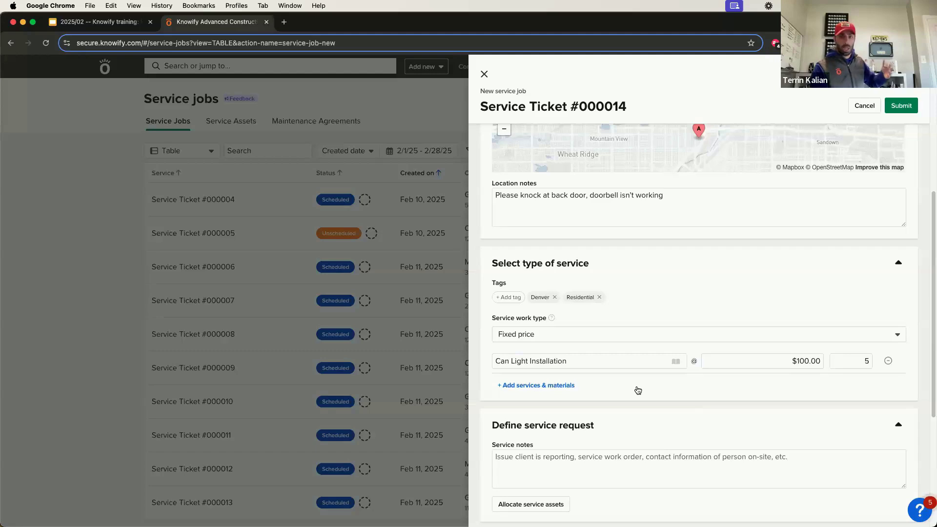
left_click(603, 334)
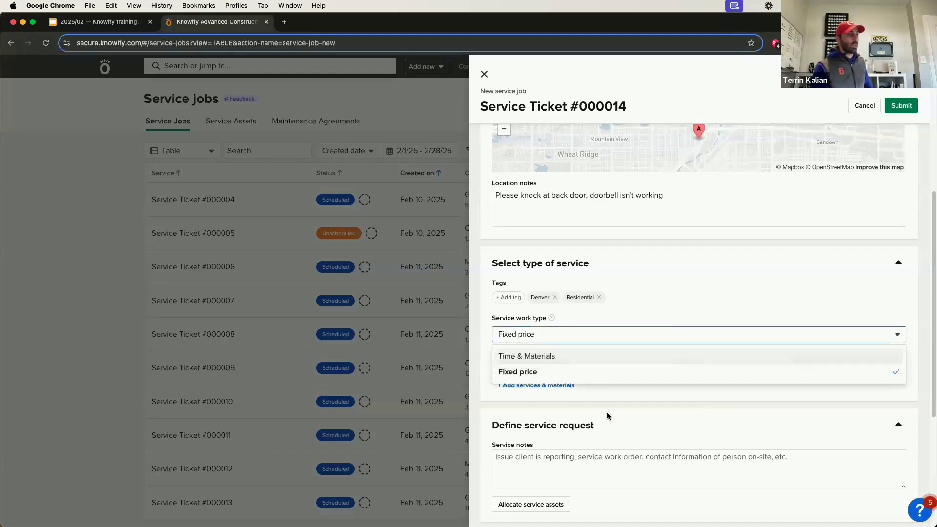
key("Return")
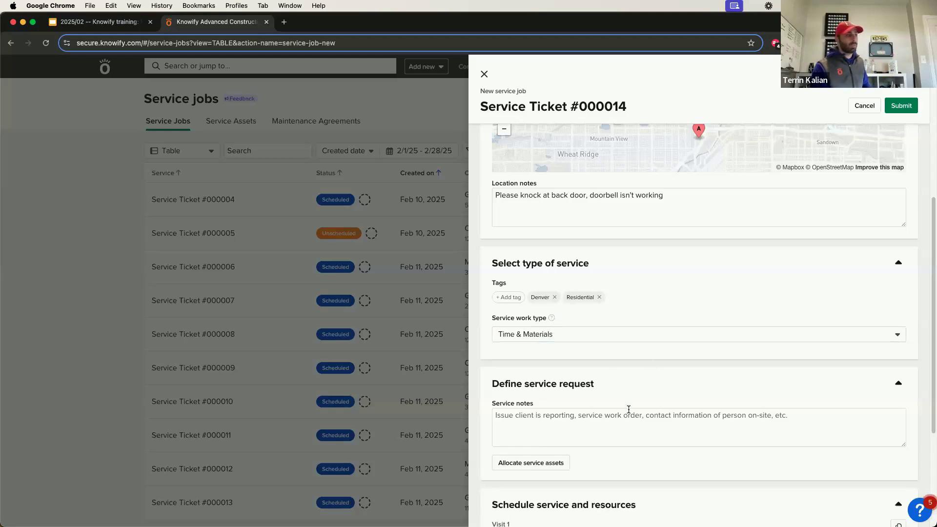
Enter the service note 'Please fix leak in water heater coming from bottom of basin'.
scroll(629, 409, "down", 1)
scroll(567, 409, "down", 4)
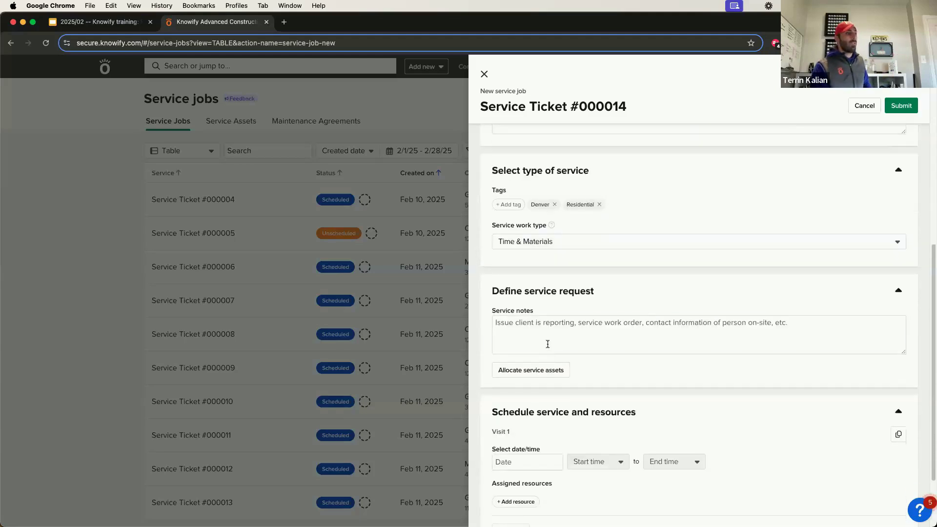
left_click(548, 345)
type("P")
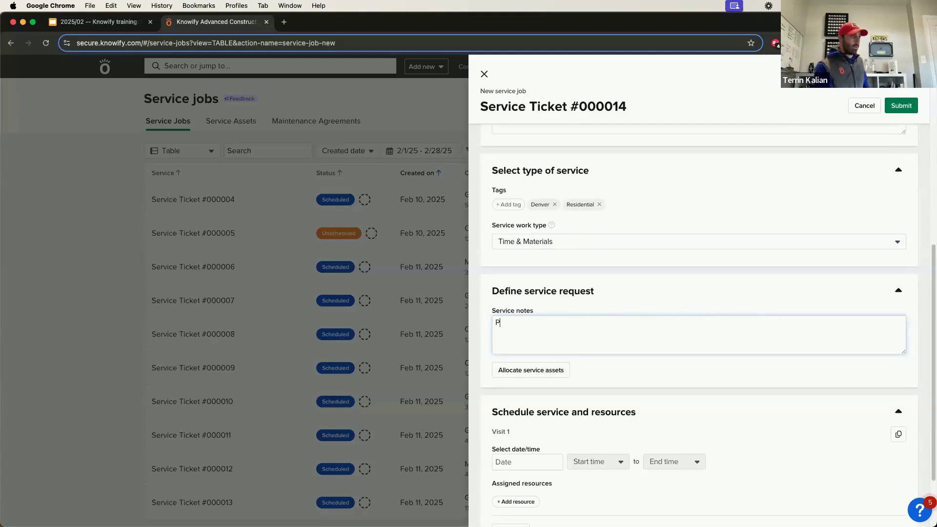
type("lease fix leak")
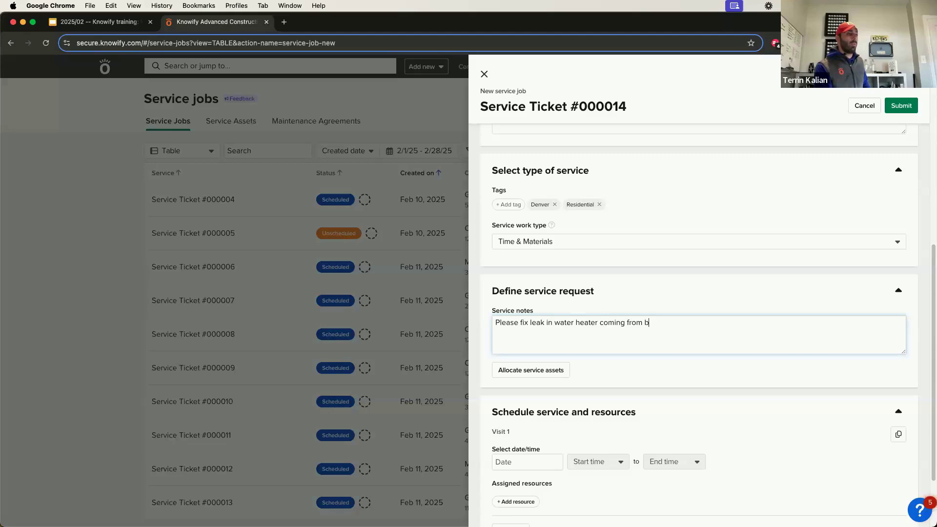
type("in water heater coming from bottom of basin")
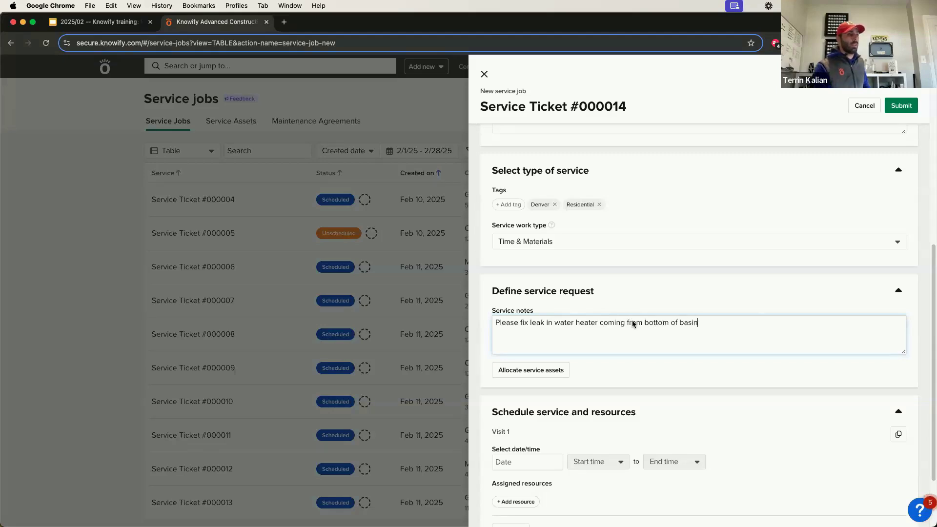
left_click(629, 366)
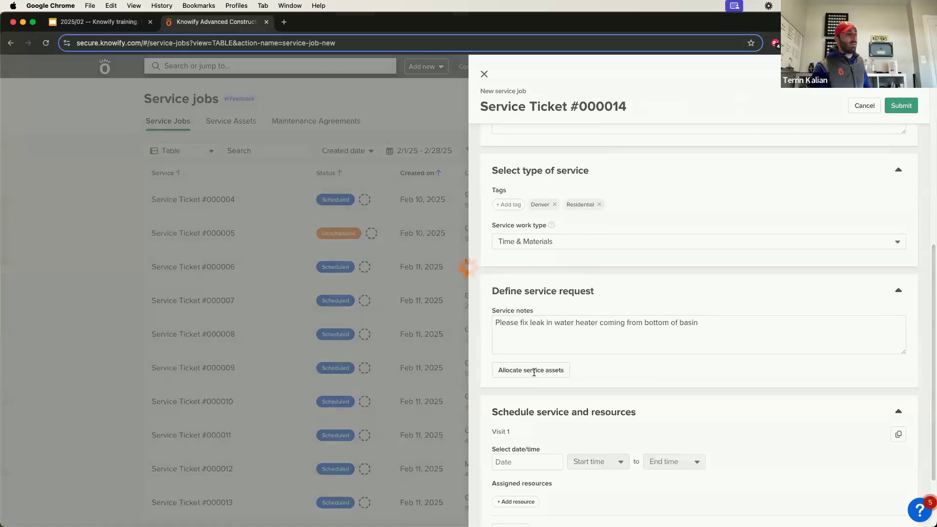
Show the service assets for this job and start adding a new asset.
left_click(532, 372)
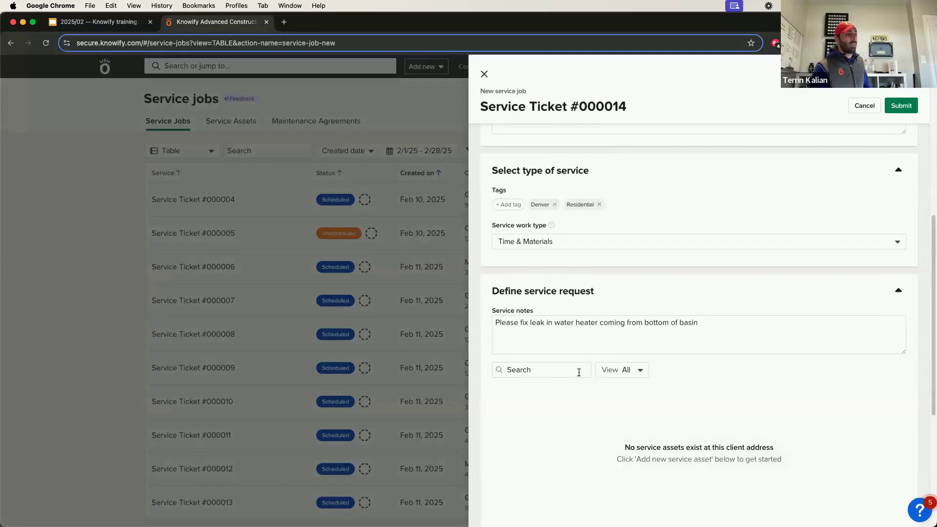
scroll(593, 377, "down", 1)
scroll(592, 379, "up", 10)
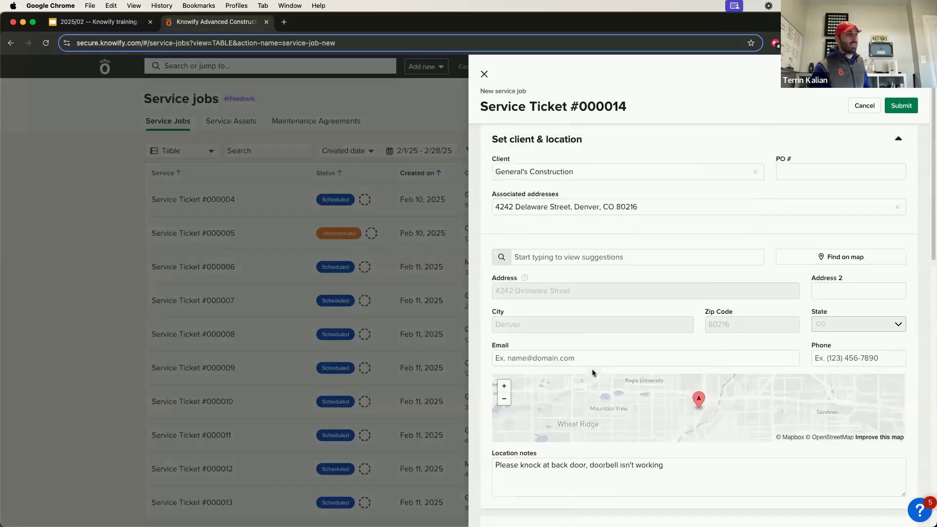
scroll(568, 220, "down", 8)
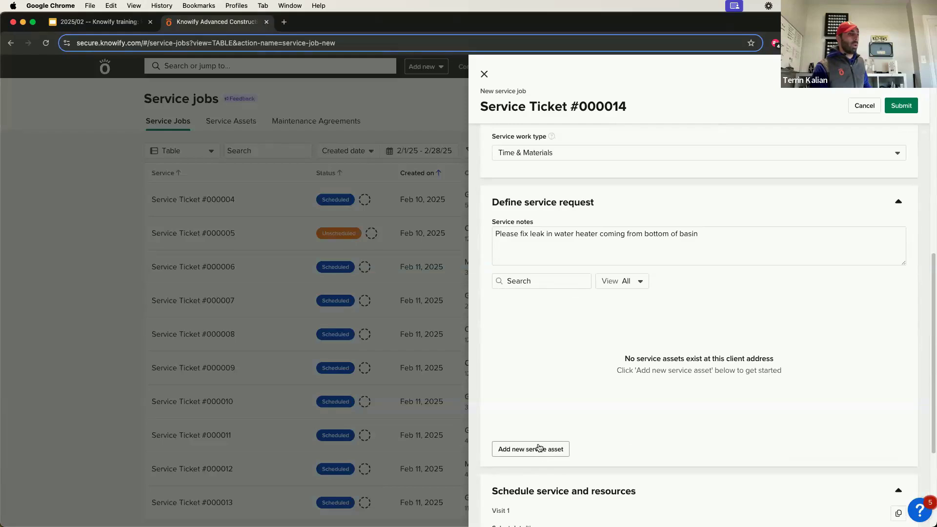
left_click(539, 448)
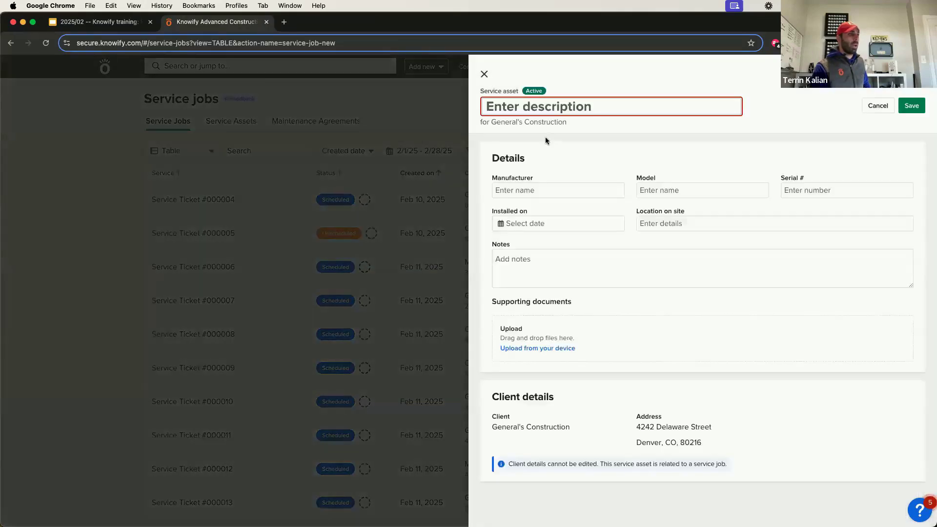
Create asset 'Water. Heater 2': manufacturer Rheem, model 35923, serial 9735022.
type("Wate")
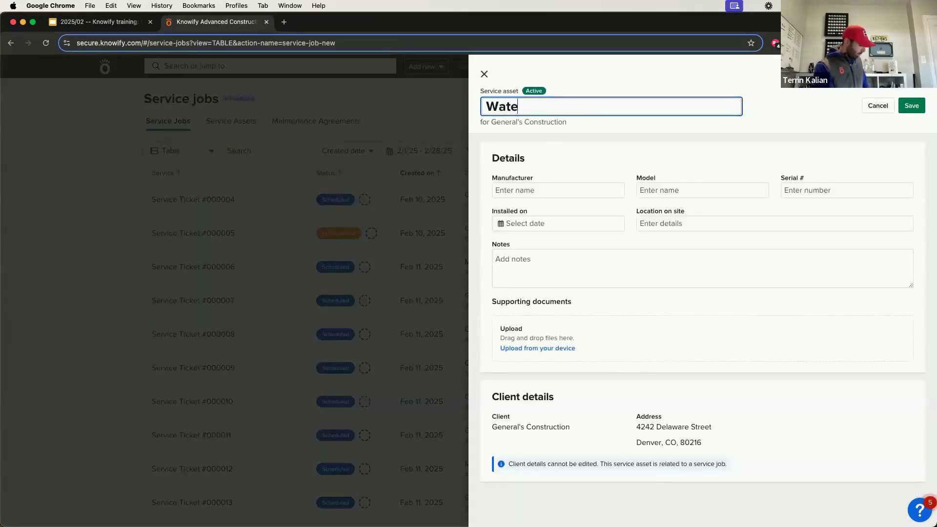
type("r. Heater 2")
key("Return")
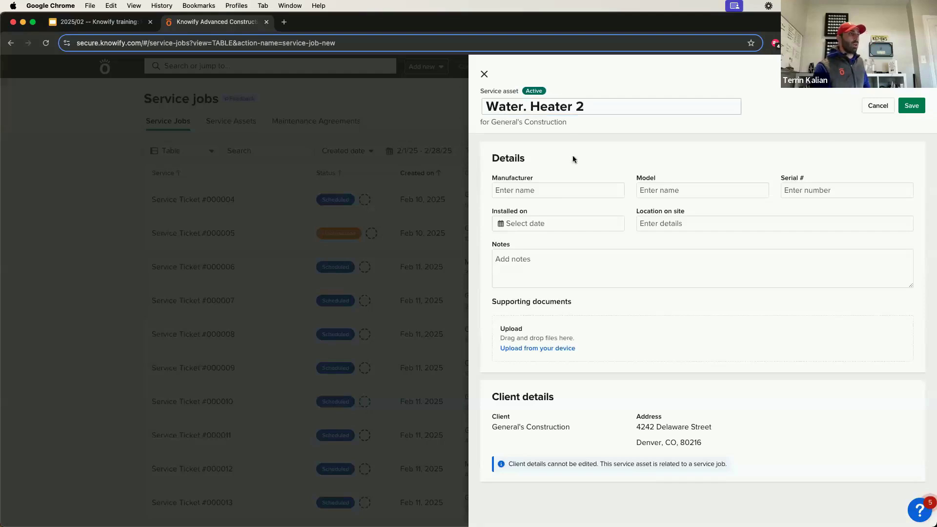
left_click(560, 184)
type("Rheem")
key("Tab")
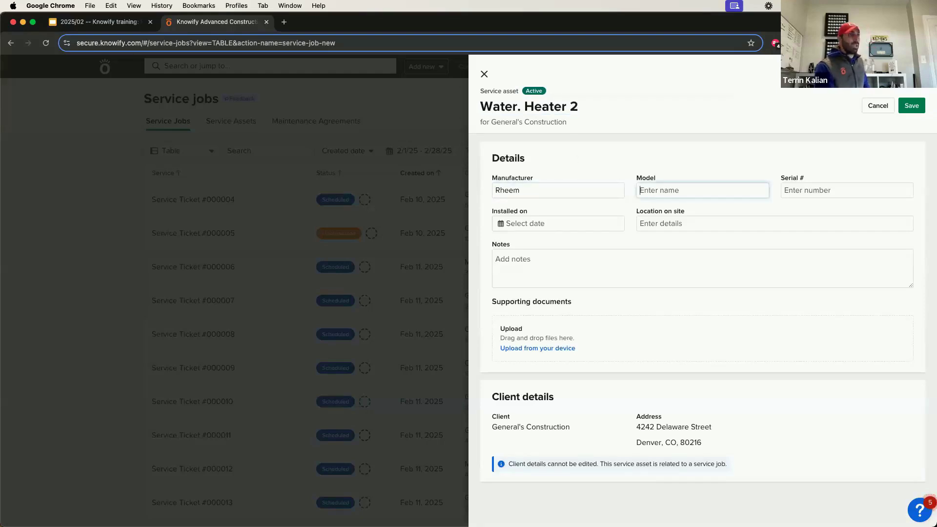
type("35923")
key("Tab")
type("9735022")
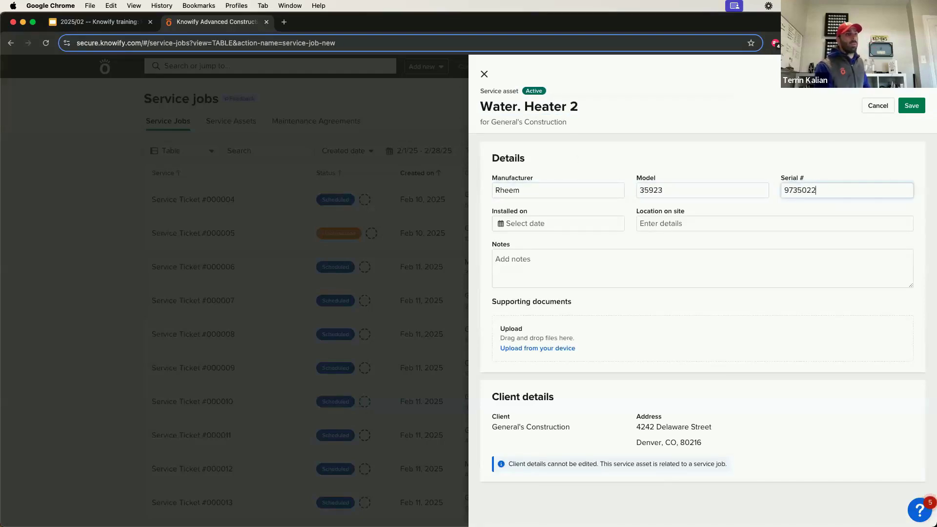
Set the asset's install date to 01/01/16.
left_click(549, 222)
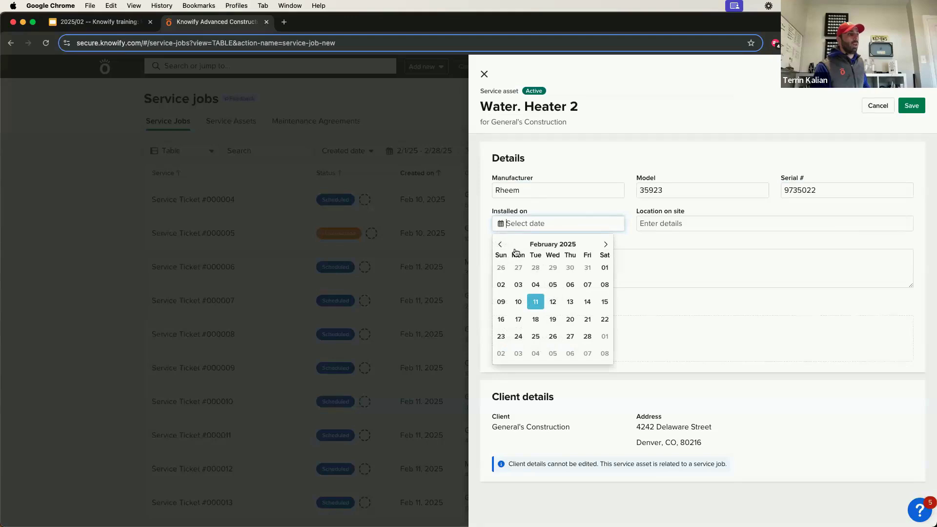
left_click(552, 244)
left_click(542, 245)
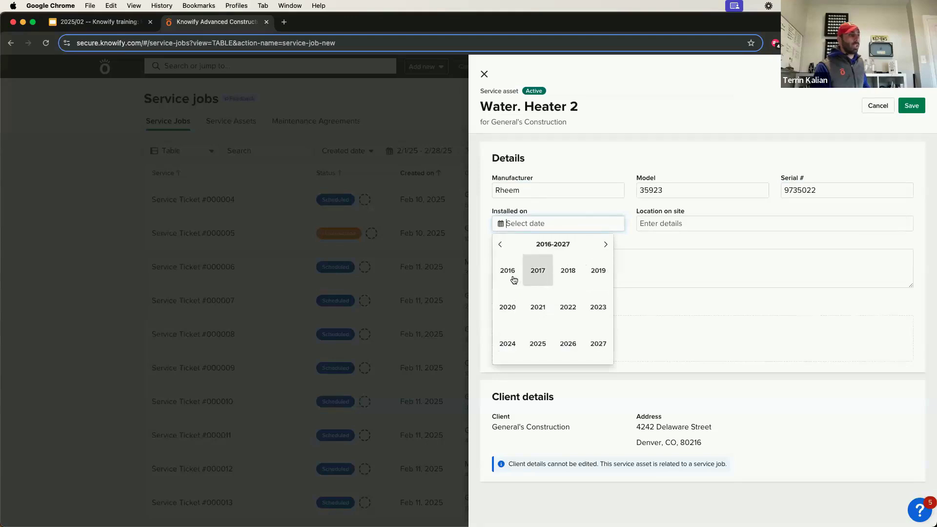
left_click(508, 270)
left_click(509, 271)
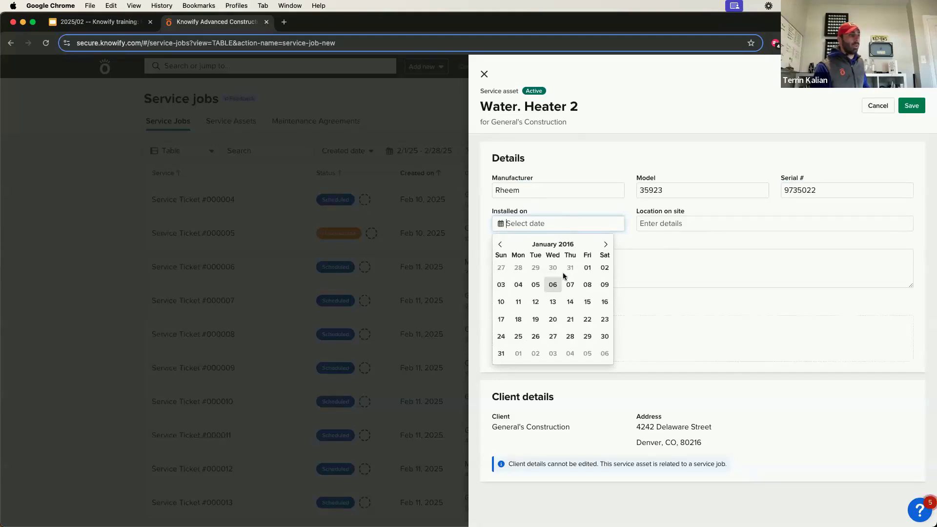
left_click(591, 268)
Set location 'In back near laundry' and notes on 2016 install and 2020 leak fix, fixing 'intiall'.
left_click(647, 226)
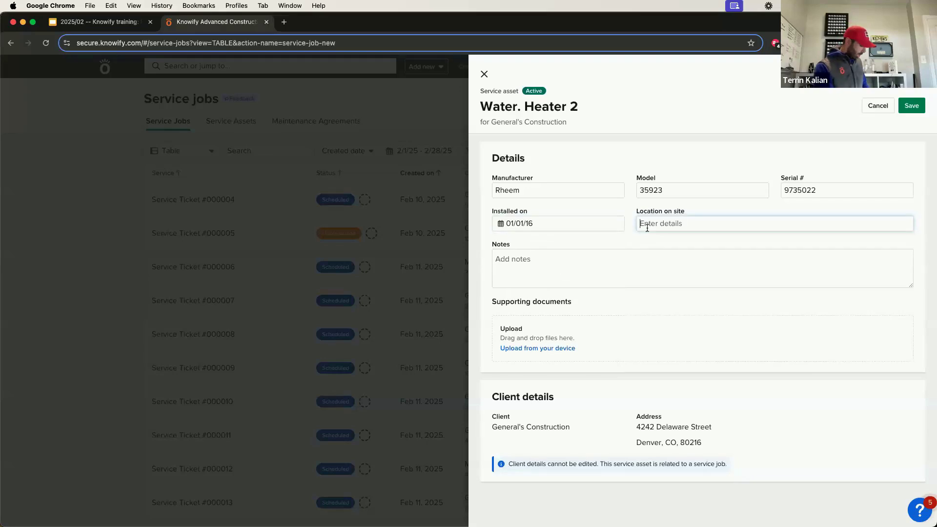
type("In b")
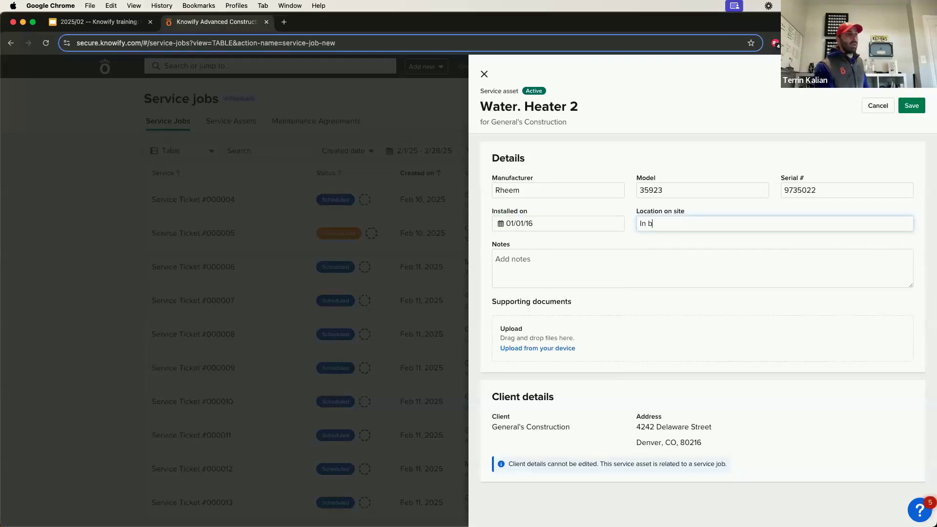
type("ack near laundry")
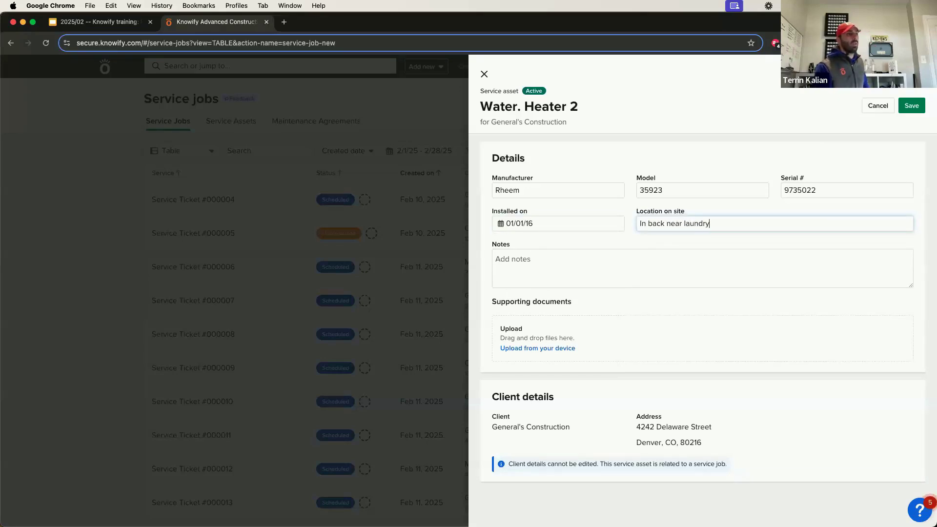
key("Tab")
type("in")
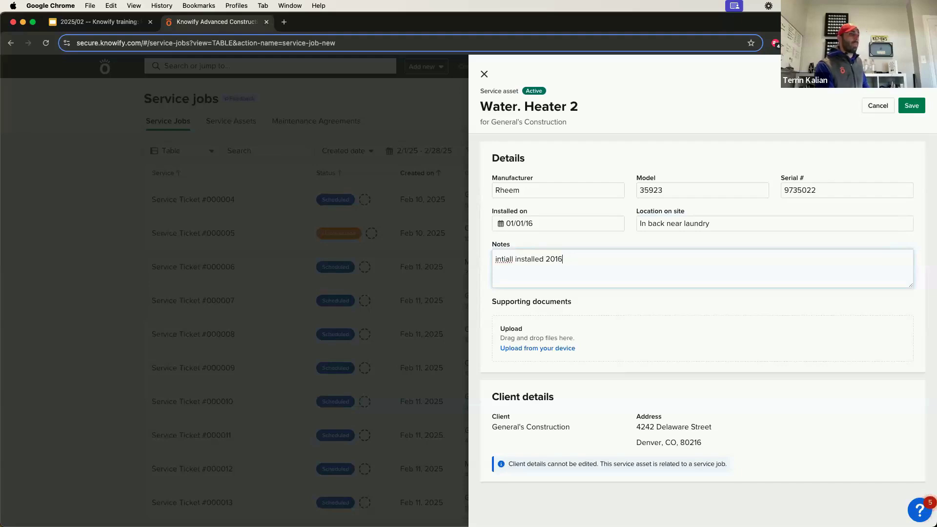
type("once for another lea")
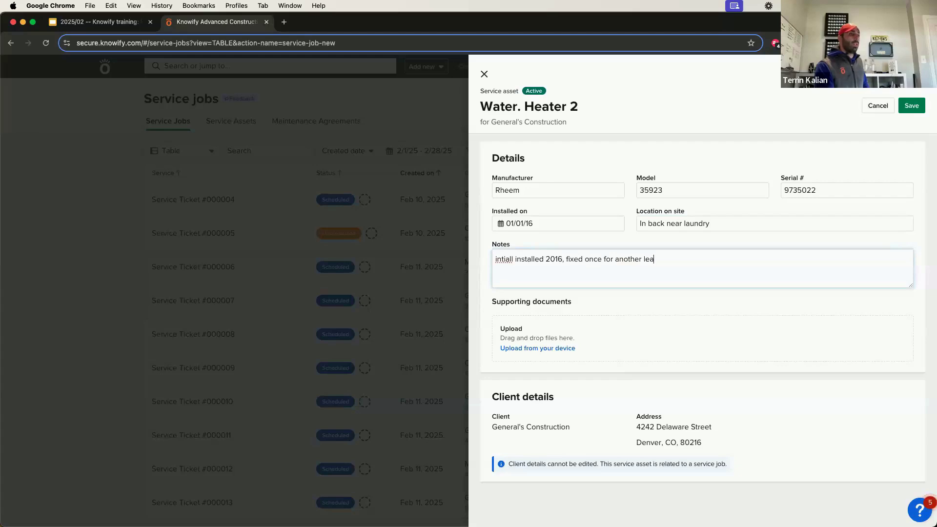
type("k in 2020")
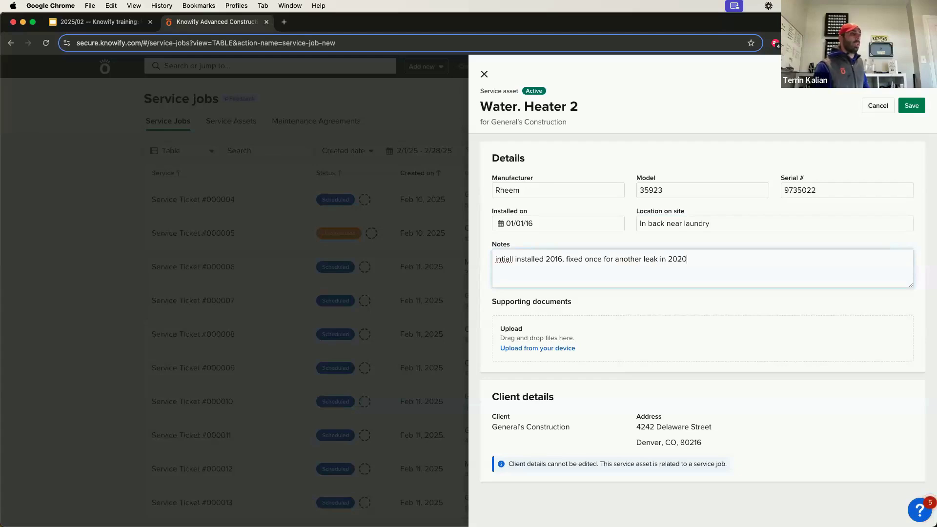
right_click(503, 259)
right_click(503, 260)
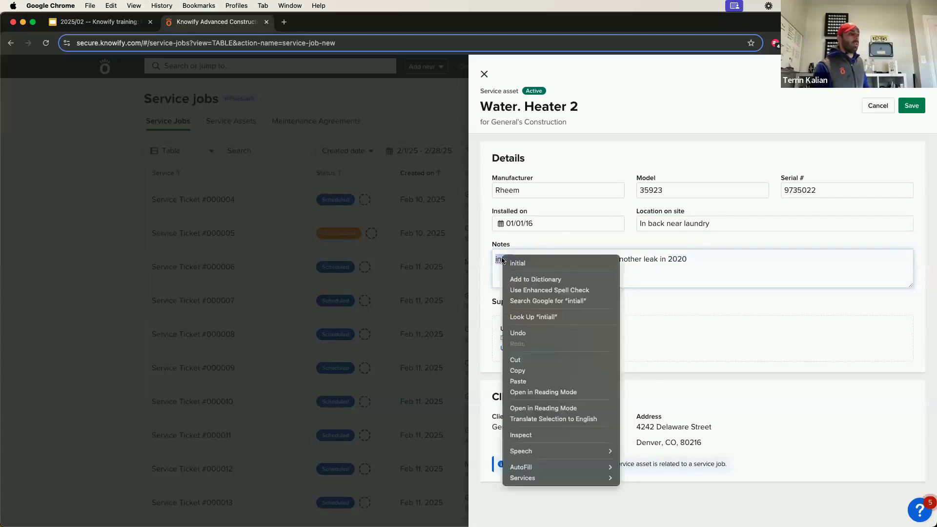
left_click(501, 260)
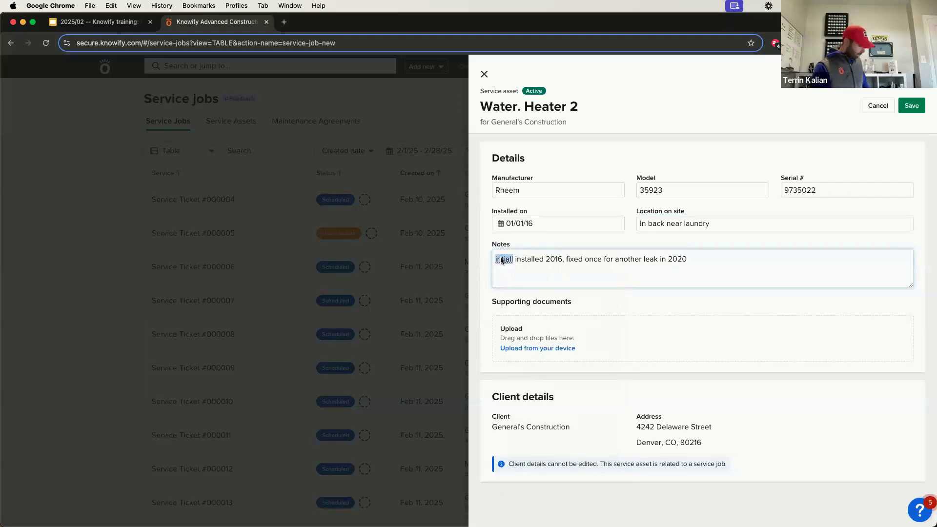
key("Right")
type("y ")
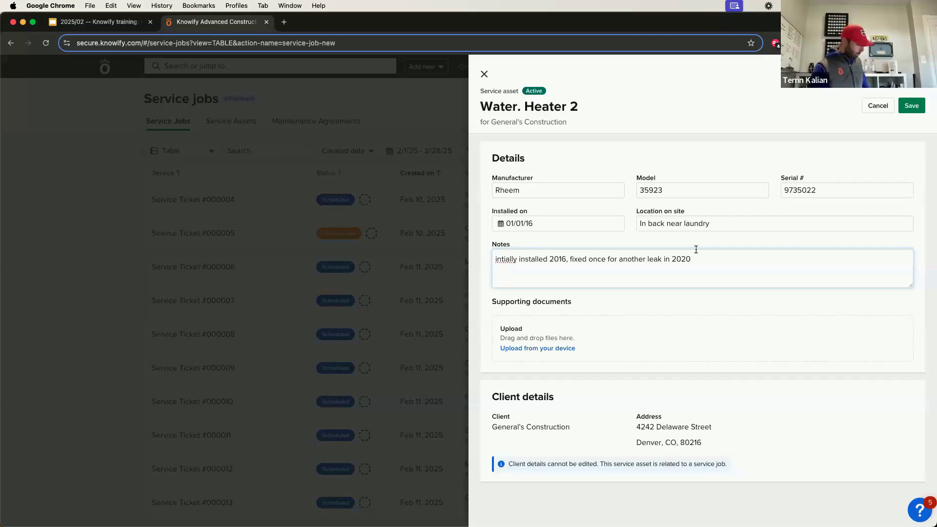
type("i")
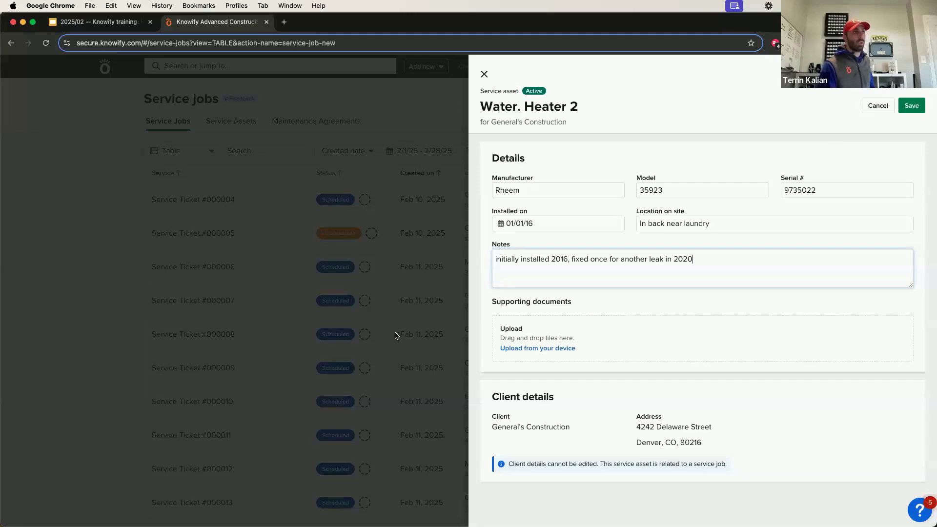
Save the new Water Heater 2 asset onto the service job form.
left_click(911, 106)
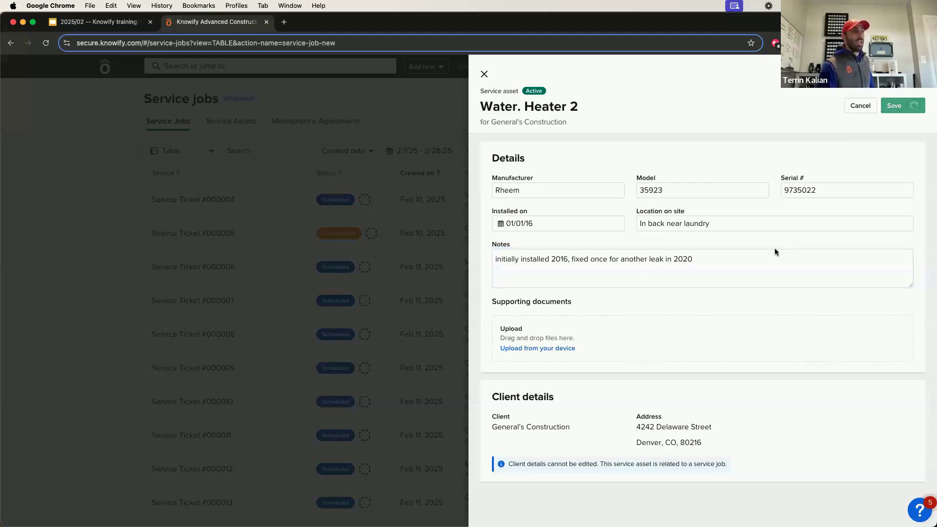
scroll(631, 303, "up", 5)
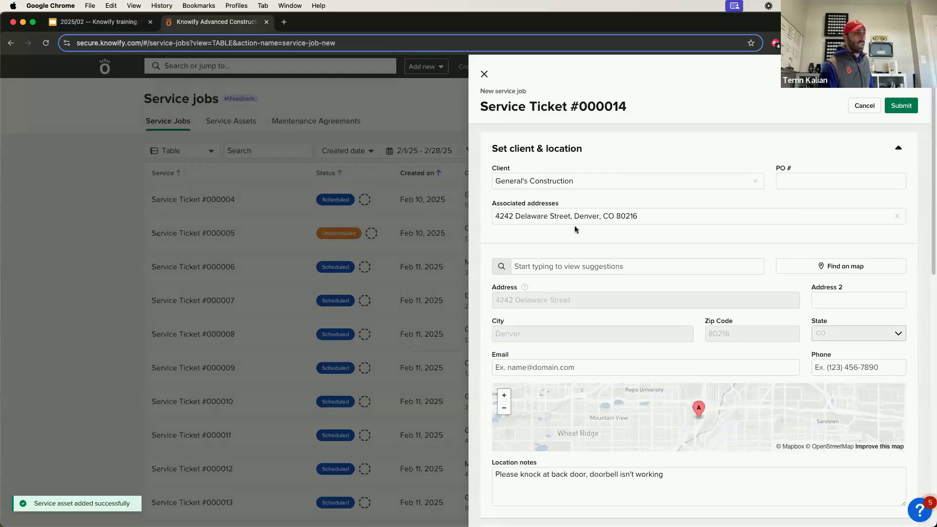
scroll(581, 239, "down", 8)
Submit Service Ticket #000014 without choosing a visit date.
scroll(591, 248, "down", 3)
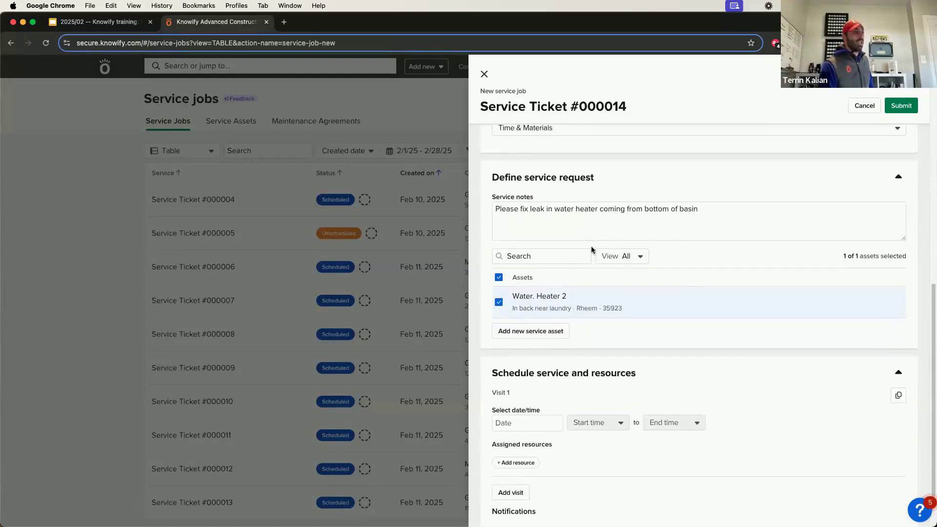
scroll(592, 250, "down", 1)
left_click(532, 372)
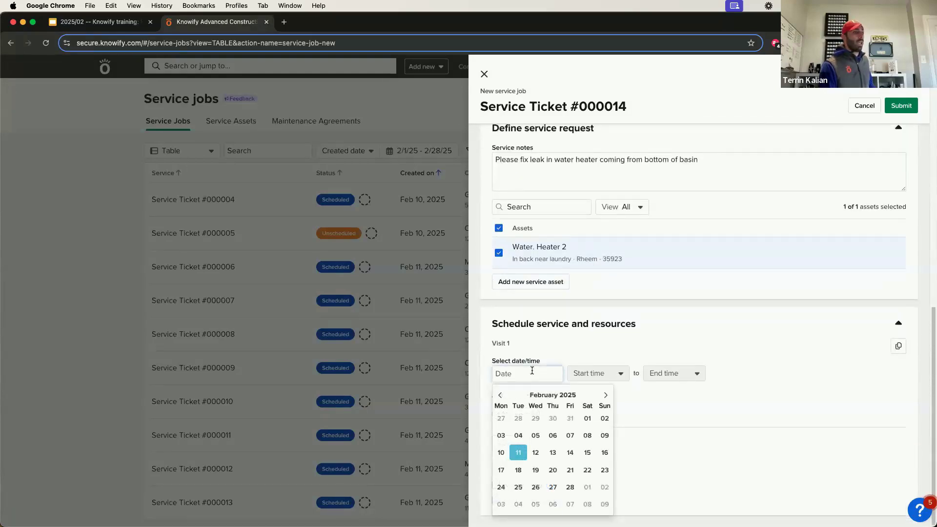
left_click(575, 342)
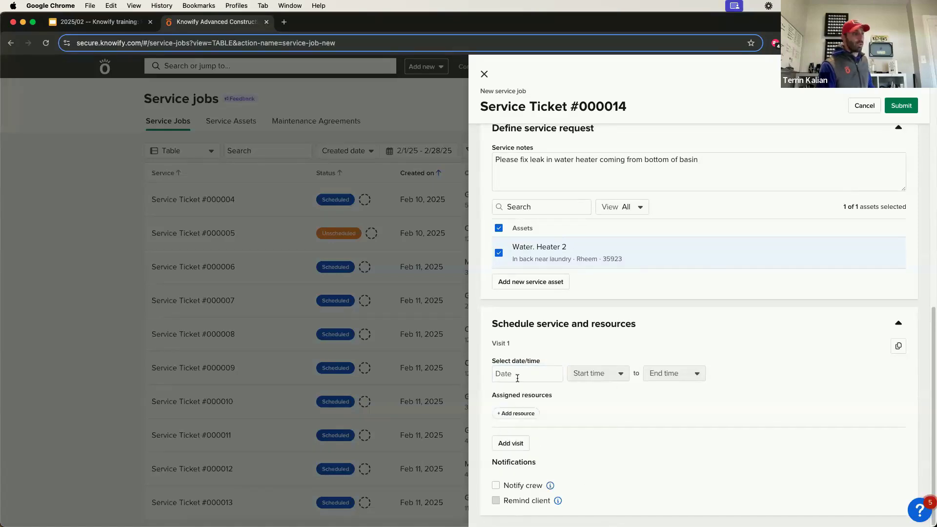
left_click(902, 105)
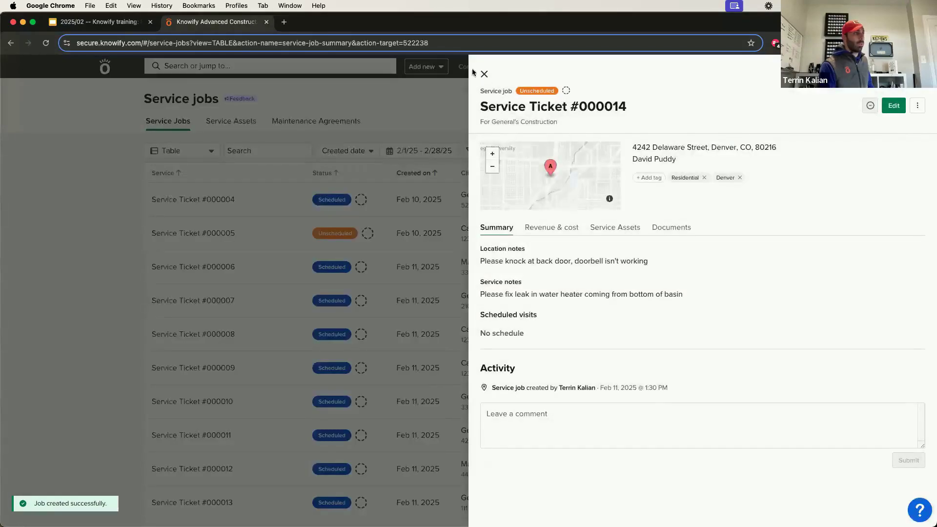
Close the ticket details and limit the service jobs list to Today.
left_click(484, 74)
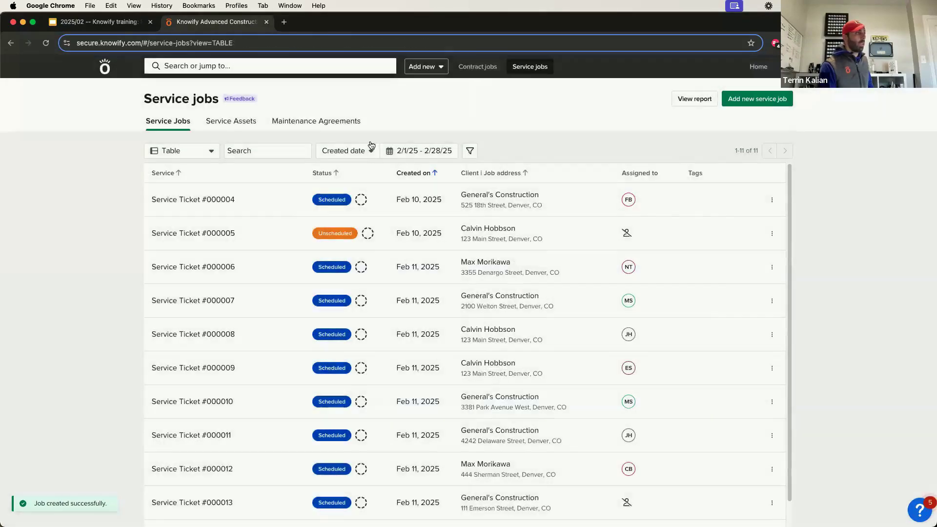
left_click(432, 158)
left_click(427, 172)
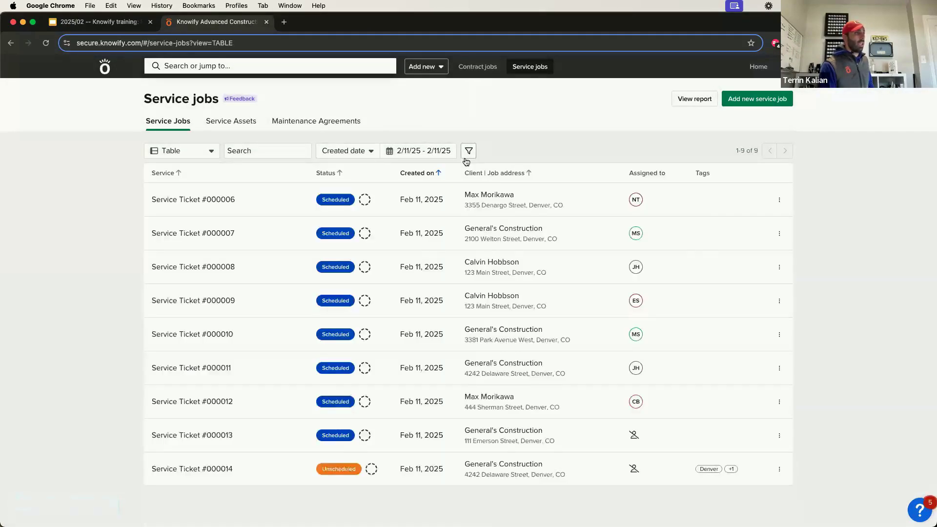
Filter the jobs by Status so only Unscheduled ones are shown.
left_click(468, 152)
left_click(507, 177)
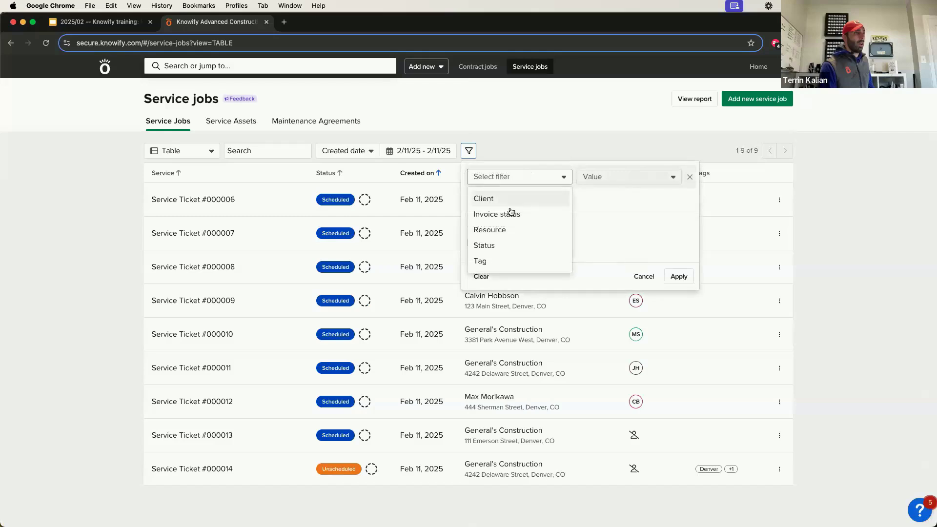
left_click(506, 245)
left_click(639, 176)
left_click(605, 214)
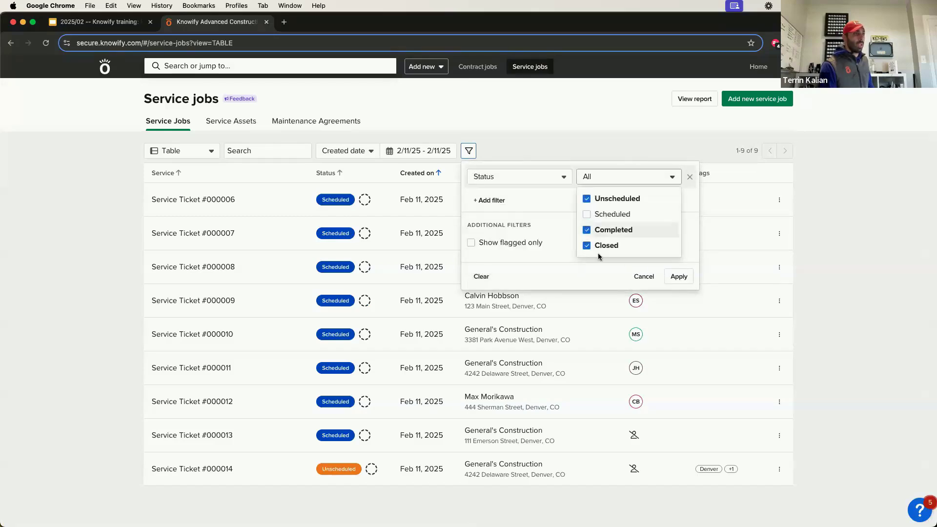
left_click(605, 230)
left_click(601, 246)
left_click(679, 277)
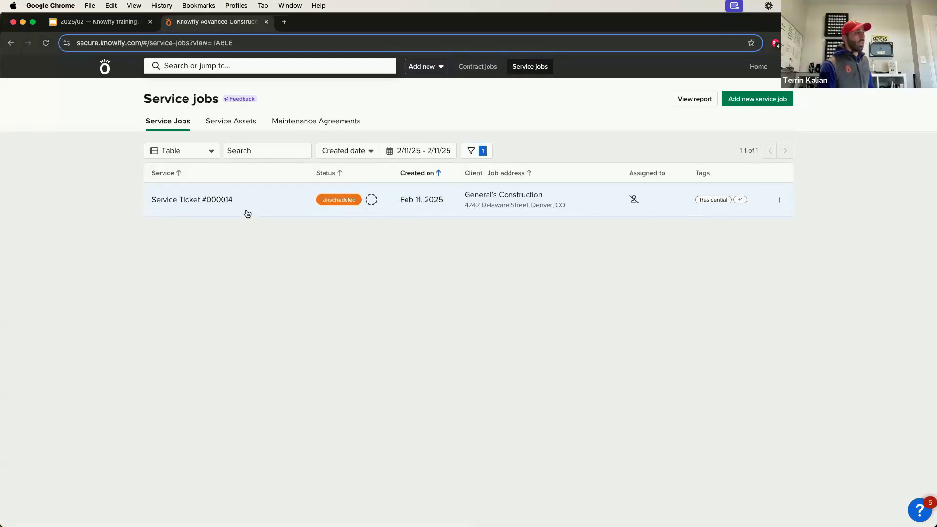
Open Service Ticket #000014 for editing, then cancel without setting a visit date.
left_click(185, 201)
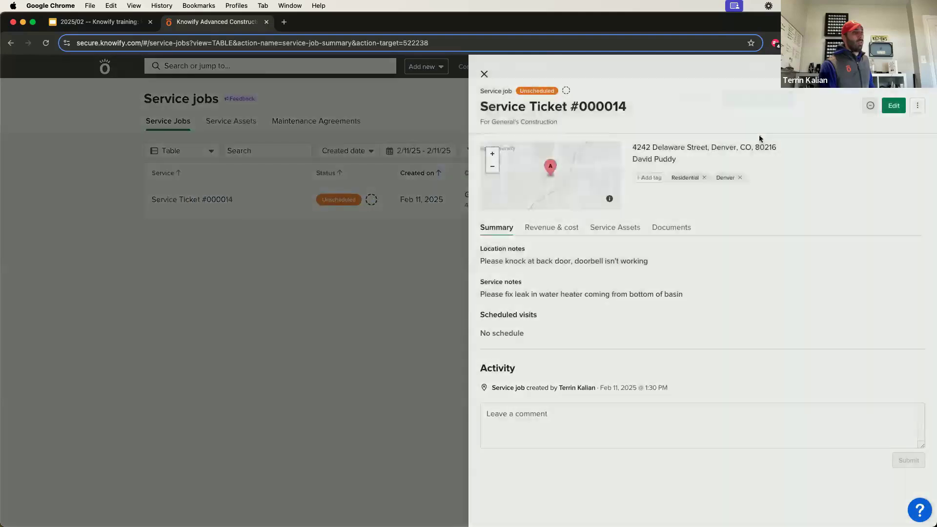
left_click(888, 106)
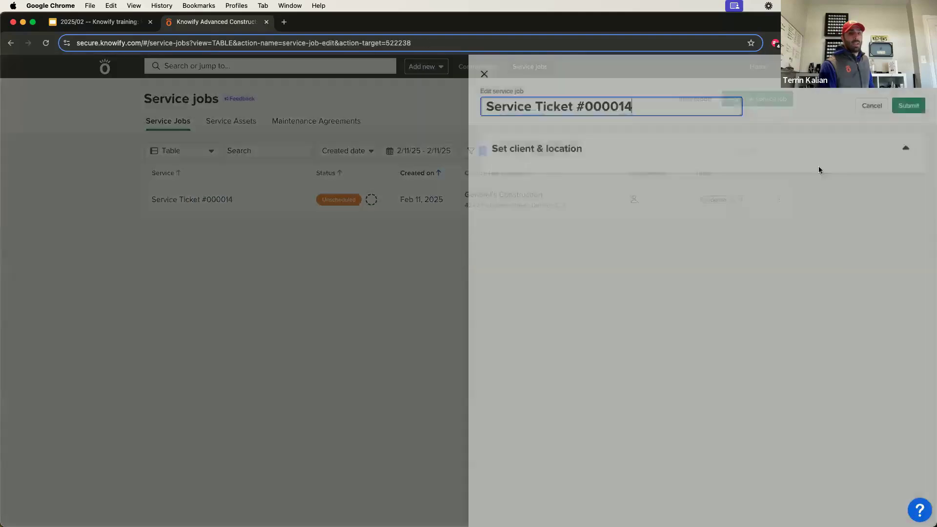
scroll(569, 259, "down", 6)
scroll(567, 291, "down", 5)
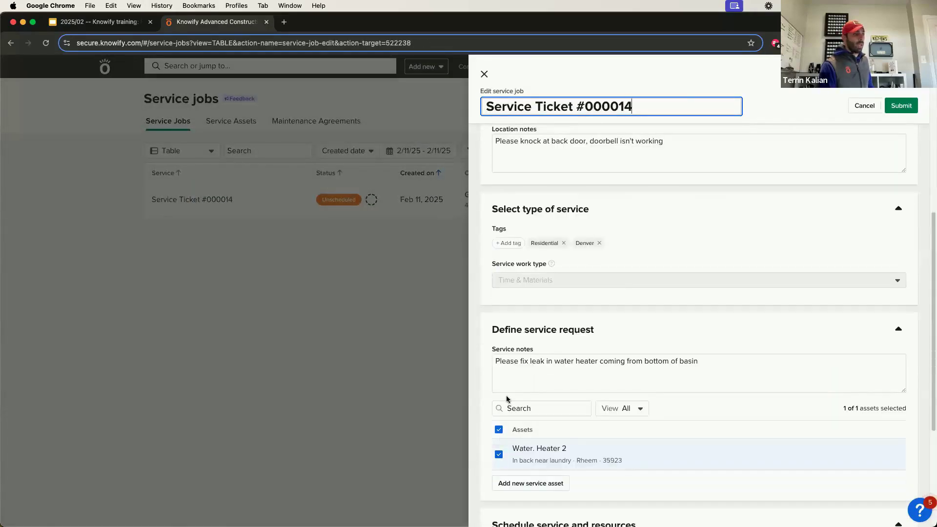
left_click(517, 393)
left_click(721, 441)
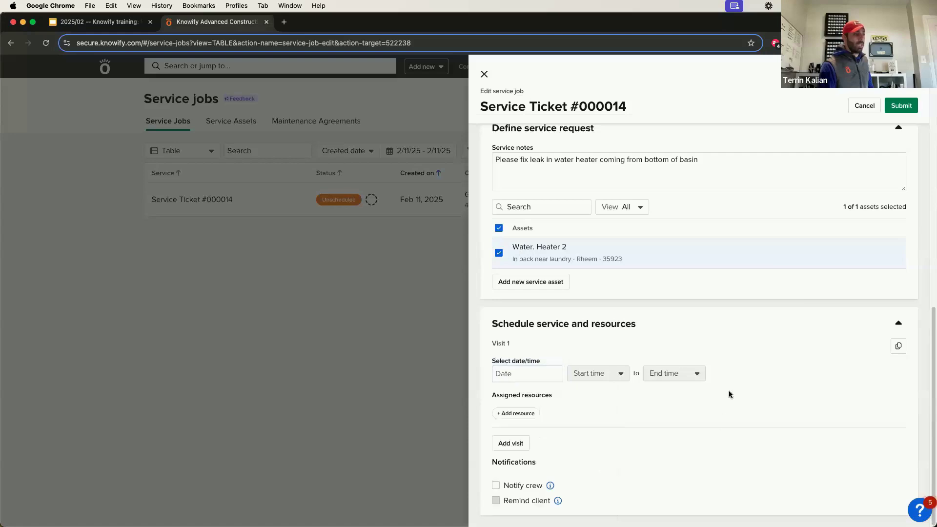
left_click(864, 106)
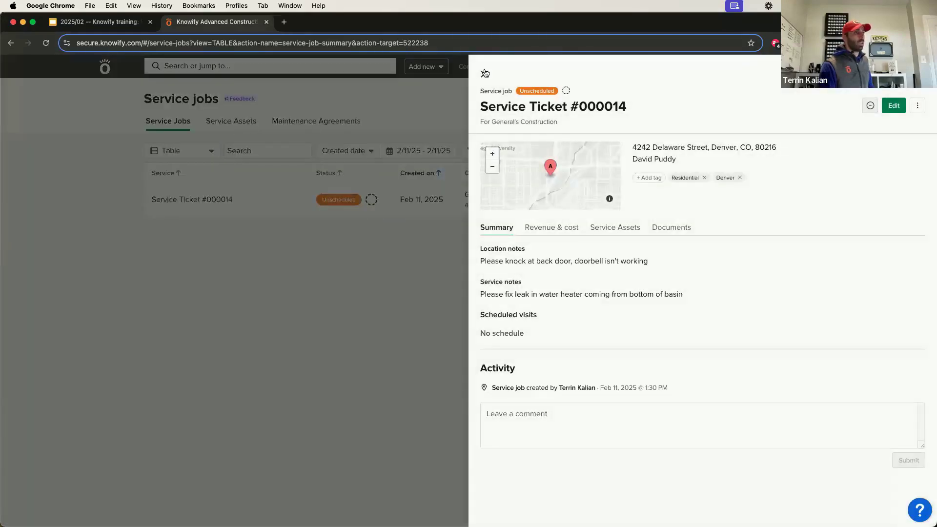
left_click(486, 74)
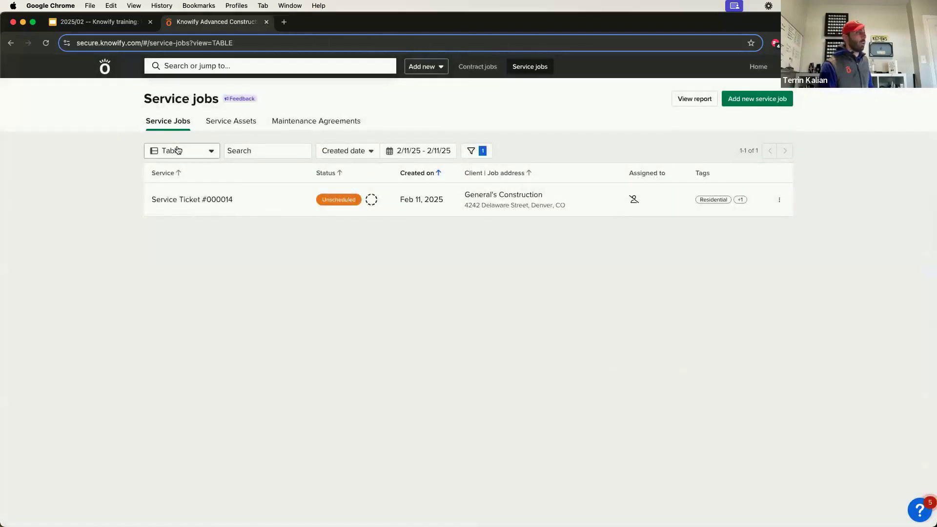
left_click(180, 151)
Switch the service jobs to the calendar view.
left_click(180, 187)
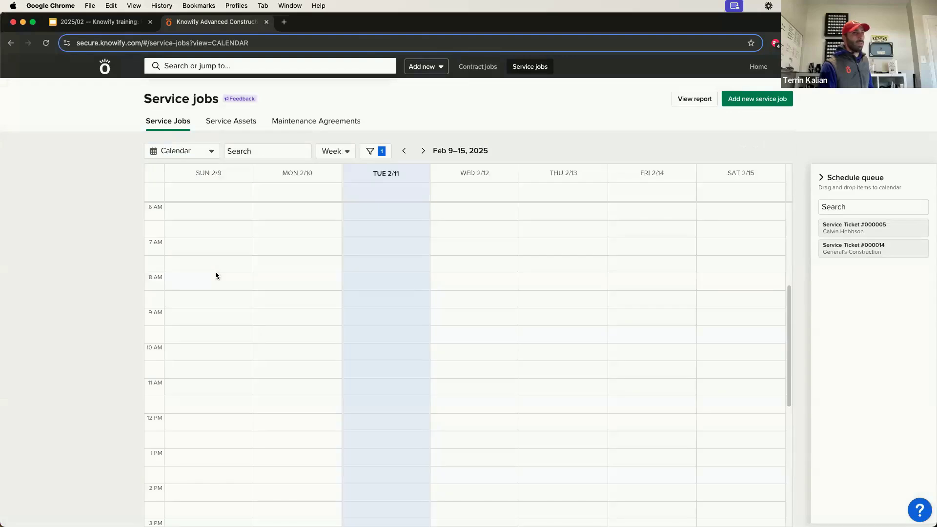
scroll(333, 226, "down", 10)
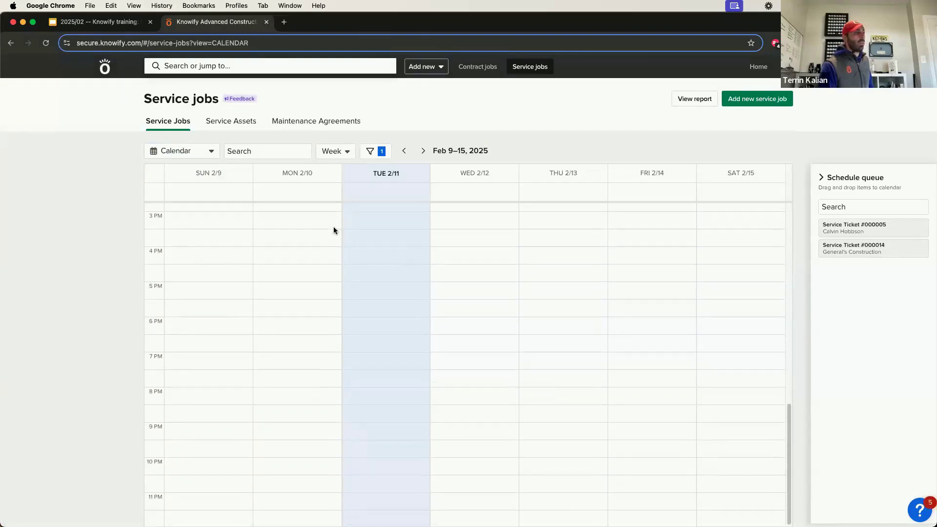
scroll(347, 238, "up", 5)
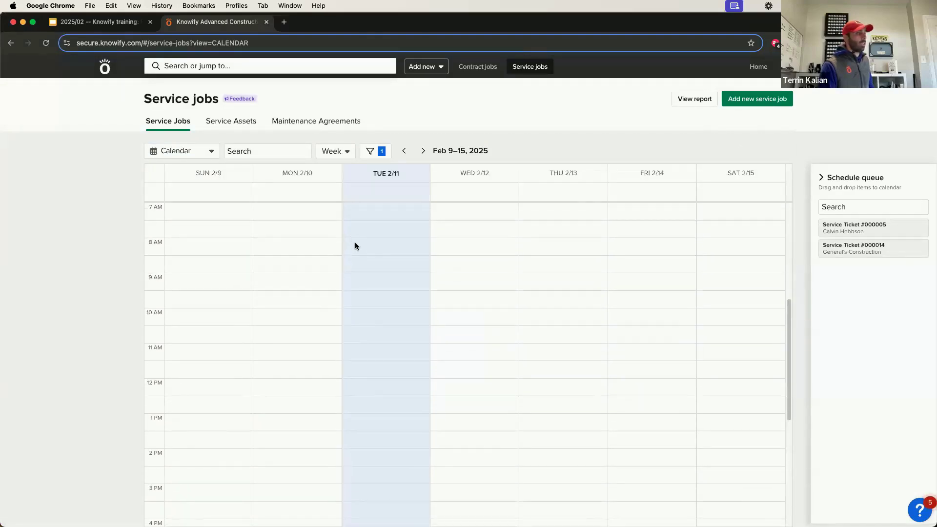
scroll(356, 243, "down", 2)
Remove the Unscheduled status filter so all jobs appear.
left_click(382, 146)
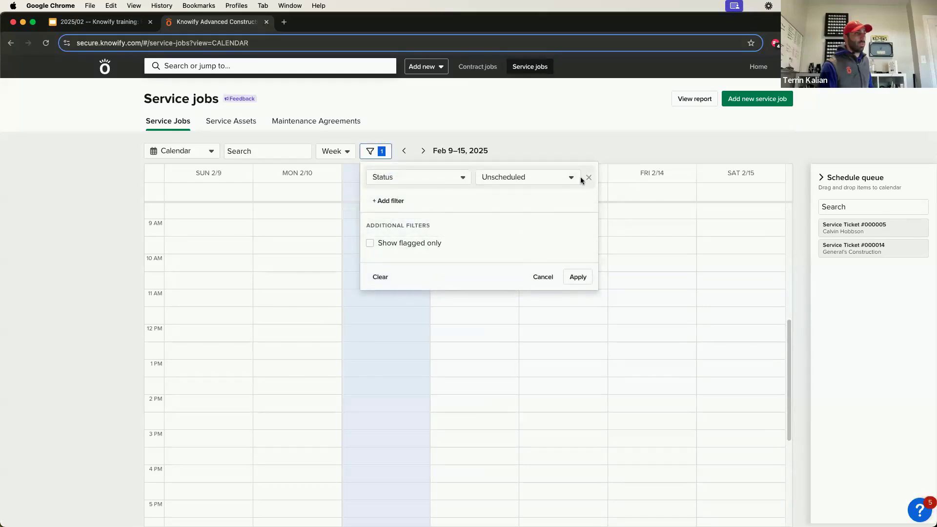
left_click(588, 179)
left_click(578, 277)
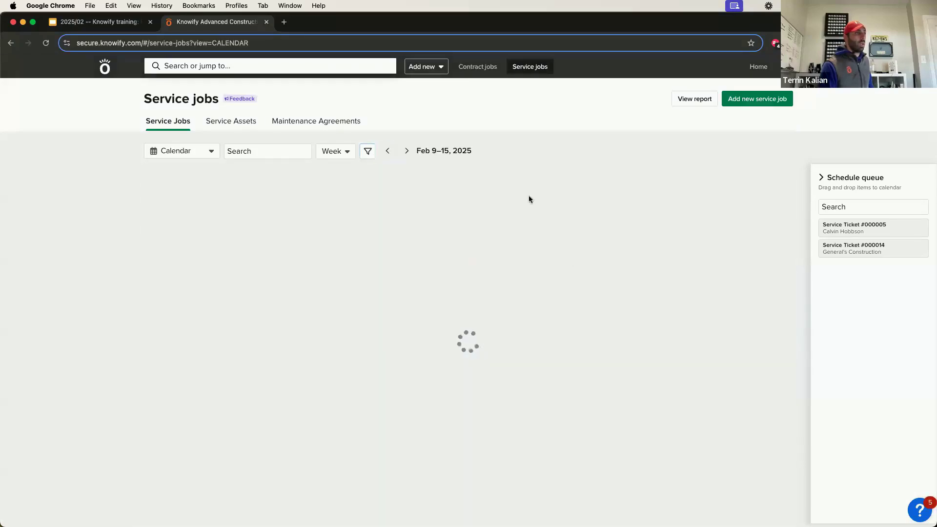
scroll(429, 251, "down", 7)
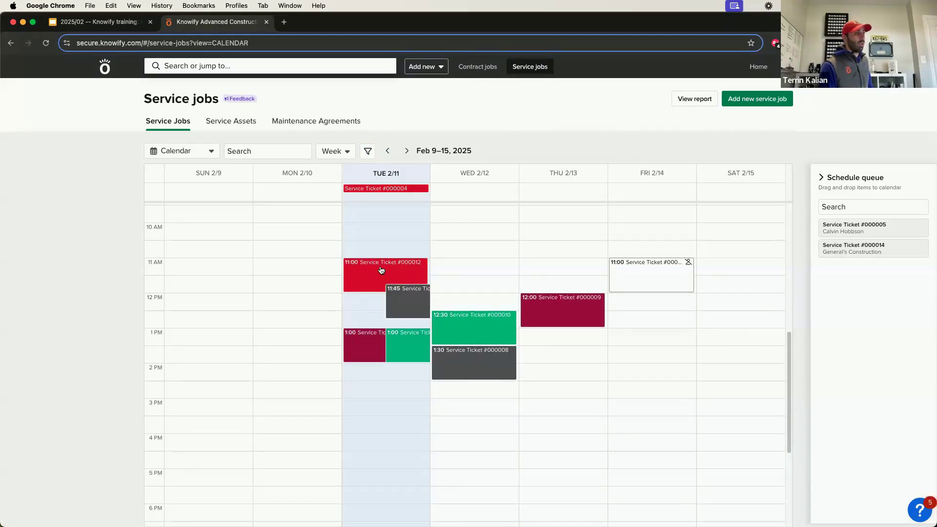
Review and close the details of Service Tickets #000012 and #000011.
left_click(390, 275)
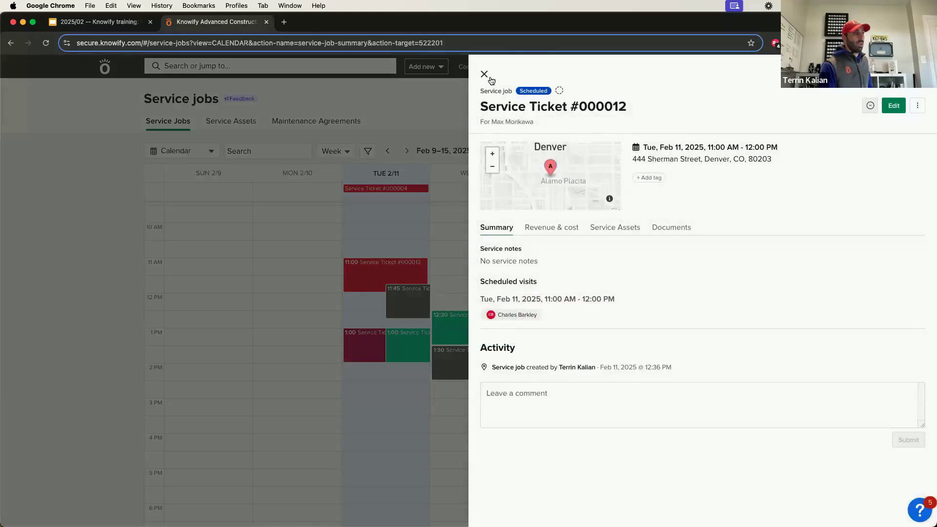
left_click(484, 74)
left_click(408, 299)
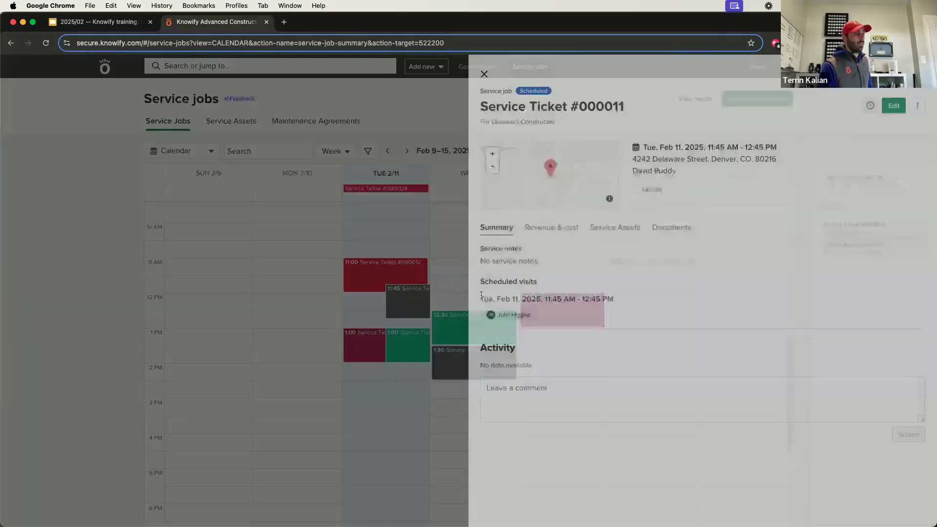
left_click(484, 74)
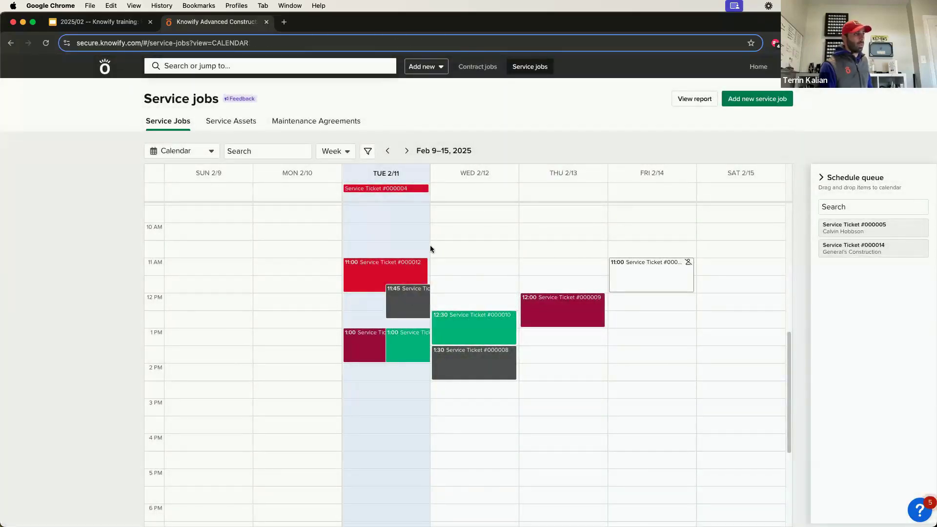
left_click(368, 152)
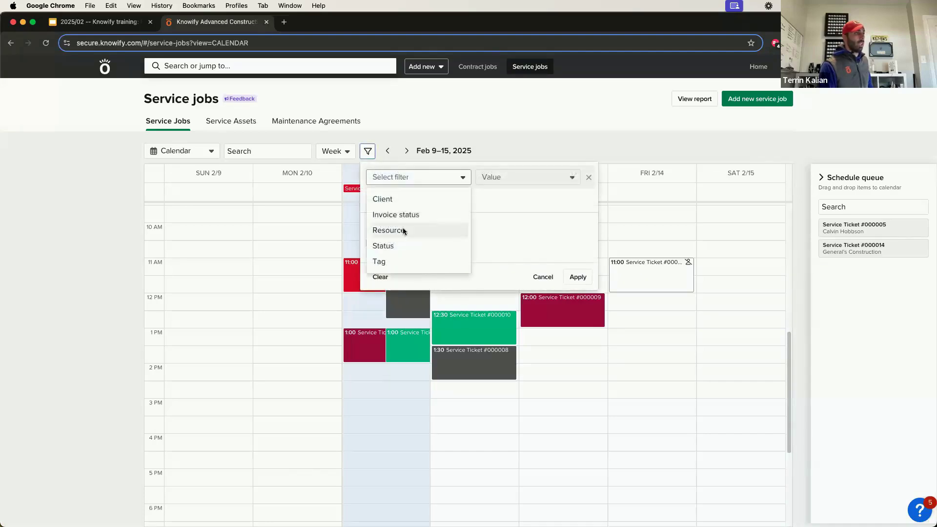
left_click(389, 230)
left_click(508, 178)
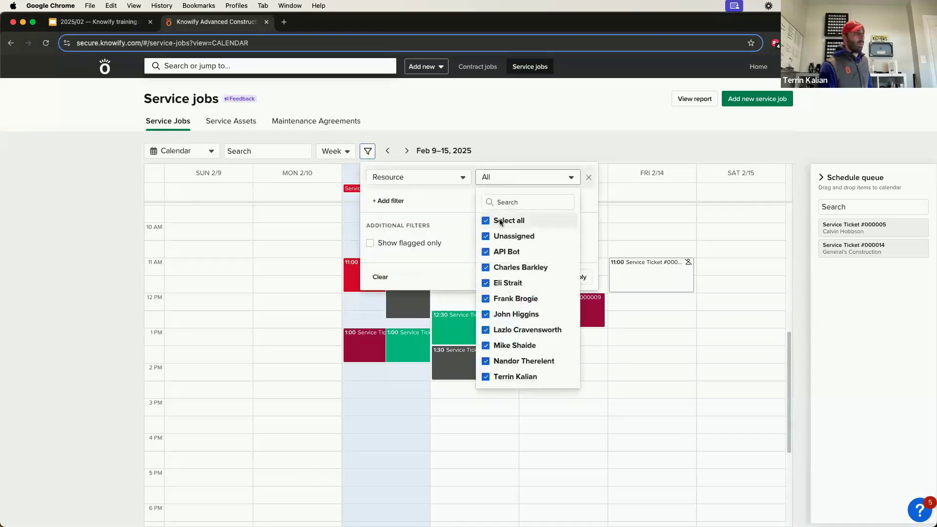
left_click(501, 222)
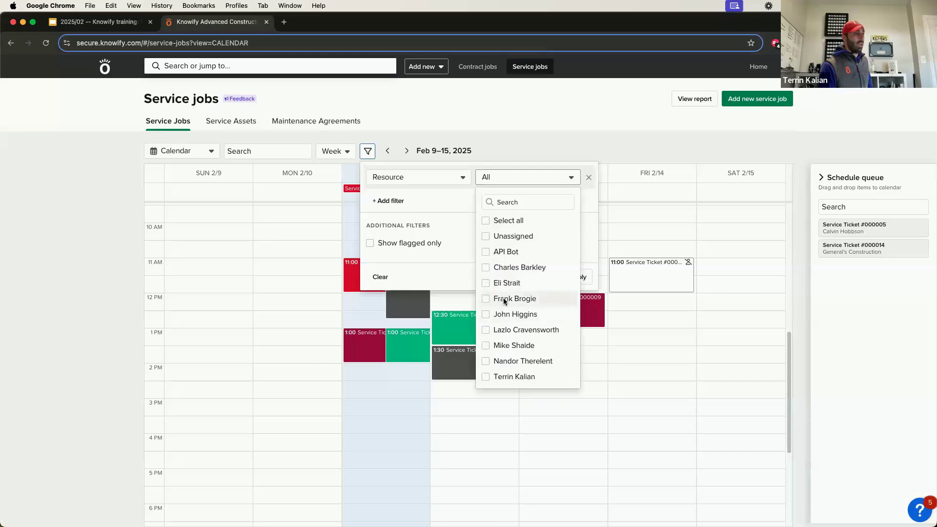
left_click(502, 299)
left_click(502, 268)
left_click(595, 245)
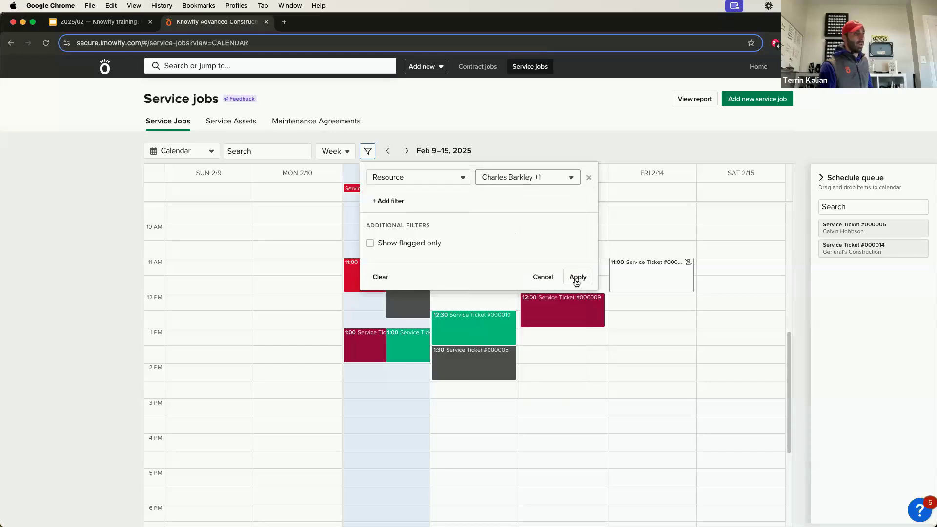
left_click(577, 278)
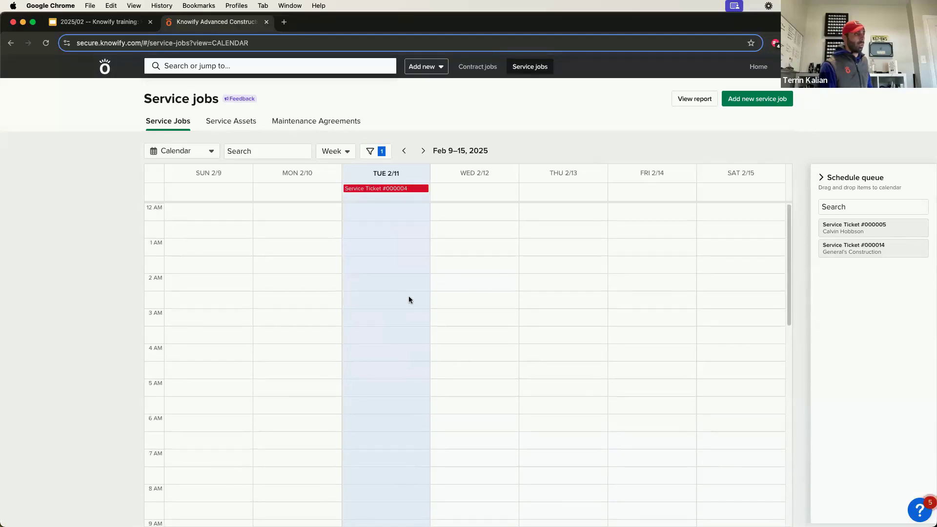
left_click(384, 152)
left_click(379, 275)
left_click(578, 277)
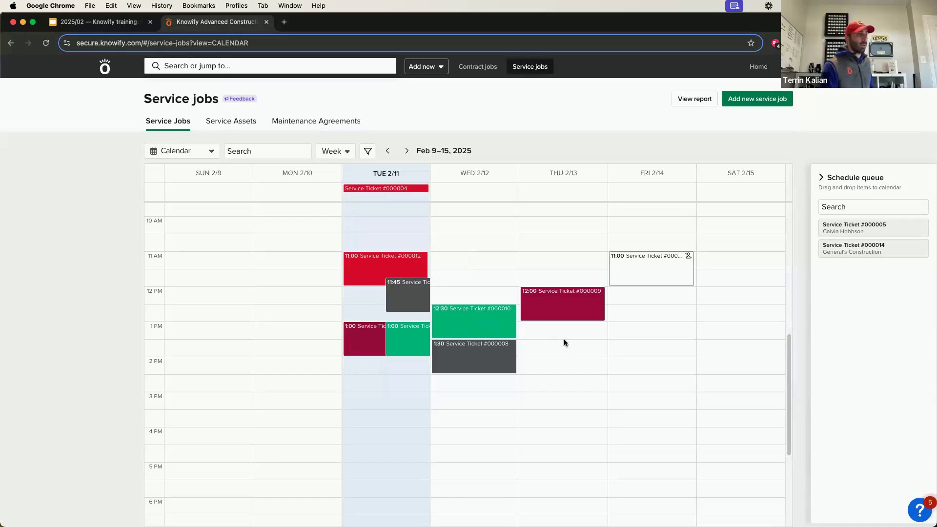
Block out a Thursday 1:00 PM job with a client and the suggested '44' address.
left_click_drag(566, 328, 567, 353)
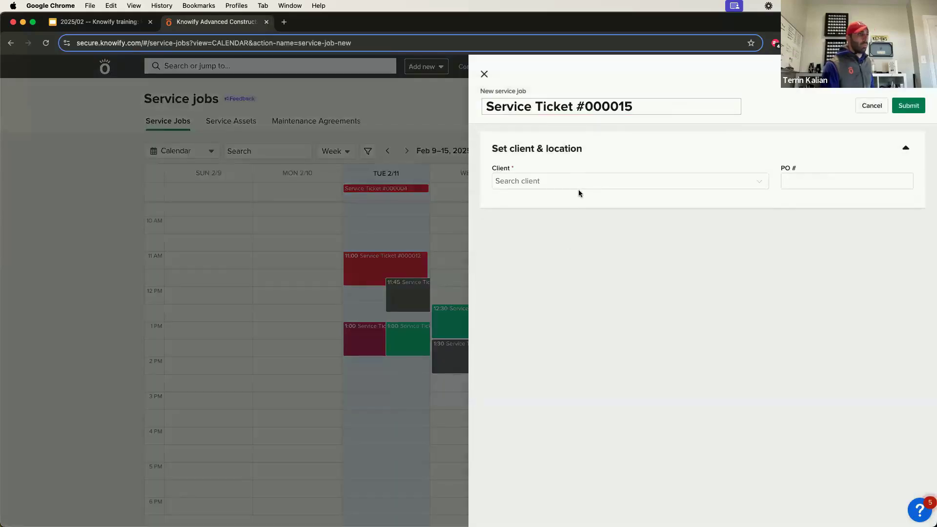
left_click(581, 189)
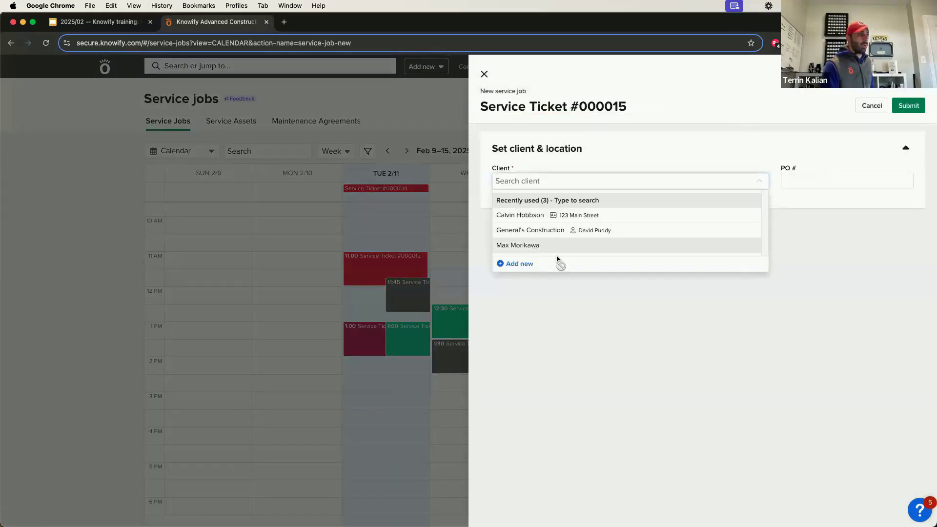
left_click(555, 256)
left_click(554, 266)
type("44")
left_click(575, 283)
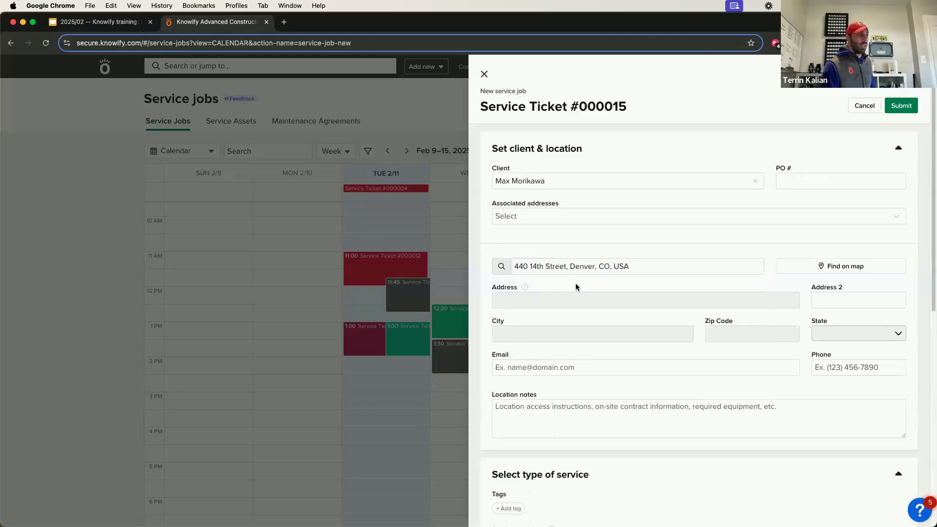
Assign a technician and submit Service Ticket #000015; drop queued #000005 on Tuesday 2:00 PM.
scroll(596, 274, "down", 6)
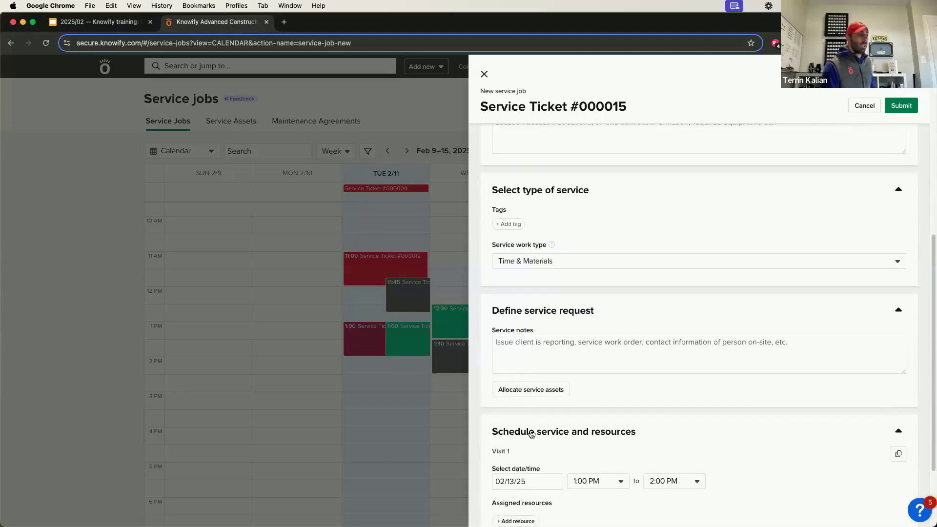
scroll(532, 433, "down", 2)
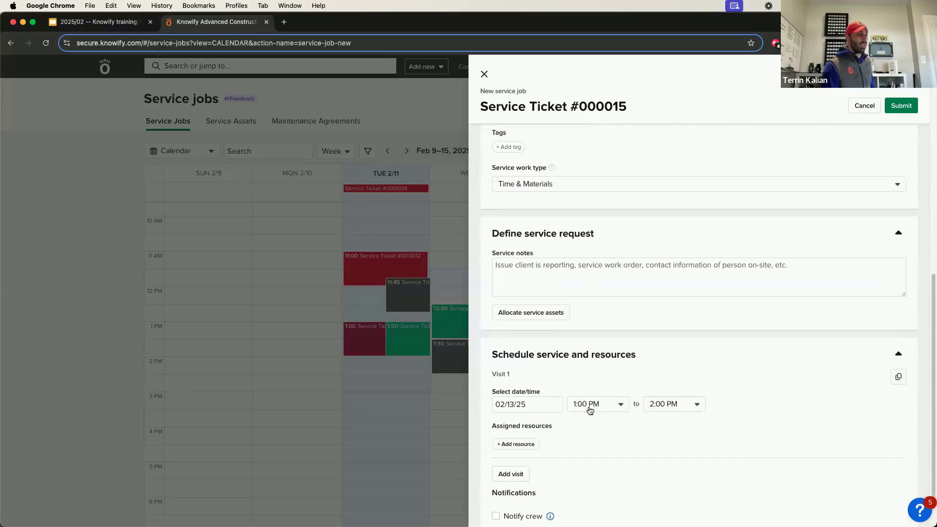
left_click(532, 443)
left_click(555, 377)
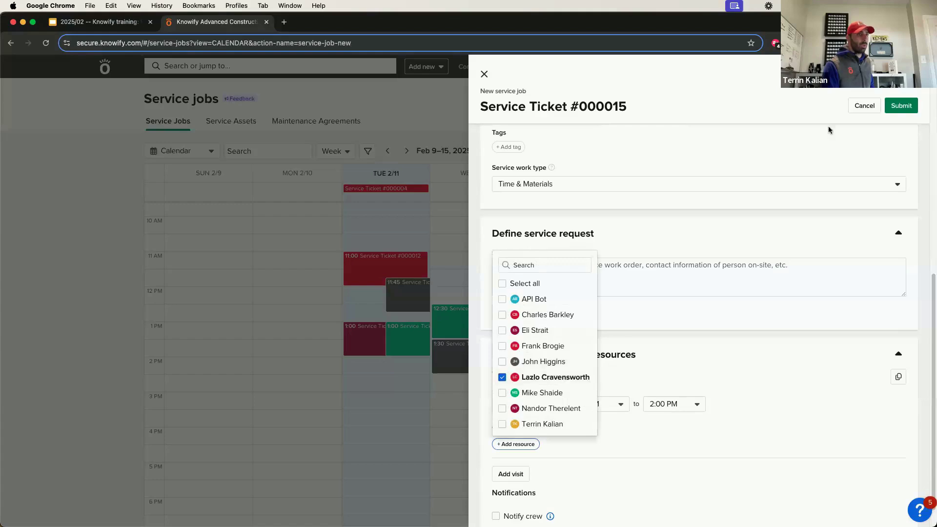
left_click(901, 105)
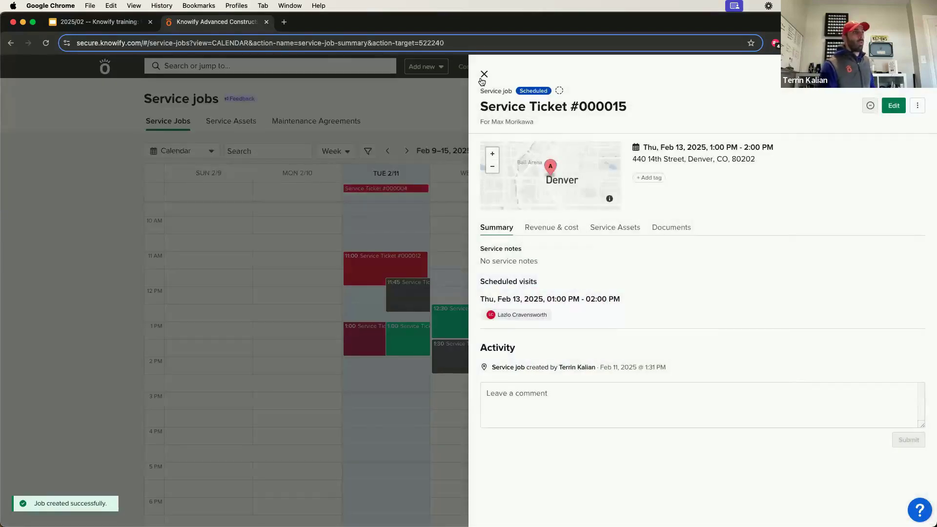
left_click(483, 75)
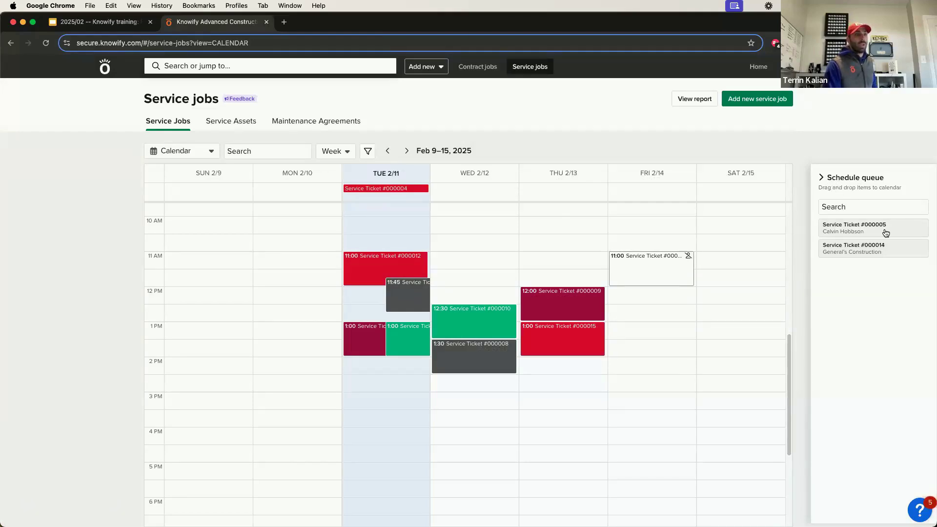
left_click_drag(882, 234, 390, 361)
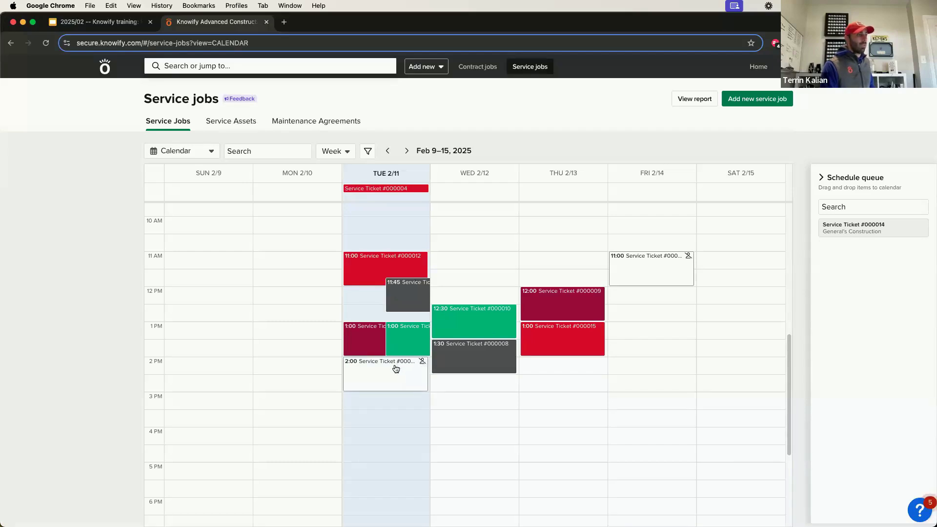
Assign a technician to Service Ticket #000005's Tue 2/11, 2:00 PM visit and save it.
left_click(409, 372)
left_click(886, 107)
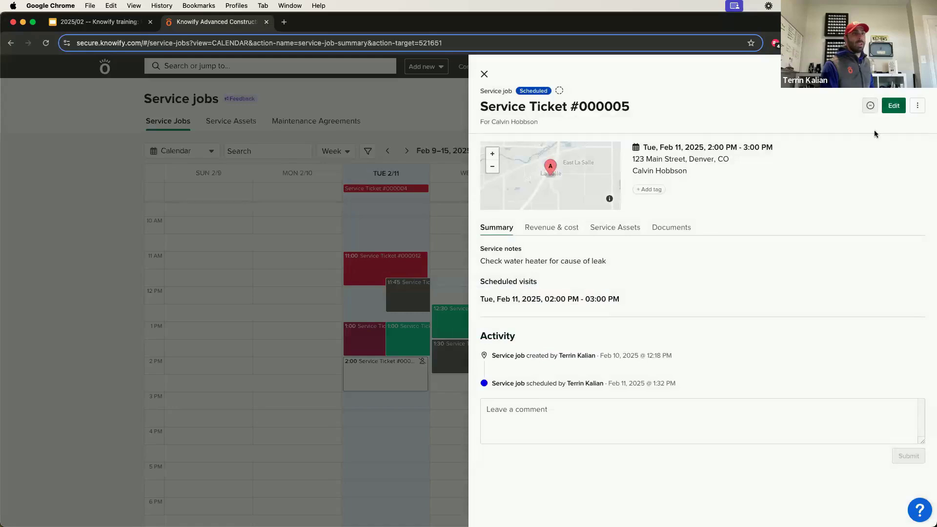
scroll(601, 249, "down", 7)
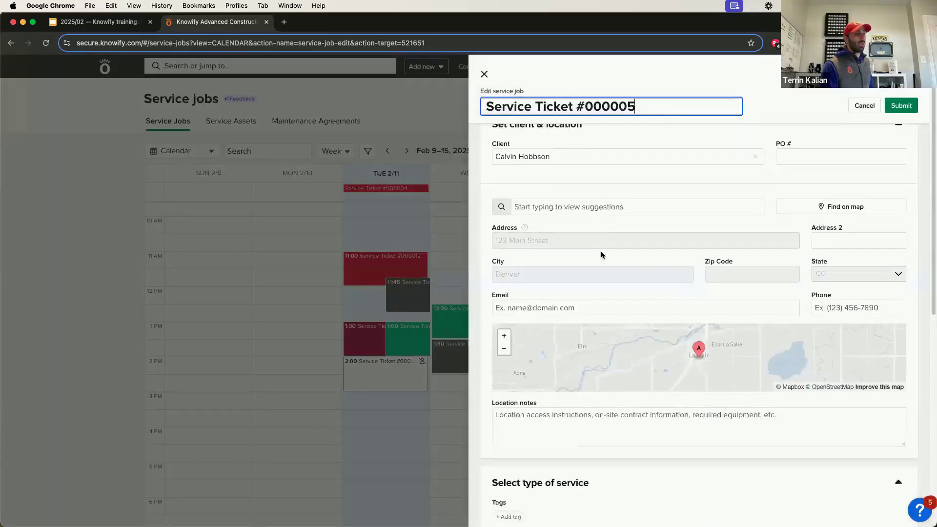
left_click(509, 472)
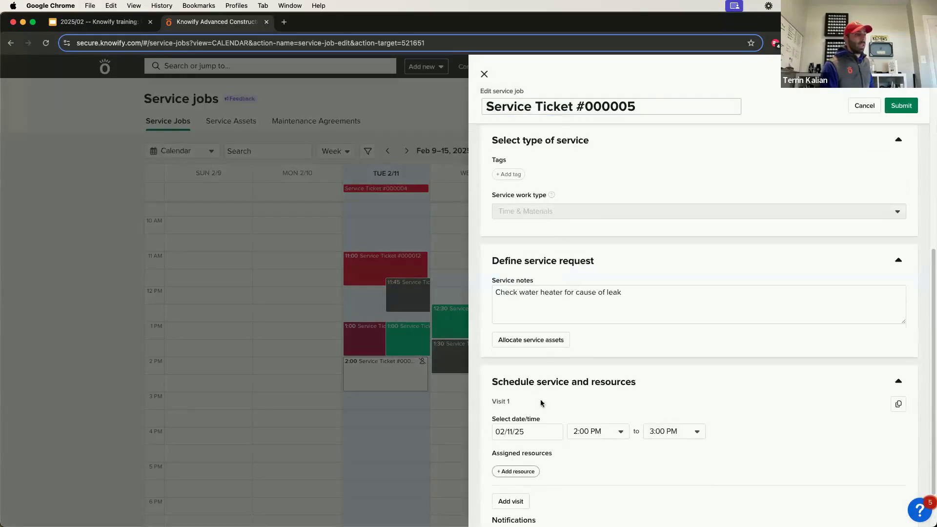
left_click(551, 359)
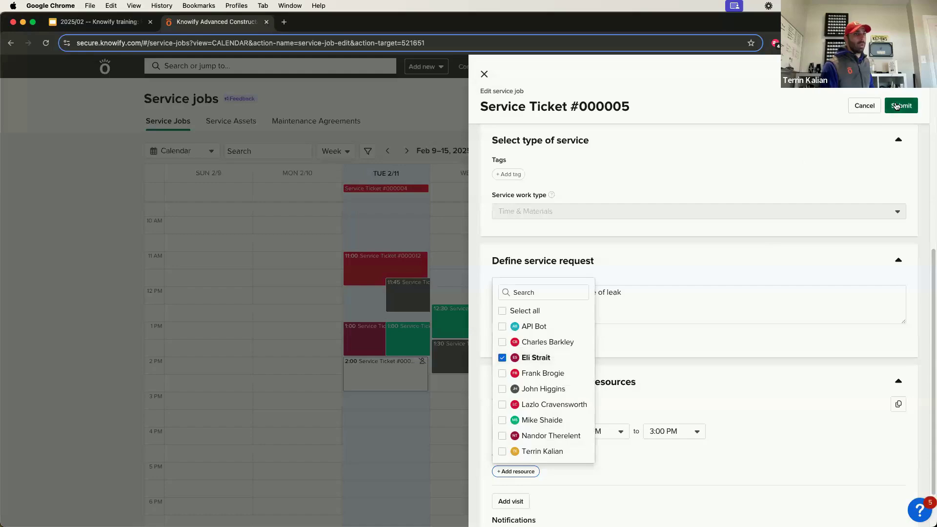
left_click(686, 286)
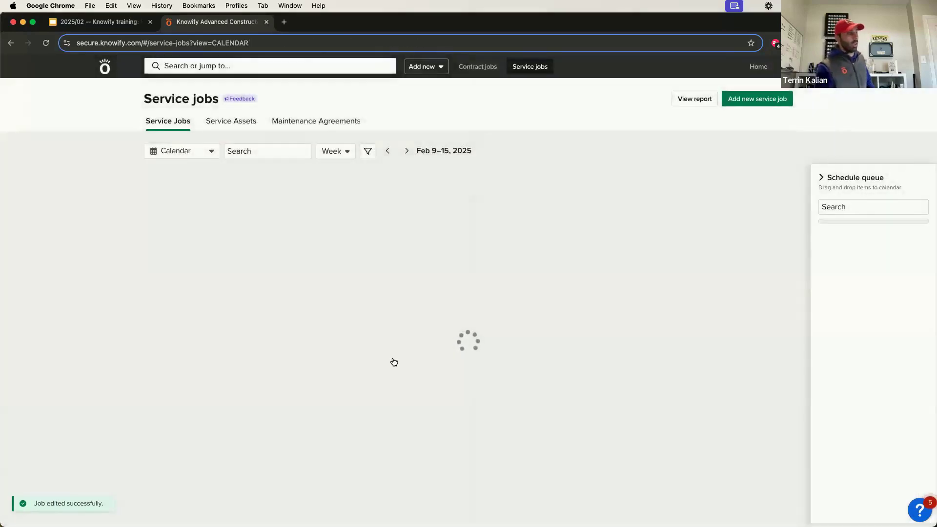
left_click(394, 362)
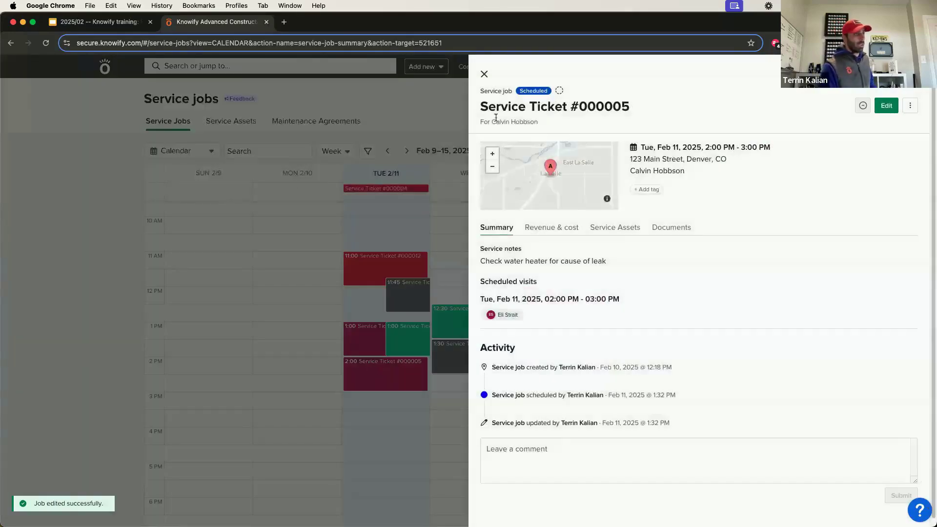
left_click(484, 74)
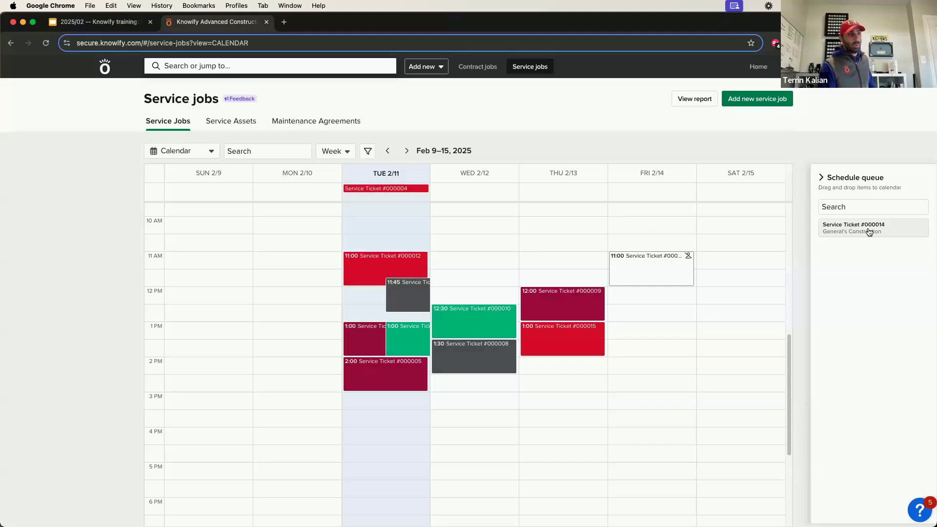
Place queued Service Ticket #000014 on Friday 2/14's all-day row.
left_click_drag(872, 231, 654, 191)
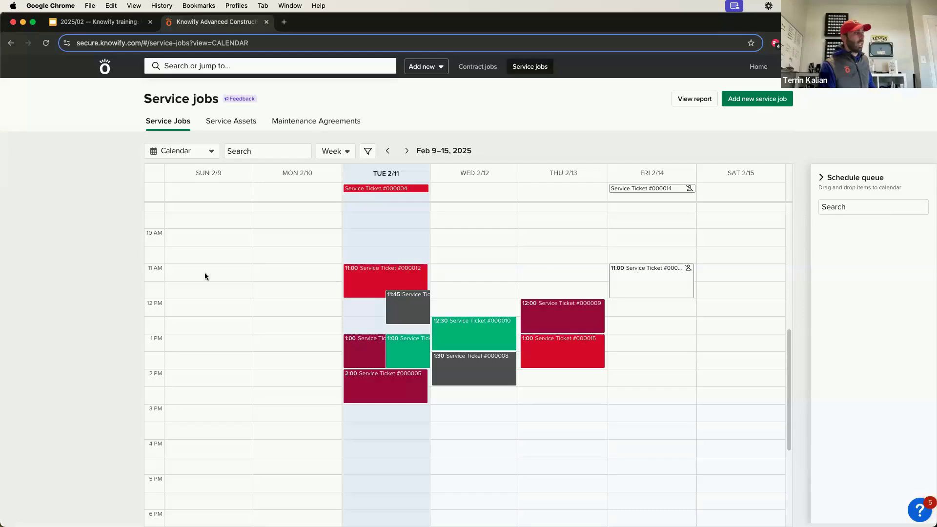
left_click(648, 289)
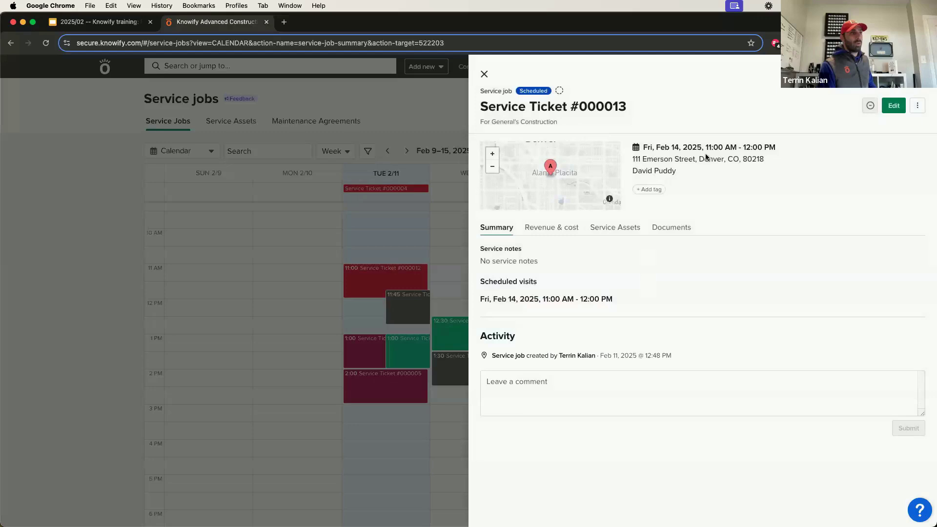
left_click(481, 74)
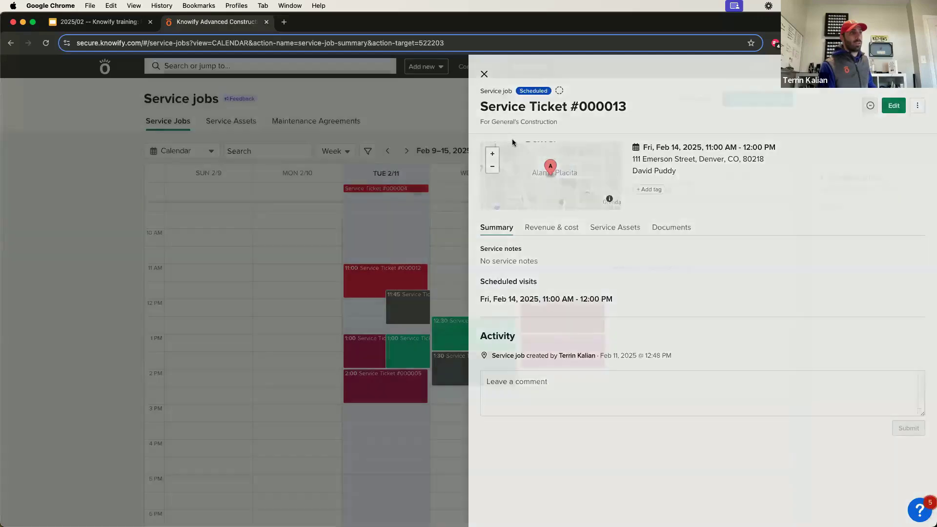
Move Service Ticket #000014 to Friday 12:00 PM and open Friday's 11:00 ticket #000013.
left_click(643, 188)
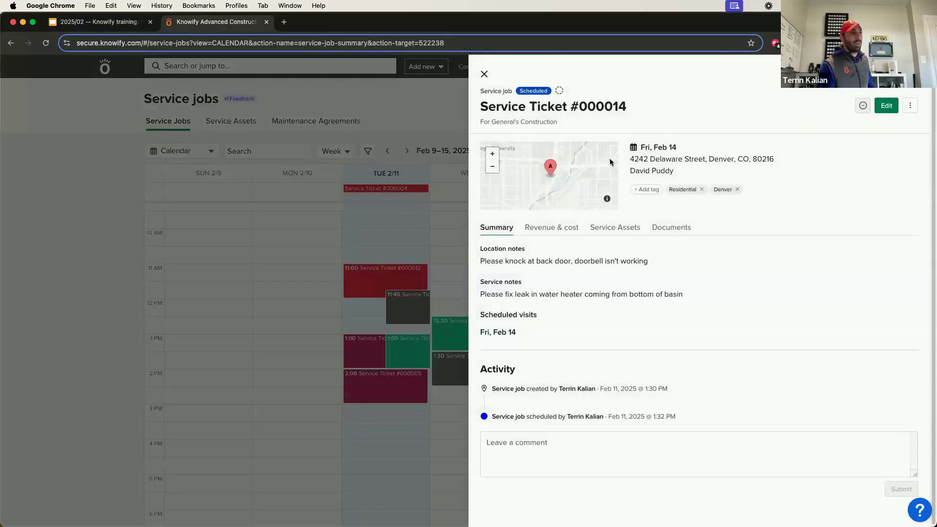
left_click(484, 74)
left_click_drag(648, 189, 654, 300)
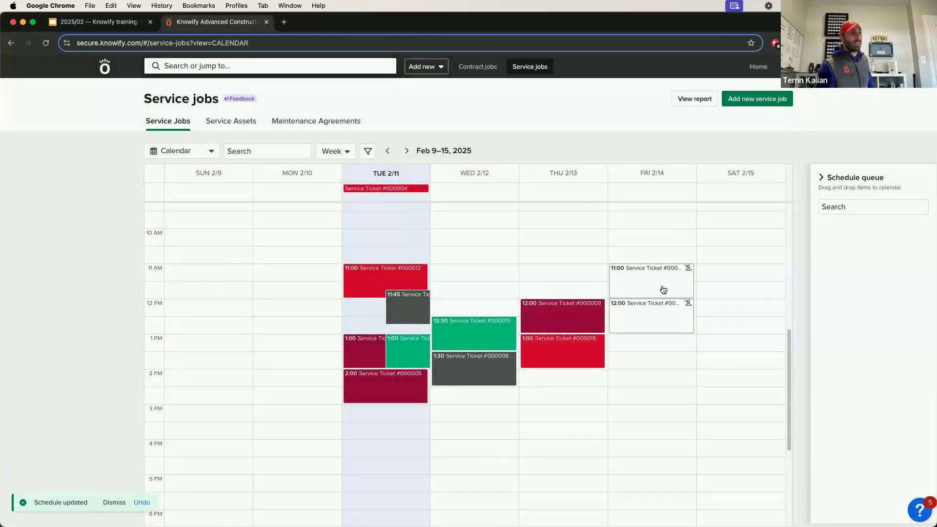
left_click(664, 290)
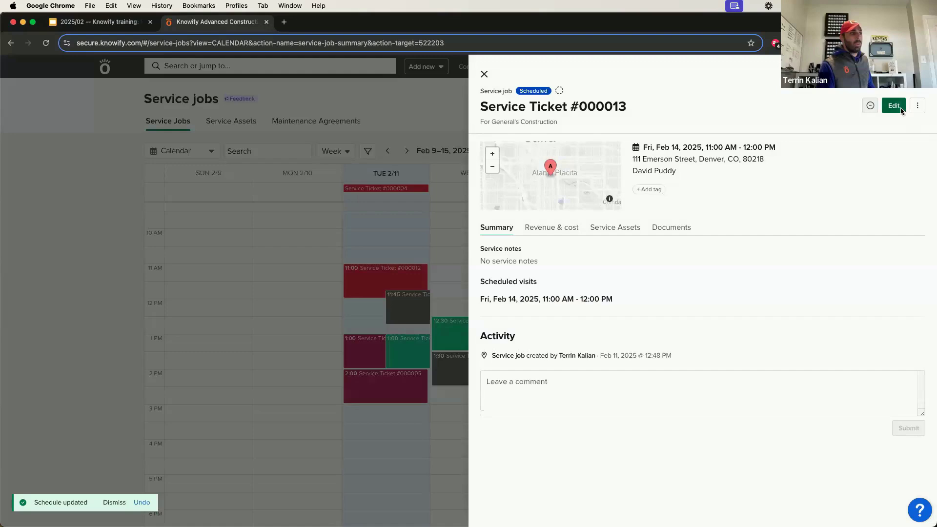
Assign a technician to Service Ticket #000013 and save it.
left_click(894, 106)
scroll(538, 346, "down", 8)
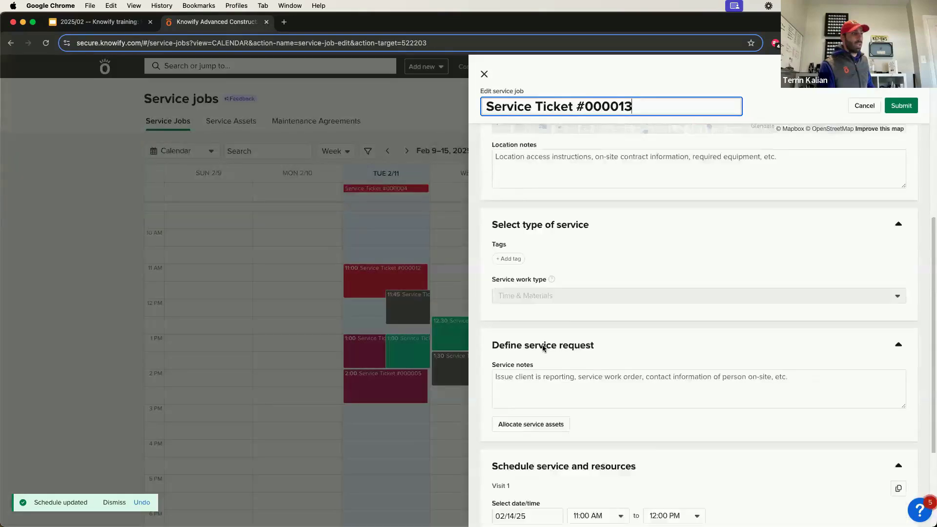
scroll(544, 347, "down", 3)
left_click(517, 414)
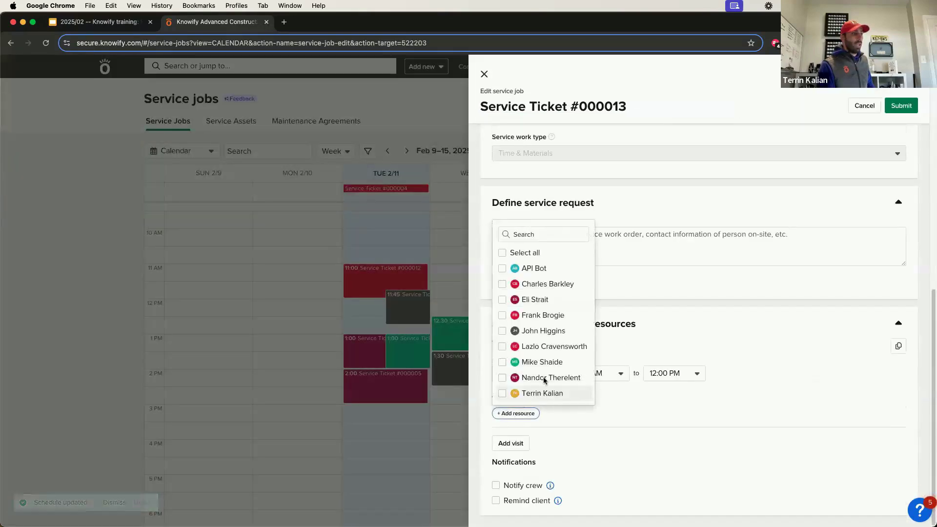
left_click(546, 378)
left_click(901, 106)
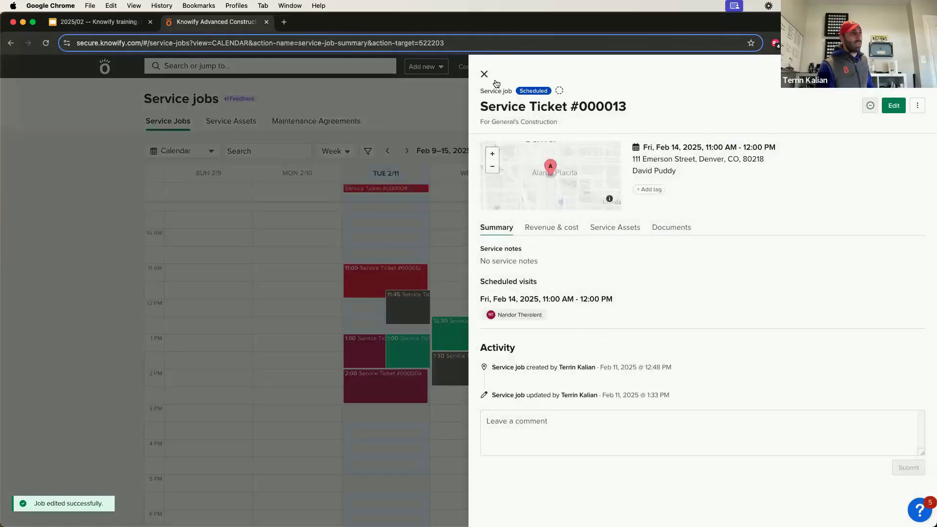
left_click(484, 74)
Assign the same technician to Service Ticket #000014's Friday 12:00 PM visit and save.
left_click(637, 305)
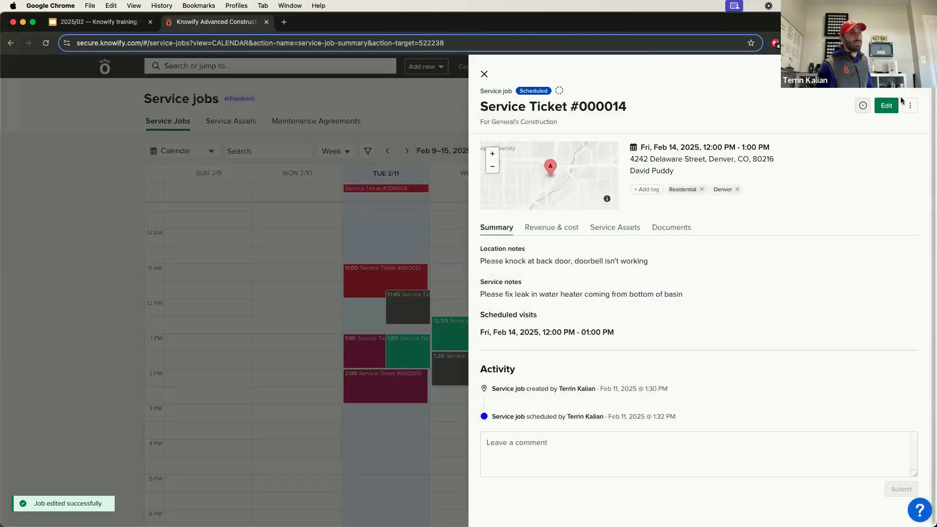
left_click(886, 106)
scroll(537, 323, "down", 2)
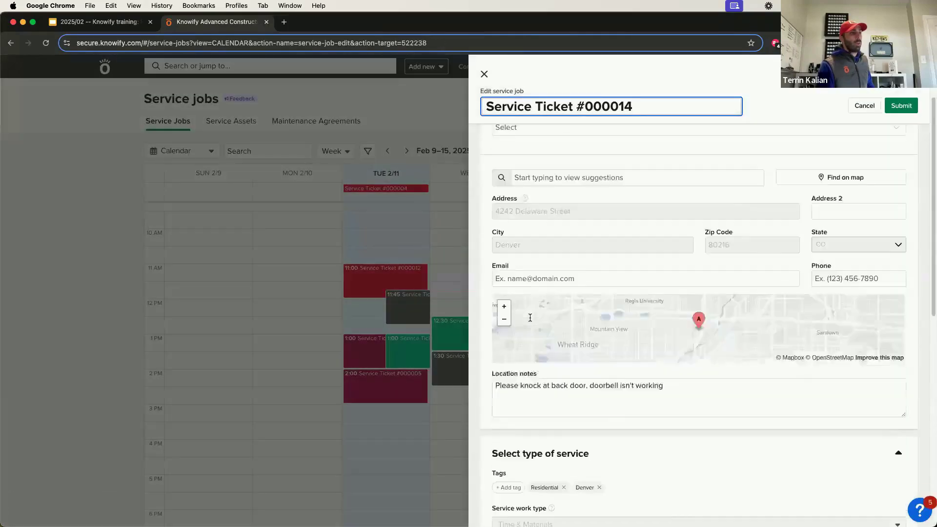
scroll(522, 371, "down", 5)
scroll(525, 432, "down", 3)
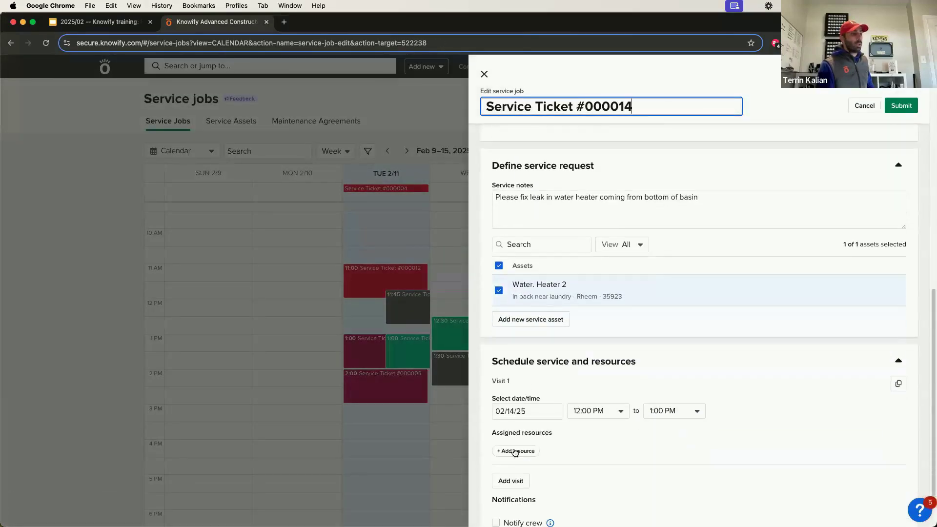
left_click(513, 451)
left_click(543, 415)
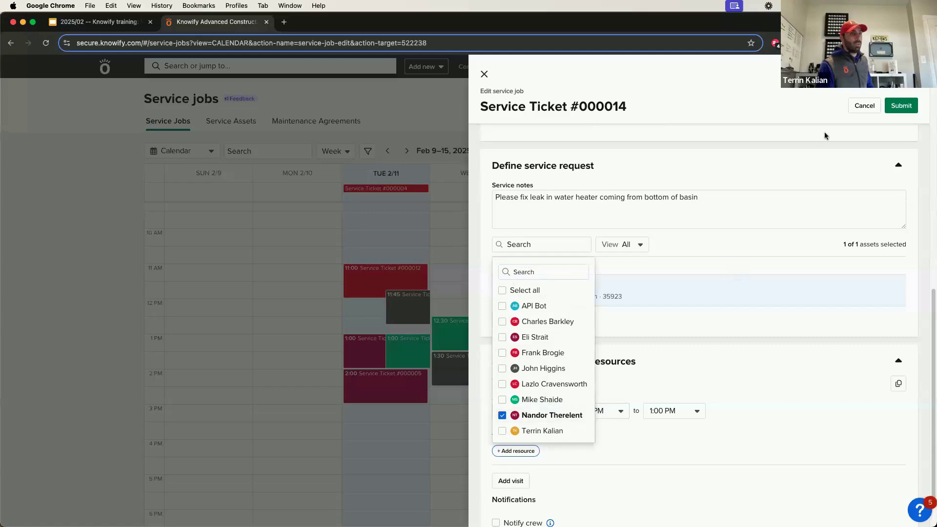
left_click(901, 103)
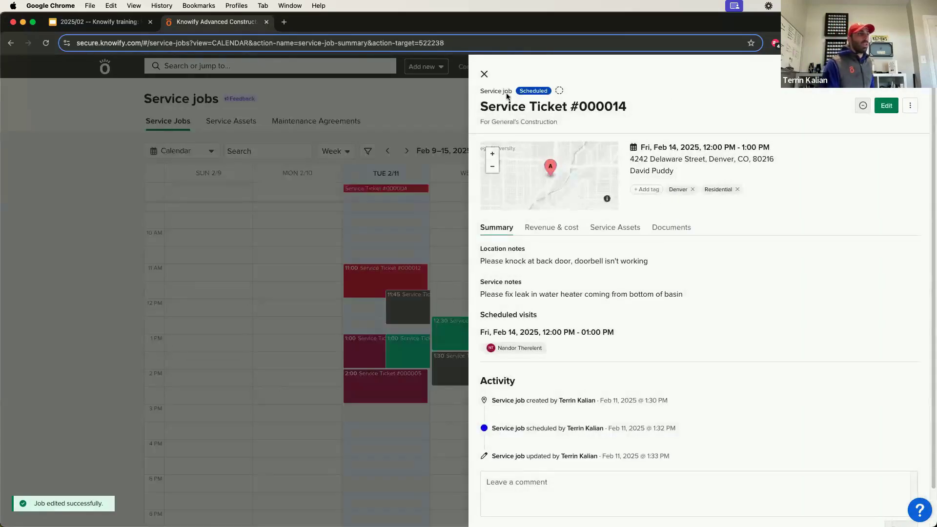
left_click(483, 76)
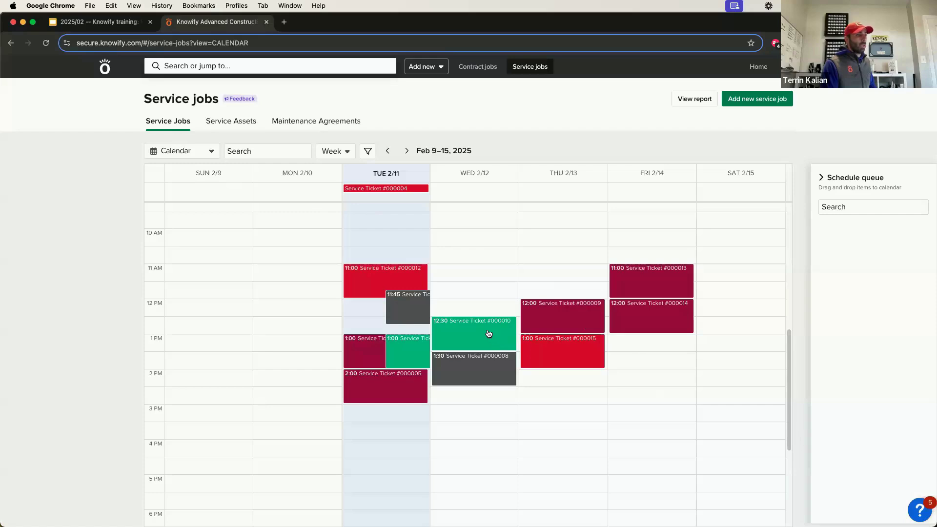
Move Service Ticket #000010 to Tuesday 2:00 and switch the schedule to the Team layout.
left_click_drag(477, 338, 371, 430)
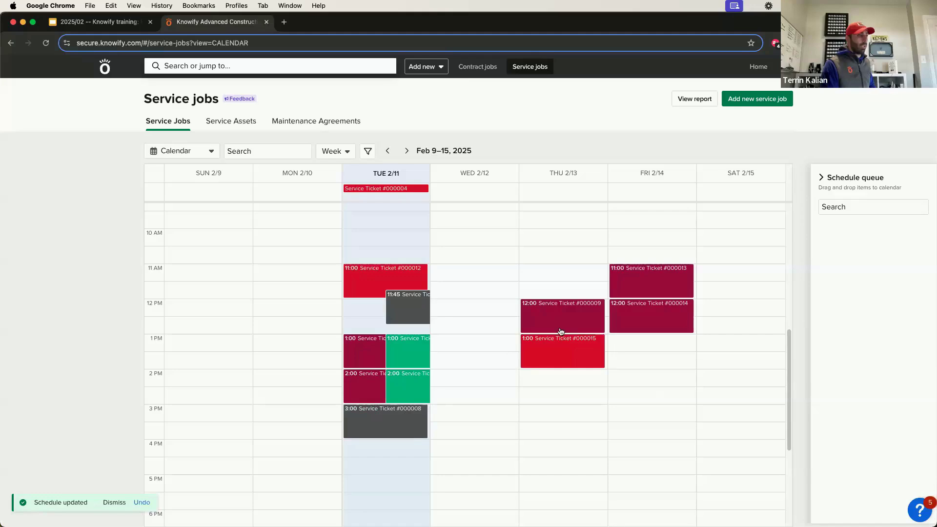
left_click(212, 148)
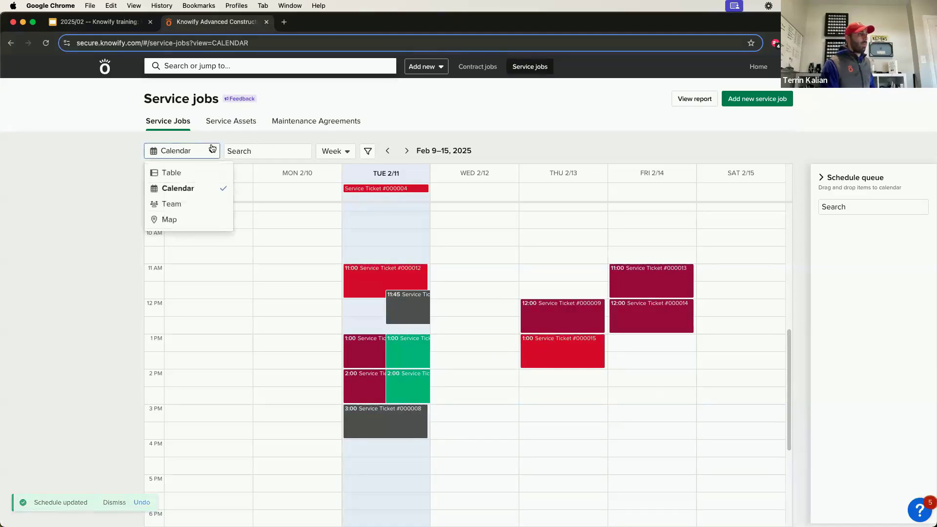
left_click(211, 204)
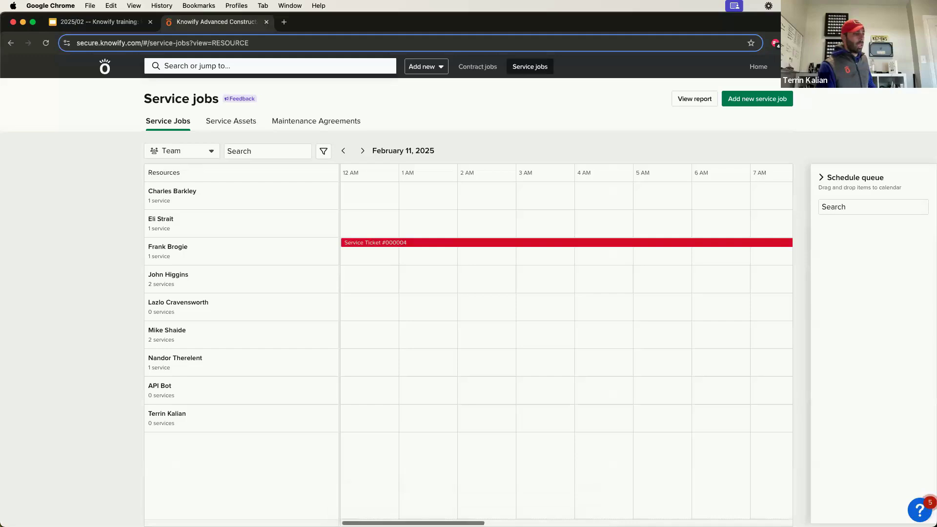
left_click_drag(437, 522, 628, 517)
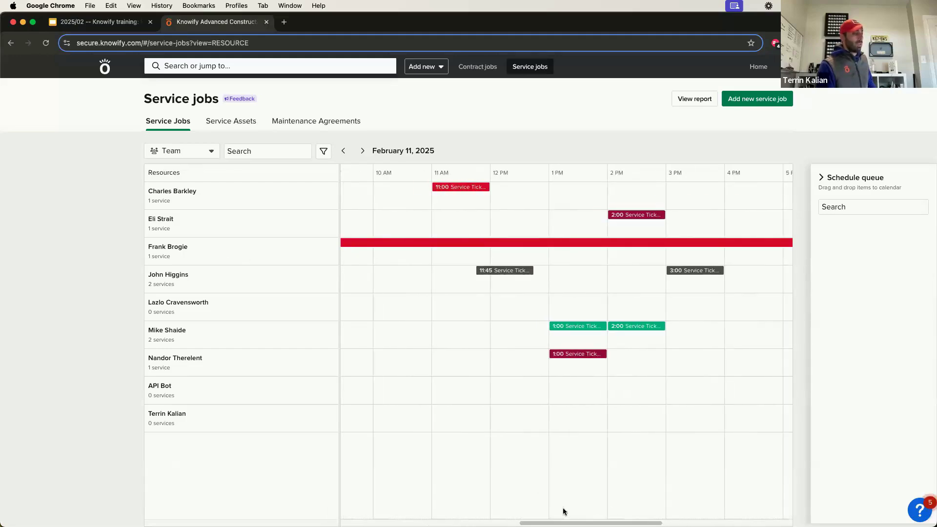
left_click_drag(564, 523, 408, 523)
scroll(539, 516, "right", 10)
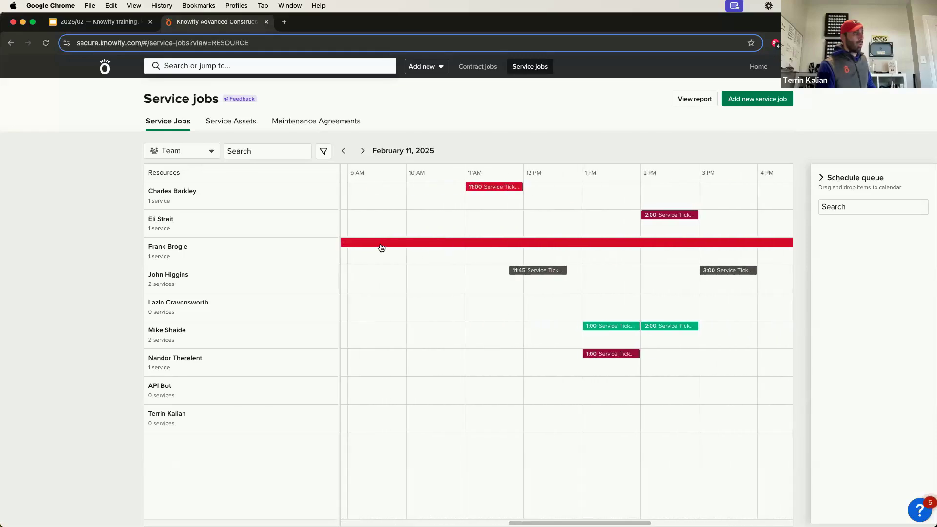
Set Service Ticket #000004's Feb 11 visit to 2:00–3:00 PM and save it.
left_click(607, 242)
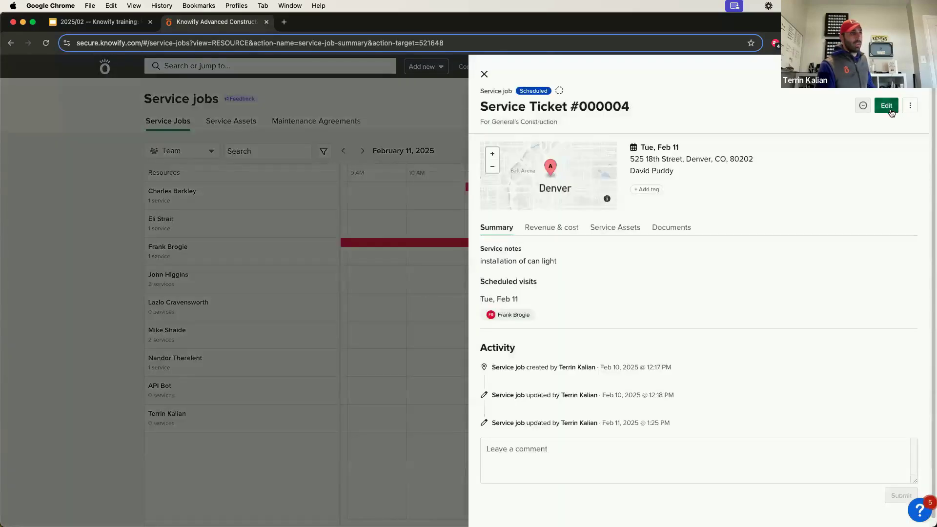
left_click(886, 105)
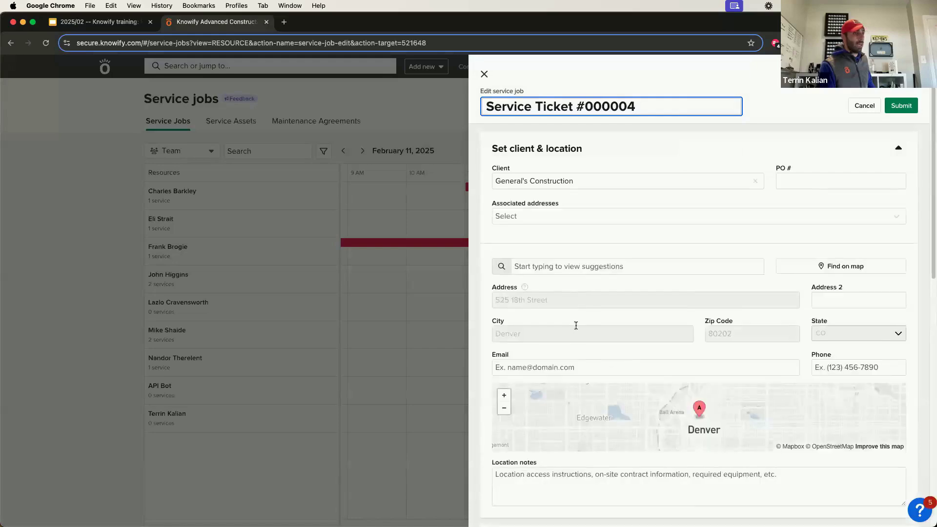
scroll(575, 326, "down", 4)
scroll(576, 326, "down", 7)
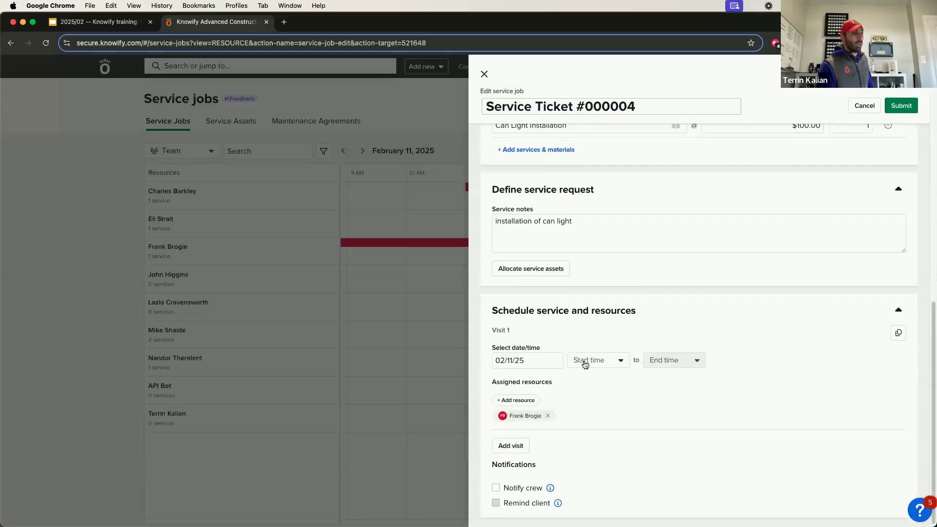
left_click(587, 362)
scroll(592, 293, "down", 10)
left_click(592, 323)
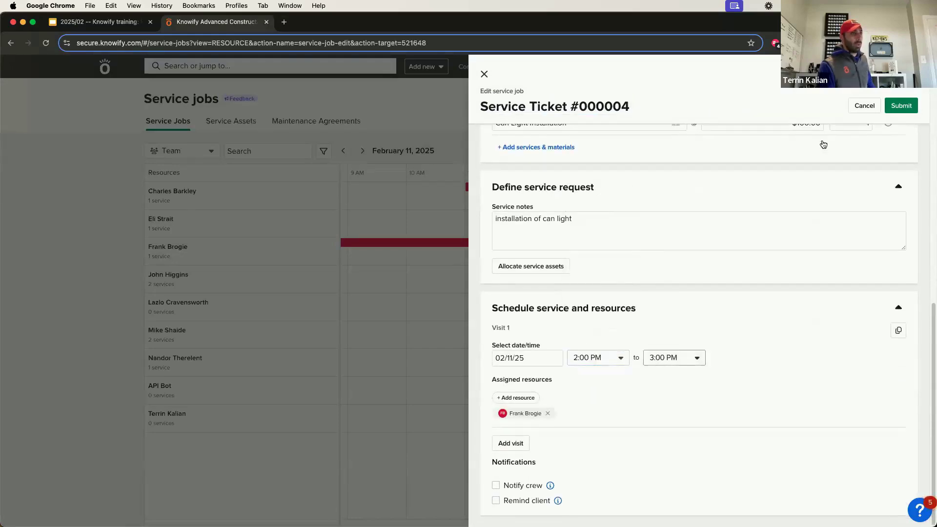
left_click(902, 105)
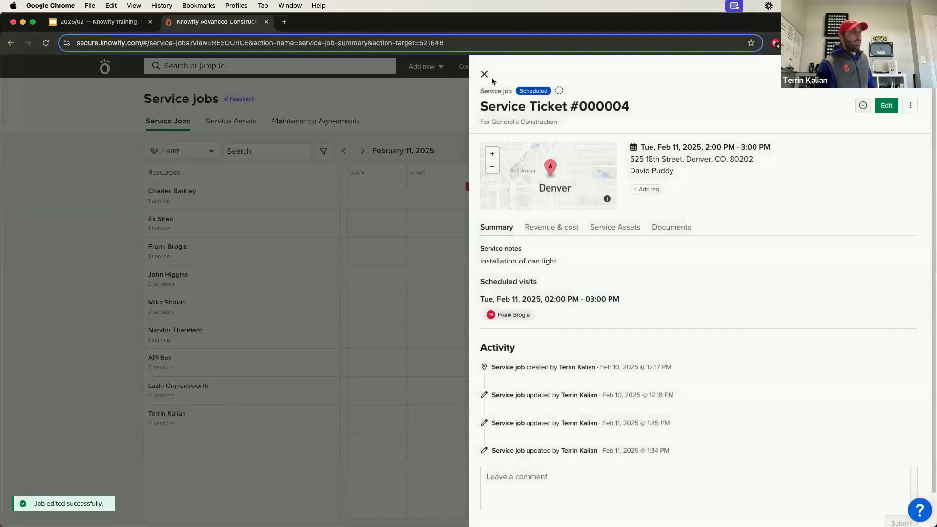
left_click(484, 74)
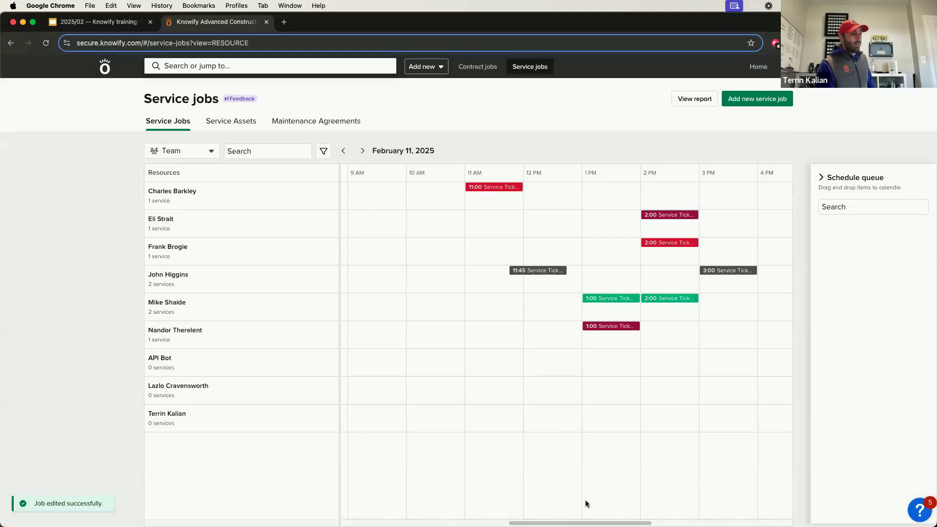
scroll(496, 285, "right", 3)
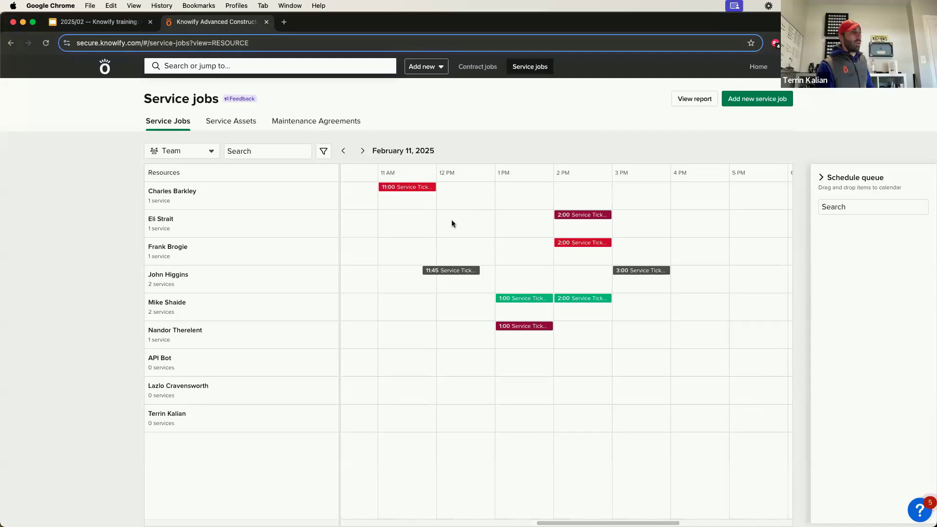
Start new job Service Ticket #000016 with General's Construction as the client.
left_click(465, 236)
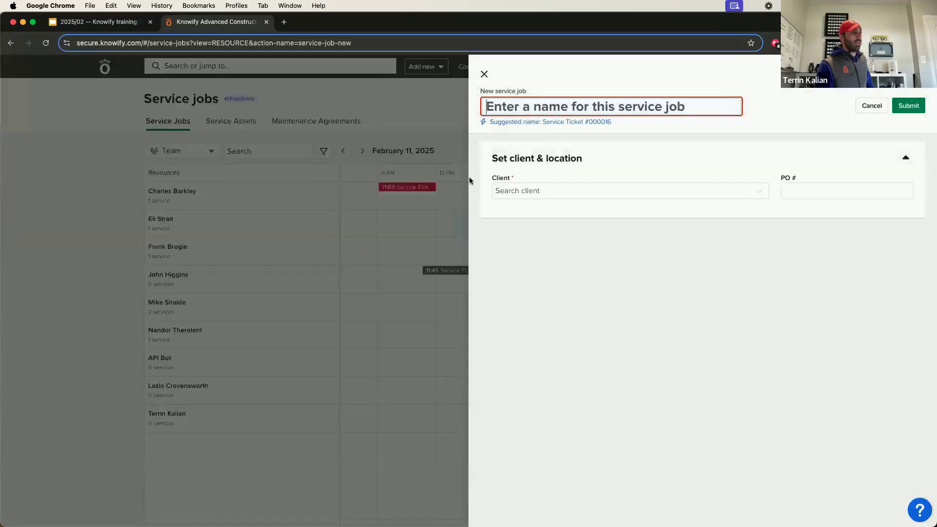
left_click(444, 218)
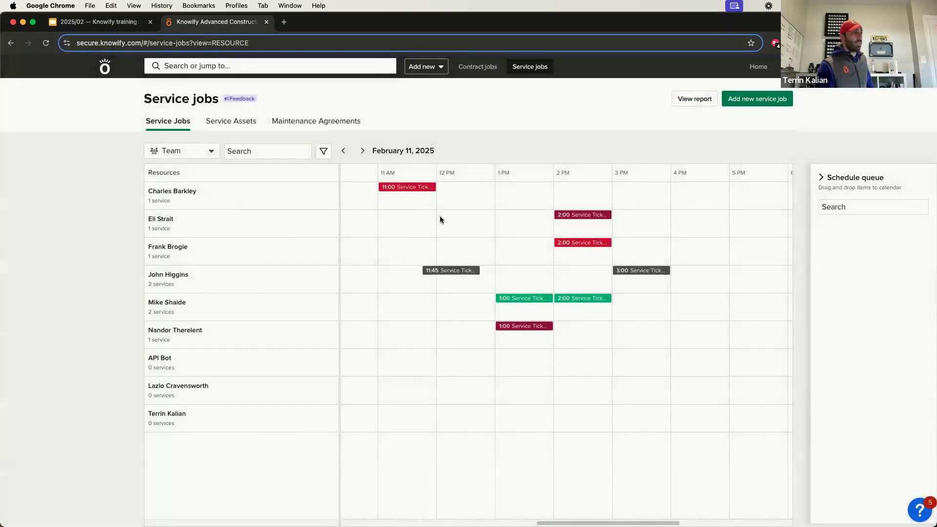
left_click(440, 220)
left_click(529, 123)
left_click(555, 180)
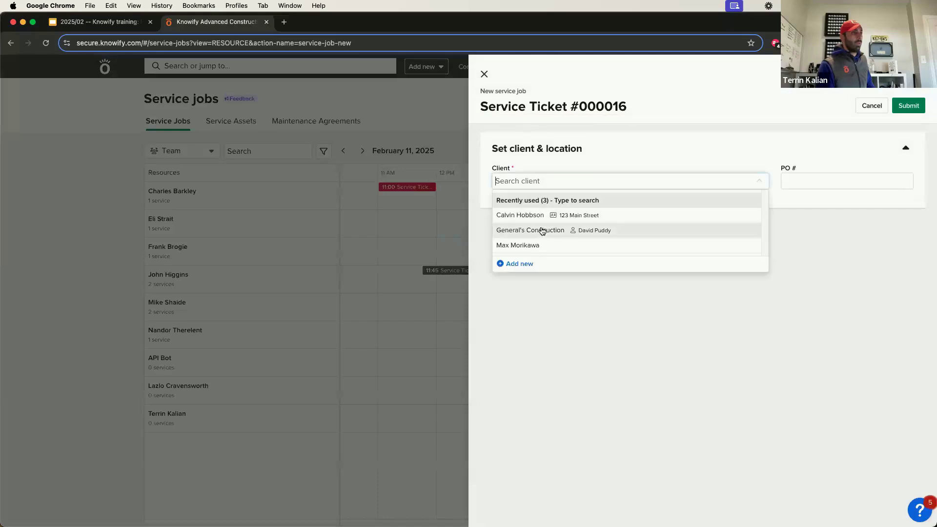
left_click(543, 231)
Set the job site address from the '4340' suggestion and create the job.
left_click(559, 263)
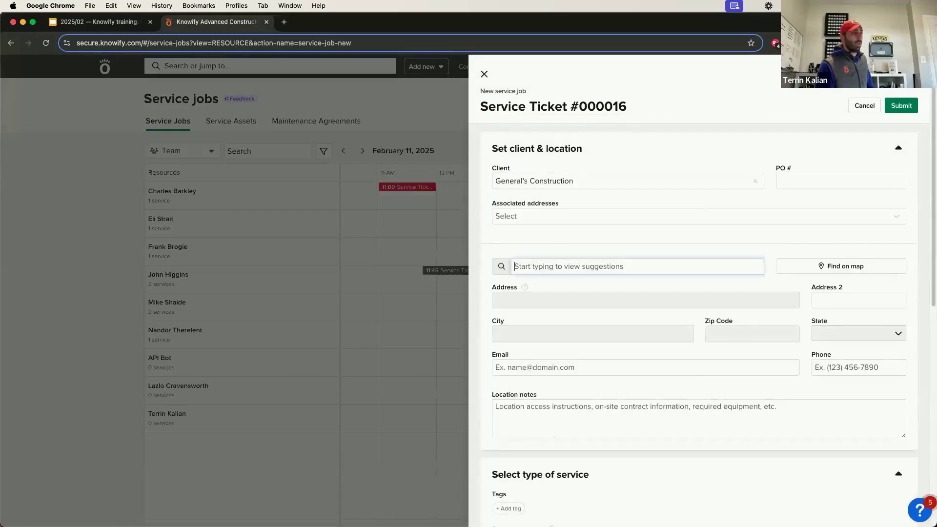
type("4340")
left_click(571, 288)
scroll(569, 287, "down", 10)
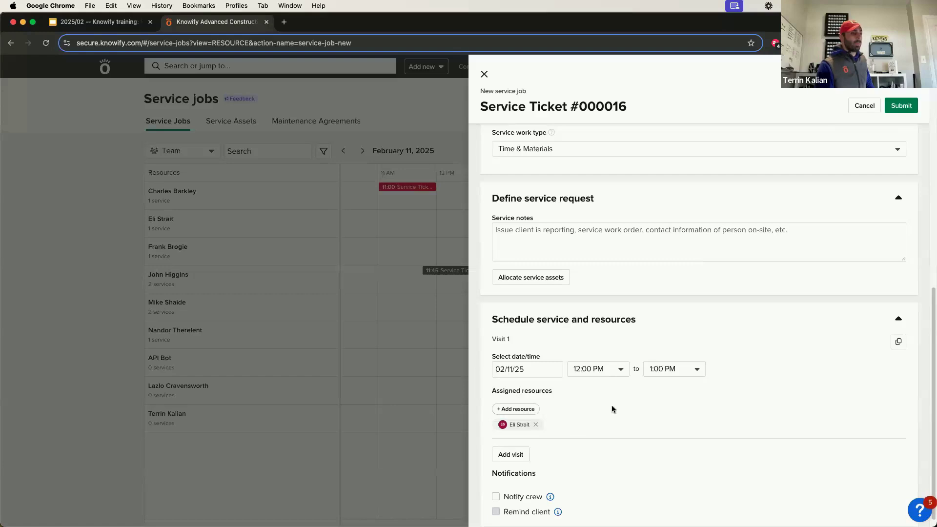
scroll(477, 416, "down", 1)
left_click(897, 108)
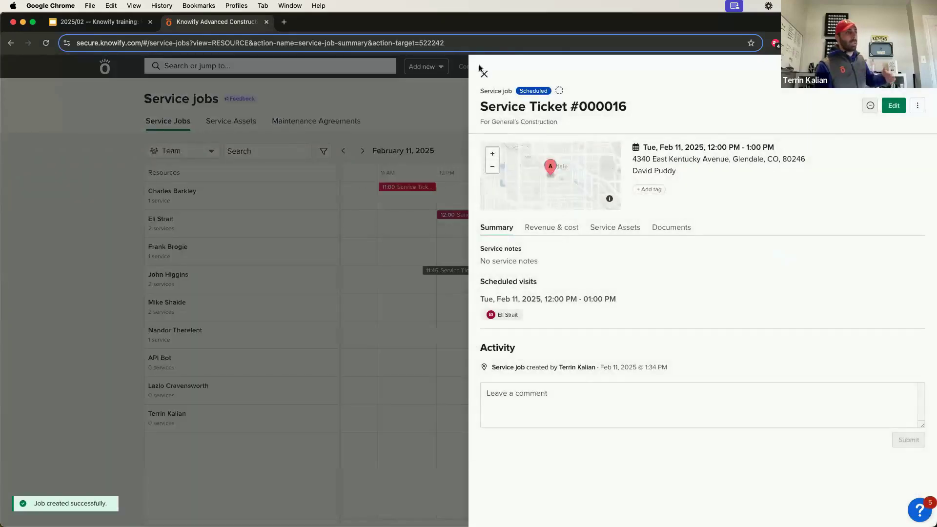
key("Escape")
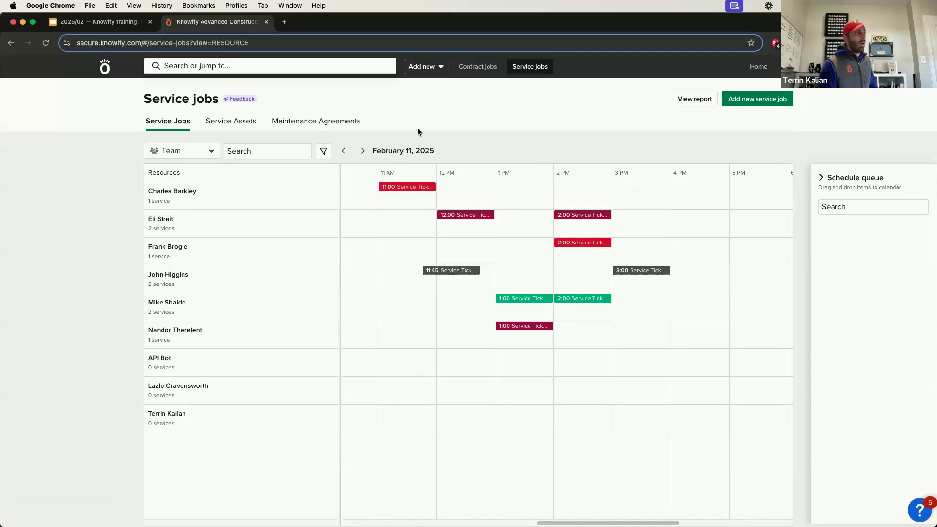
Switch the schedule to the map view and zoom and pan toward central Denver.
left_click(188, 151)
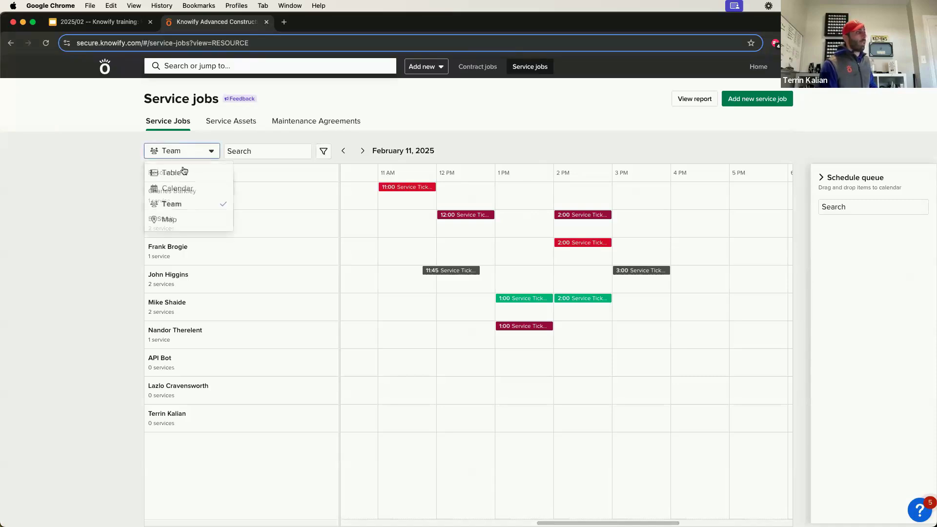
key("Return")
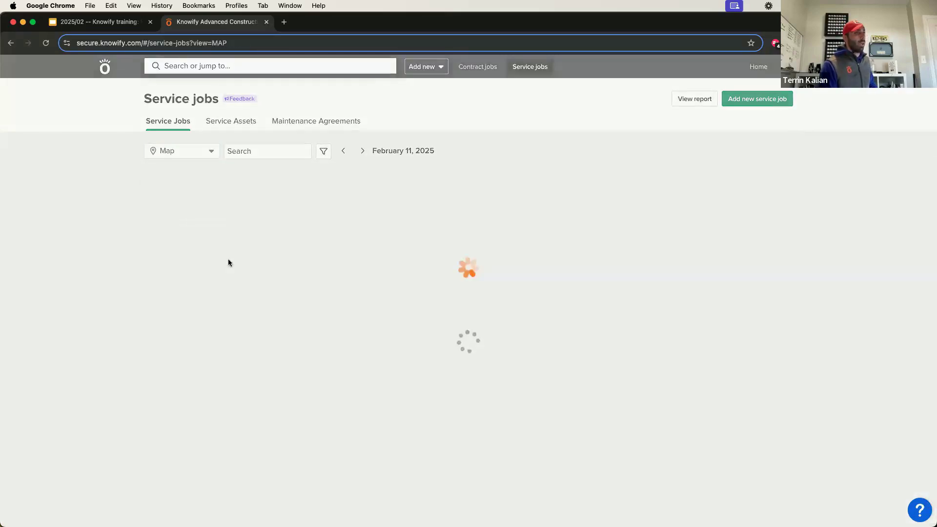
scroll(205, 281, "down", 5)
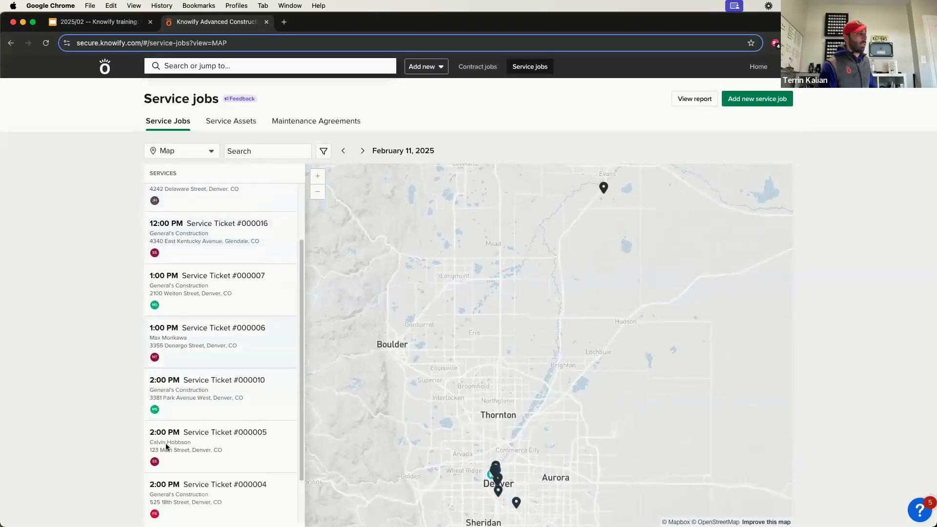
scroll(244, 352, "up", 5)
scroll(468, 417, "up", 5)
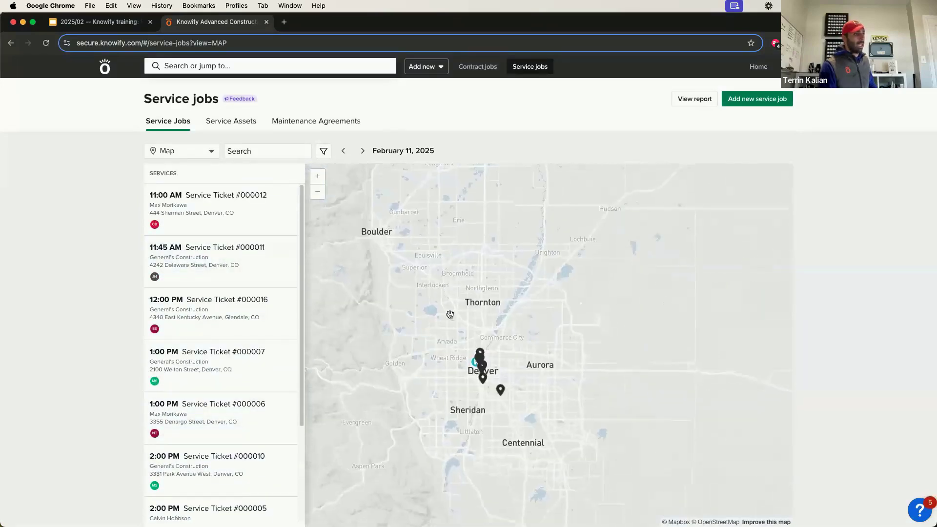
scroll(570, 325, "down", 5)
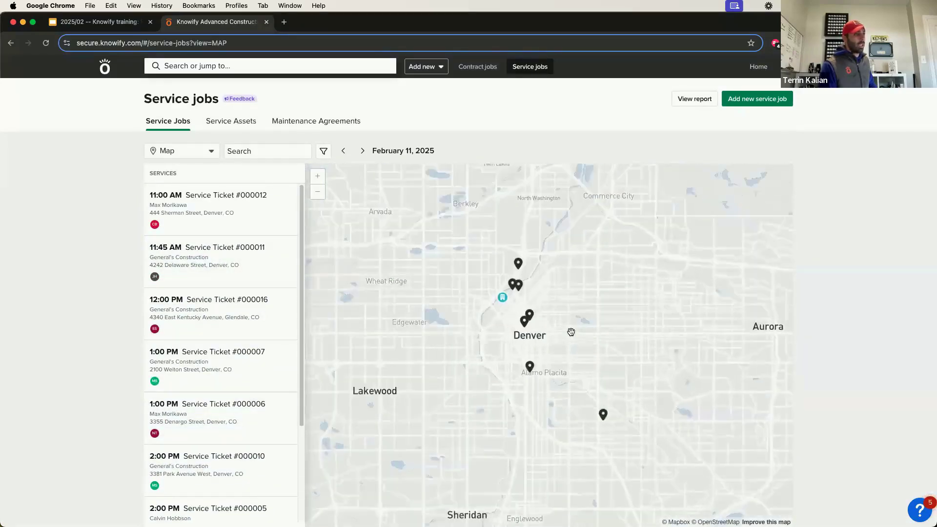
scroll(508, 302, "down", 3)
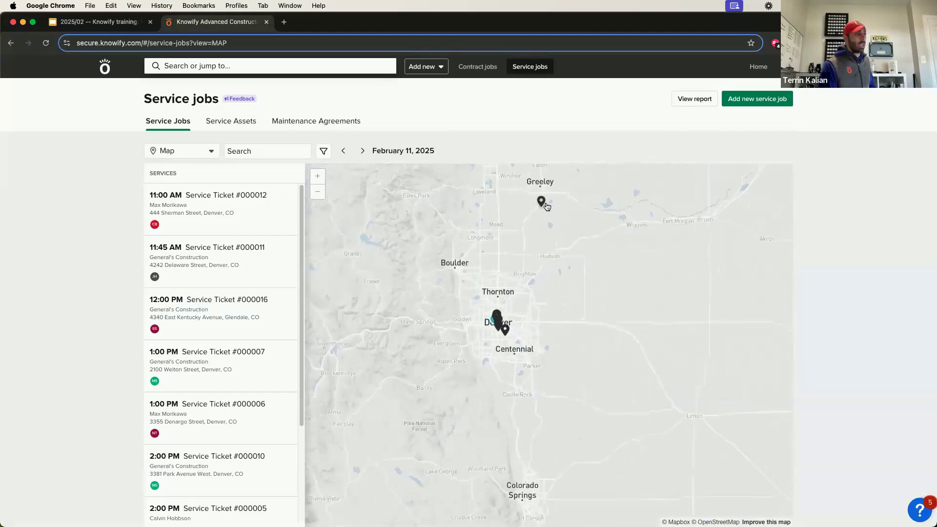
scroll(512, 327, "up", 5)
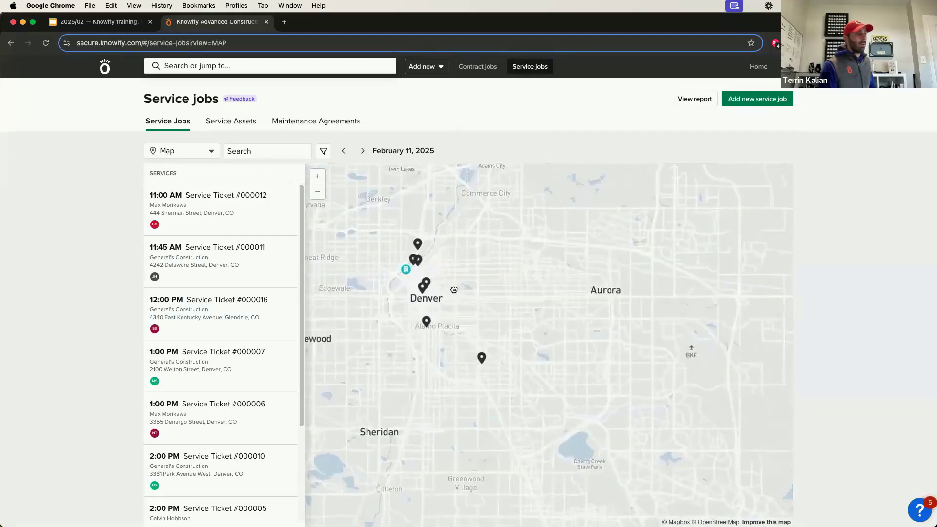
left_click_drag(467, 349, 513, 384)
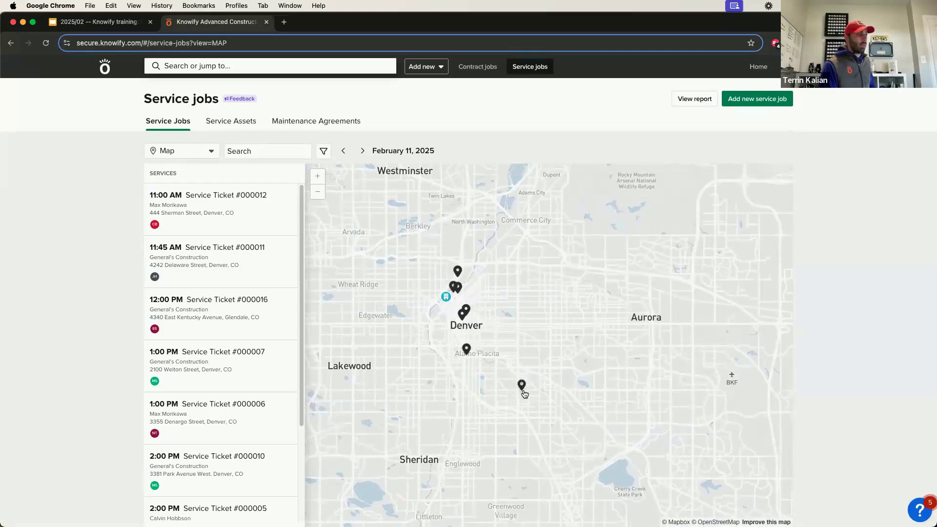
scroll(459, 312, "up", 5)
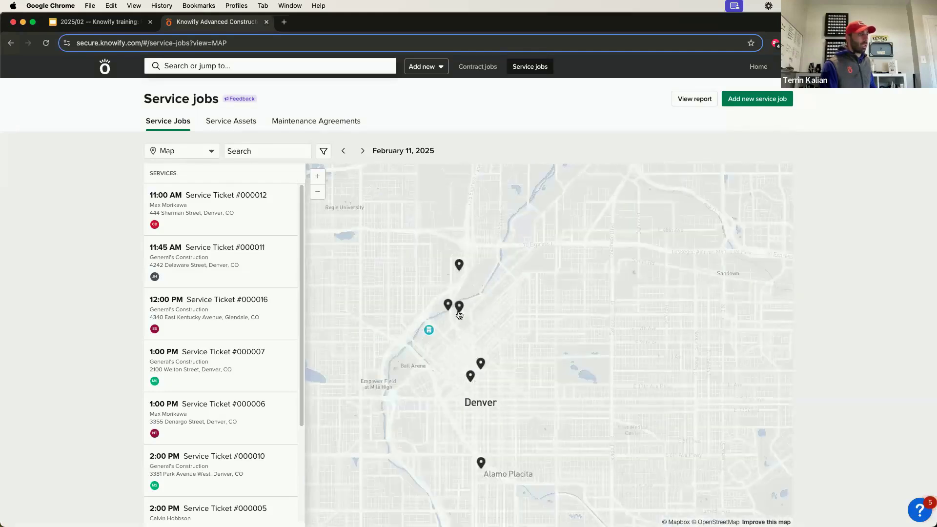
Check the service pins near central Denver and review Service Ticket #000011's details.
left_click(459, 315)
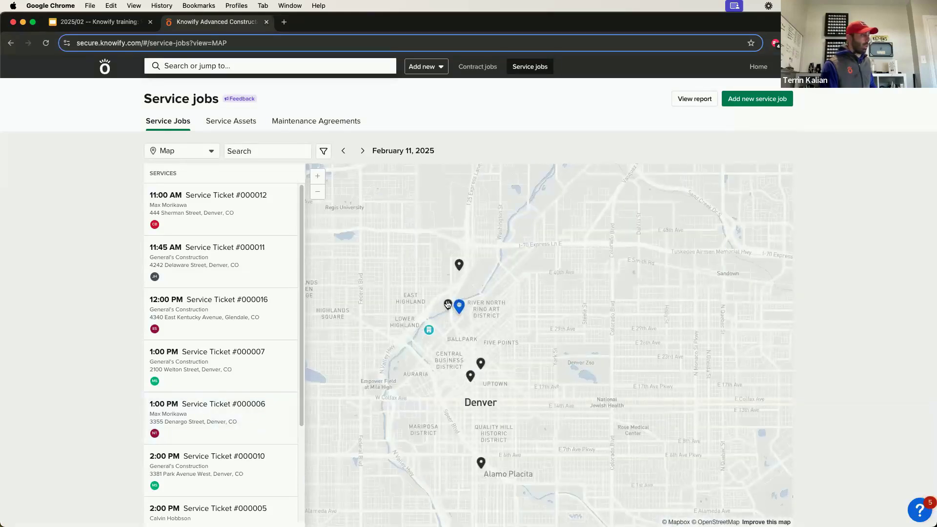
left_click(448, 305)
left_click(459, 265)
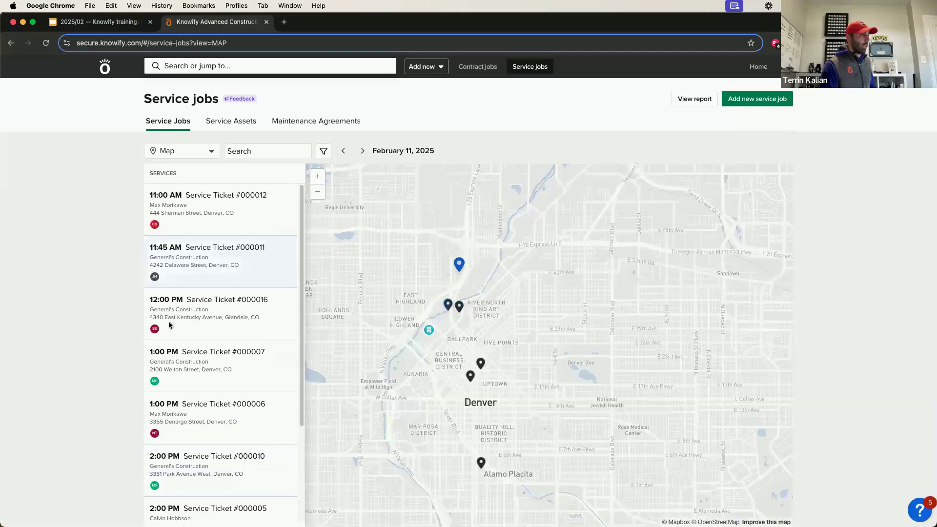
left_click(209, 255)
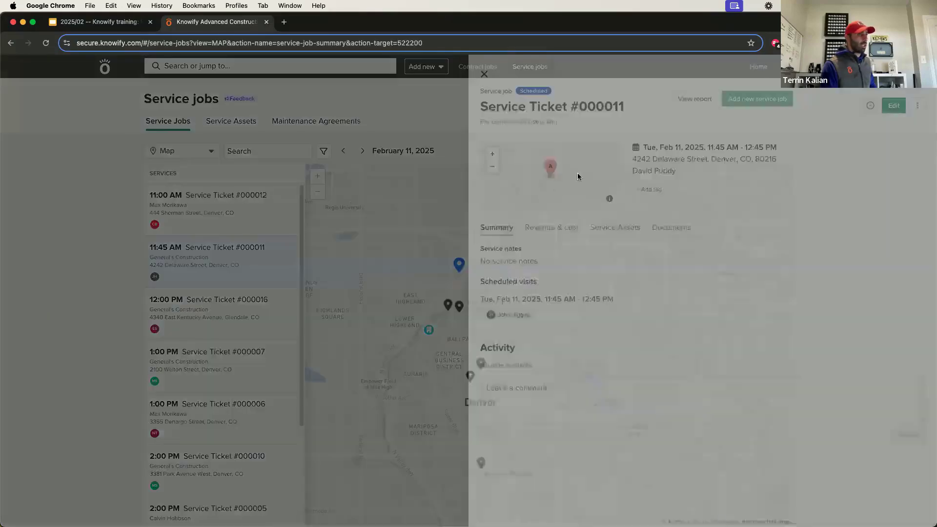
left_click(487, 74)
Advance the schedule two days to February 13 and bring up the view choices.
left_click(362, 151)
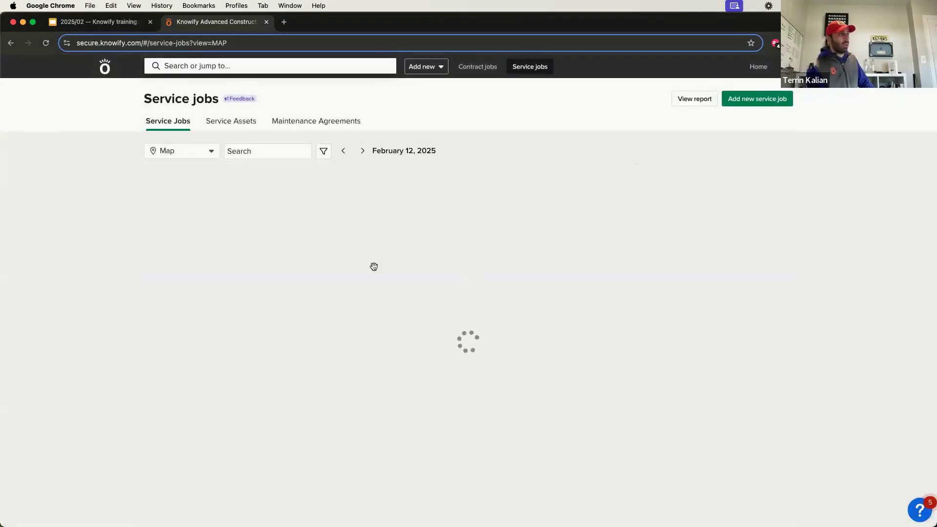
left_click(363, 151)
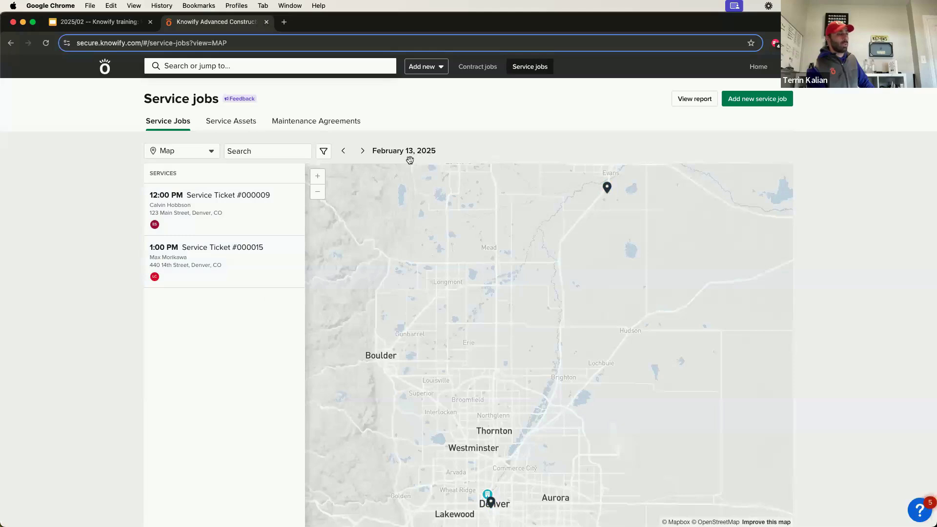
scroll(502, 317, "up", 2)
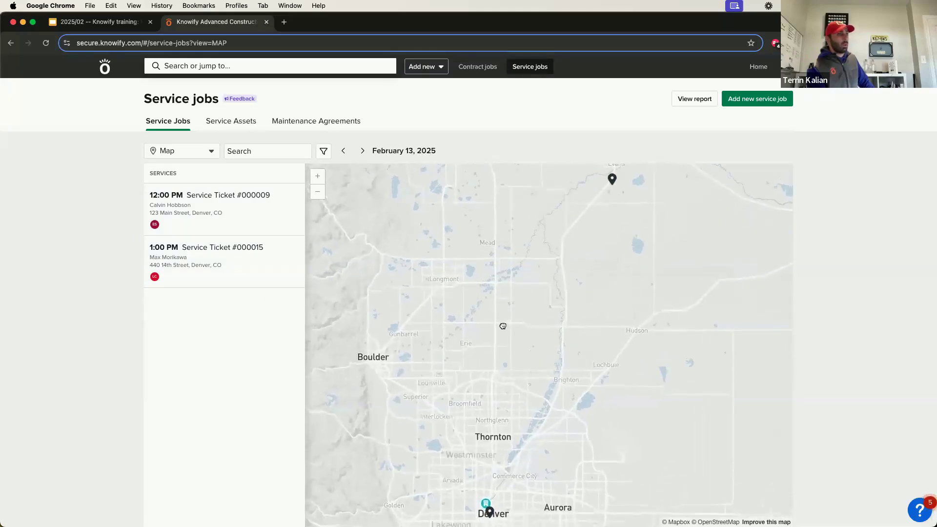
scroll(502, 317, "down", 2)
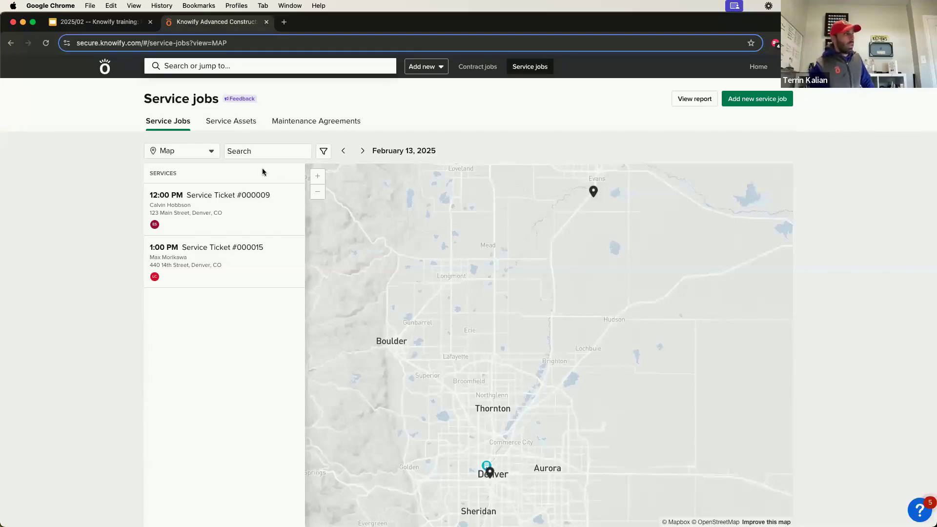
left_click(209, 151)
Show the service jobs as a table.
left_click(195, 174)
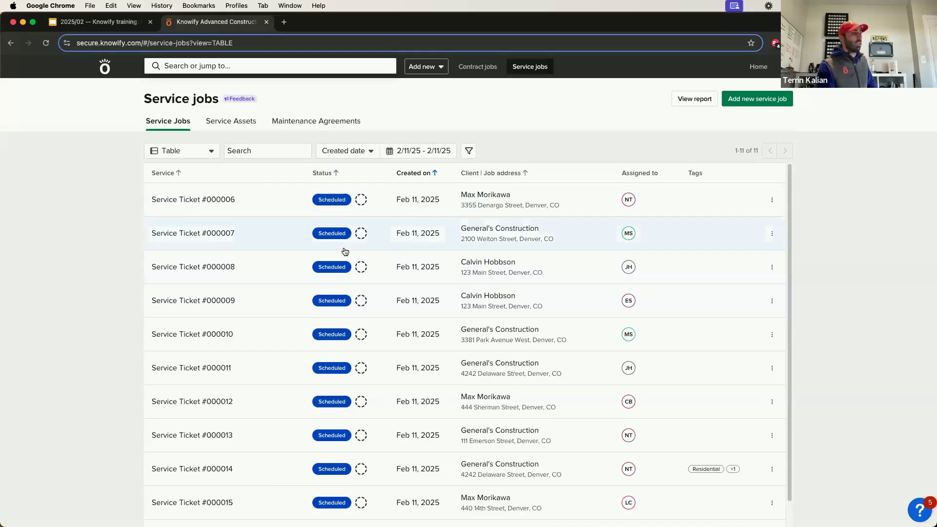
scroll(344, 274, "down", 1)
scroll(298, 293, "up", 1)
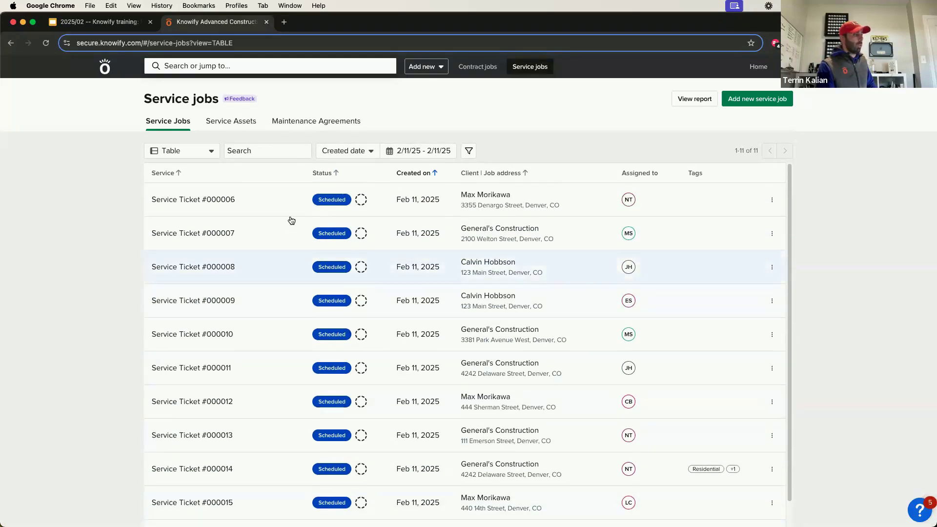
scroll(293, 380, "down", 1)
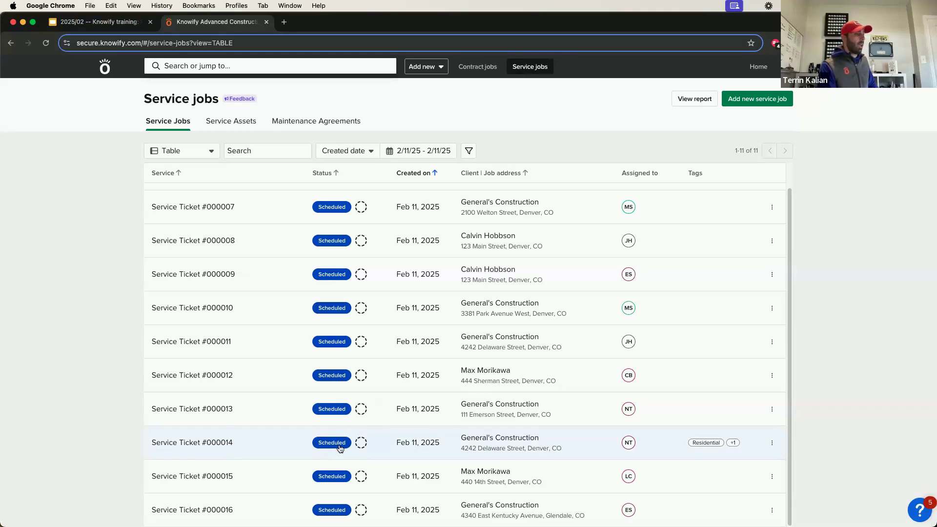
Mark Service Ticket #000014 as completed and reopen its actions menu.
left_click(773, 445)
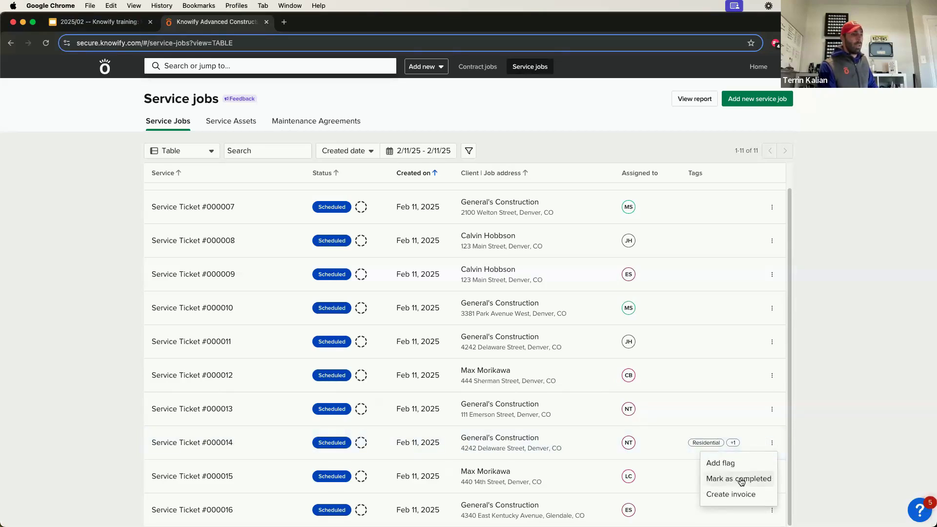
left_click(738, 479)
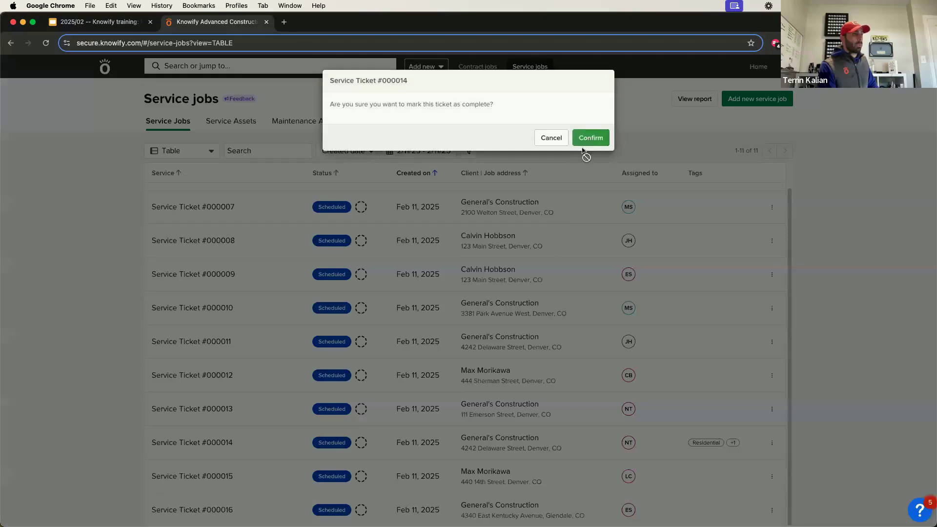
left_click(593, 139)
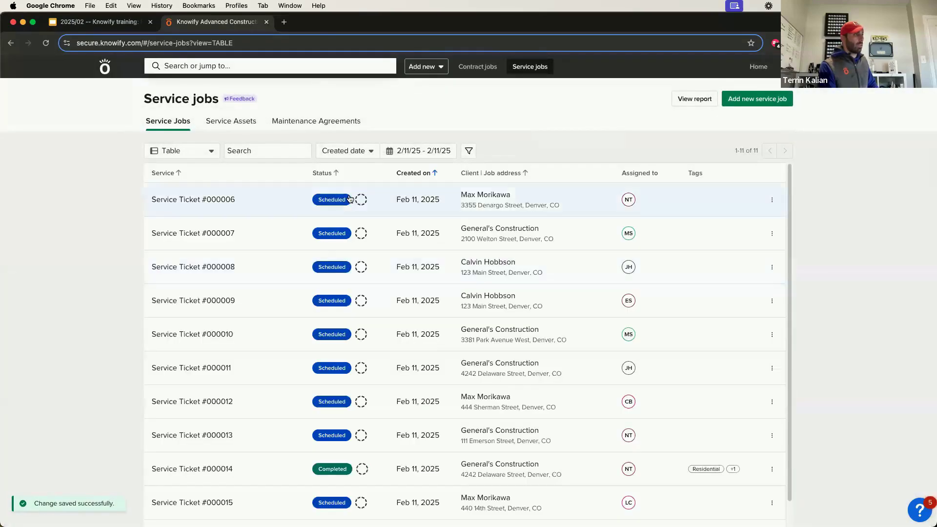
scroll(332, 352, "down", 1)
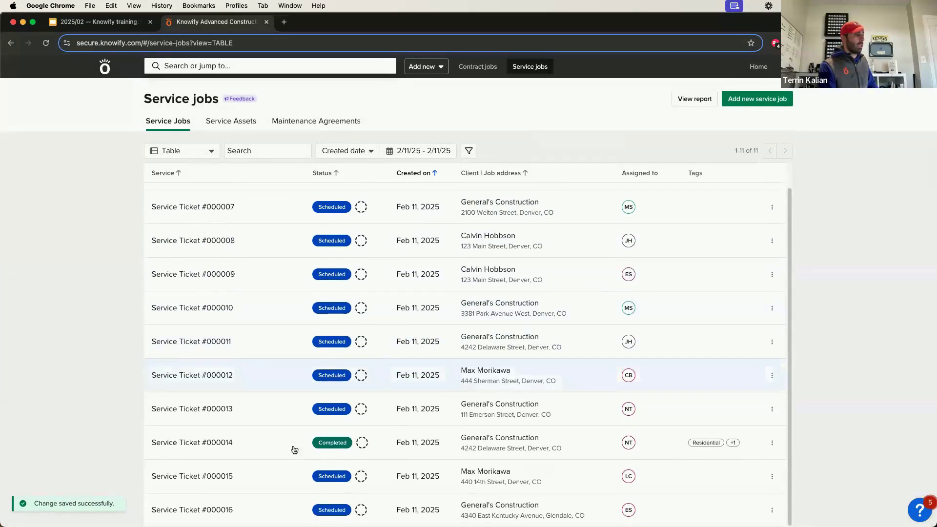
left_click(772, 444)
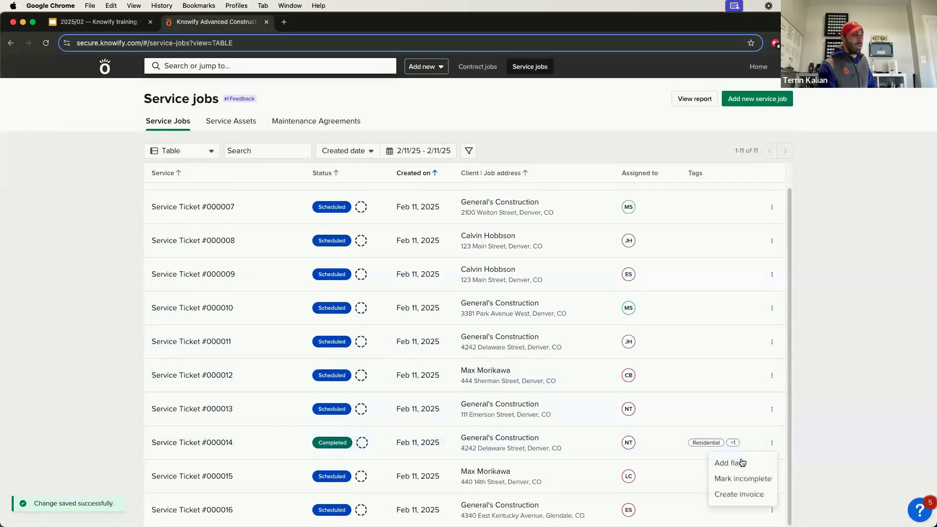
Finalize the $500.00 Can Light Installation invoice (invoice 25) for ticket #000014, then go back to Service jobs.
left_click(738, 493)
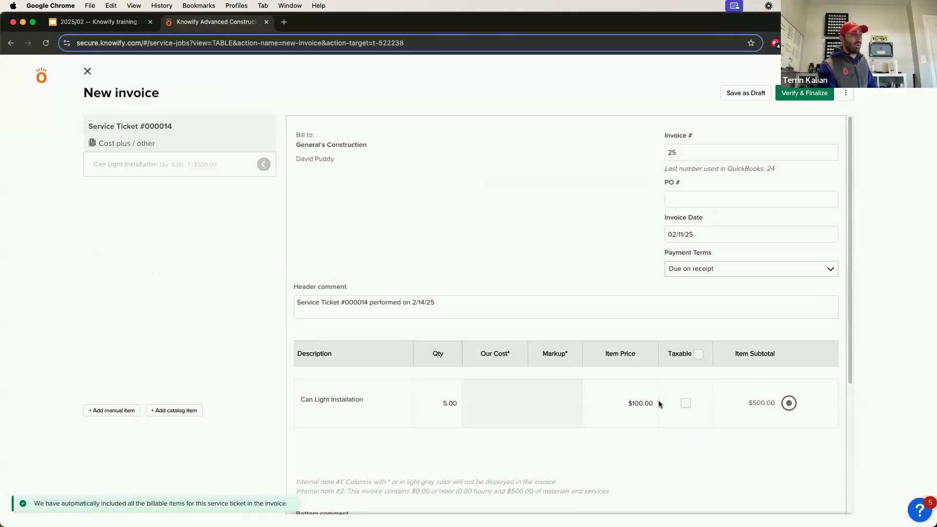
scroll(659, 403, "down", 3)
left_click(795, 95)
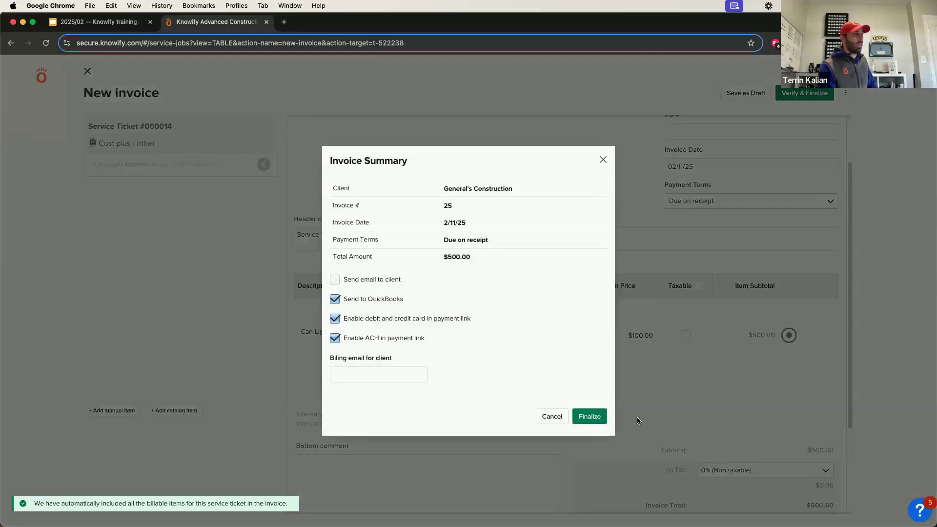
left_click(592, 423)
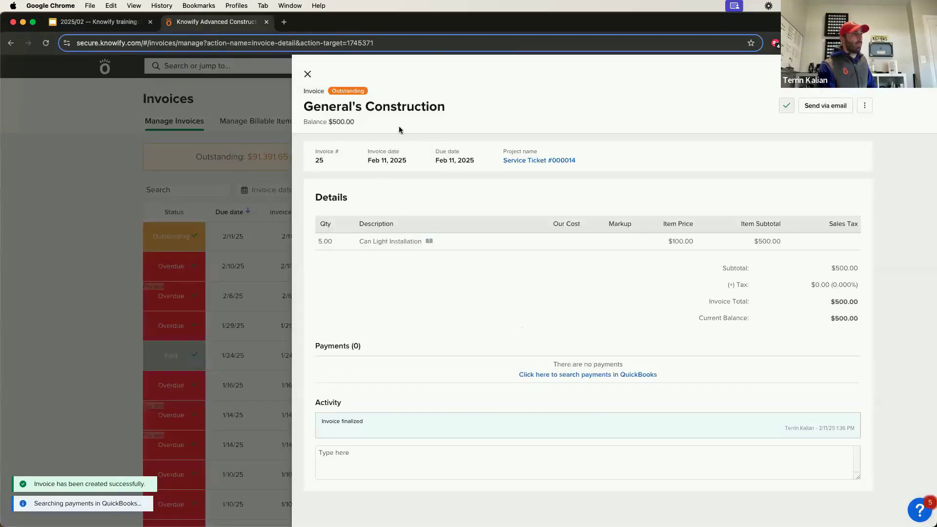
left_click(307, 72)
left_click(530, 67)
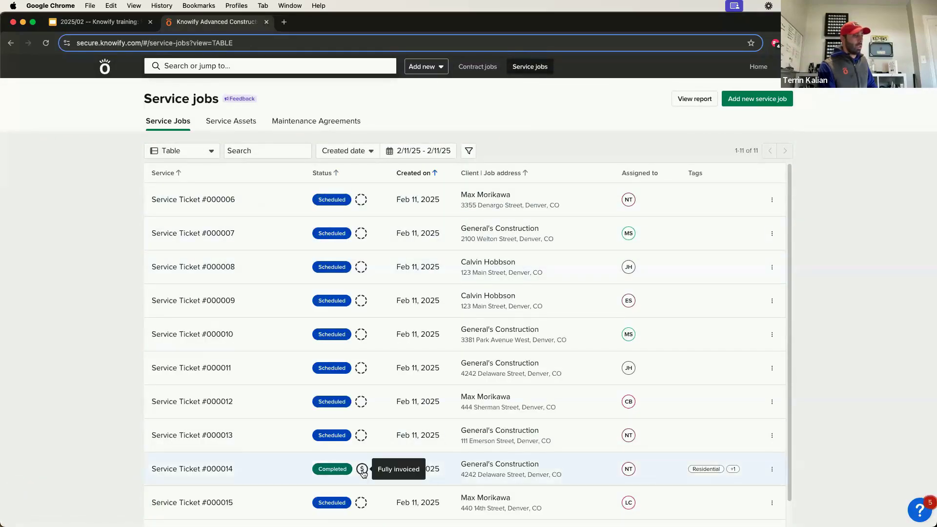
Record a $500.00 payment dated 02/11/25 on invoice 25 via ticket #000014's Revenue & cost tab.
left_click(363, 473)
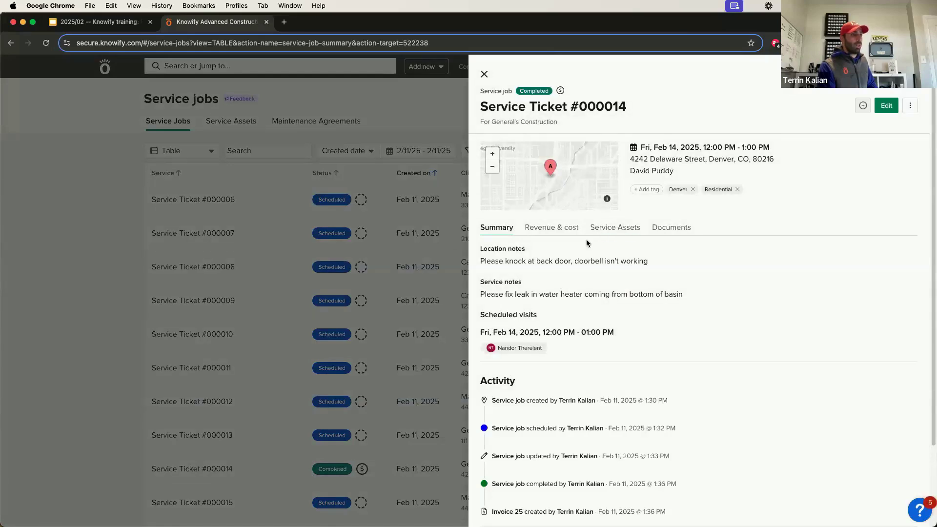
left_click(550, 228)
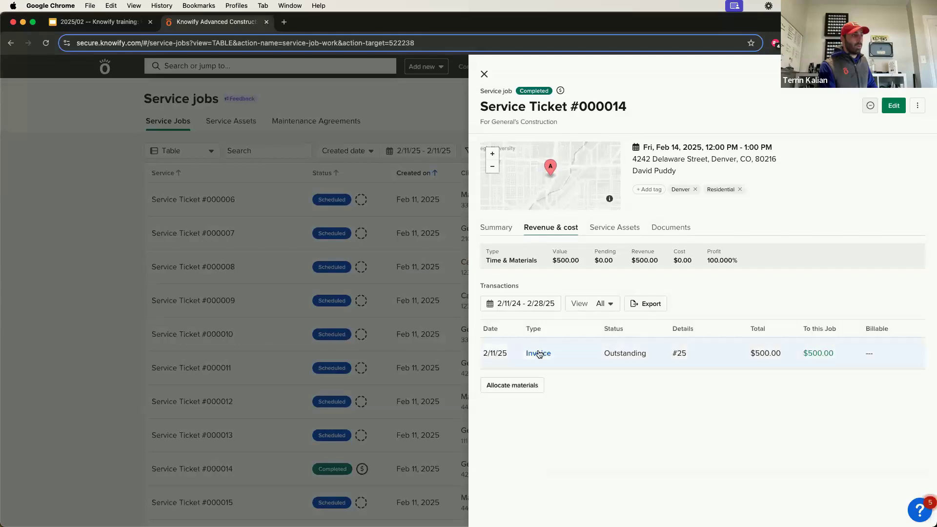
left_click(539, 354)
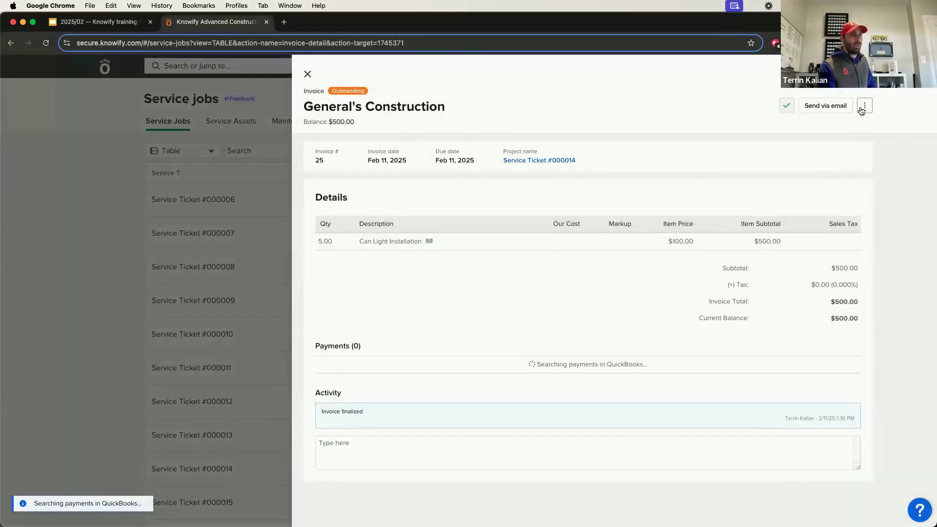
left_click(865, 106)
left_click(839, 131)
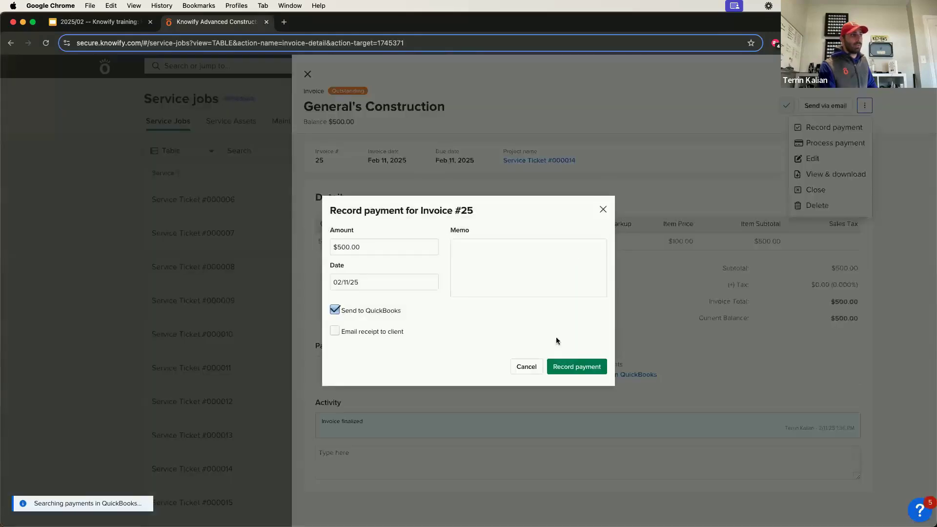
left_click(564, 370)
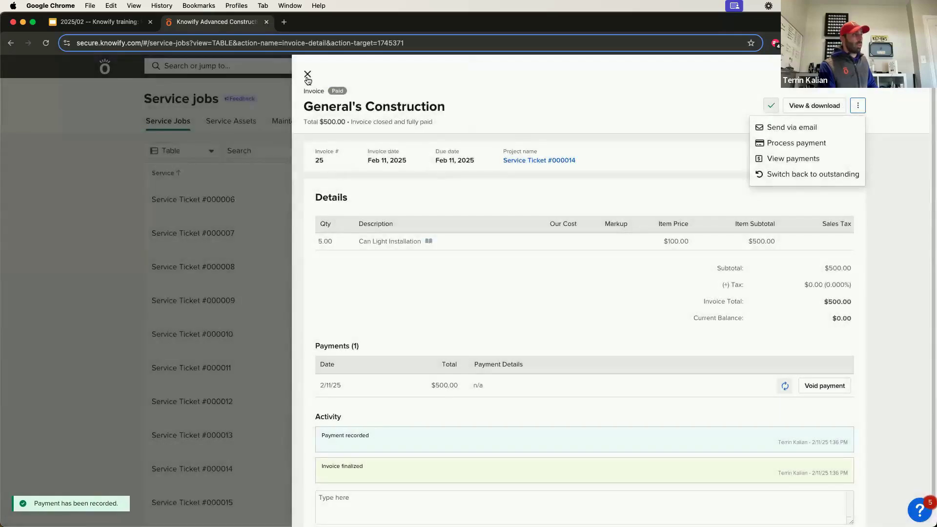
left_click(308, 75)
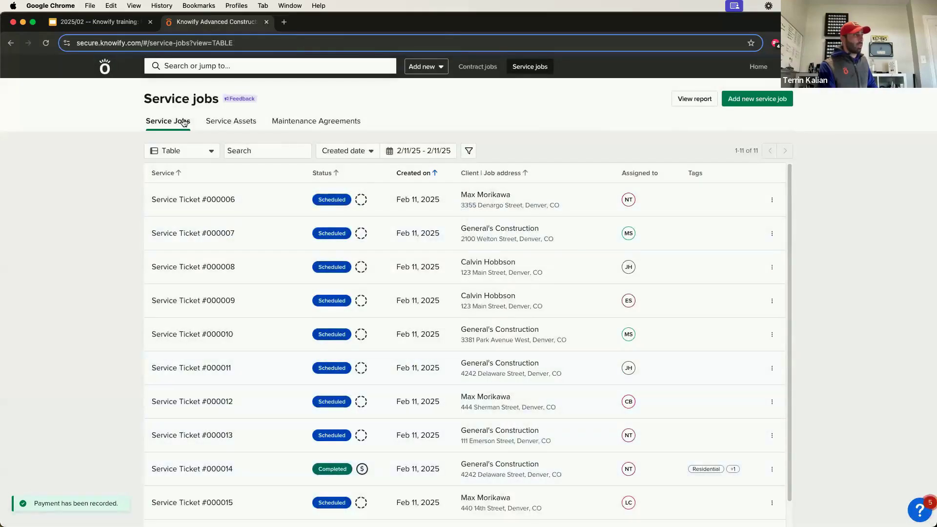
Reload the Service Jobs table and find ticket #000014 among the 11 jobs from 2/11/25.
left_click(183, 122)
scroll(371, 351, "down", 1)
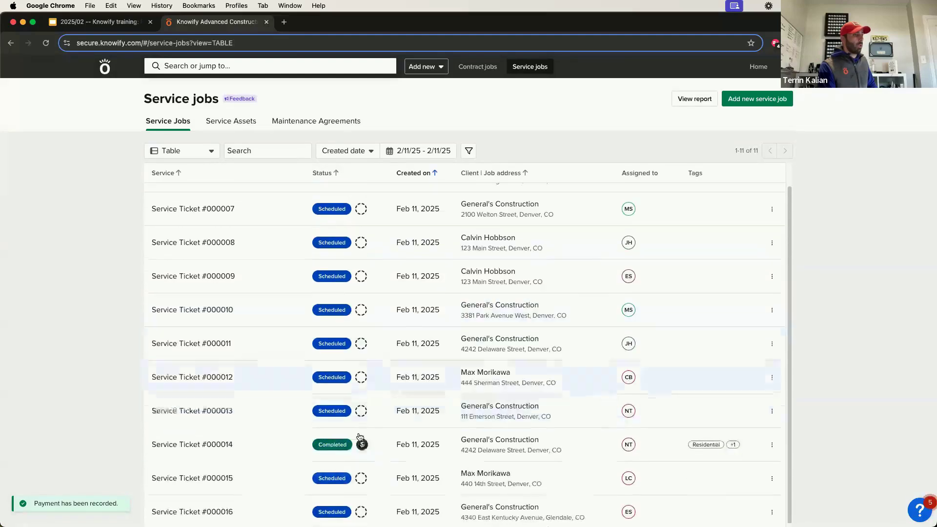
mouse_move(364, 446)
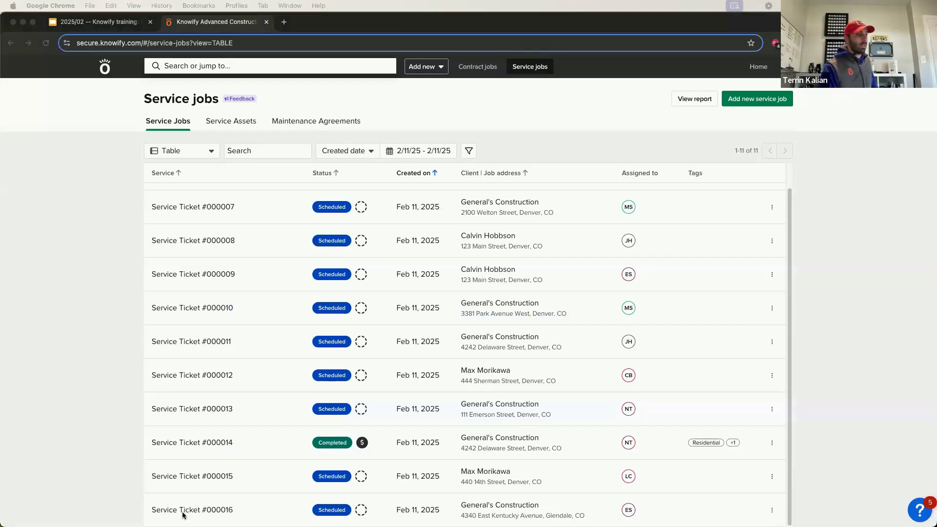
left_click(313, 306)
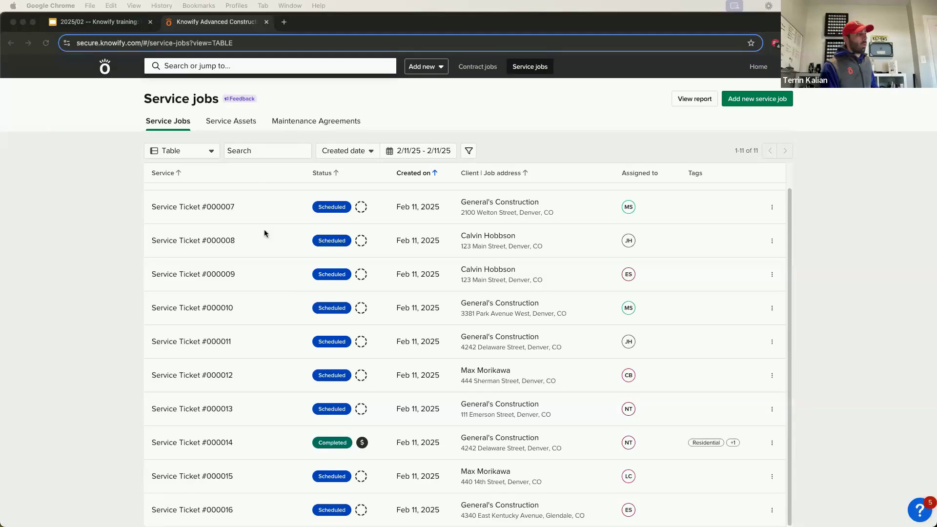
left_click(216, 137)
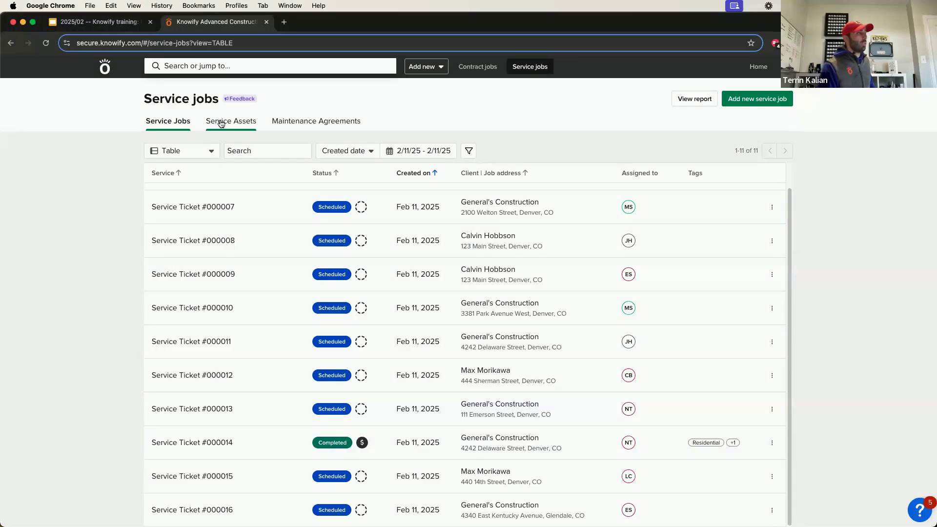
Open Service Assets and review the Water. Heater 2 and Water Heater detail panels.
left_click(225, 126)
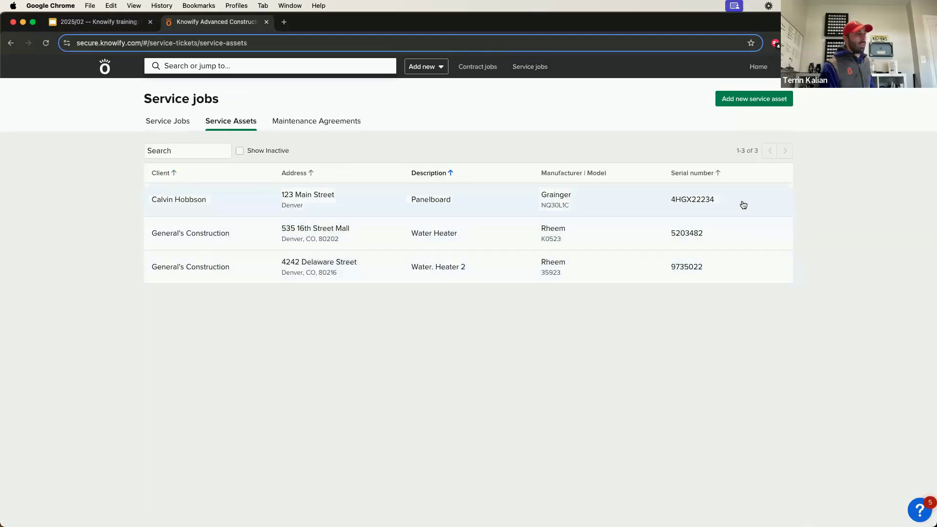
left_click(380, 274)
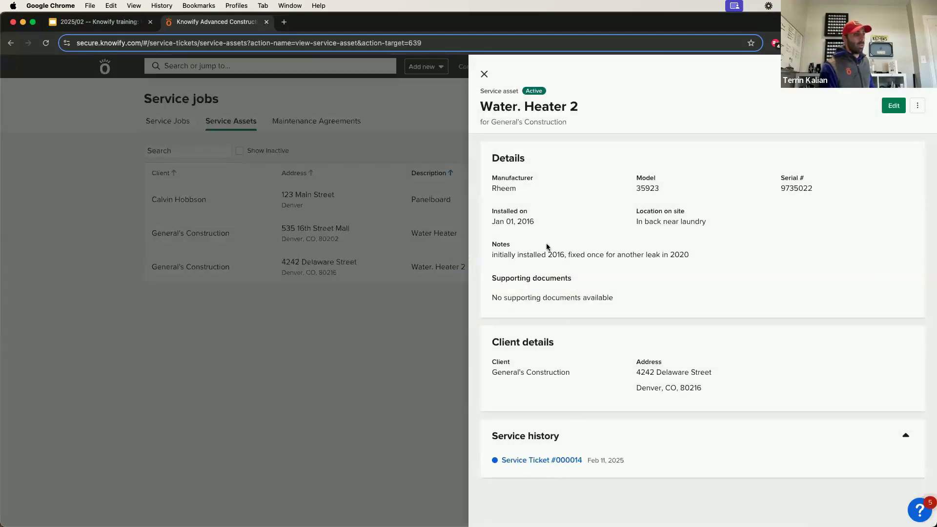
left_click_drag(538, 255, 689, 255)
left_click(558, 319)
left_click(484, 75)
left_click(468, 233)
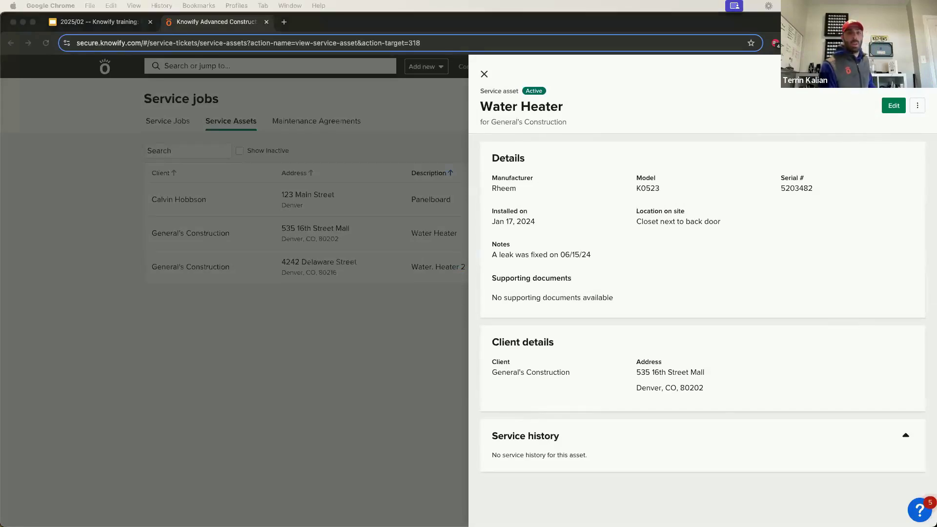
left_click(560, 269)
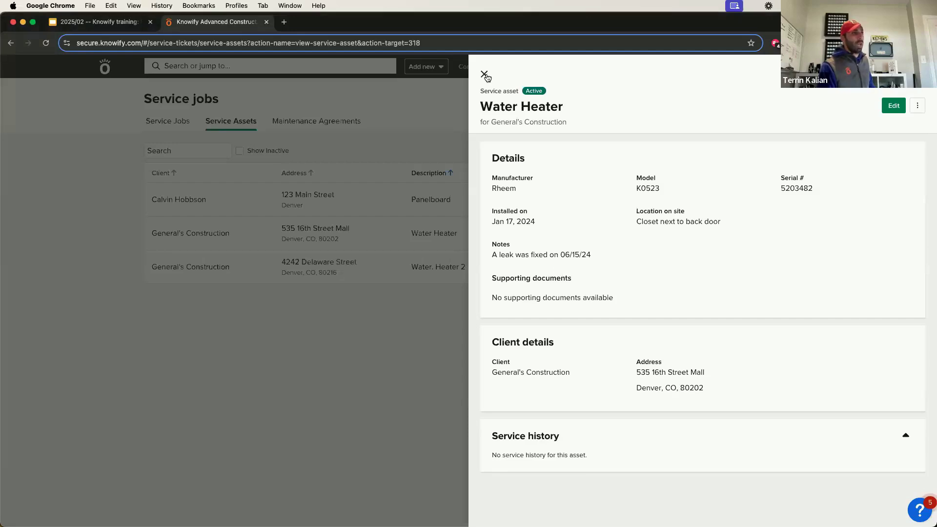
left_click(485, 74)
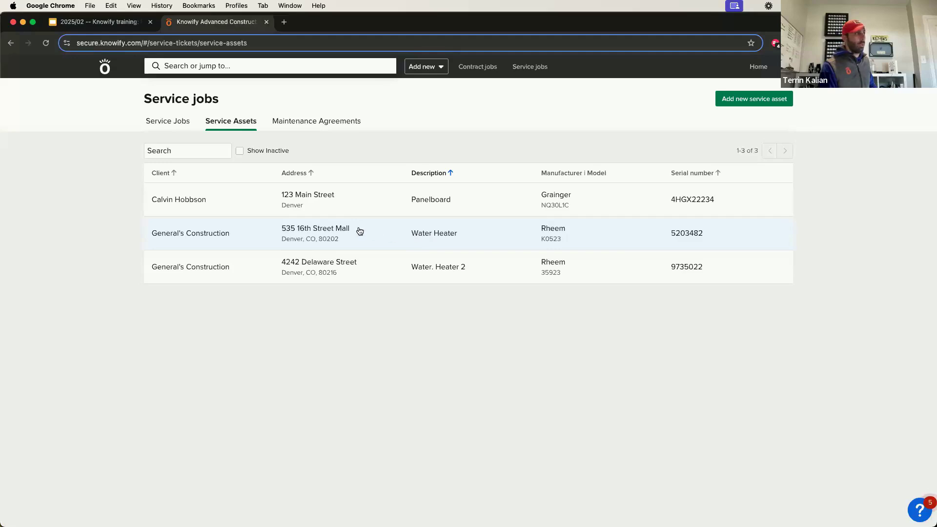
left_click(319, 130)
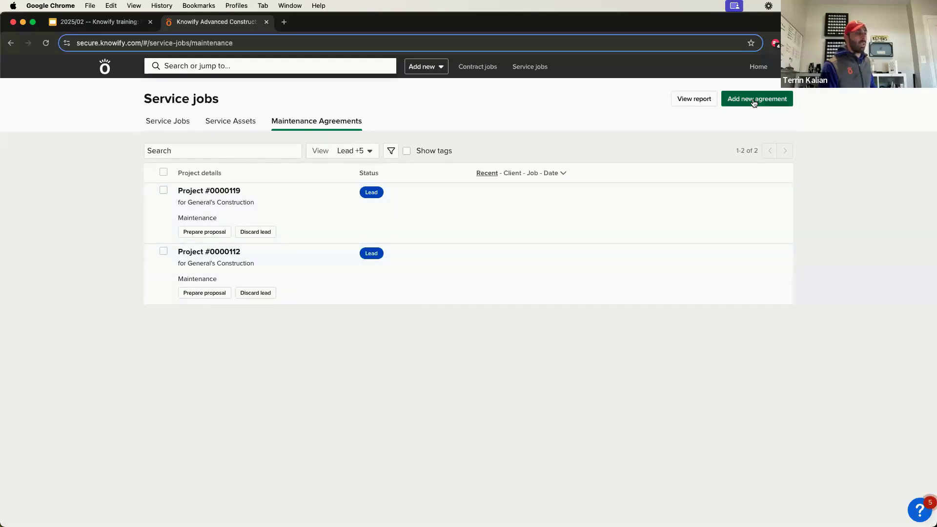
left_click(754, 100)
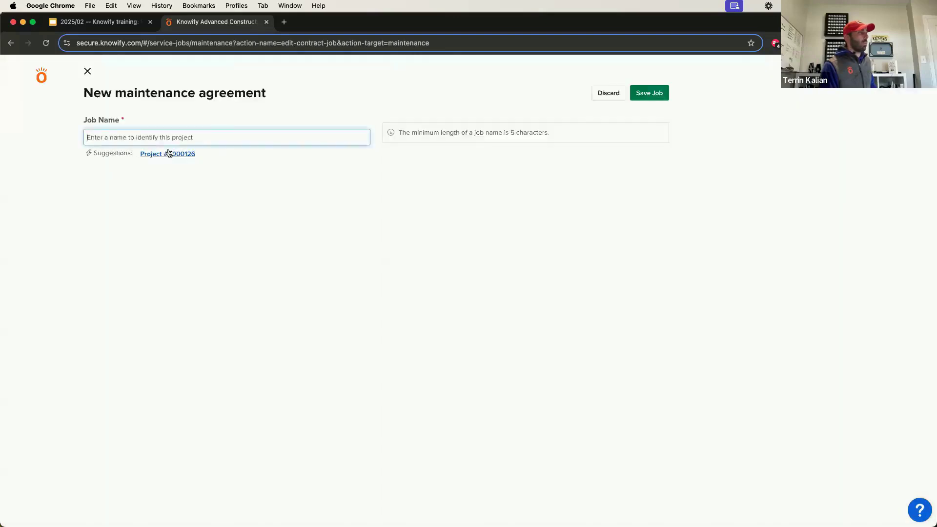
left_click(176, 153)
left_click(176, 190)
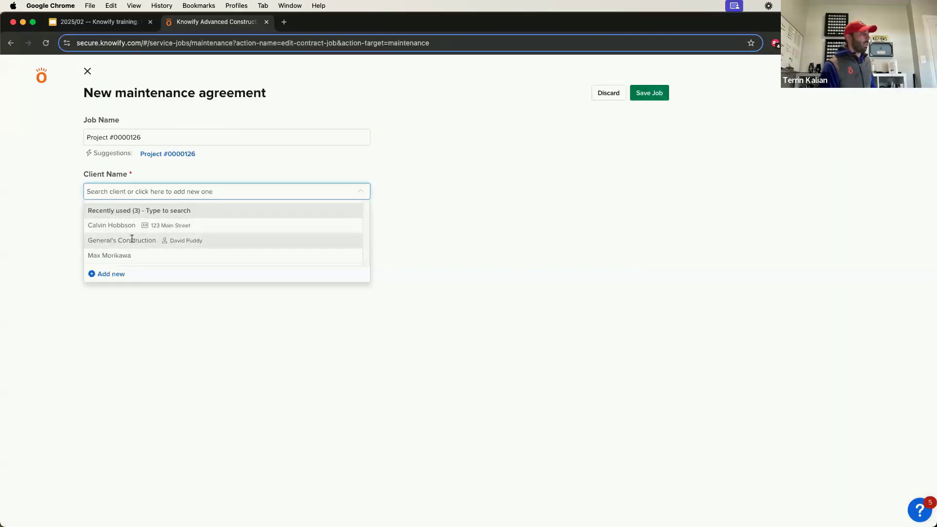
left_click(134, 240)
left_click(145, 357)
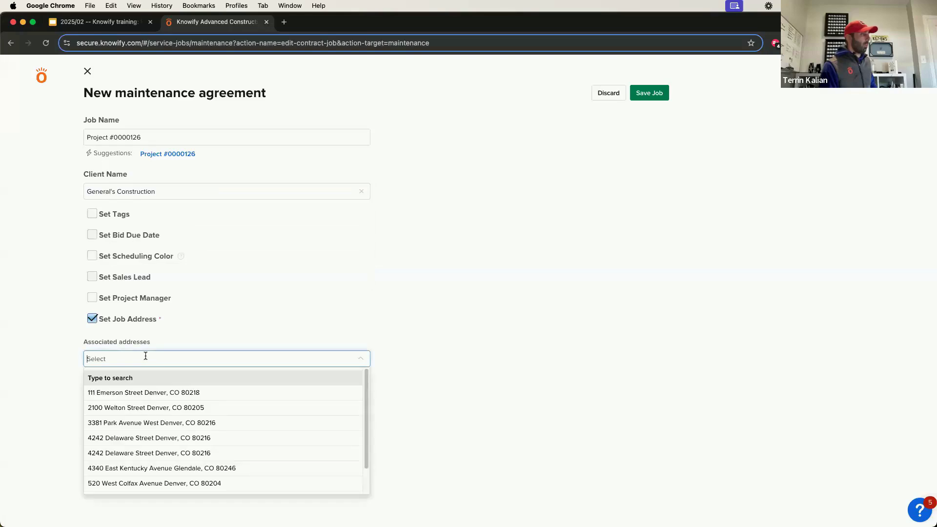
left_click(149, 437)
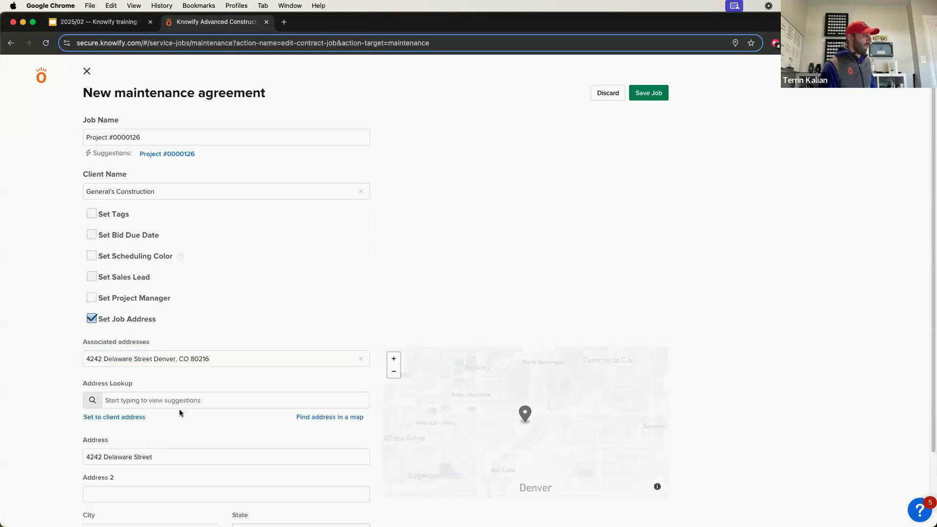
scroll(183, 406, "down", 3)
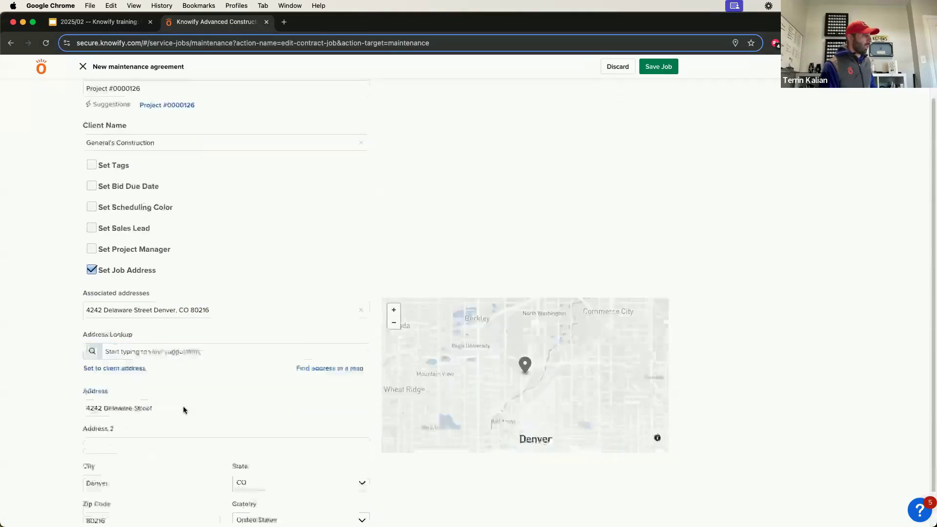
left_click(660, 67)
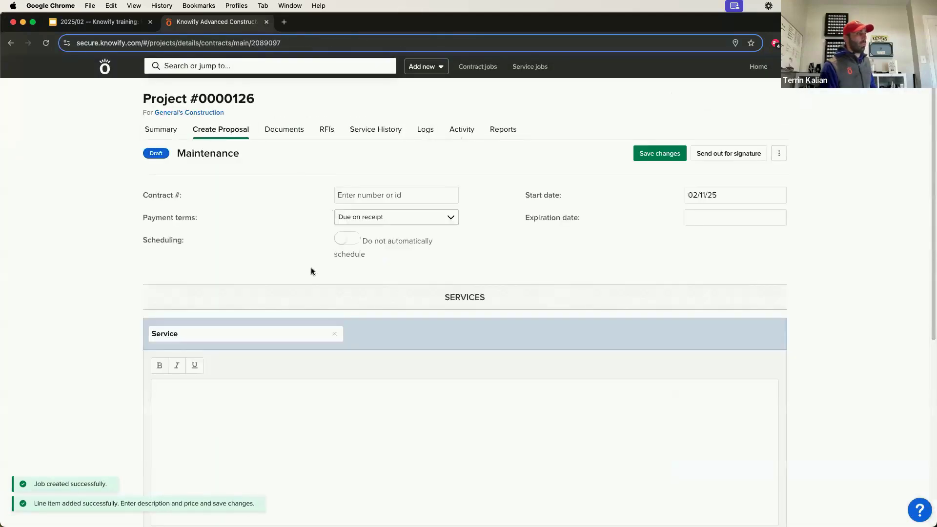
Switch on the Scheduling toggle on Project #0000126's Create Proposal tab.
left_click(351, 239)
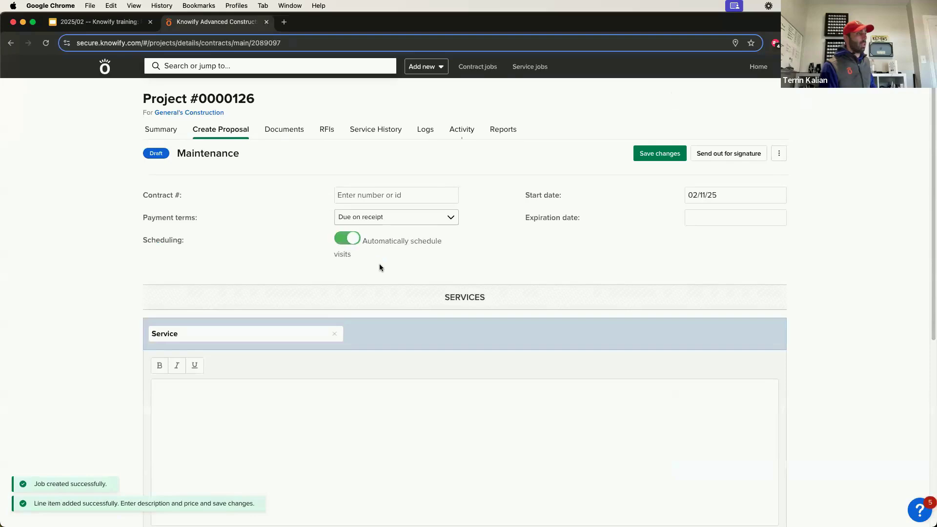
scroll(353, 235, "down", 3)
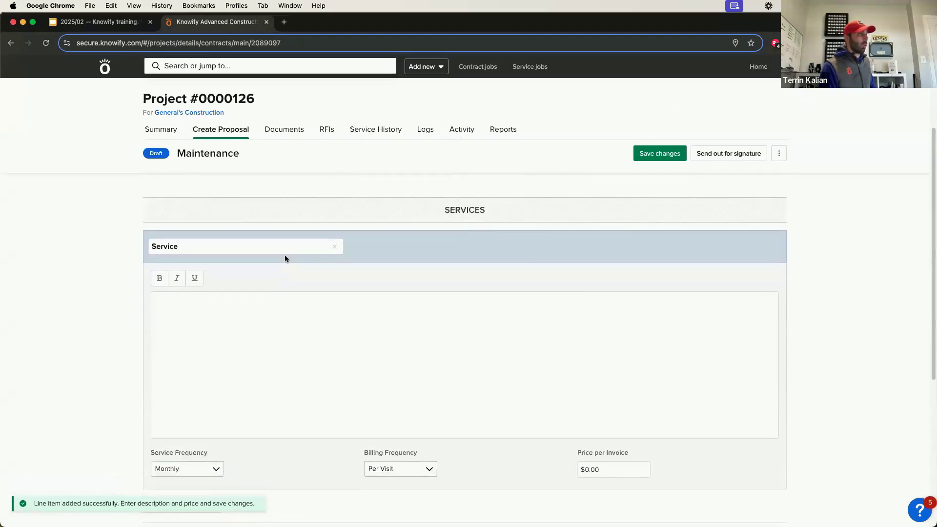
left_click(278, 248)
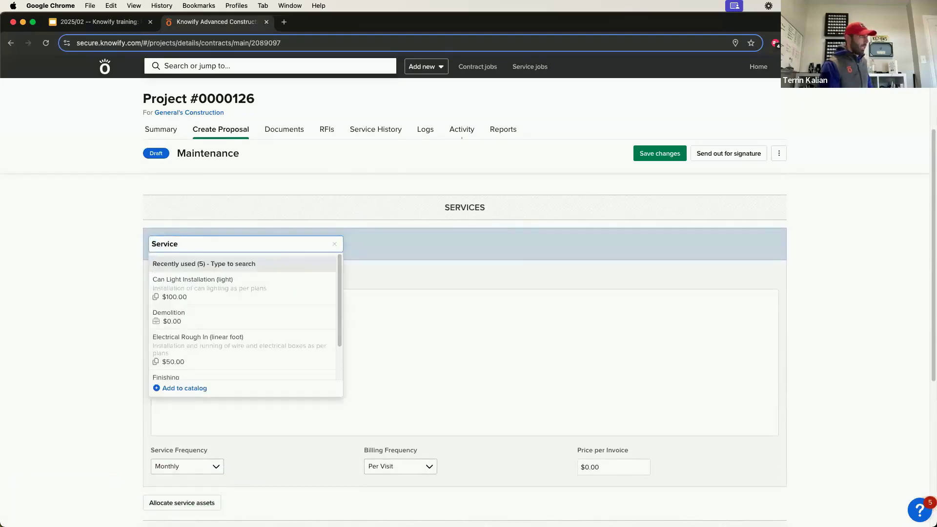
Name the agreement's service 'Inspection and Maintenance'.
key("BackSpace")
type("Insepection")
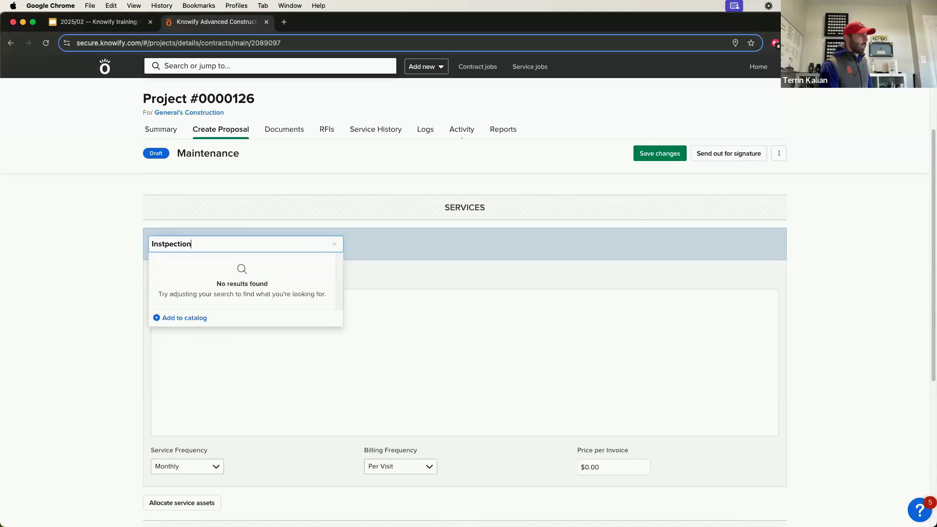
key("alt+BackSpace")
type("Inspection and Mainteannce")
key("BackSpace")
key("BackSpace")
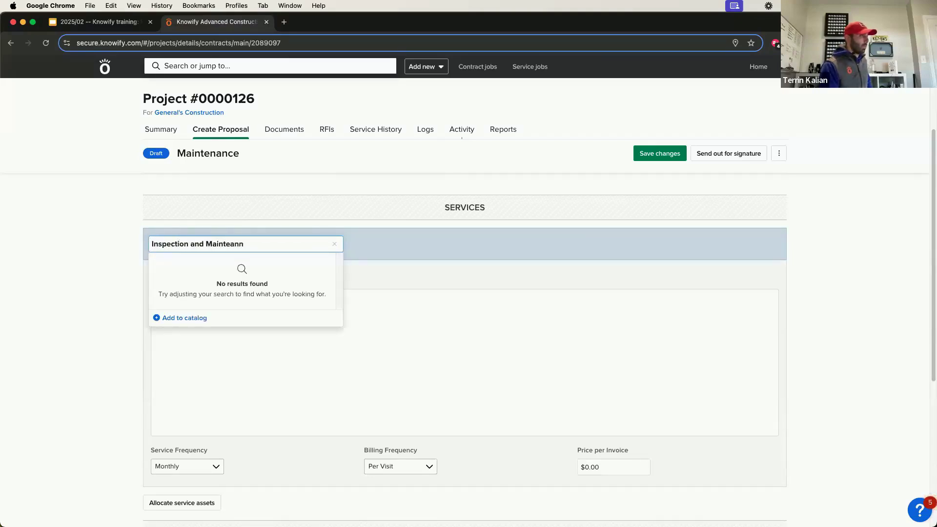
type("ance")
Describe the service as inspecting equipment to confirm it's working well and fixing if needed.
left_click(368, 318)
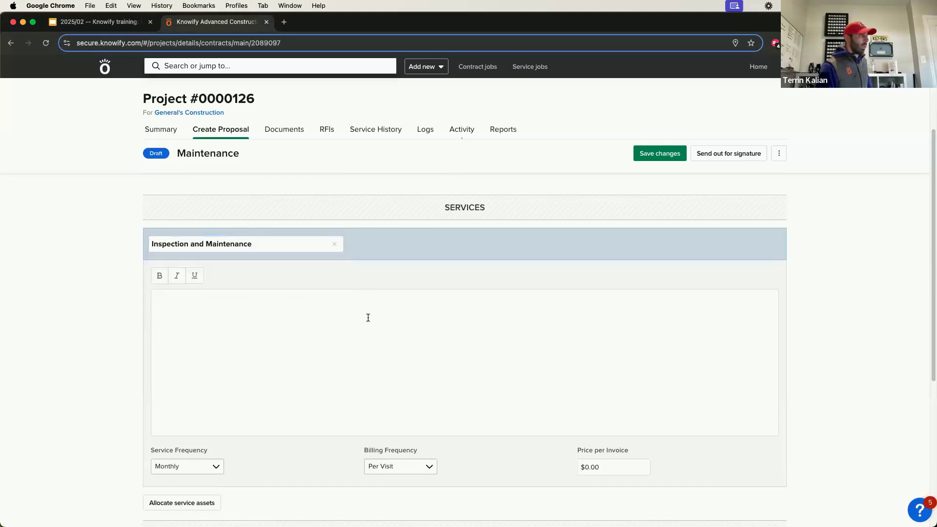
type("inspect equipment to confirm it's")
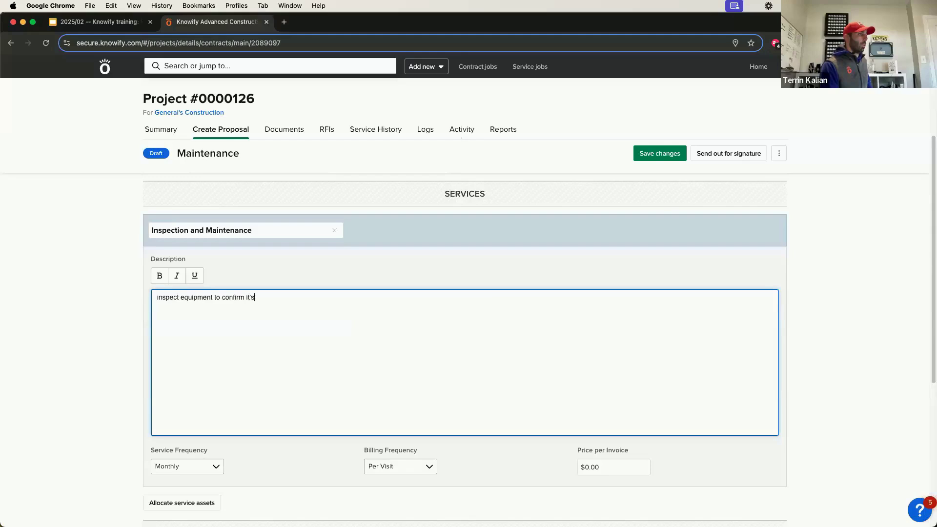
type(" wowrking well and fix if needed")
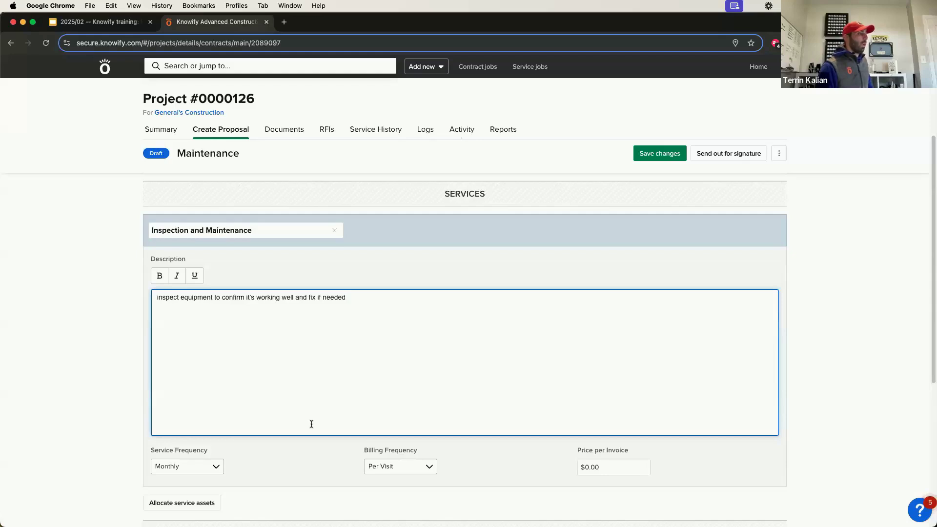
scroll(192, 388, "down", 2)
Set billing frequency to Semiannually with a $500.00 price per invoice.
left_click(387, 391)
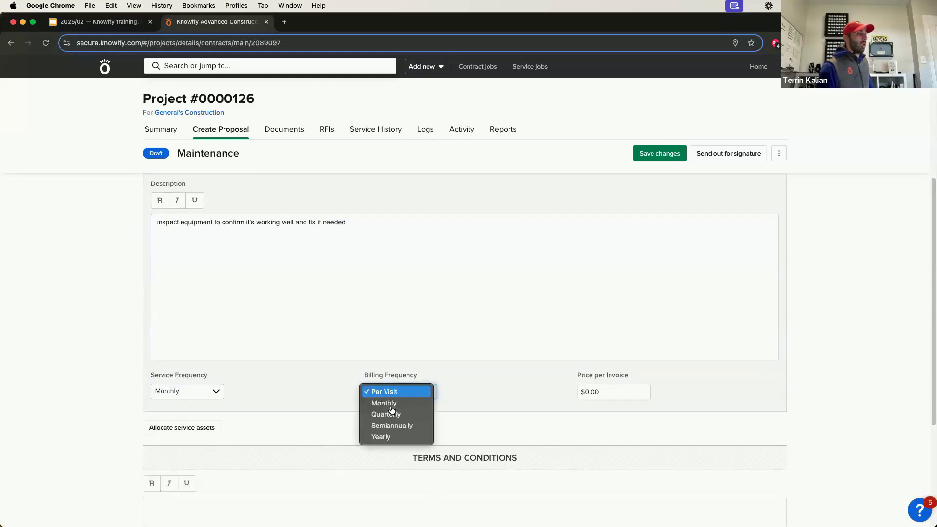
key("Return")
left_click(595, 386)
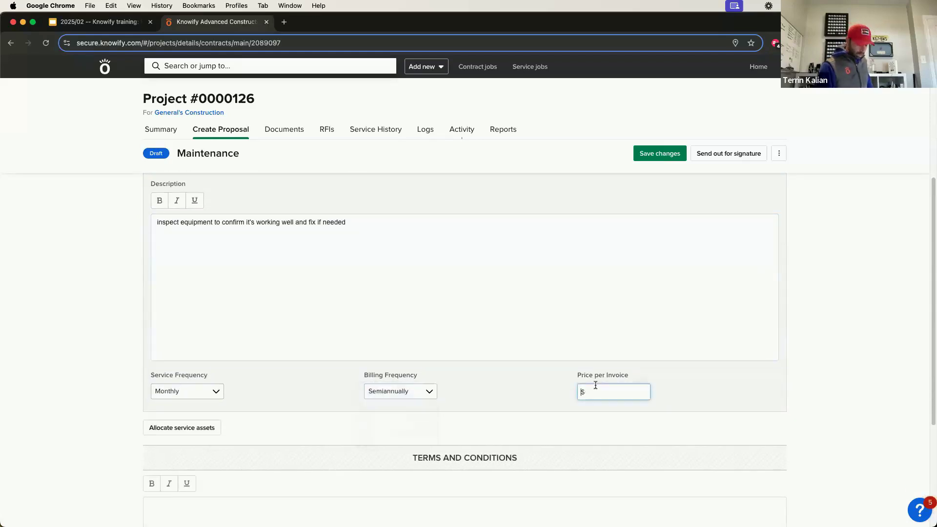
type("500")
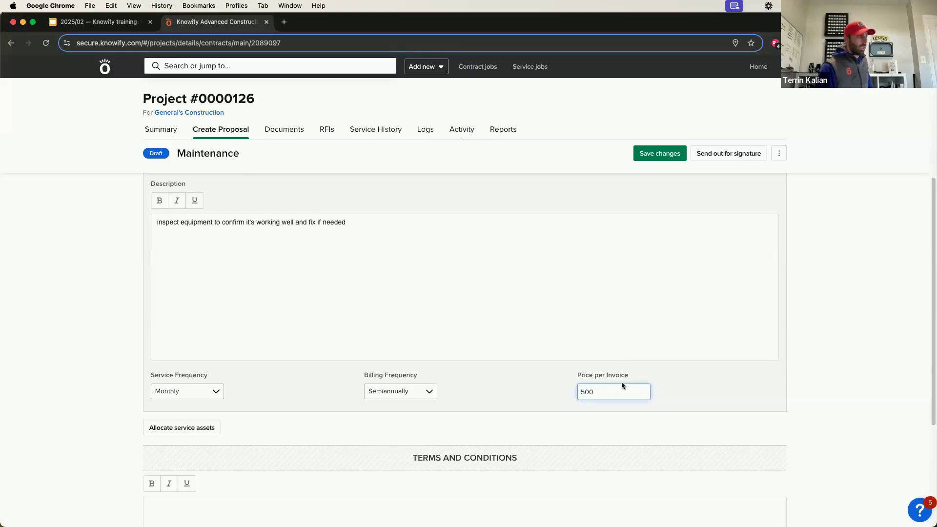
left_click(112, 471)
Allocate the Water. Heater 2 service asset to the agreement.
left_click(186, 433)
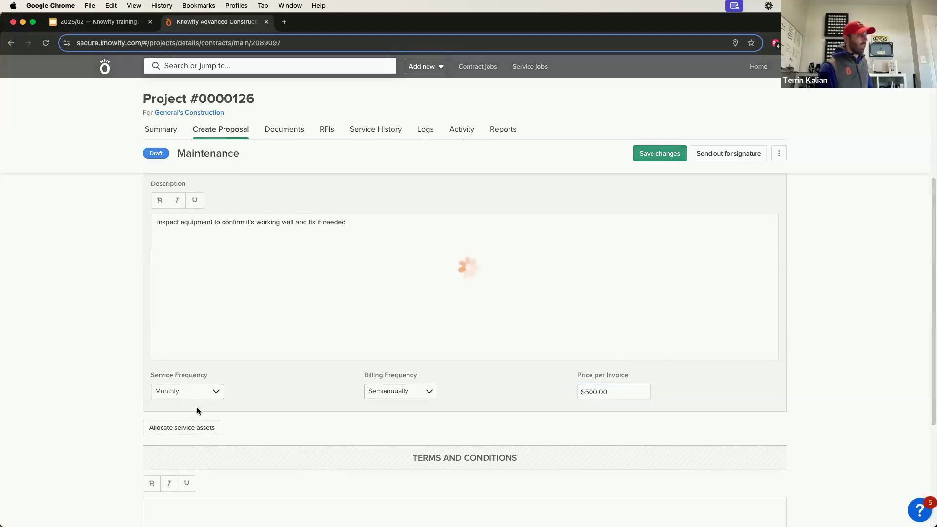
scroll(215, 411, "down", 5)
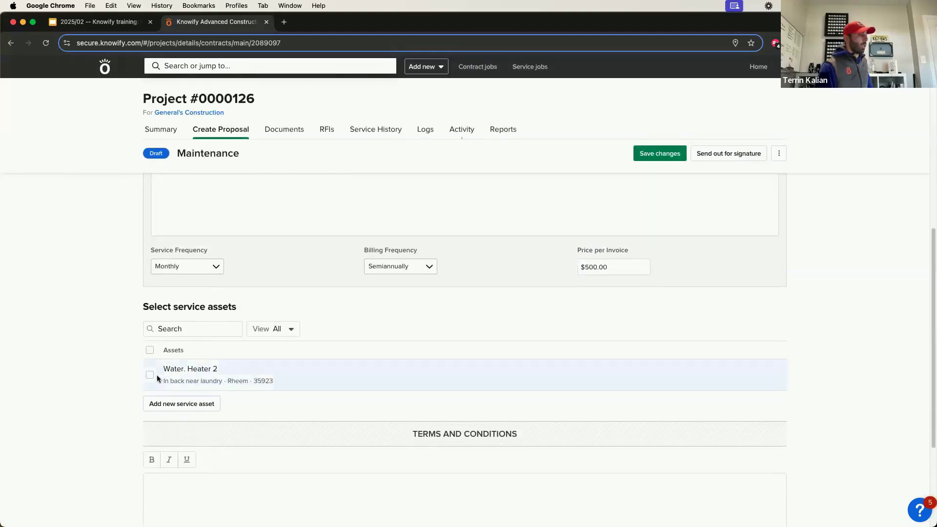
left_click(152, 376)
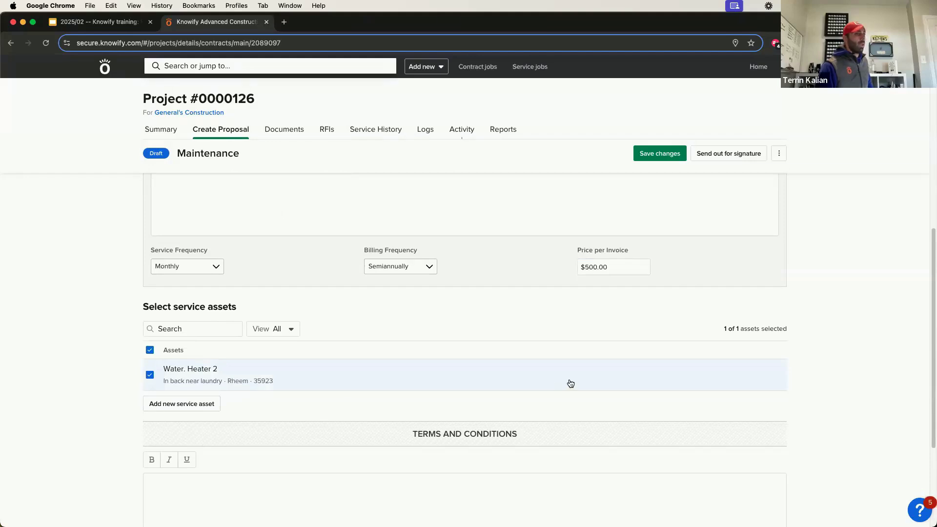
scroll(571, 383, "down", 3)
scroll(573, 366, "up", 10)
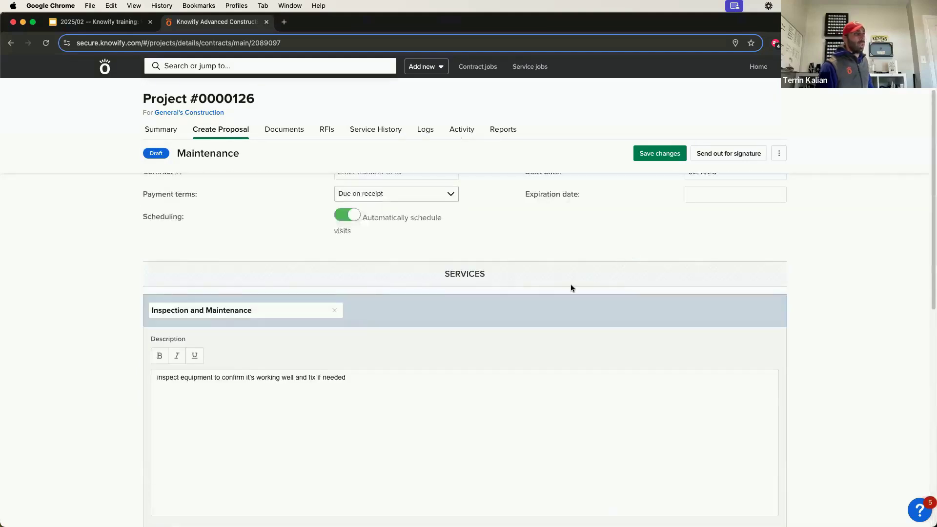
Activate the Maintenance contract from 02/11/25 with Monthly reminders and Semiannual billing, then confirm.
left_click(779, 153)
left_click(751, 175)
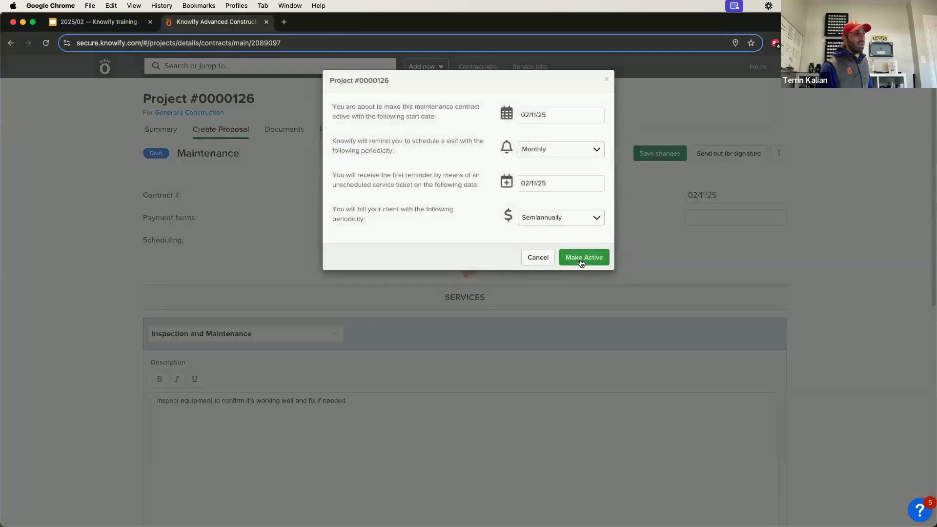
left_click(581, 263)
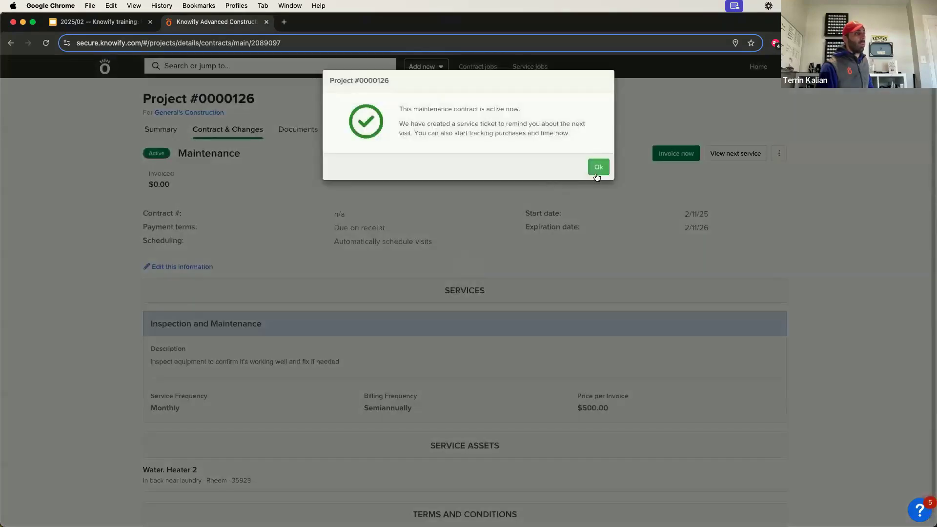
left_click(596, 175)
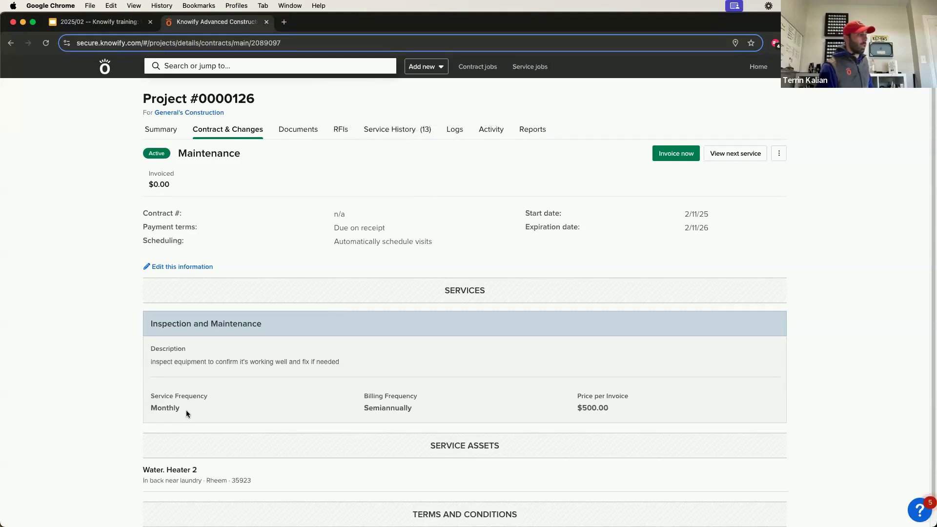
left_click_drag(186, 413, 149, 394)
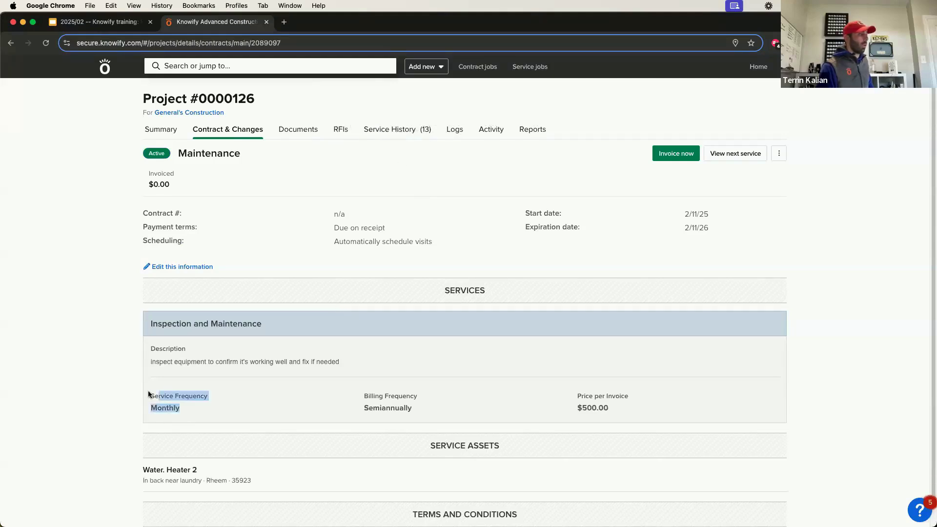
Check the 13 visits under Service History, then return to the Service jobs list.
left_click(398, 133)
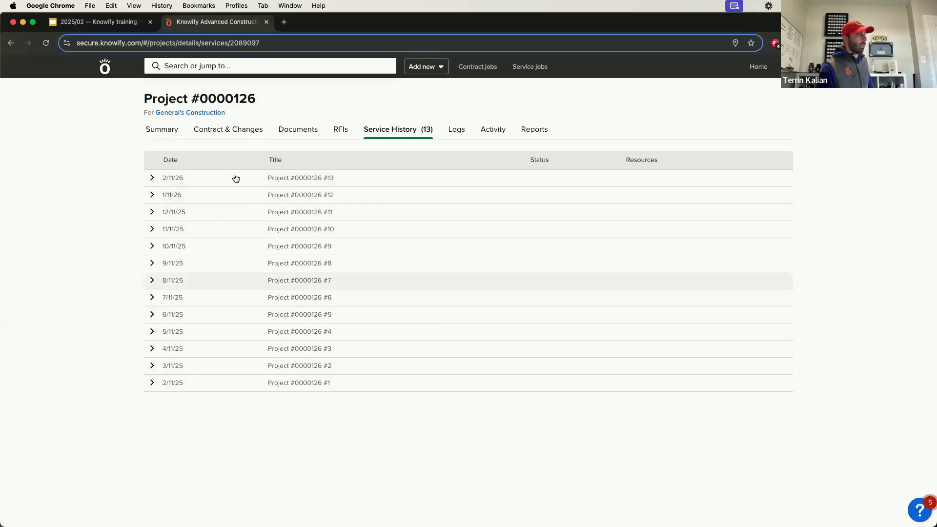
left_click(526, 68)
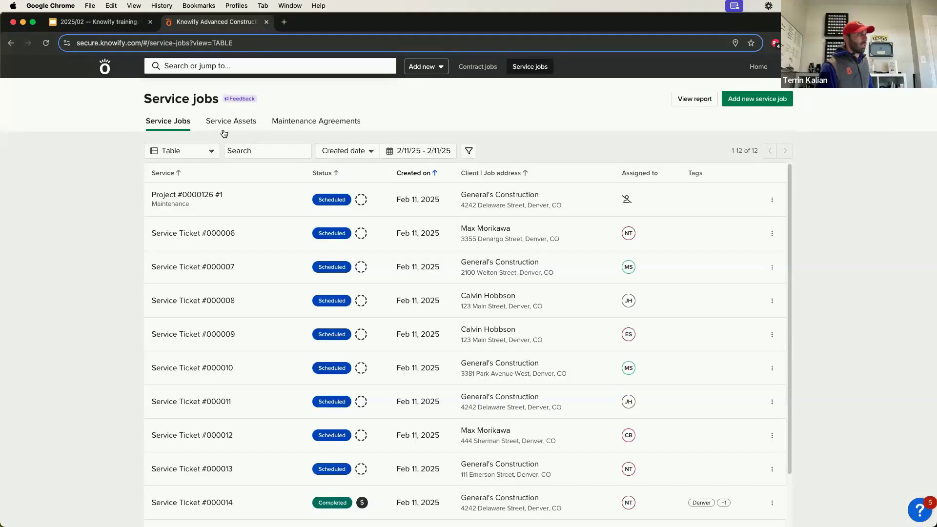
Switch the service jobs from Table view to the weekly Calendar view.
left_click(205, 149)
left_click(203, 188)
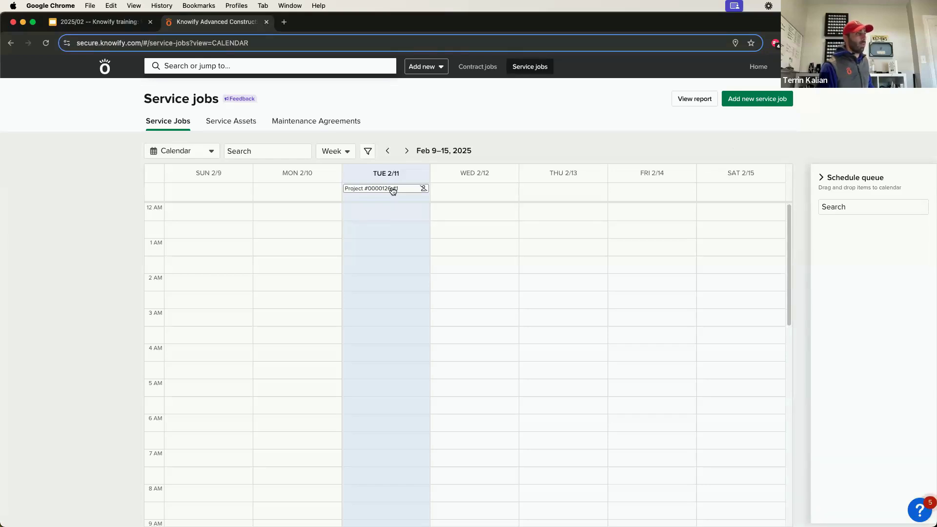
Move visit Project #0000126 #1 to Wednesday 2/12 at 5:00 AM.
left_click(369, 152)
left_click(369, 152)
left_click_drag(380, 216, 446, 391)
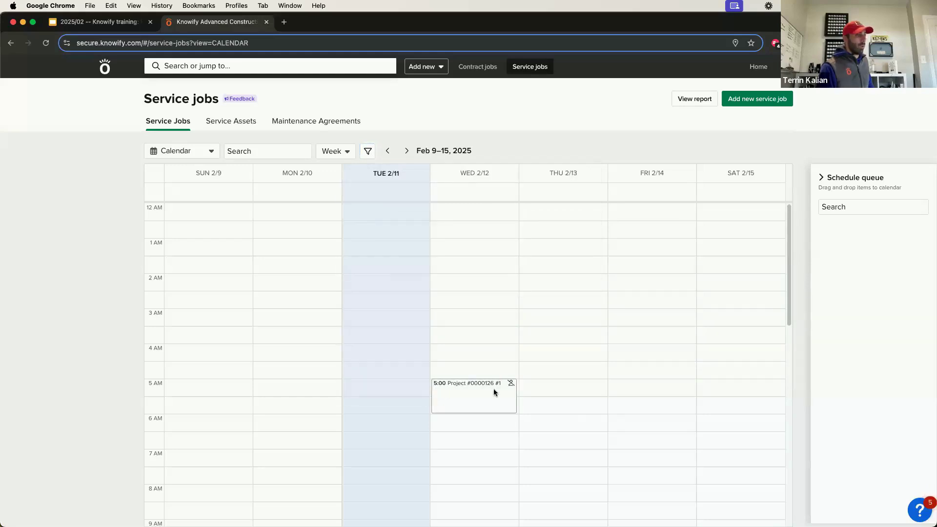
scroll(434, 278, "down", 5)
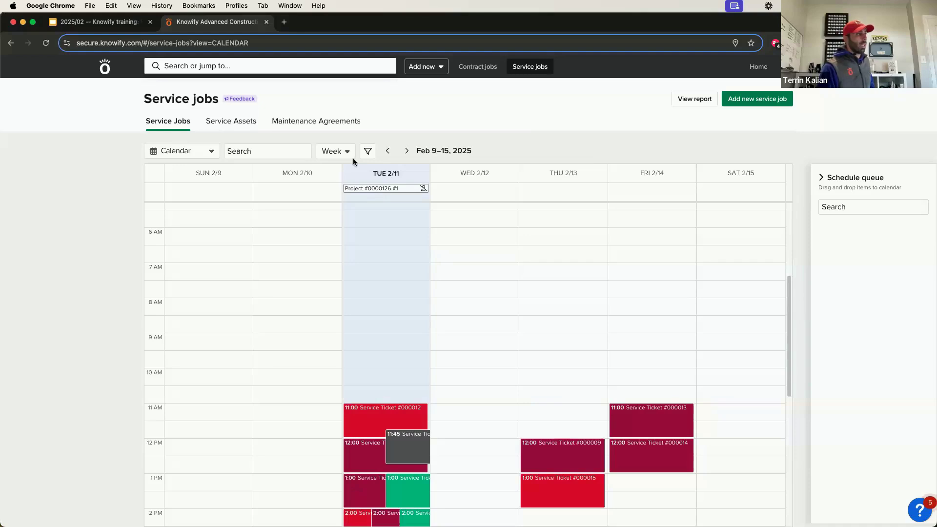
Advance the calendar four weeks to the Mar 9–15 week.
left_click(407, 151)
left_click(407, 151)
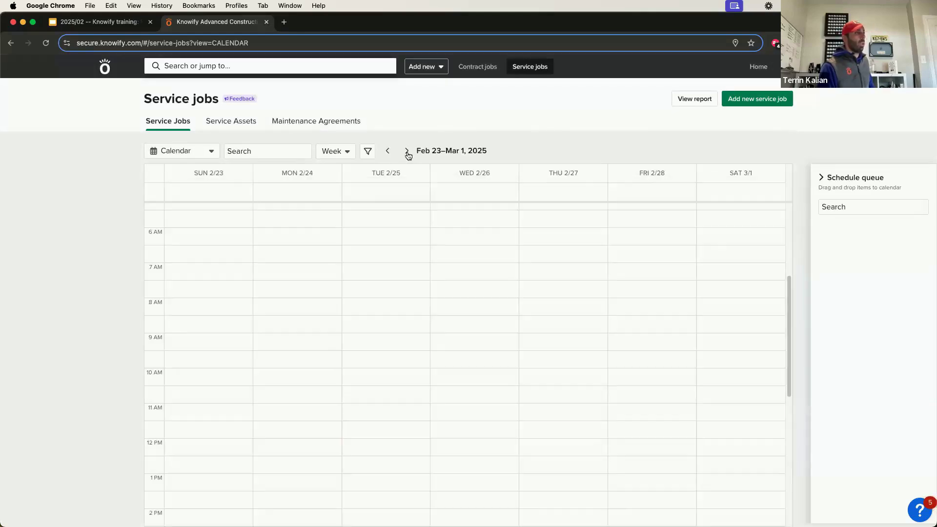
left_click(408, 152)
left_click(406, 151)
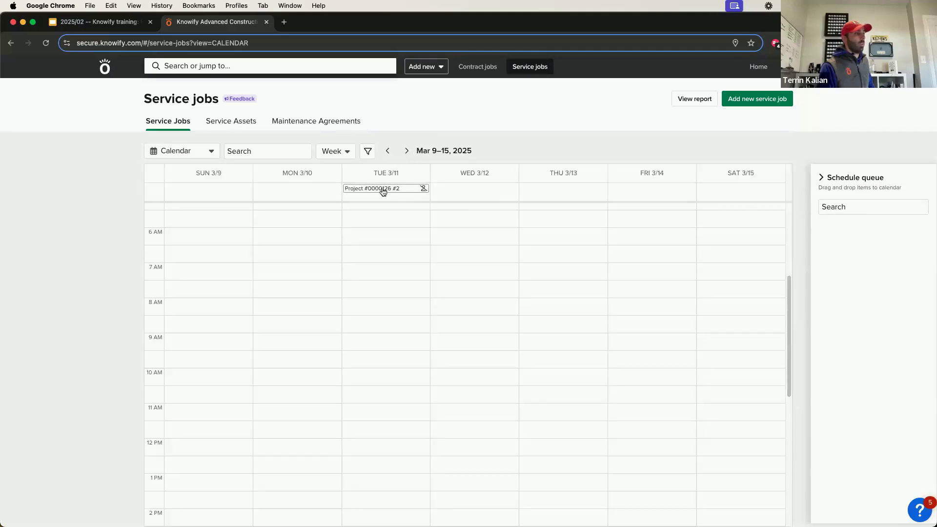
Start and cancel a new service job, then go to Maintenance Agreements.
left_click(416, 198)
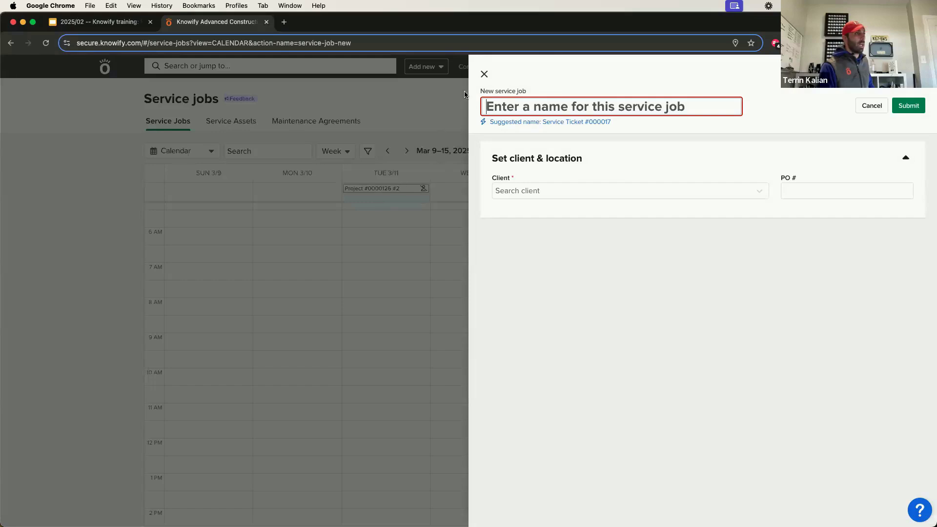
left_click(483, 74)
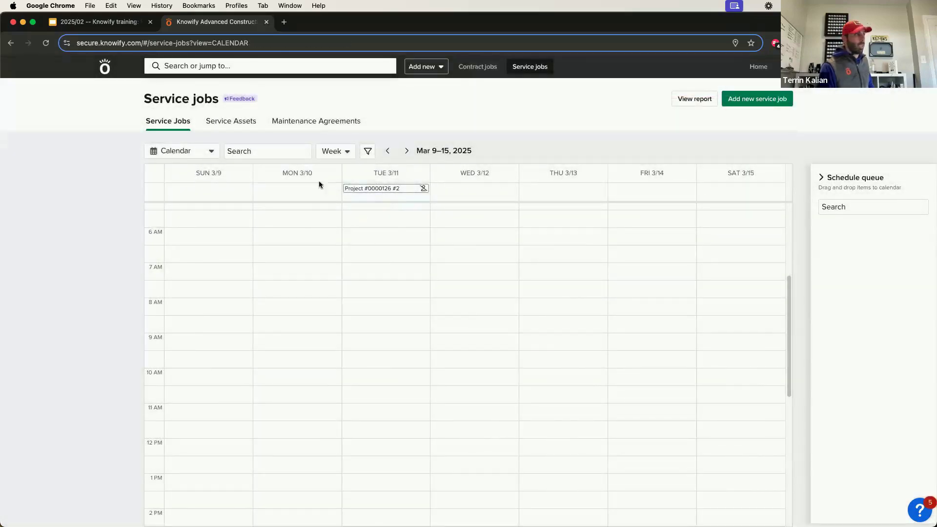
left_click(290, 130)
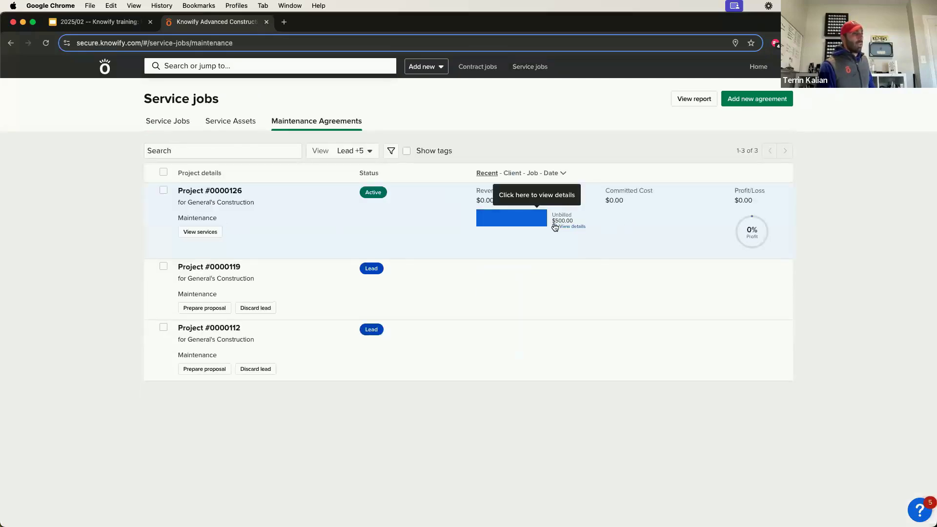
Finalize the $500 invoice for Project #0000126's maintenance contract, then open Contract jobs.
left_click(210, 191)
left_click(224, 129)
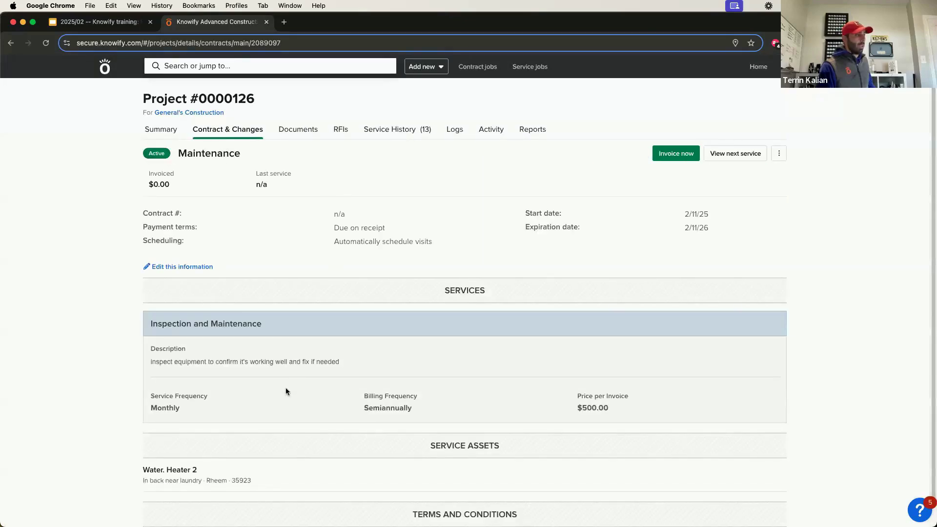
left_click(665, 150)
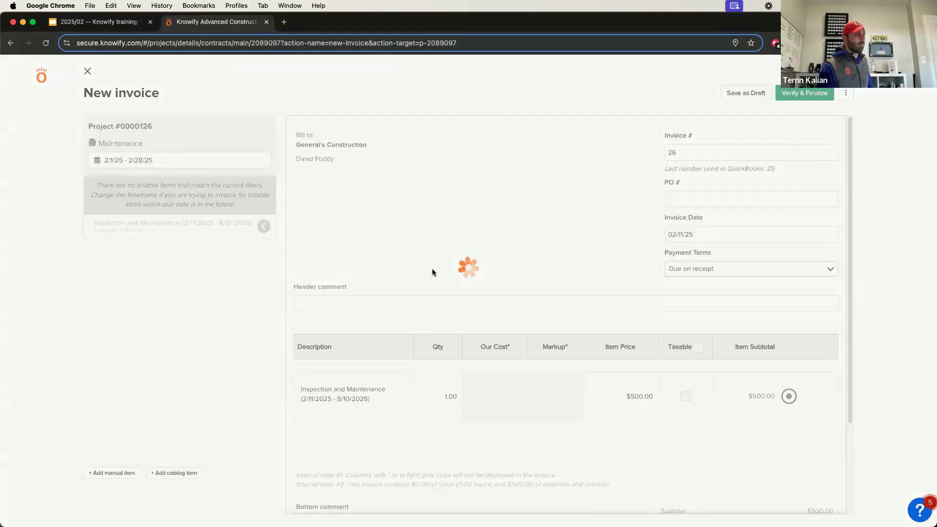
left_click(788, 95)
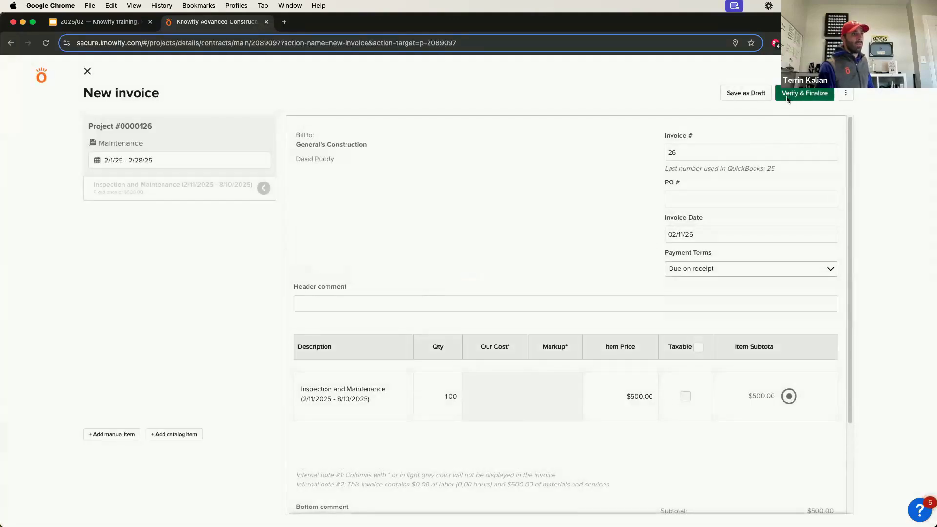
left_click(602, 425)
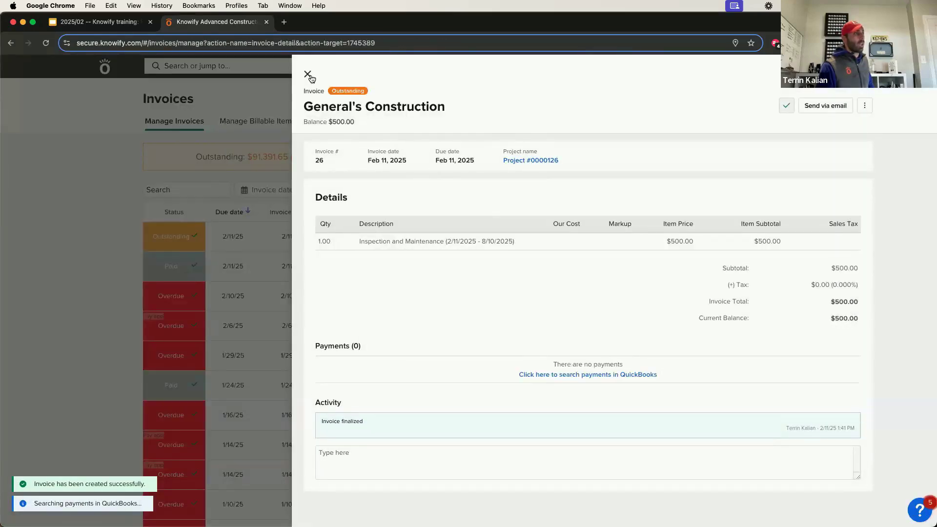
left_click(308, 75)
left_click(478, 67)
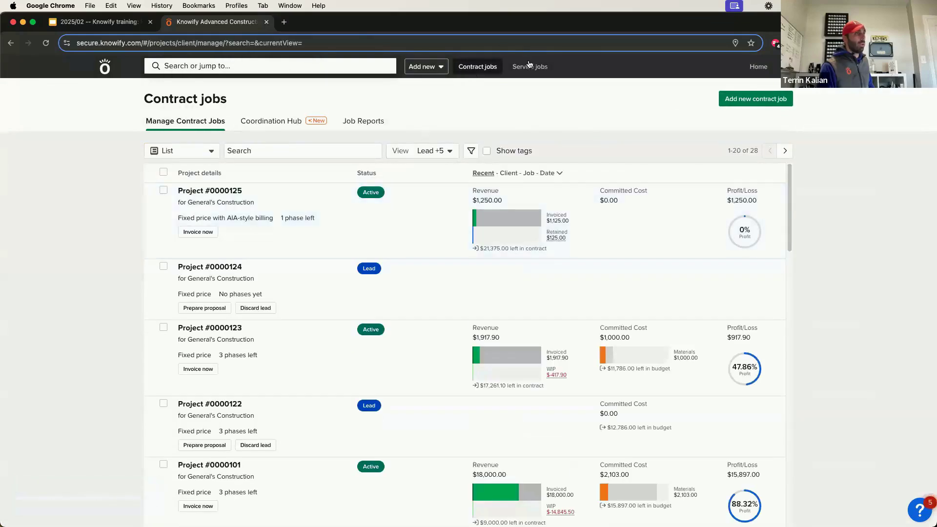
Navigate via Maintenance Agreements to Project #0000126's Contract & Changes tab.
left_click(530, 67)
left_click(312, 122)
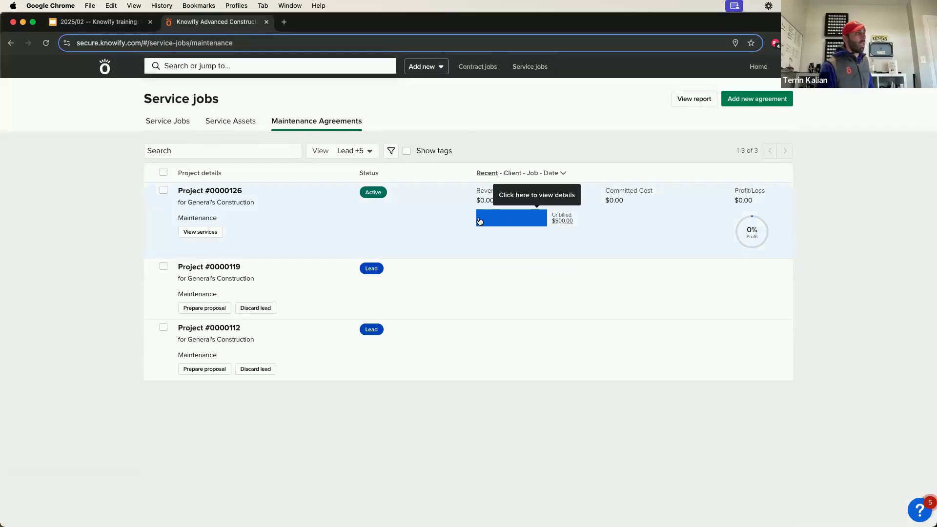
left_click(232, 192)
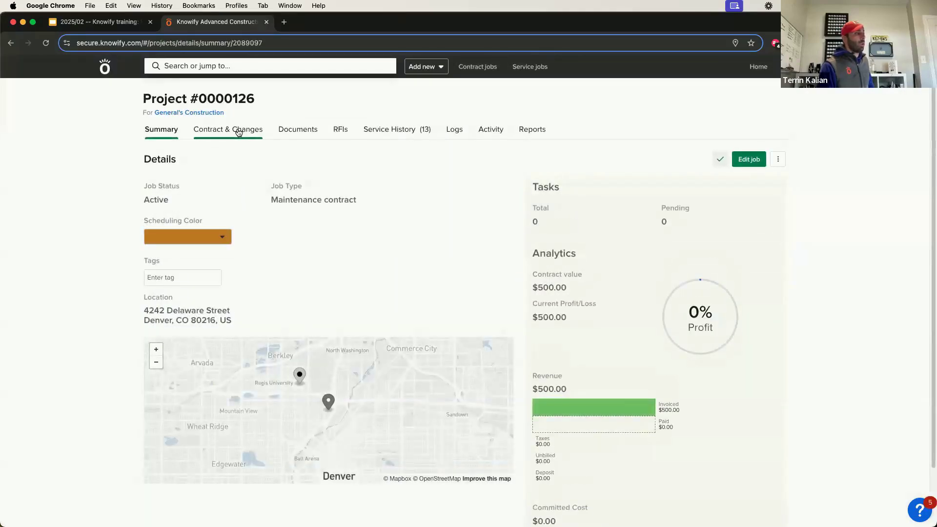
left_click(238, 131)
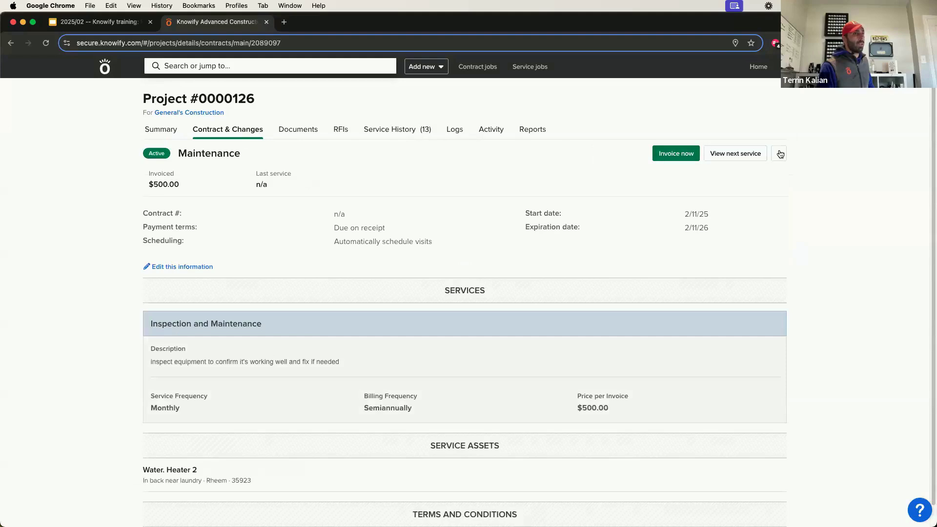
Review the contract's Monthly frequency, semiannual billing and $500.00 invoiced details.
left_click(779, 153)
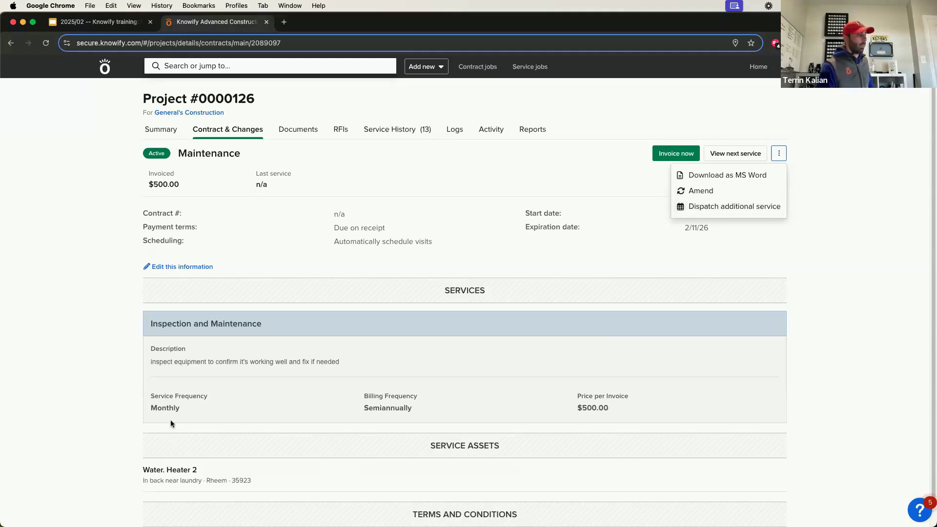
left_click_drag(171, 420, 201, 408)
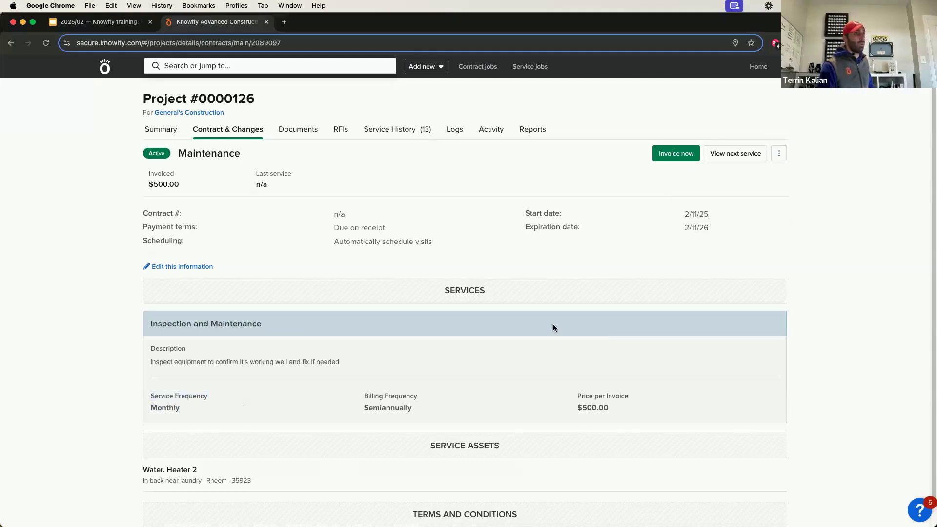
left_click(780, 155)
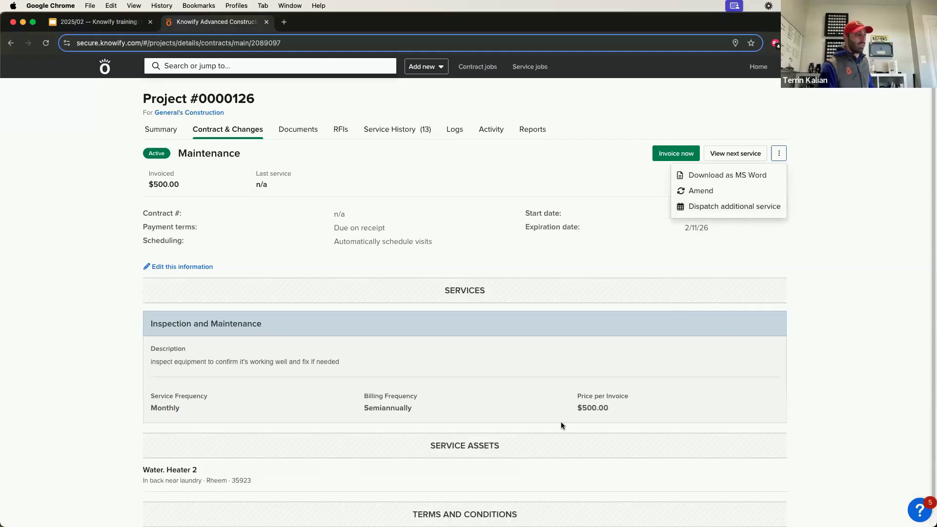
left_click_drag(635, 406, 590, 373)
left_click(608, 398)
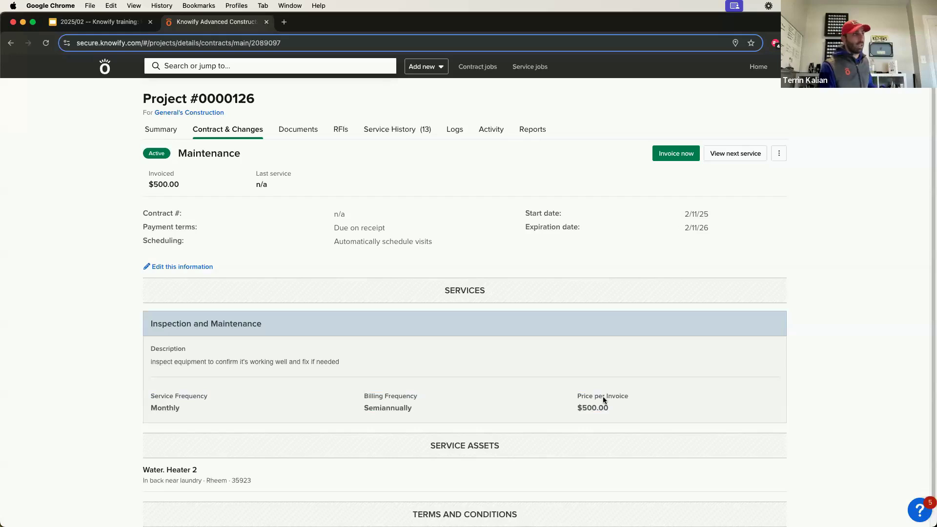
left_click(461, 334)
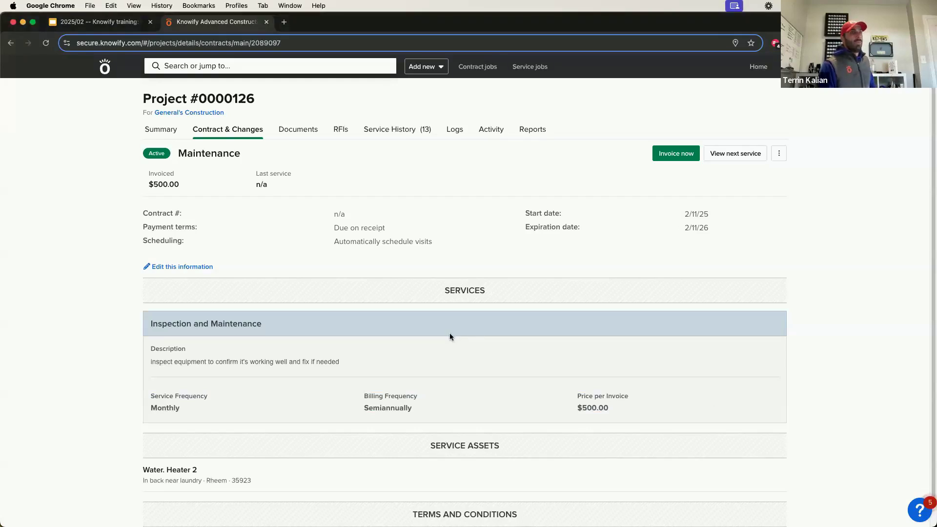
Return to Service jobs, then open a new browser tab and enter phone.knowify.com.
left_click(526, 72)
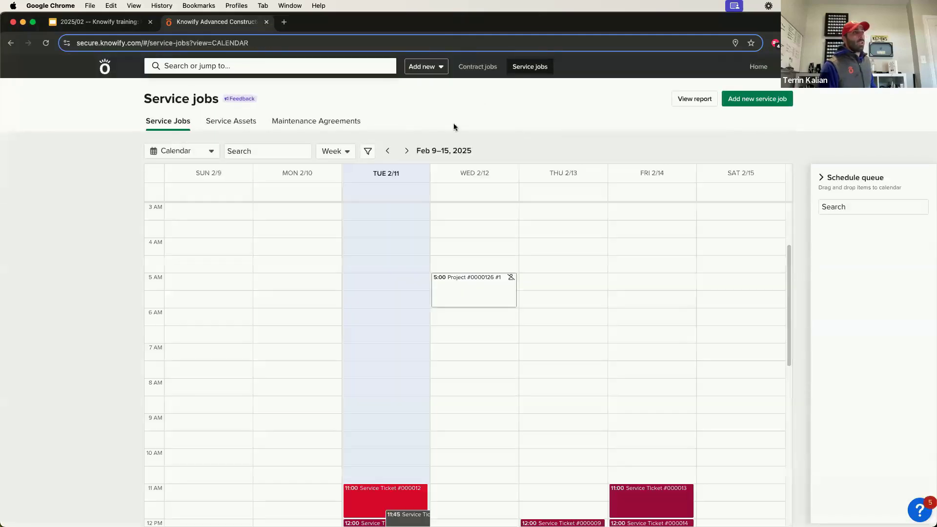
scroll(283, 221, "down", 5)
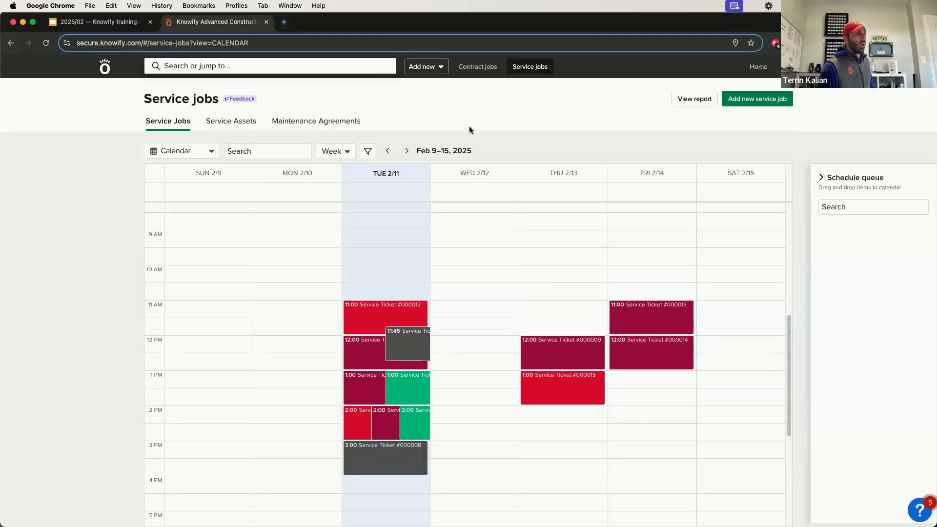
left_click(282, 21)
type("ogib")
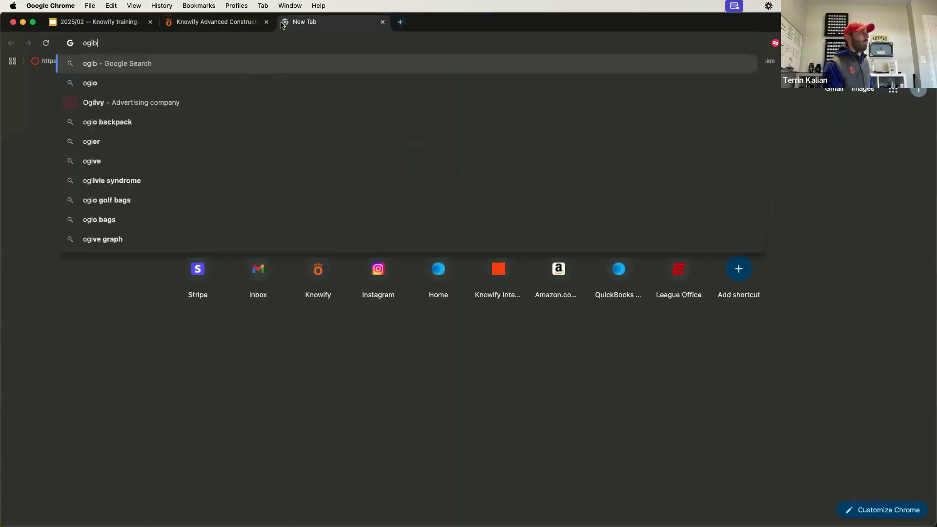
key("BackSpace")
key("BackSpace")
key("BackSpace")
key("BackSpace")
type("phon")
key("Return")
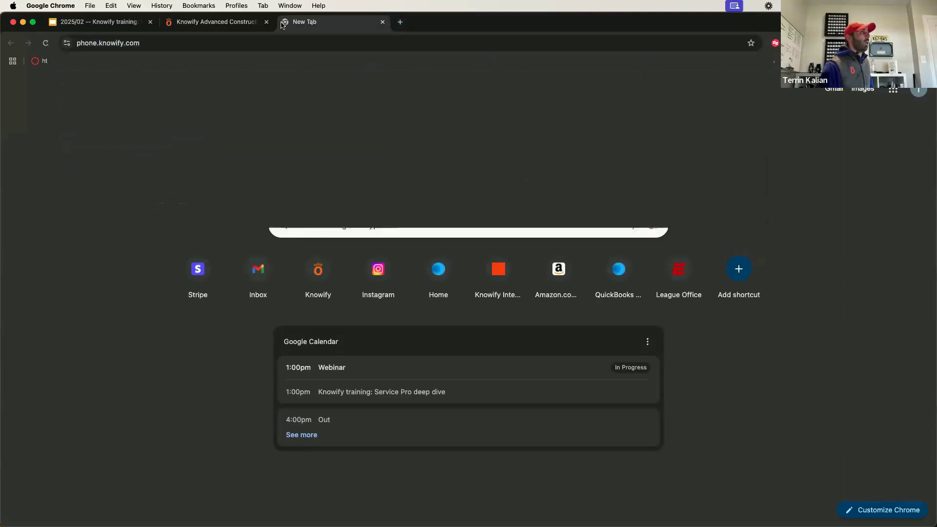
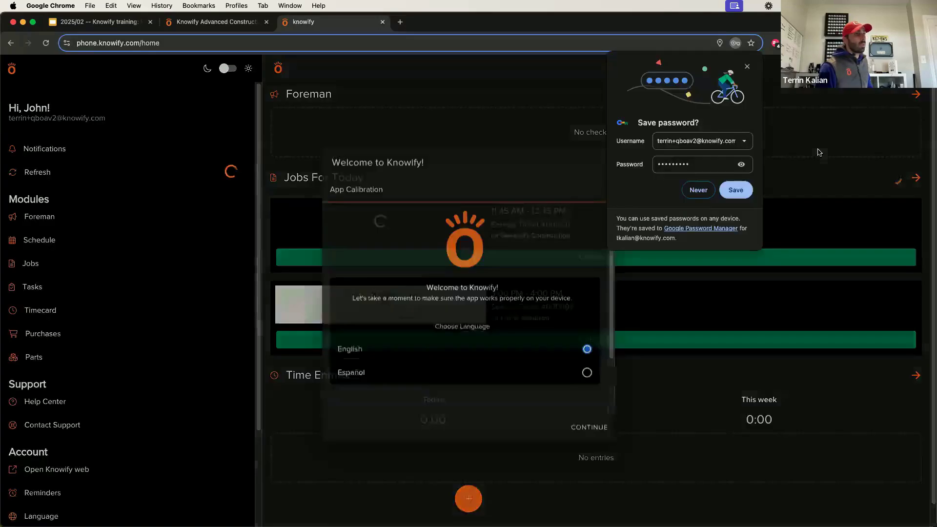
Dismiss the save-password popup and continue through the English and location welcome steps.
left_click(748, 67)
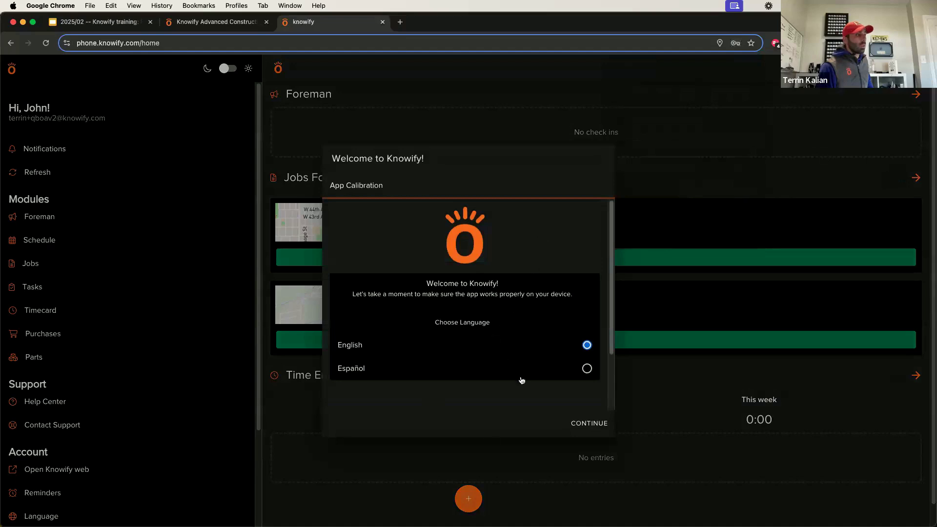
left_click(581, 425)
left_click(590, 424)
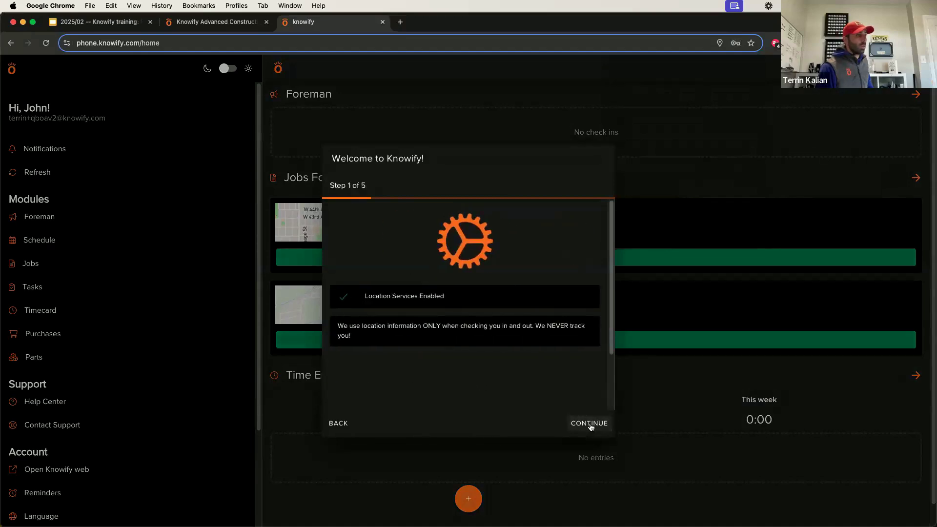
left_click(590, 425)
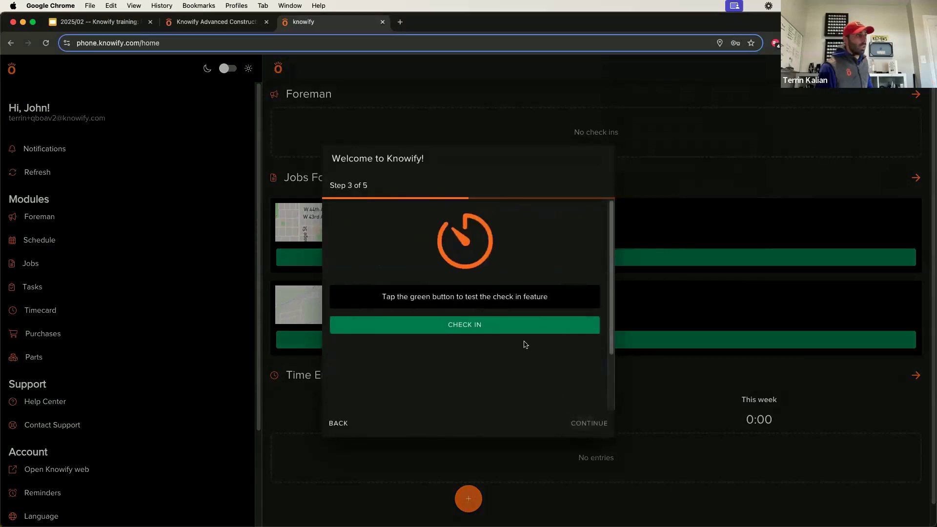
Test check-in and check-out, confirm the location, finish setup, and open Service Ticket #000011.
left_click(511, 323)
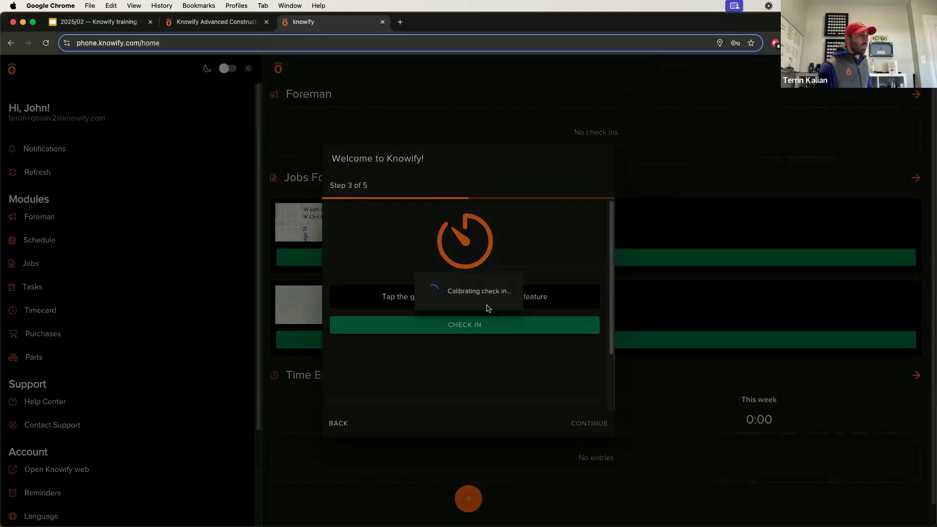
left_click(496, 333)
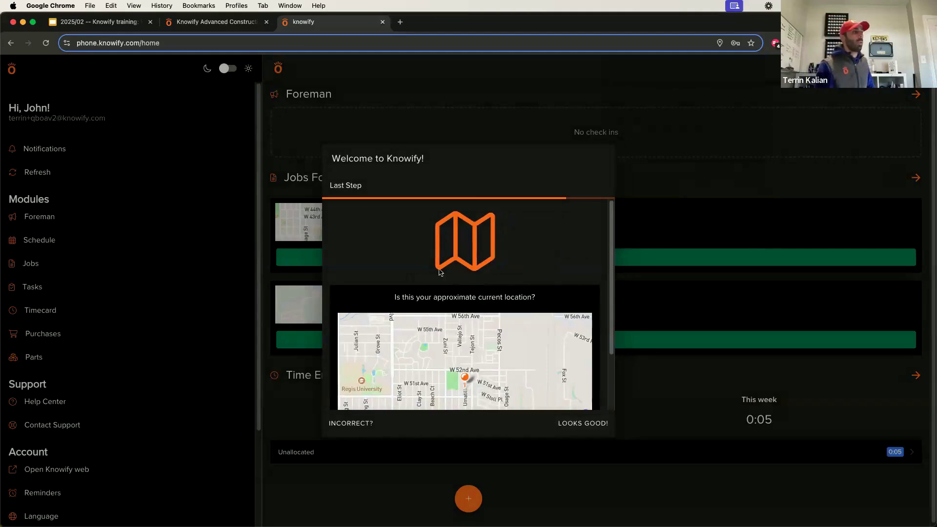
left_click(609, 424)
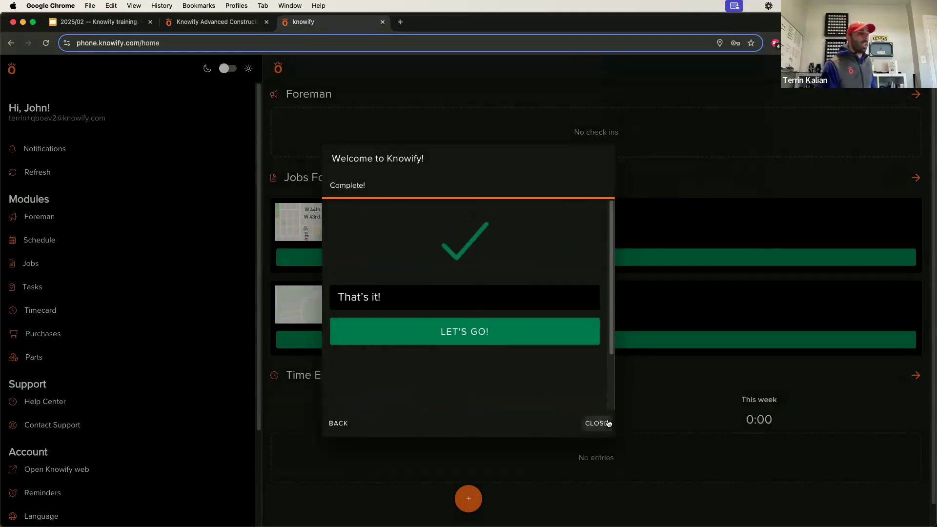
left_click(554, 329)
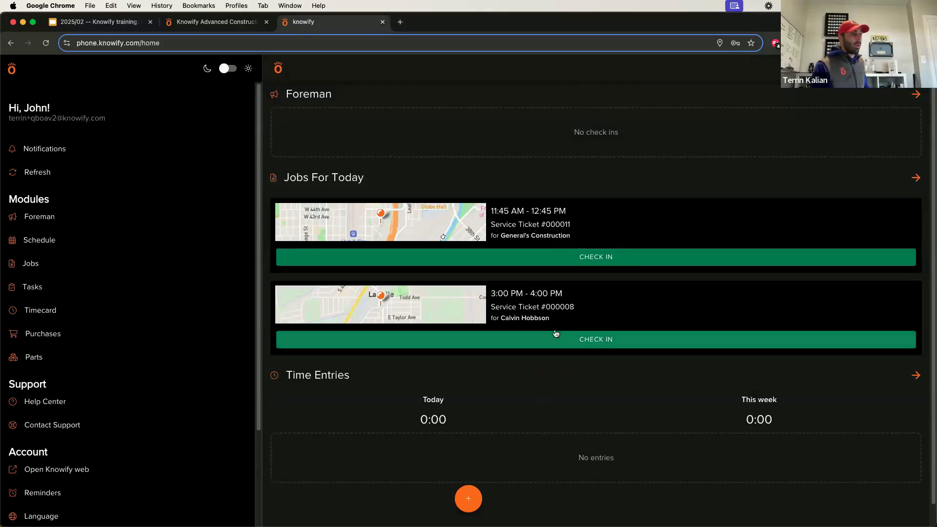
left_click(547, 223)
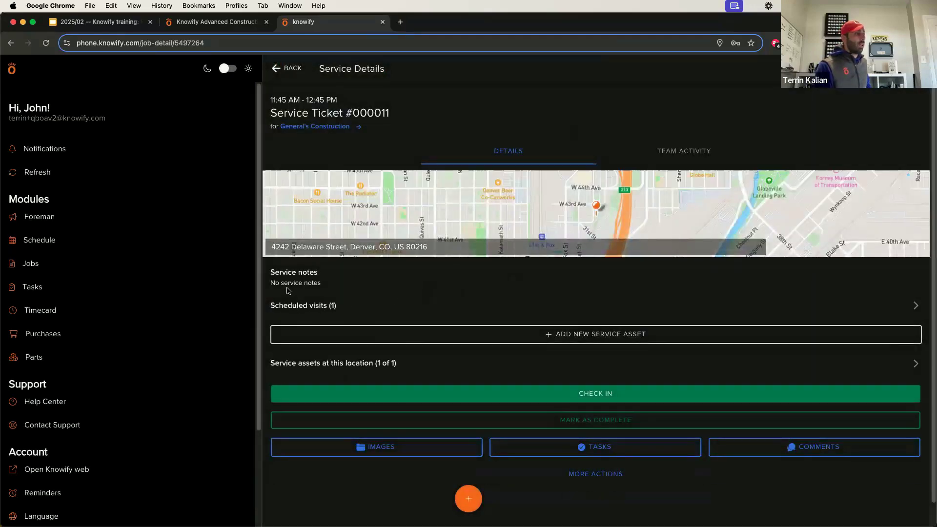
Open the job card, then start a new service asset and discard it unsaved.
left_click_drag(280, 283, 323, 285)
left_click(322, 287)
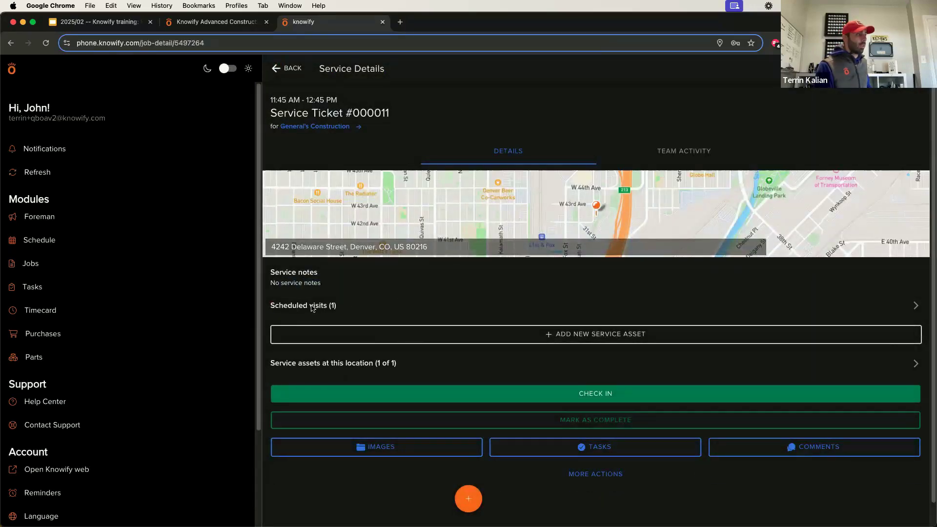
left_click(621, 335)
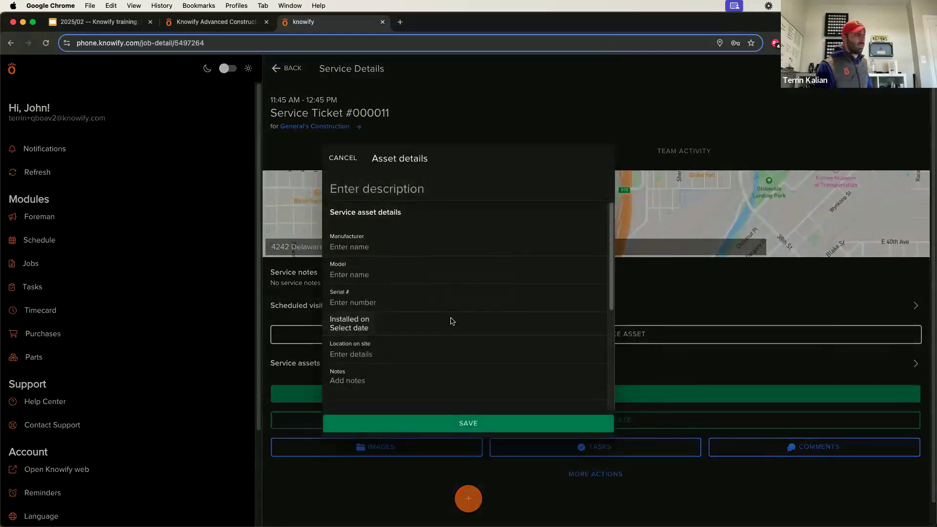
scroll(450, 320, "down", 5)
scroll(448, 319, "up", 5)
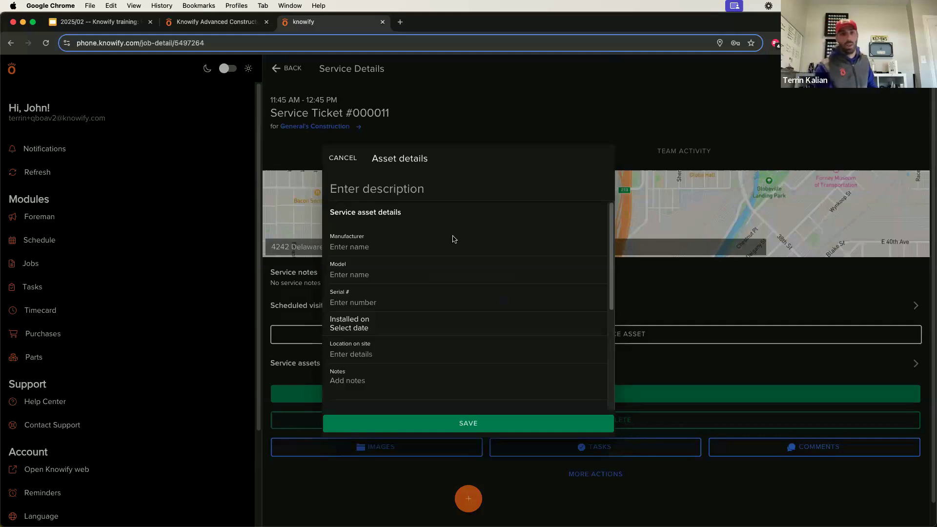
scroll(399, 303, "down", 2)
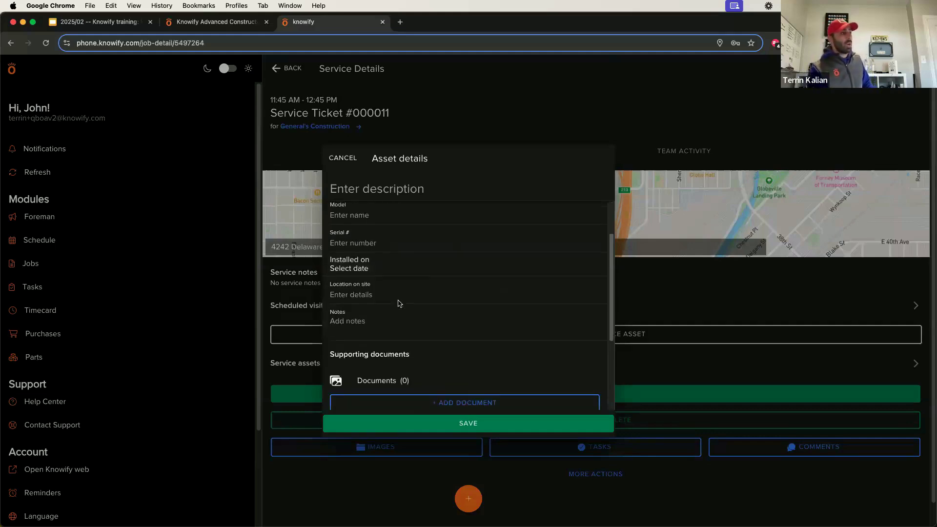
scroll(400, 303, "down", 3)
scroll(433, 326, "up", 5)
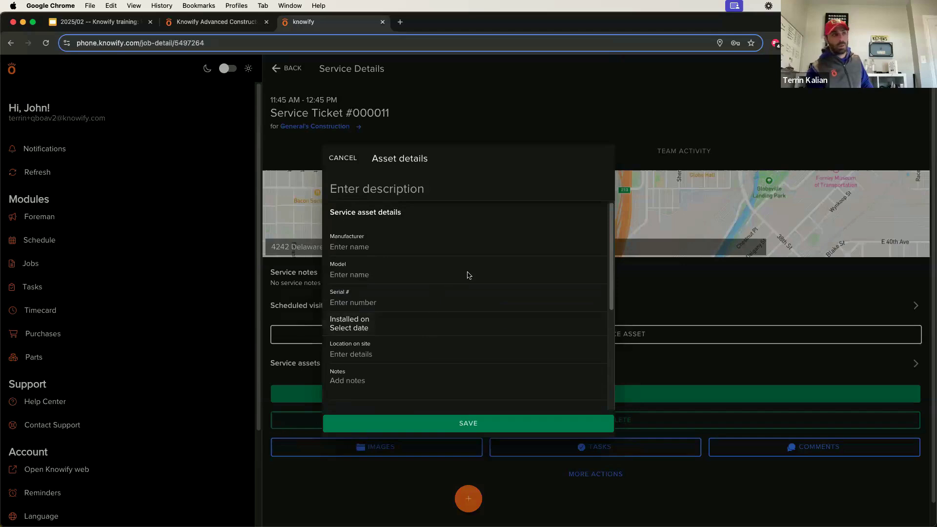
left_click(357, 160)
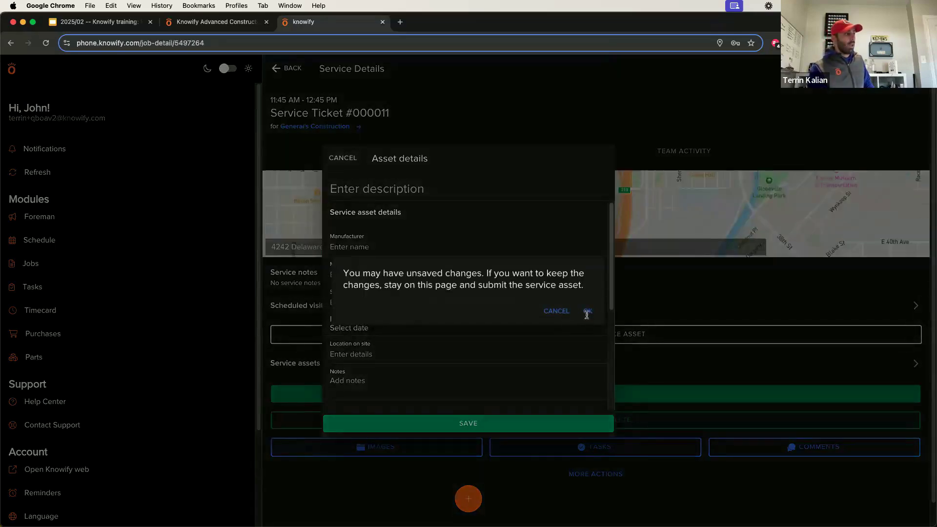
left_click(588, 312)
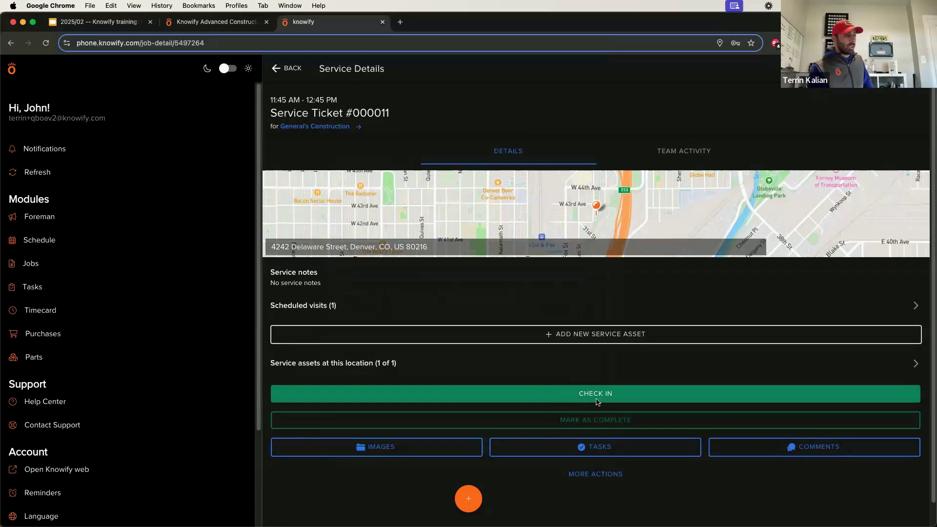
Mark Service Ticket #000011 complete, sign the job summary, and confirm completion.
left_click(593, 420)
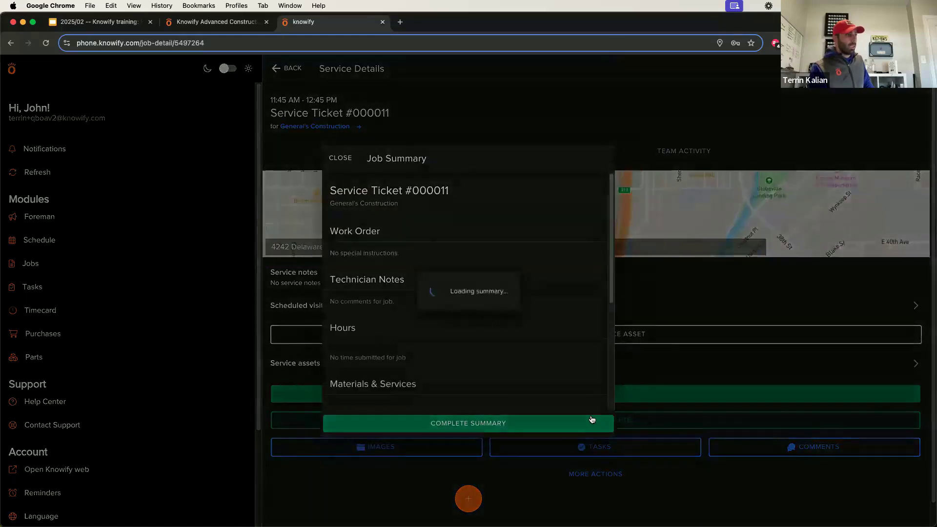
scroll(438, 334, "down", 5)
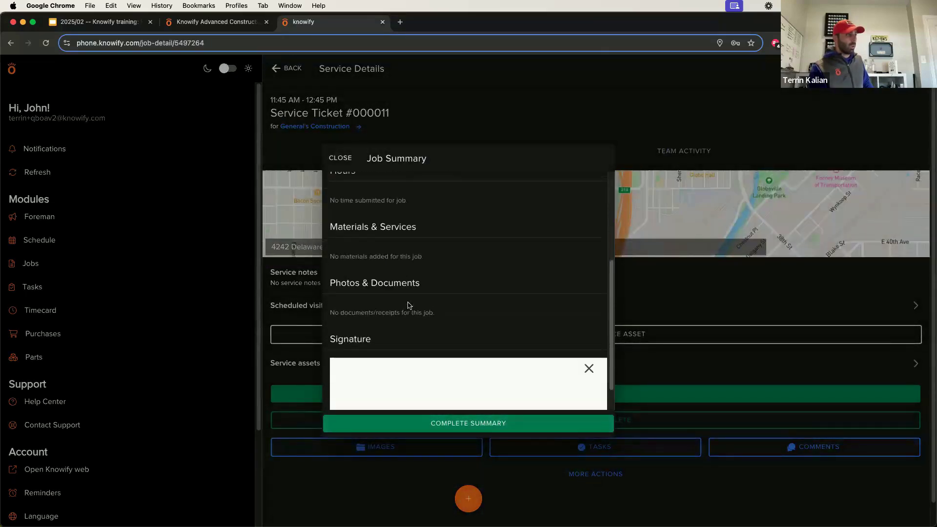
left_click_drag(365, 376, 365, 374)
left_click_drag(367, 349, 386, 348)
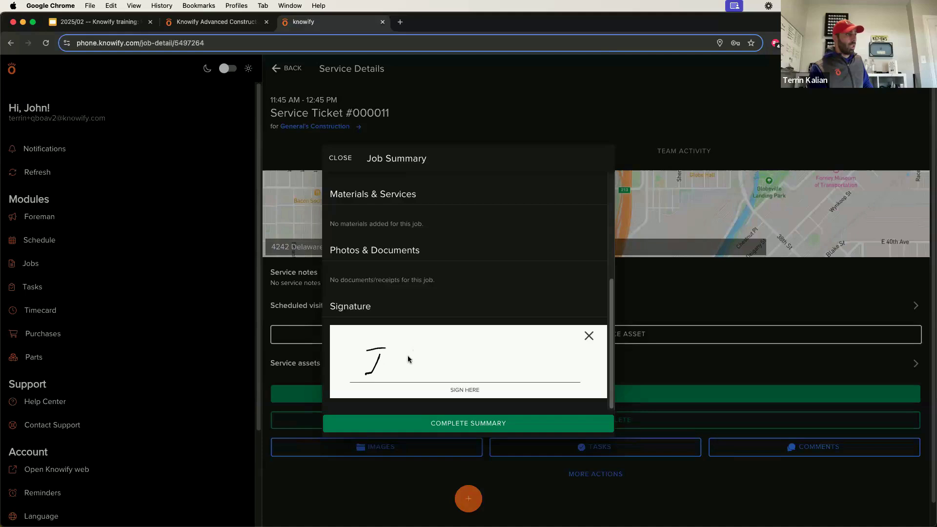
left_click_drag(508, 379, 504, 377)
left_click(468, 424)
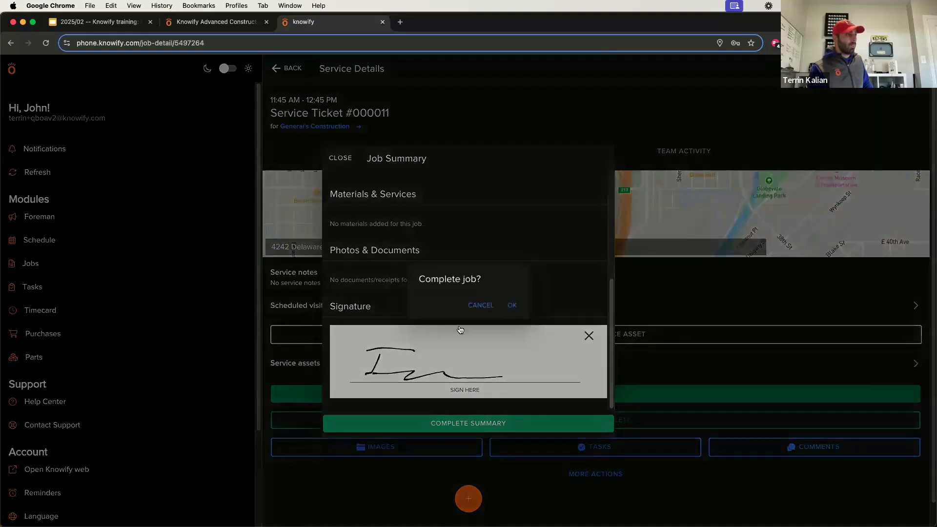
left_click(513, 306)
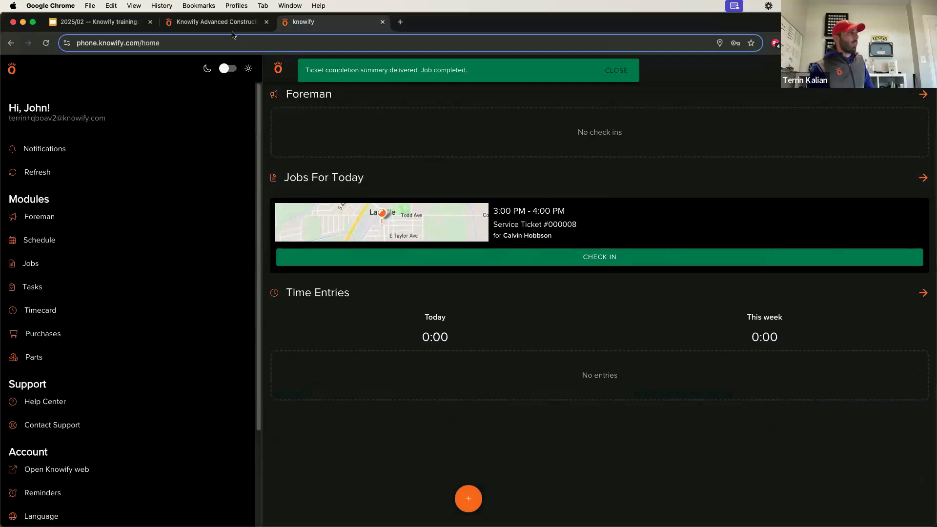
In the web service jobs table view, search for ticket 0011 and check its status.
left_click(220, 22)
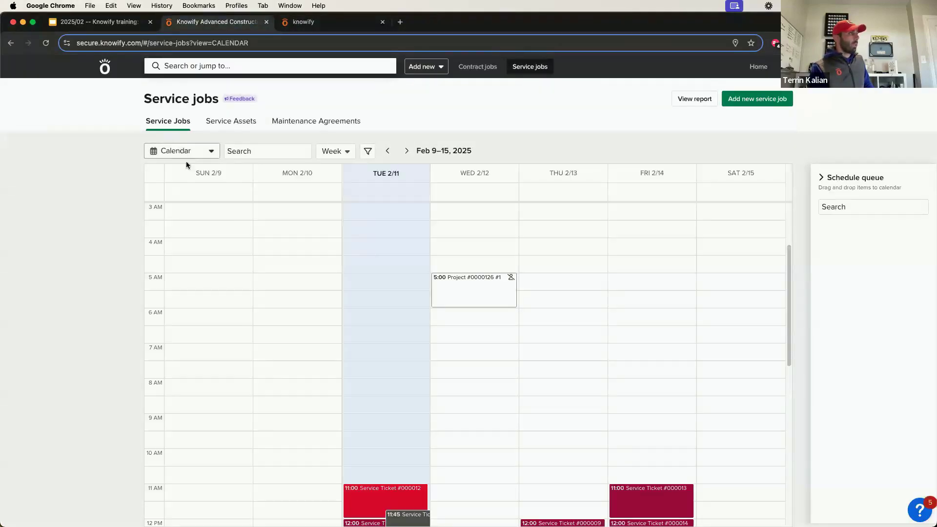
left_click(186, 155)
left_click(271, 153)
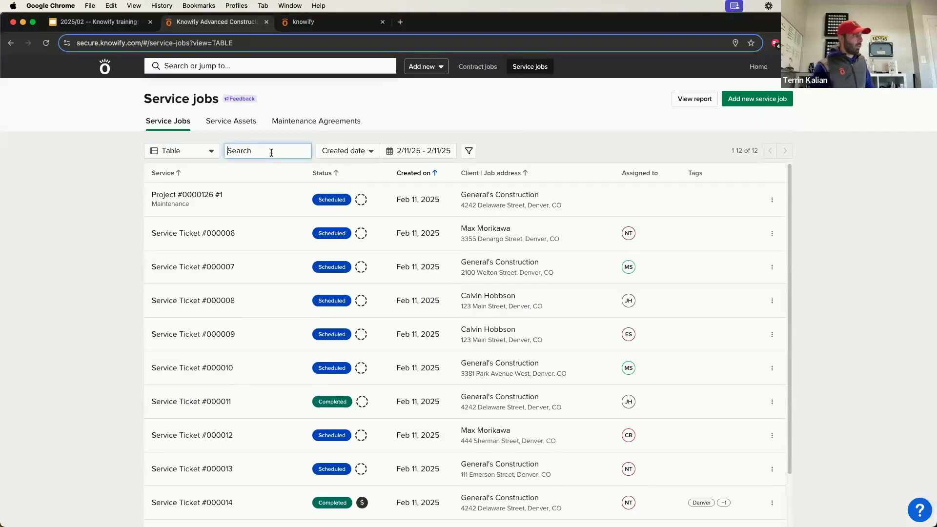
type("11")
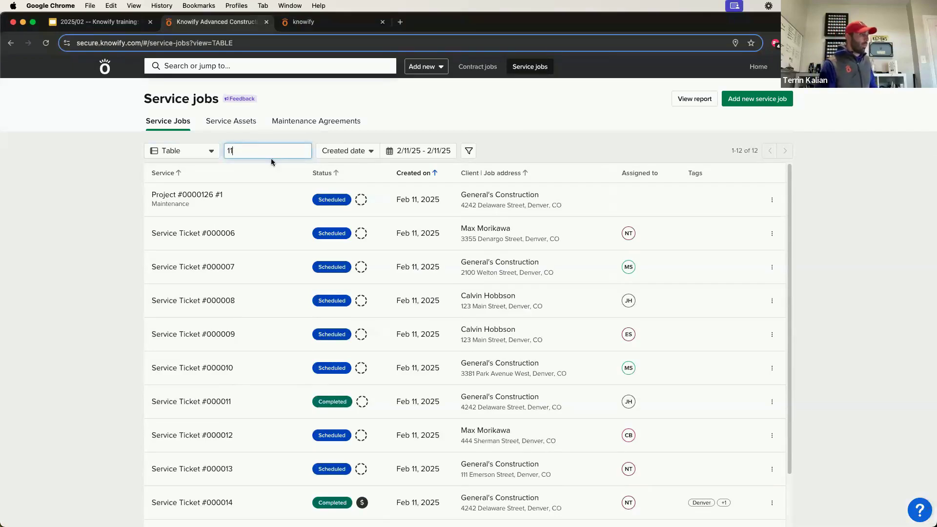
type("0")
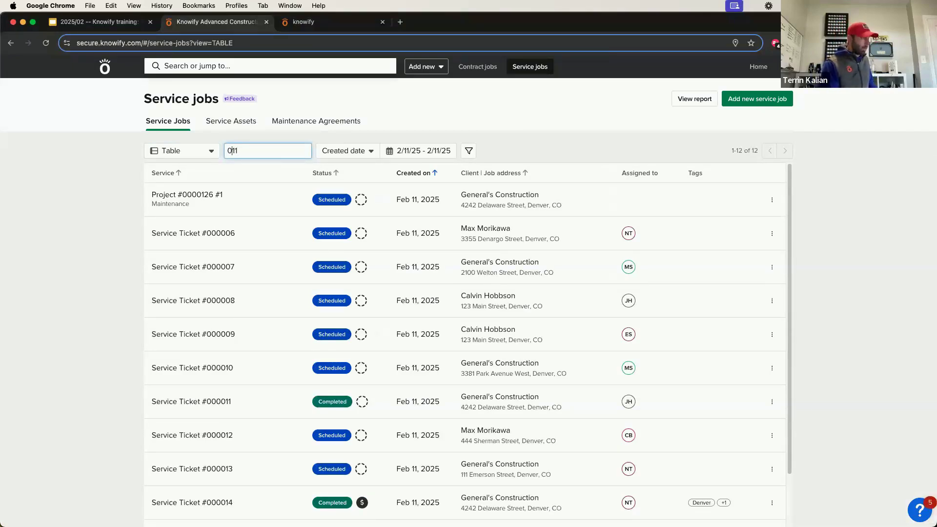
type("0")
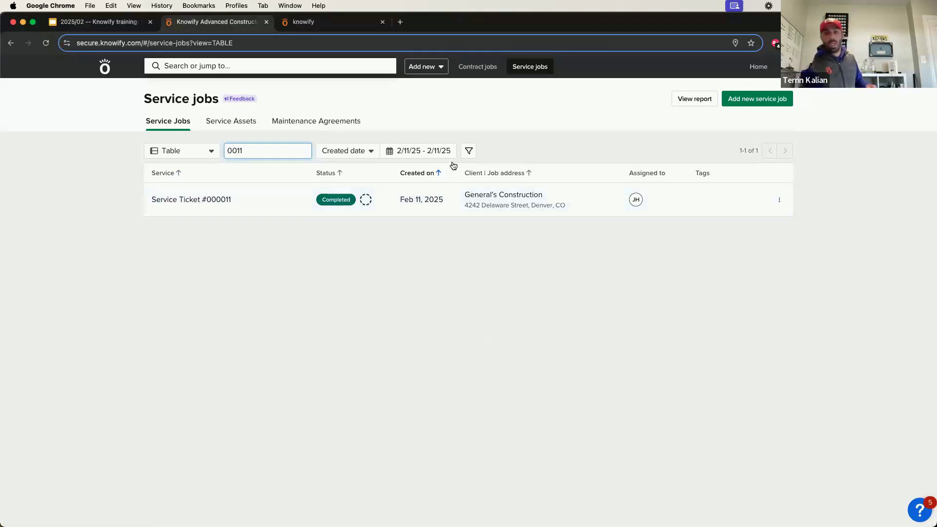
left_click(390, 120)
Glance at the field app and service assets list, then trim the search's last digit.
key("ctrl+Tab")
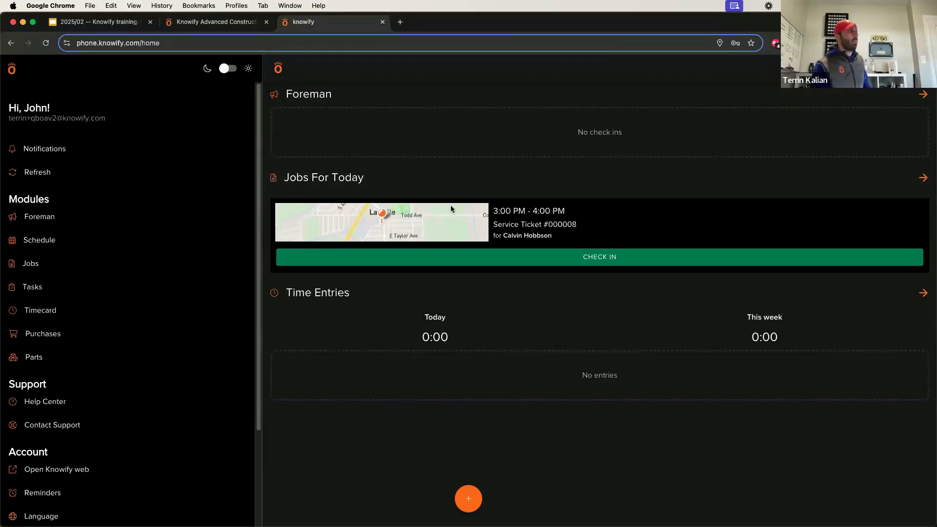
key("ctrl+shift+Tab")
left_click(238, 122)
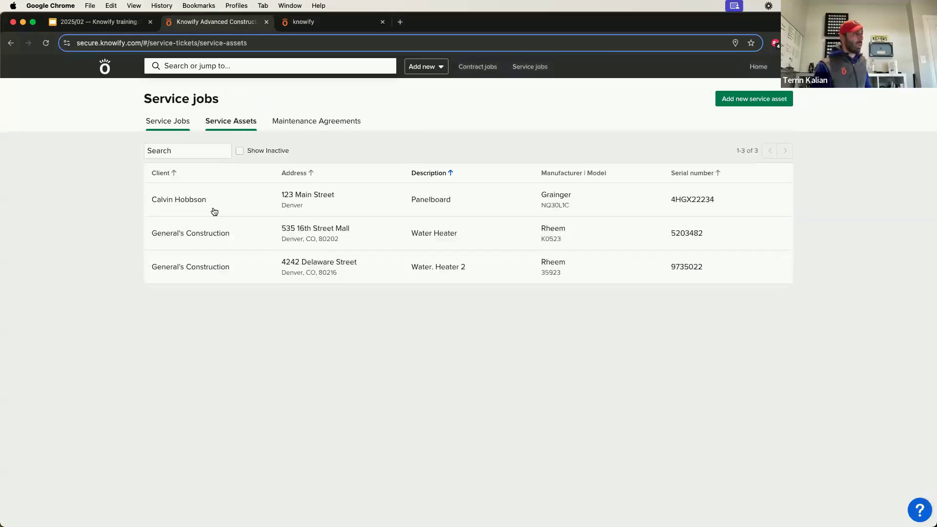
left_click(296, 150)
key("BackSpace")
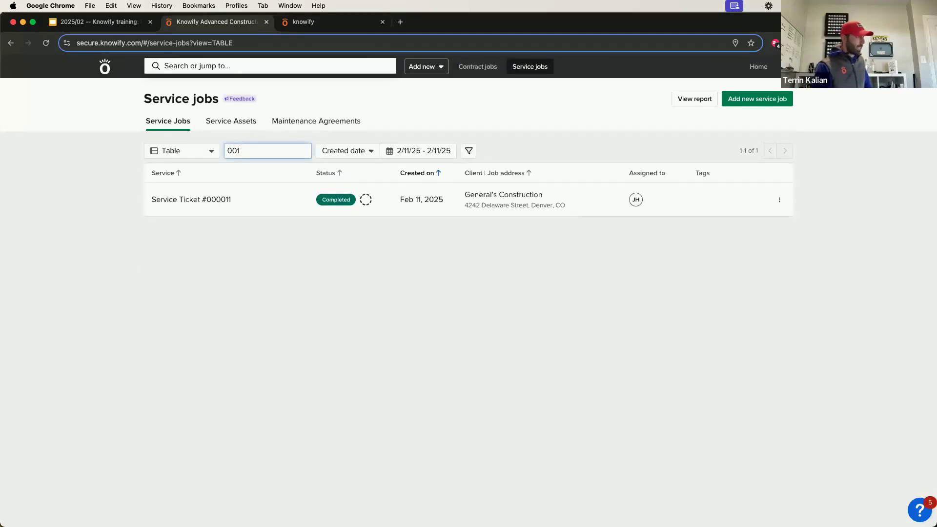
Search 0014, edit Service Ticket #000014, add a second technician to the visit, and save.
type("4")
left_click(645, 184)
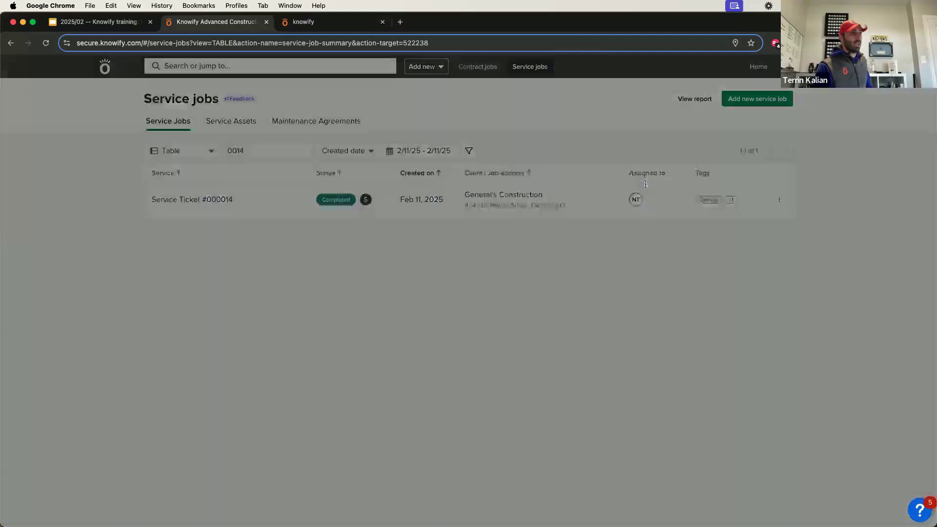
left_click(885, 104)
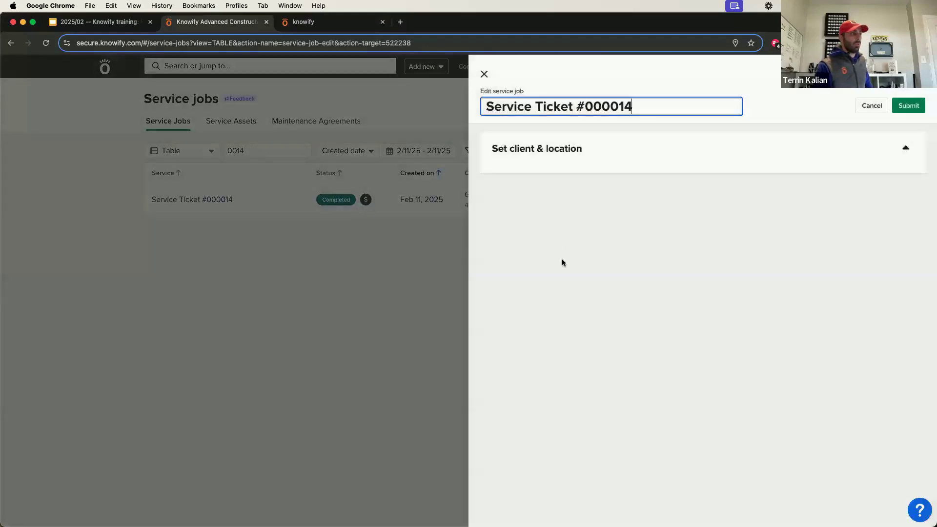
scroll(549, 332, "down", 5)
scroll(550, 406, "down", 5)
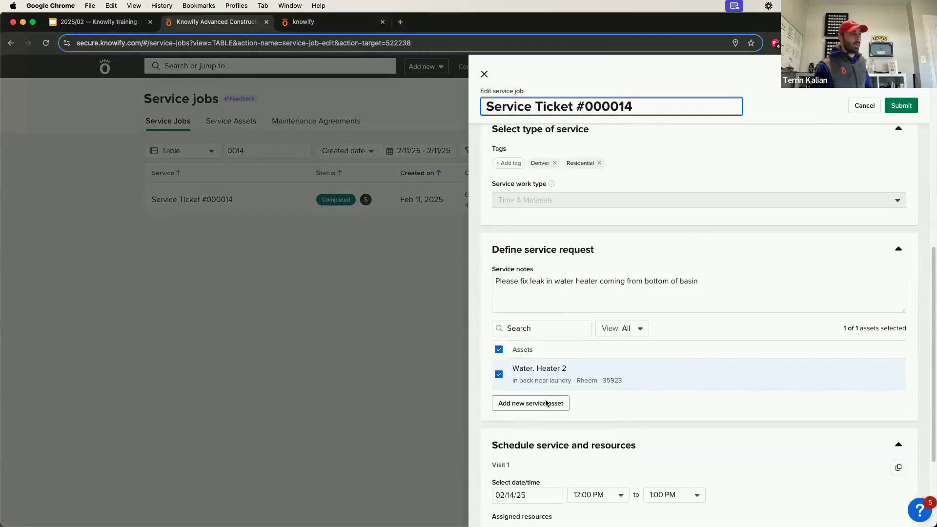
left_click(519, 397)
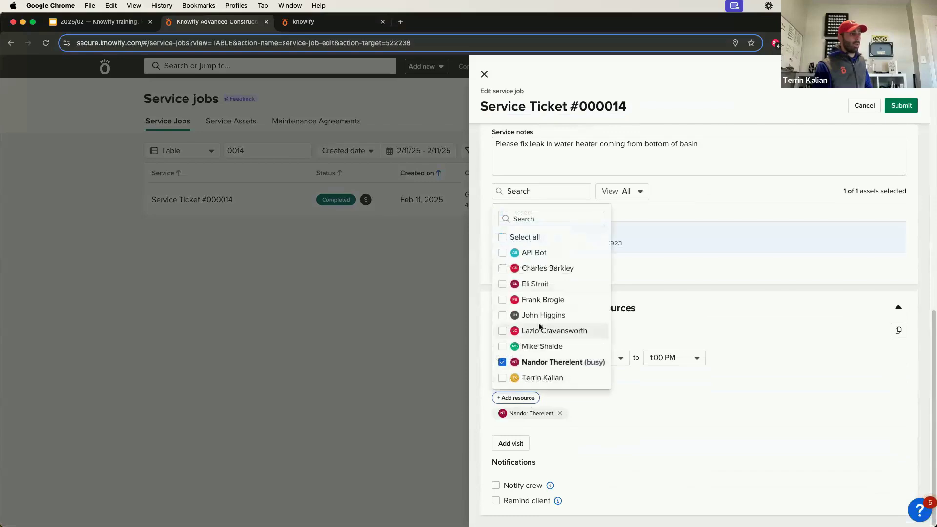
left_click(539, 315)
left_click(902, 106)
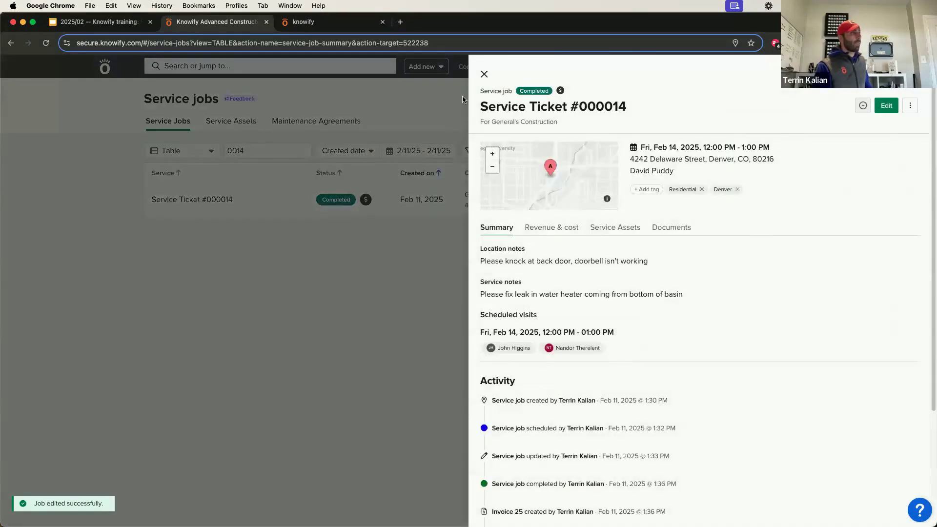
Check the field app's jobs list and Foreman check-in page, then return to web service jobs.
left_click(389, 131)
key("ctrl+Tab")
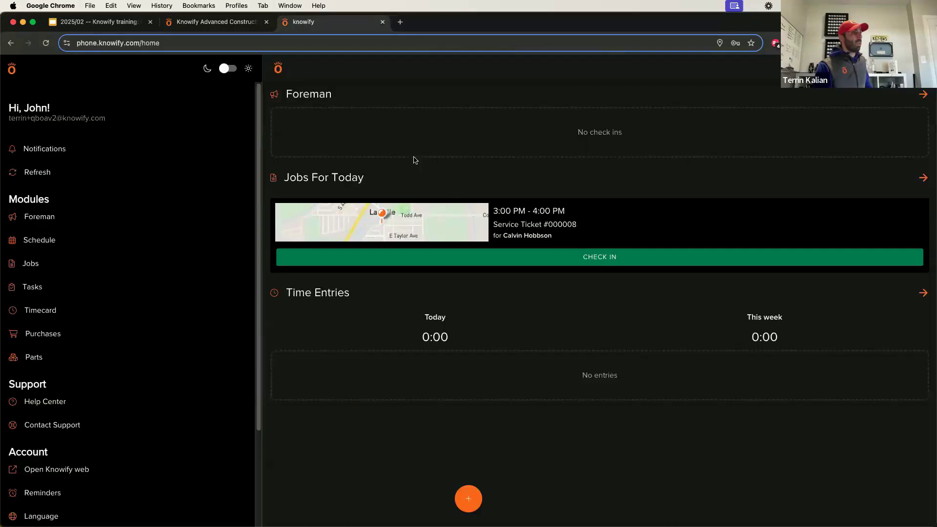
left_click(581, 181)
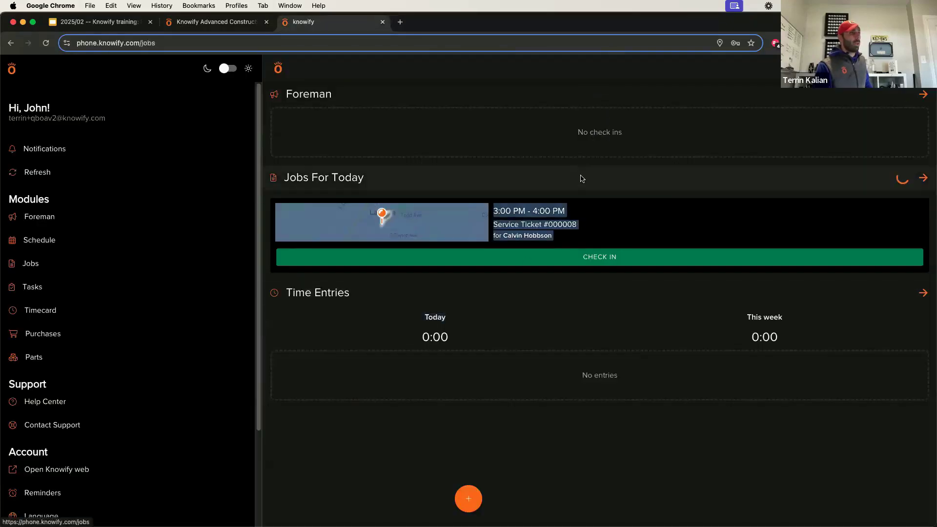
left_click(283, 73)
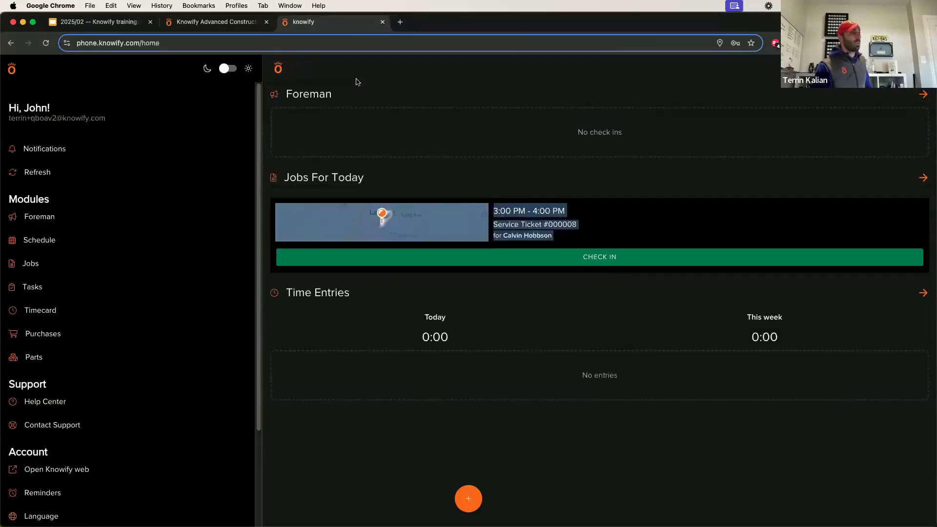
left_click_drag(427, 111, 426, 126)
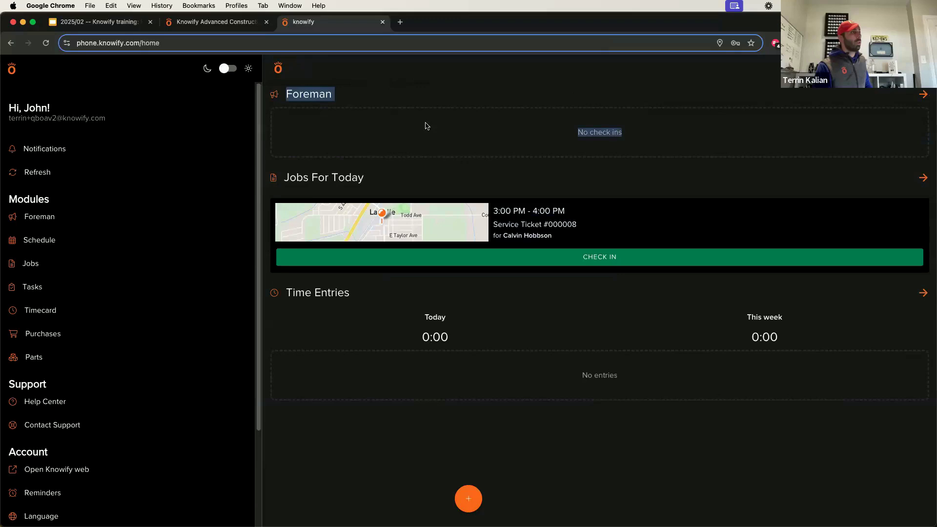
left_click(422, 96)
left_click(285, 72)
left_click(217, 22)
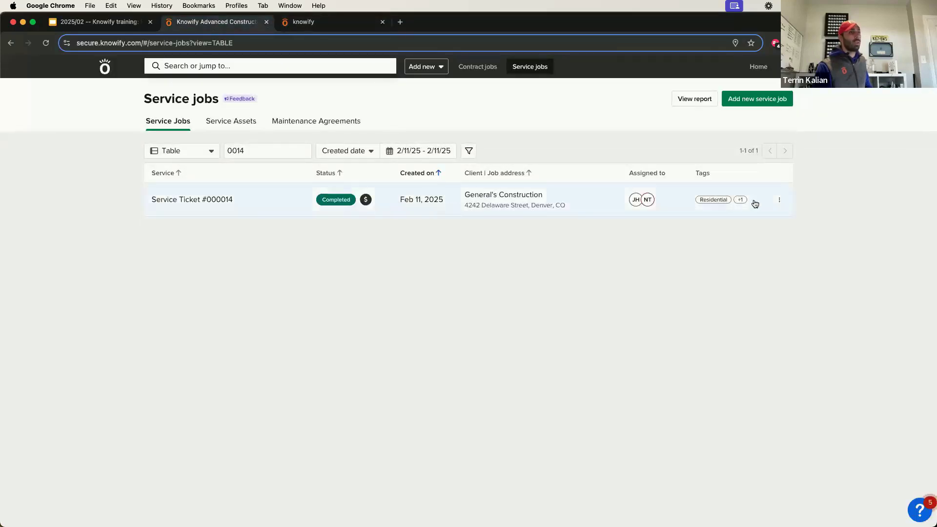
Draft a service job for General's Construction at address 424, preview the water heater asset, then cancel.
left_click(752, 99)
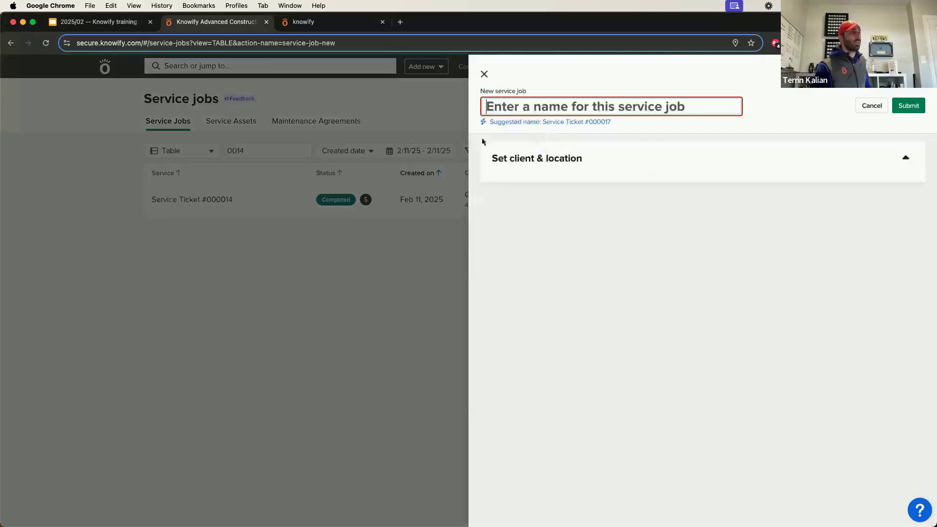
left_click(561, 124)
left_click(549, 181)
left_click(540, 230)
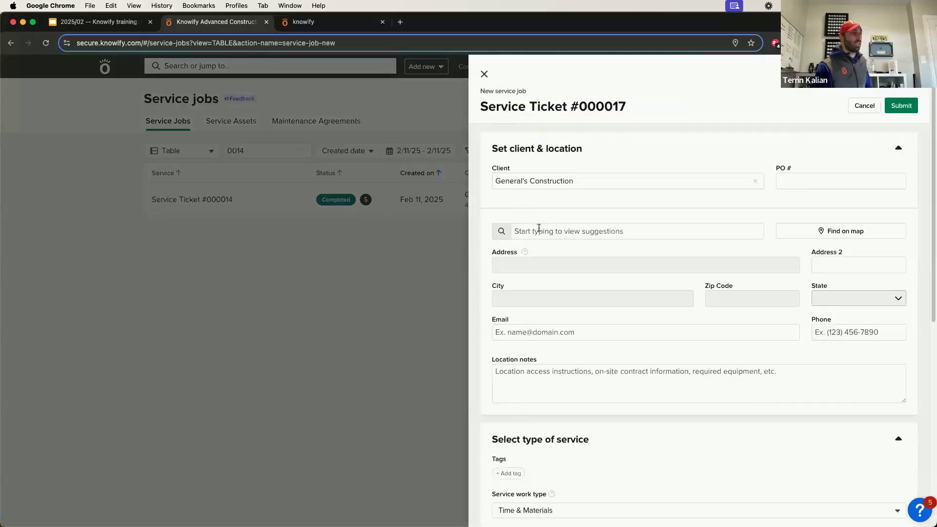
left_click(545, 217)
type("424")
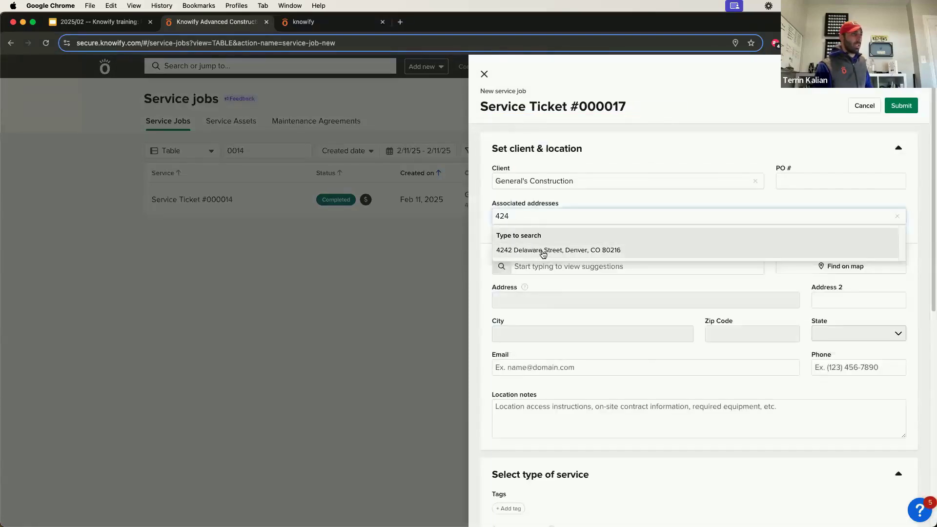
left_click(543, 252)
scroll(561, 305, "down", 5)
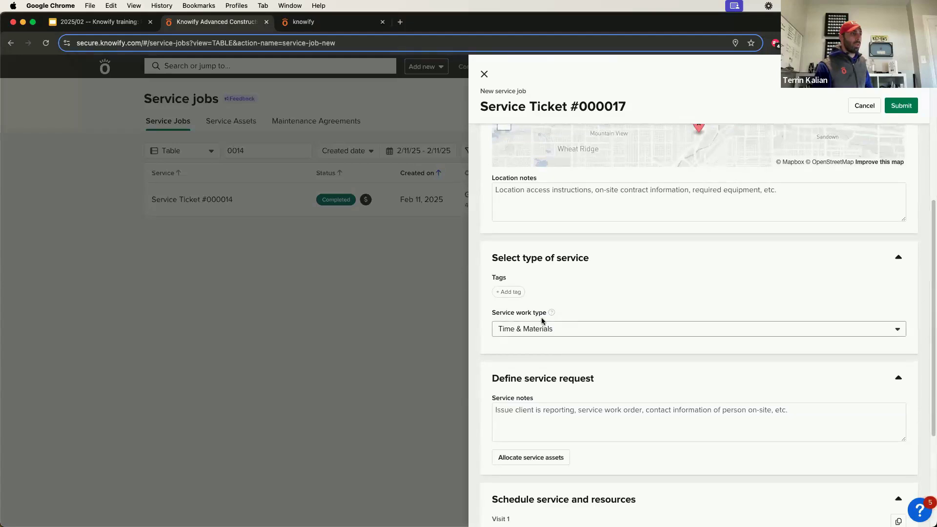
scroll(542, 388, "down", 2)
left_click(541, 389)
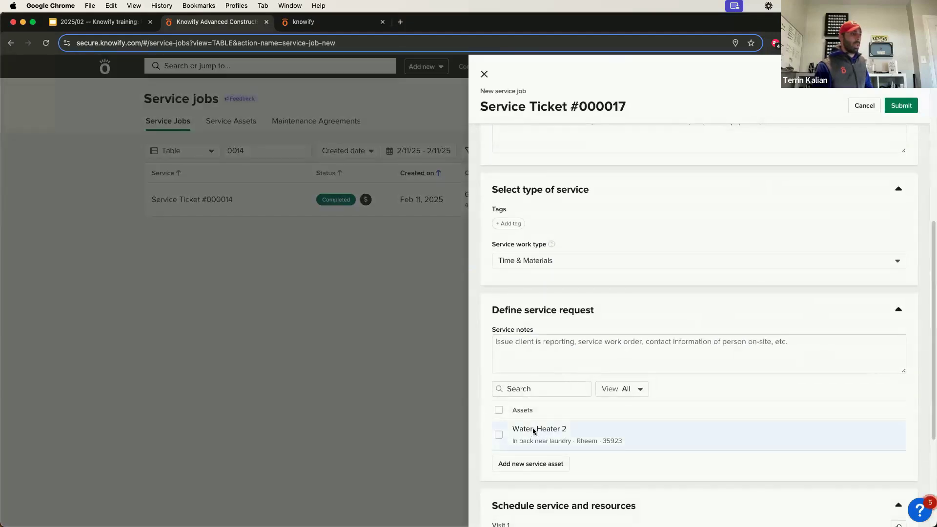
left_click(533, 429)
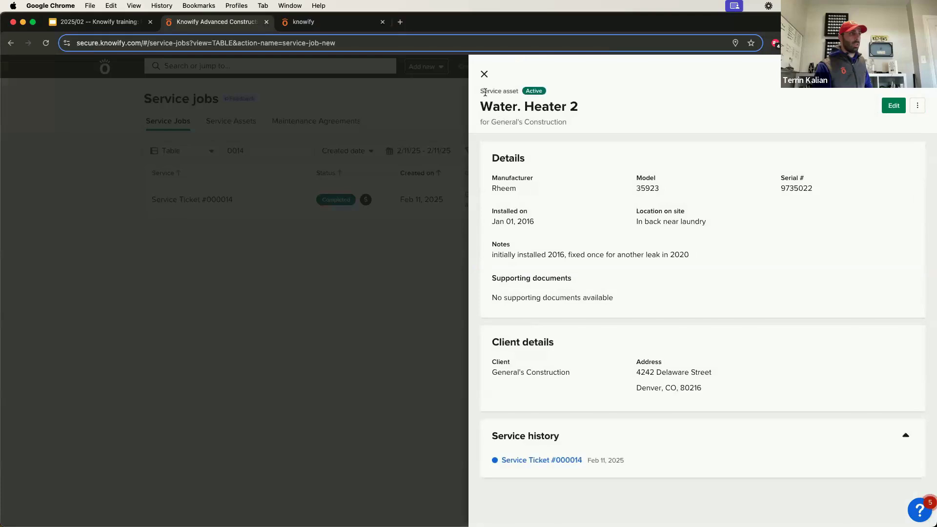
key("Escape")
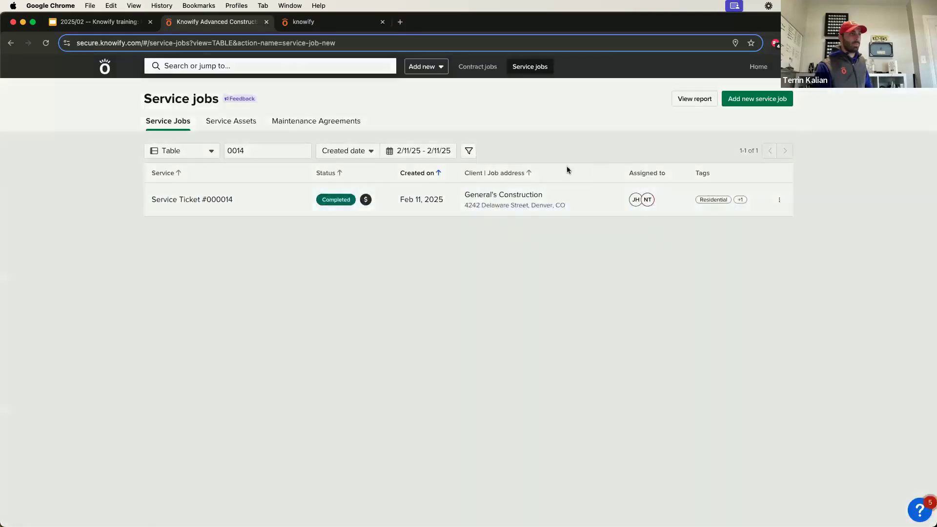
Restart the job with the suggested name, General's Construction, address 424, and the Water. Heater 2 asset.
left_click(565, 122)
left_click(571, 181)
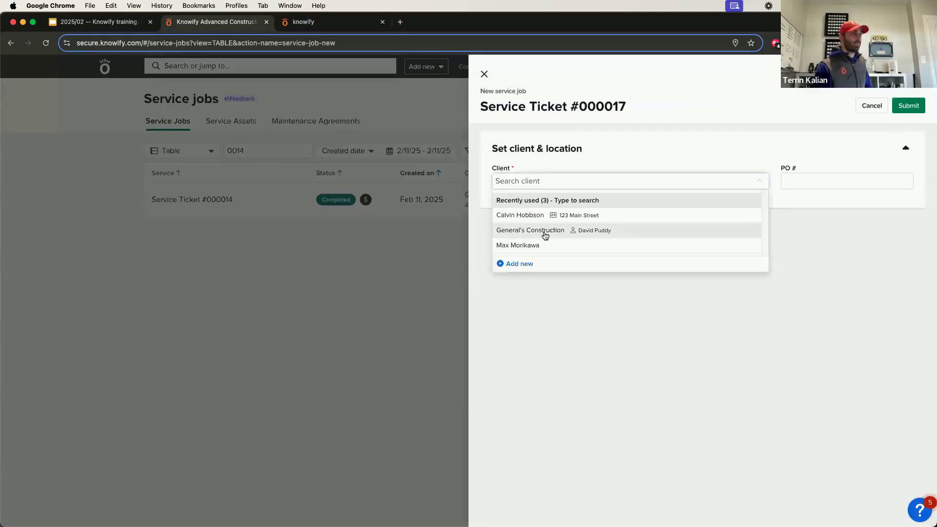
left_click(545, 236)
left_click(538, 267)
type("424")
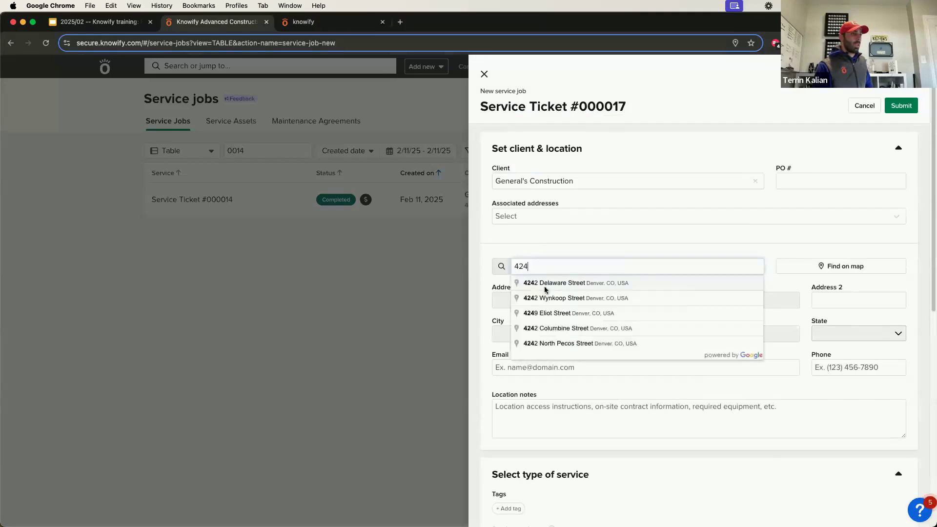
left_click(545, 288)
scroll(521, 416, "down", 5)
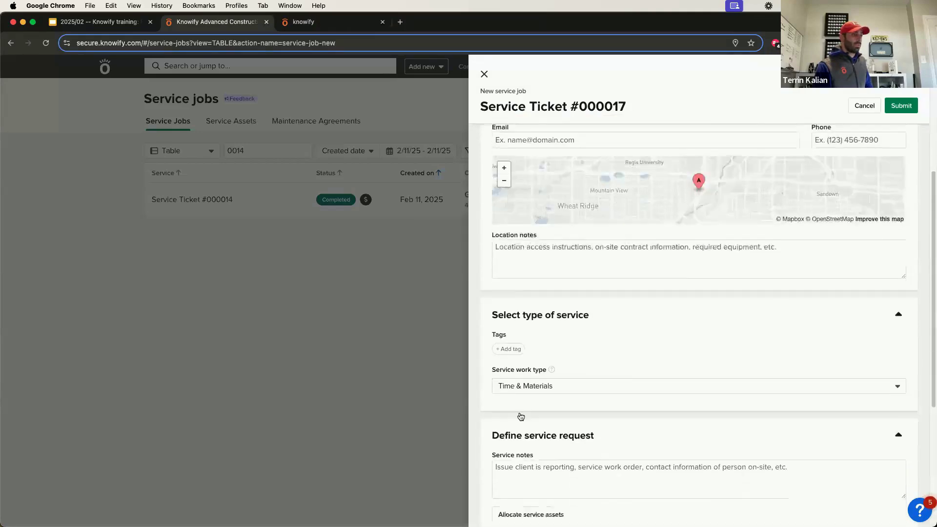
scroll(521, 416, "down", 5)
left_click(506, 285)
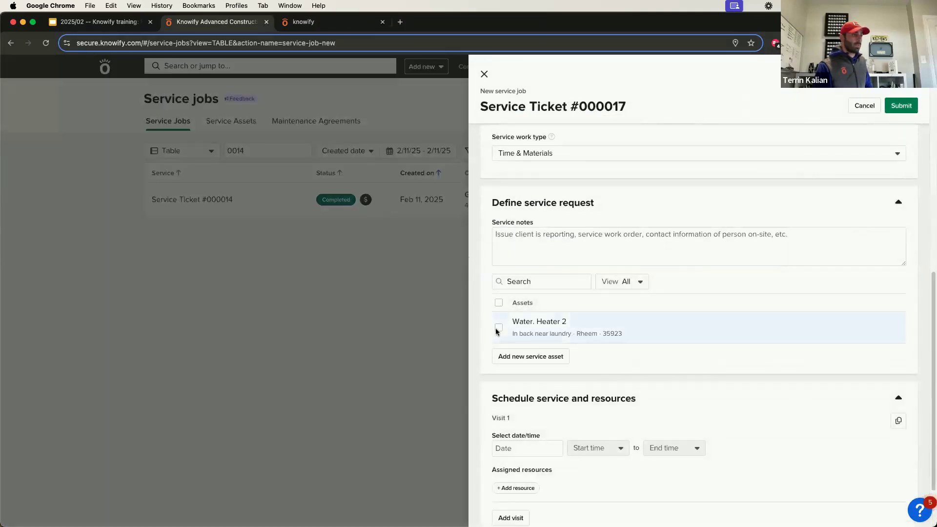
left_click(498, 328)
Schedule the visit for February 11 at 1:45 PM with one technician and submit the job.
scroll(531, 390, "down", 3)
left_click(525, 376)
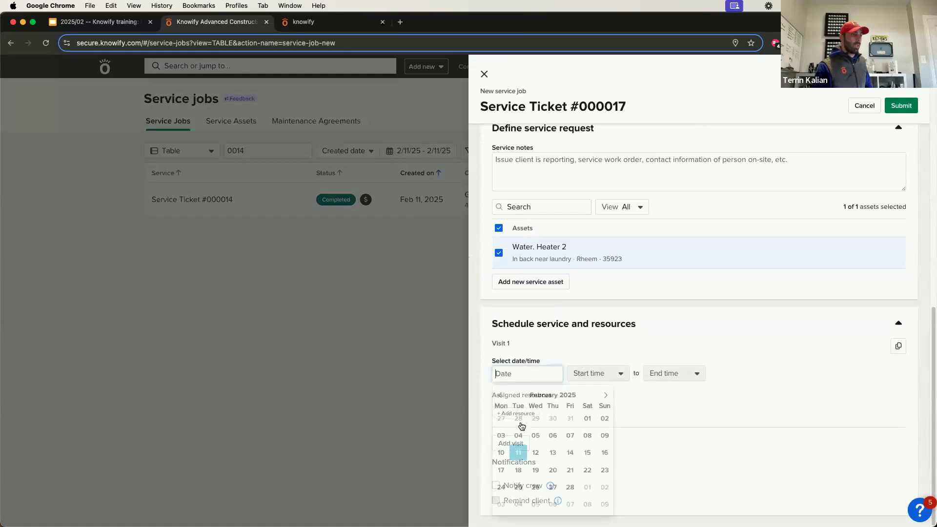
left_click(518, 453)
left_click(593, 374)
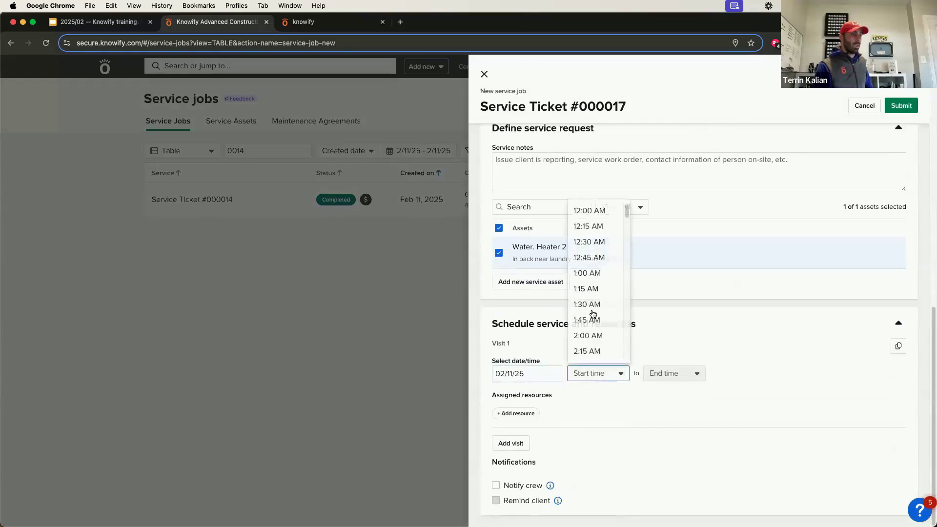
scroll(593, 312, "down", 15)
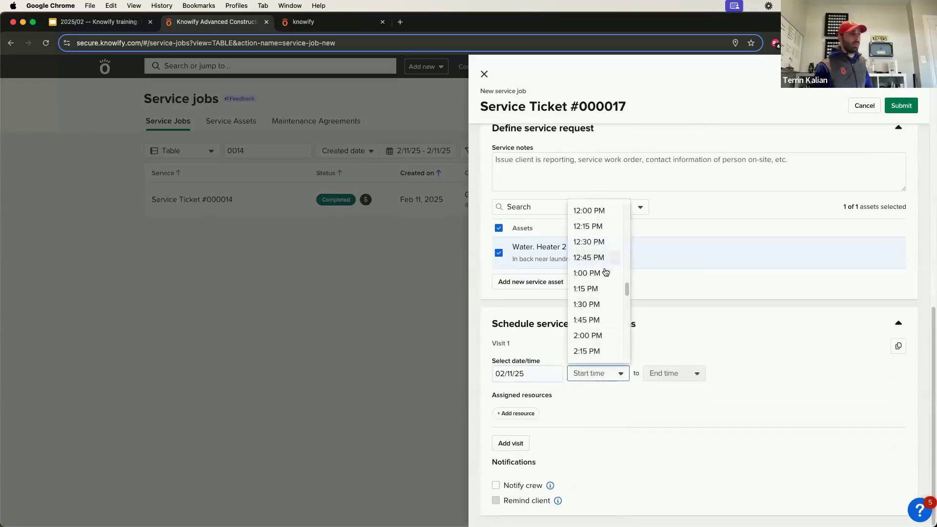
left_click(598, 319)
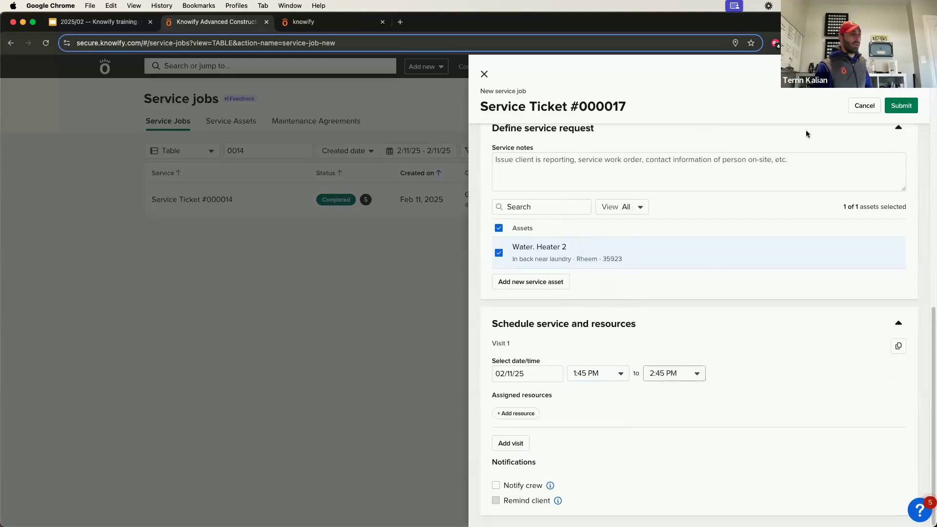
left_click(518, 413)
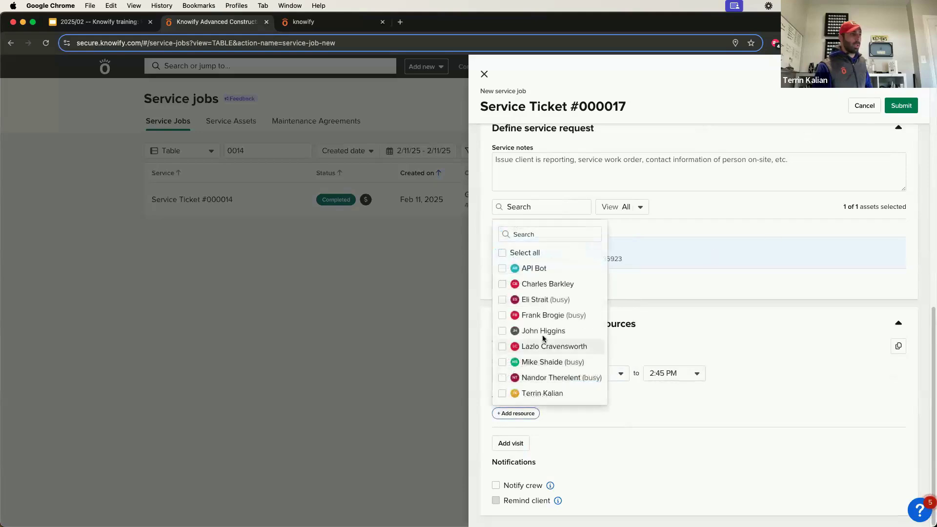
left_click(544, 332)
left_click(885, 105)
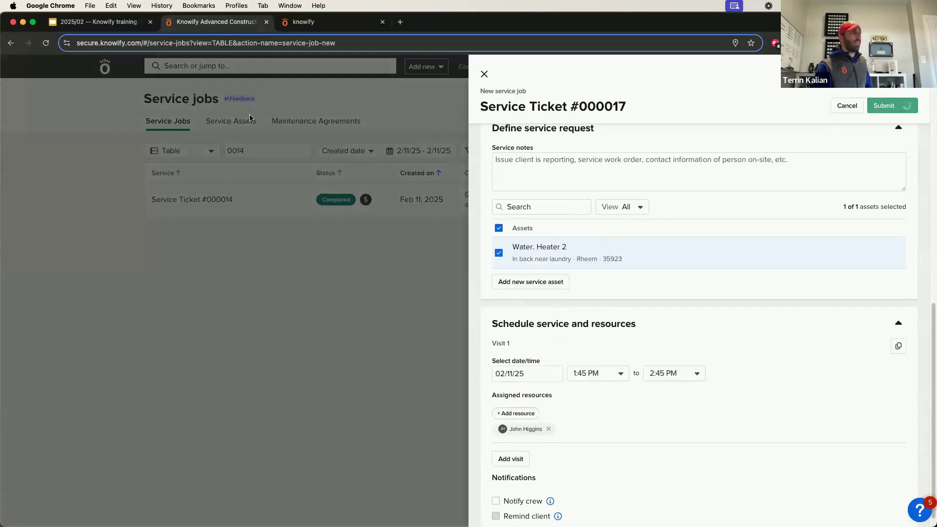
key("ctrl+Tab")
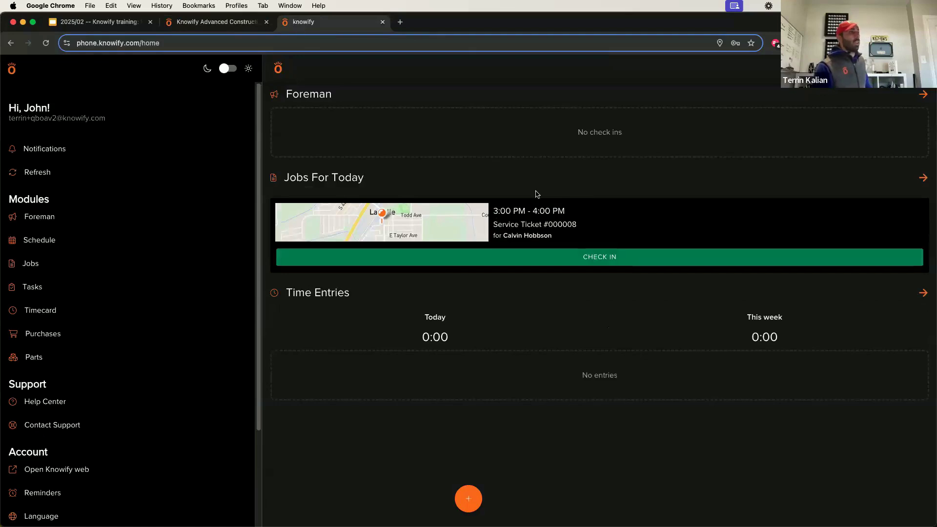
Refresh the field app home, then open Service Ticket #000017 and its water heater asset.
left_click_drag(415, 136, 415, 160)
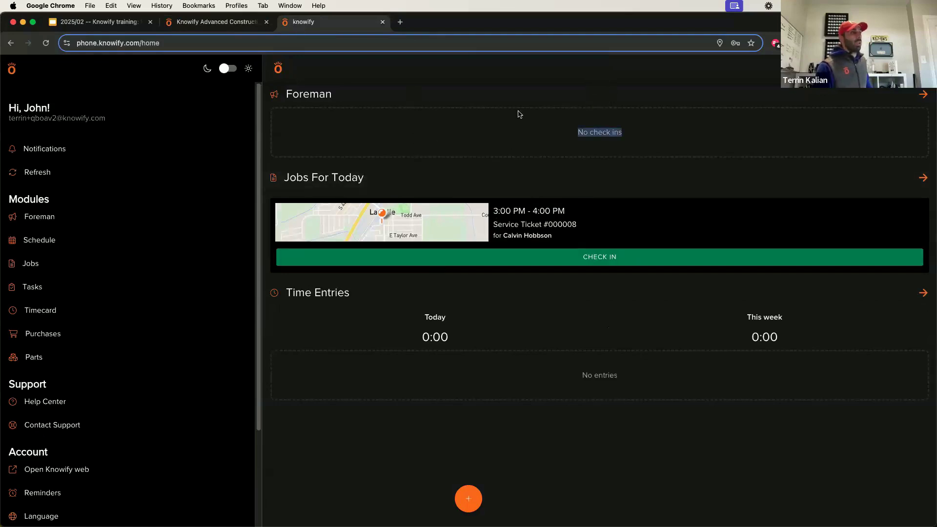
left_click_drag(610, 130, 614, 160)
left_click_drag(580, 306, 580, 356)
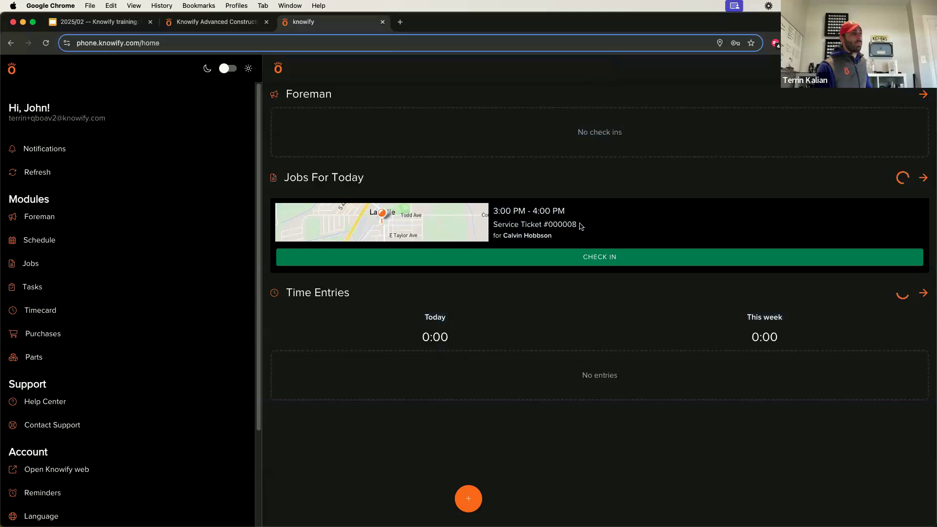
left_click(565, 236)
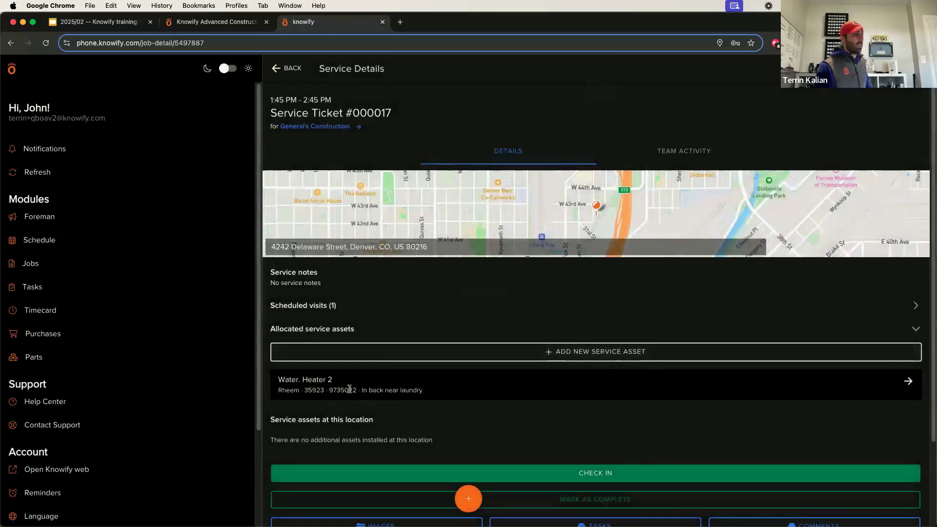
left_click(440, 391)
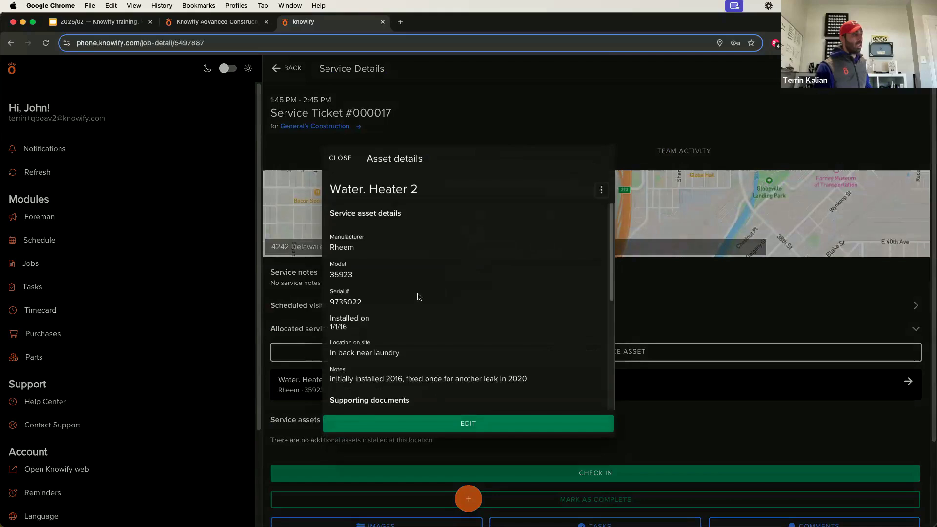
View Service Ticket #000014 from the asset's history, close both details, and return home.
scroll(399, 227, "down", 3)
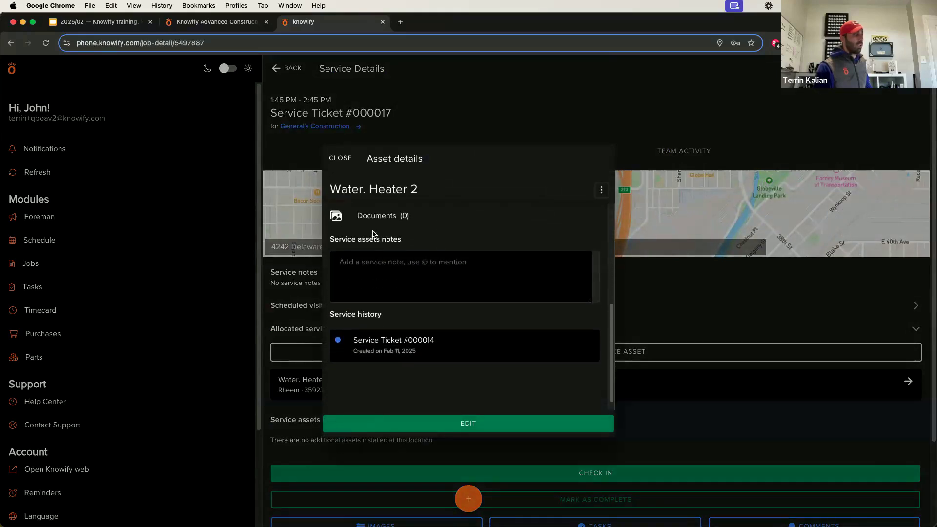
left_click(390, 347)
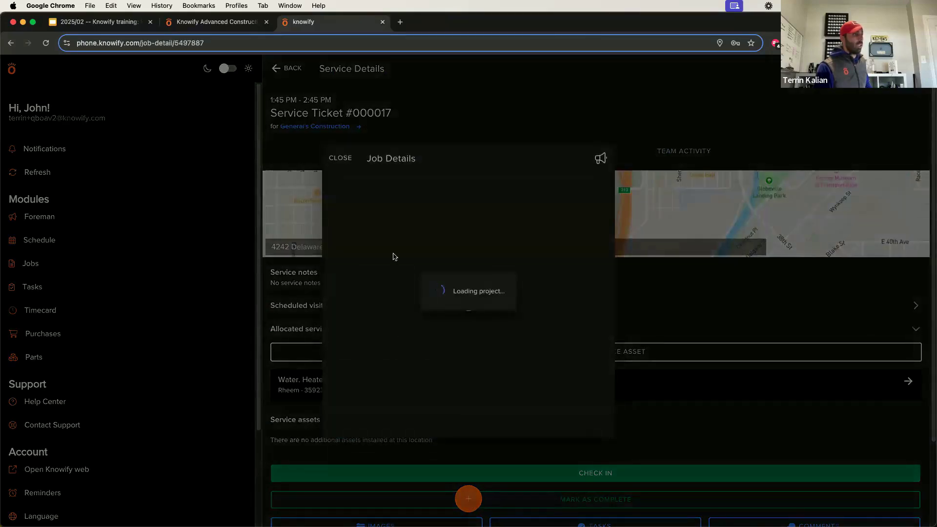
scroll(434, 251, "down", 3)
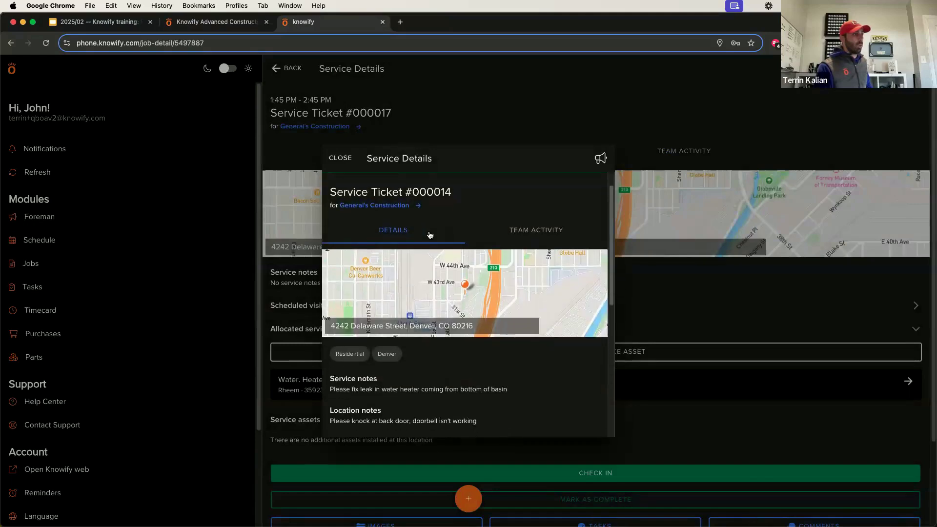
scroll(427, 260, "down", 5)
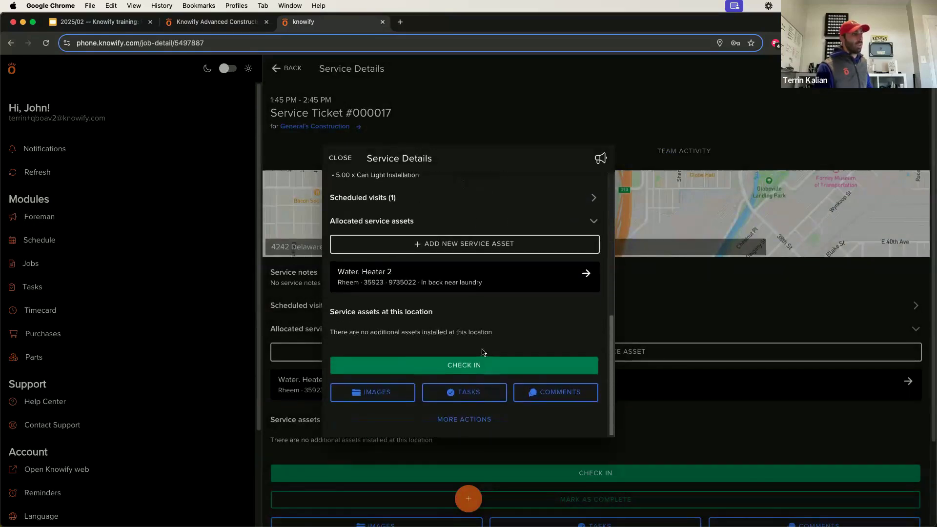
scroll(482, 352, "up", 8)
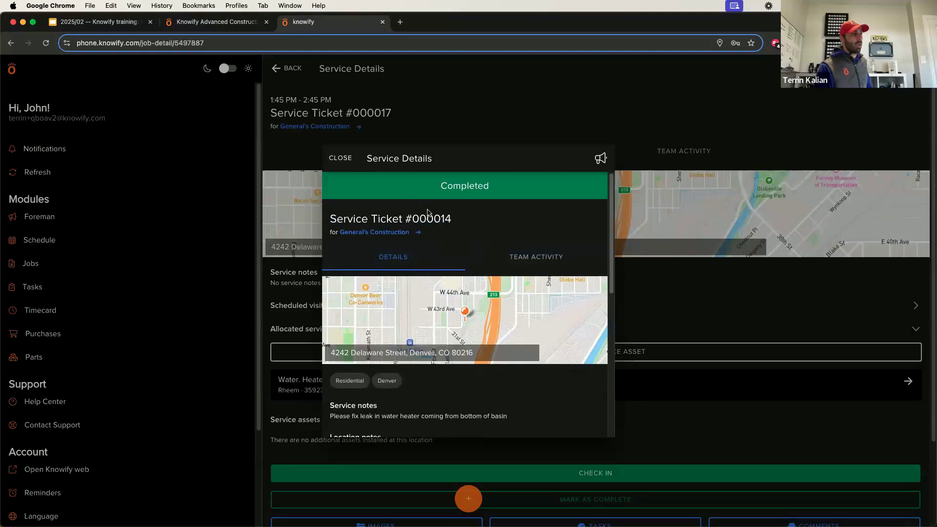
left_click(340, 162)
left_click(340, 156)
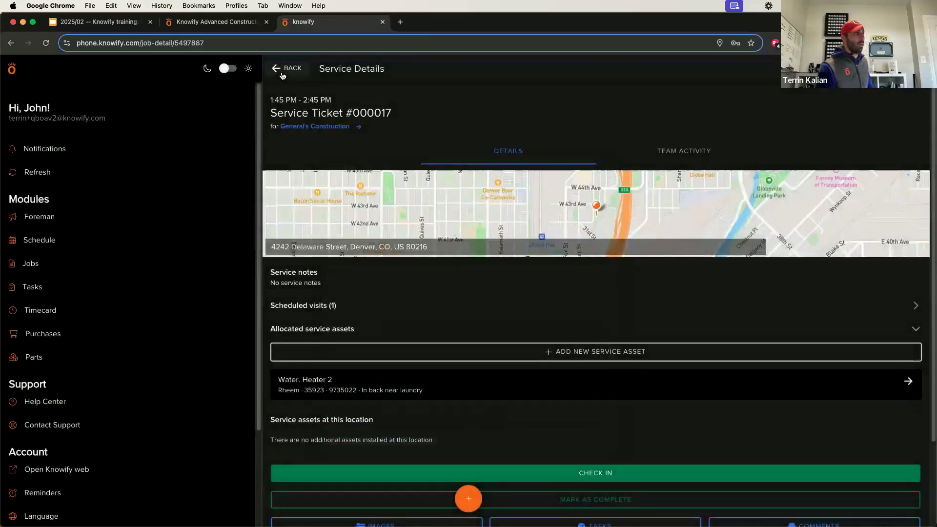
left_click(286, 68)
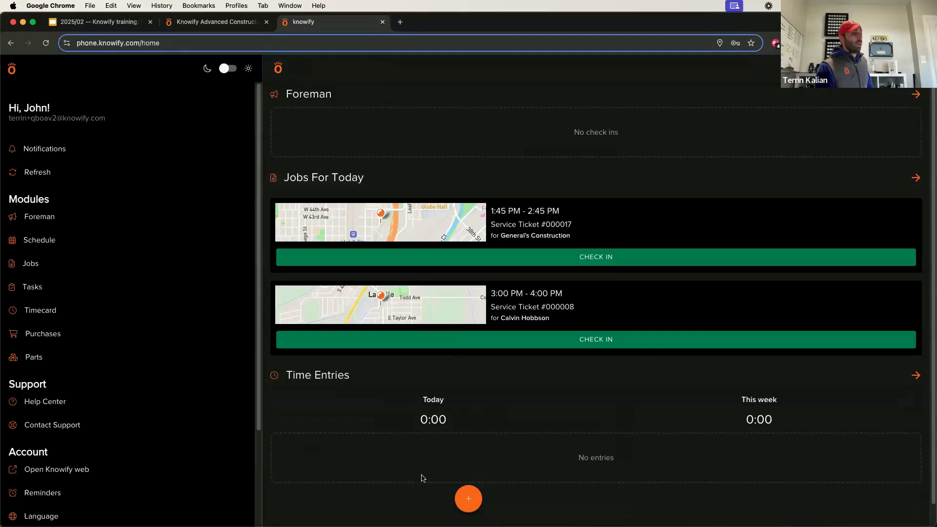
Start a new service job from the quick actions titled 'New Water Heater Install'.
left_click(468, 499)
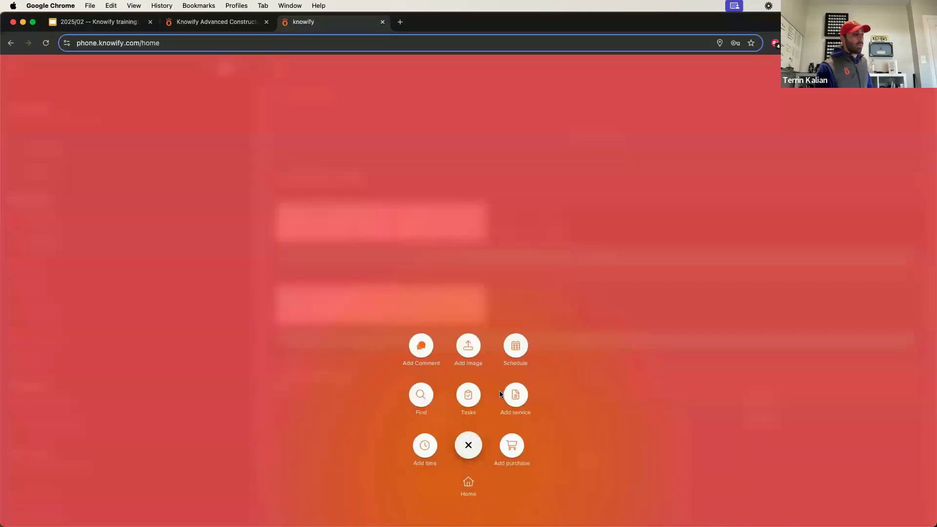
left_click(465, 492)
left_click(460, 498)
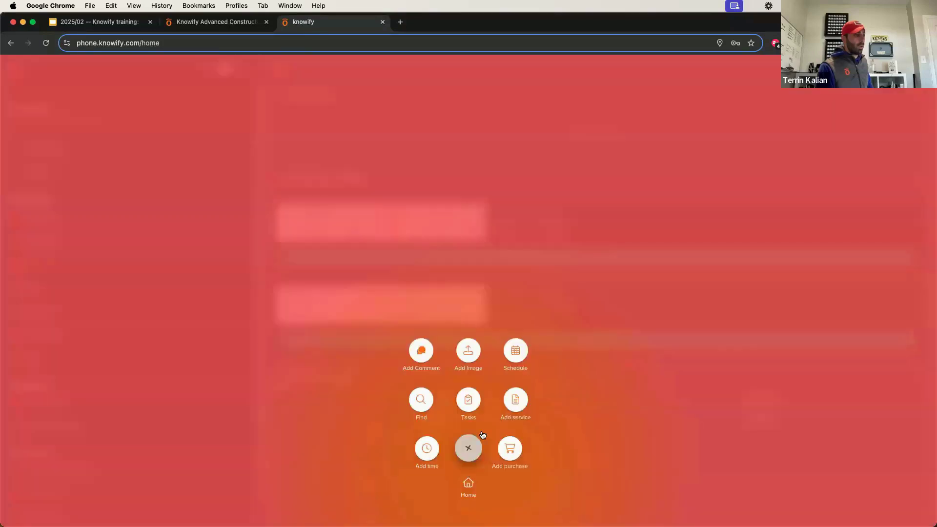
left_click(515, 394)
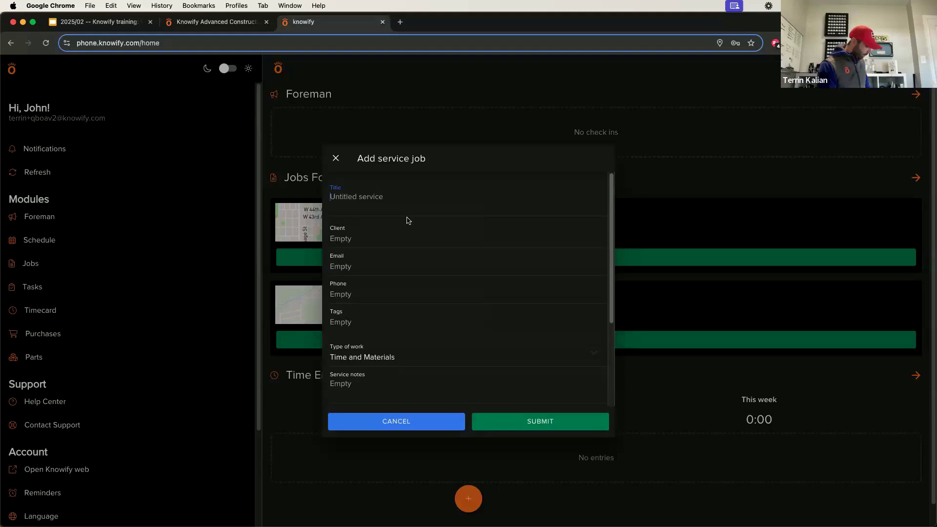
type("New Water Heater Install")
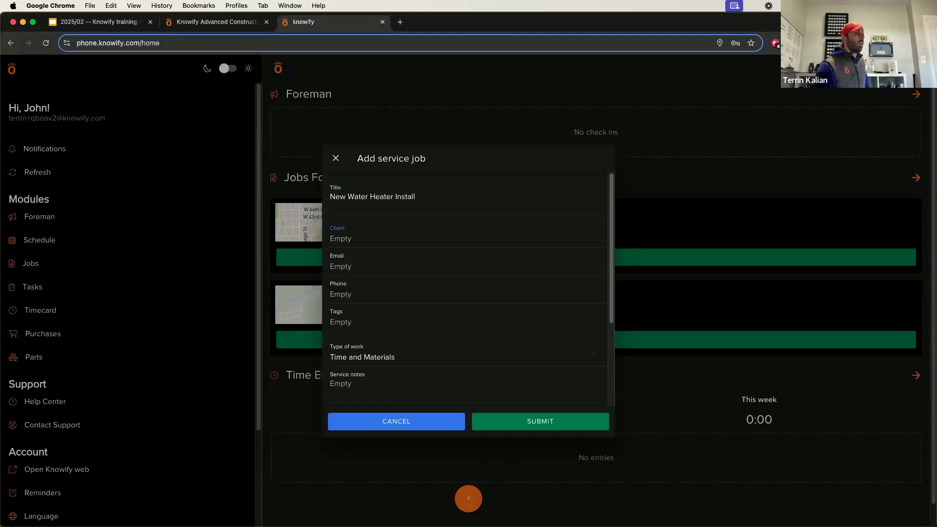
Choose the job's client and use the client's saved address.
left_click(389, 242)
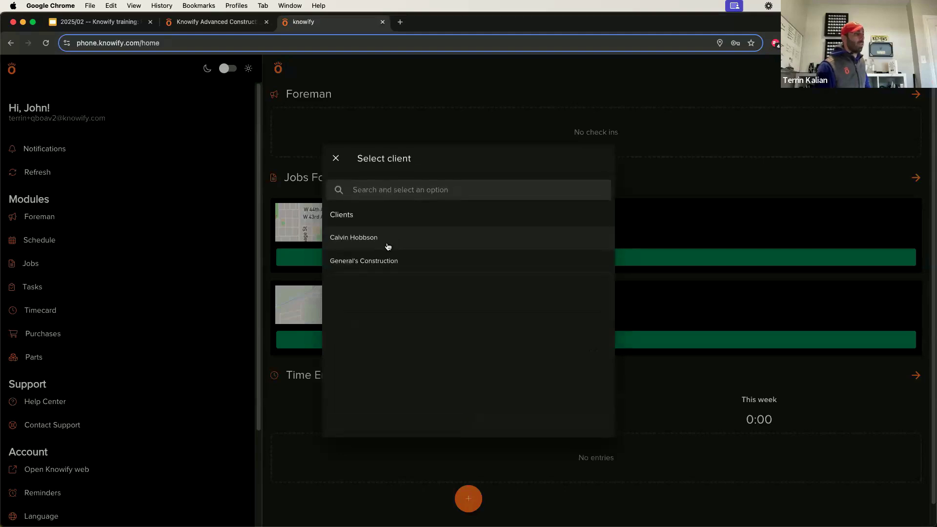
left_click(388, 244)
left_click(378, 259)
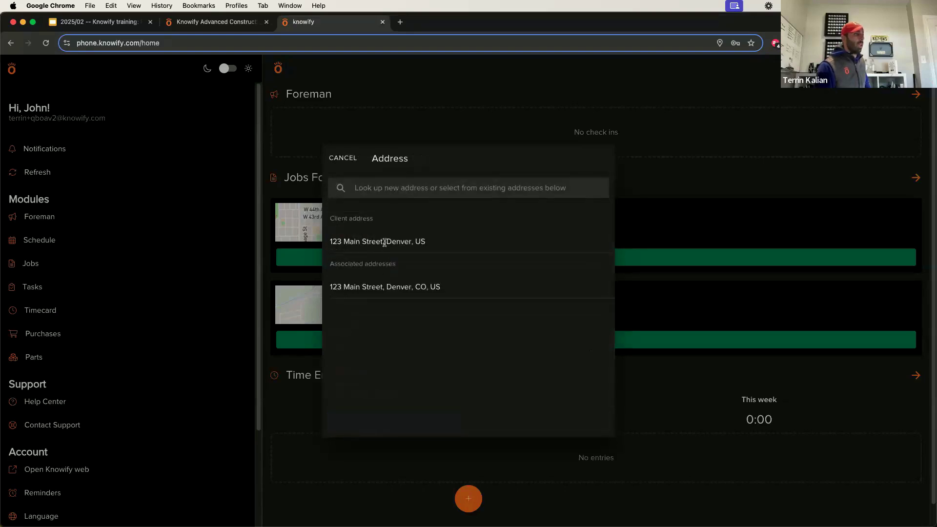
left_click(385, 243)
scroll(377, 279, "down", 5)
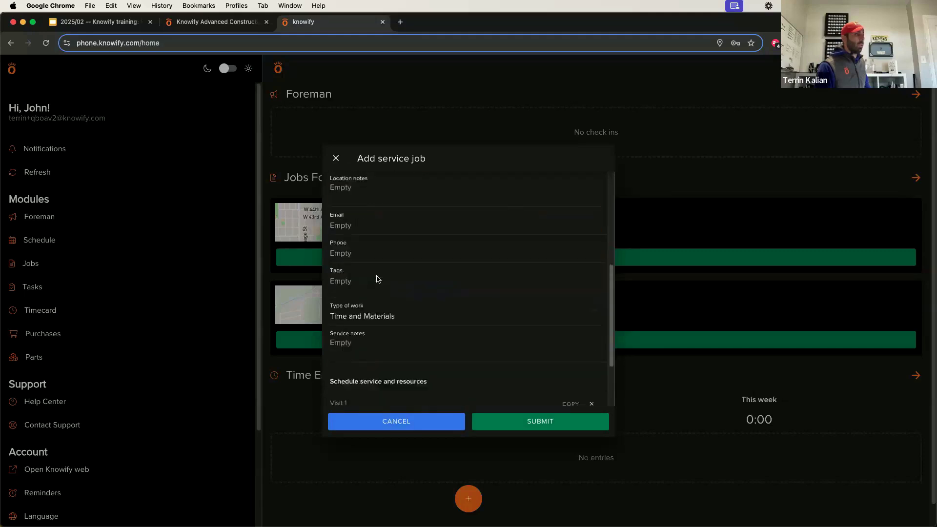
scroll(357, 212, "down", 1)
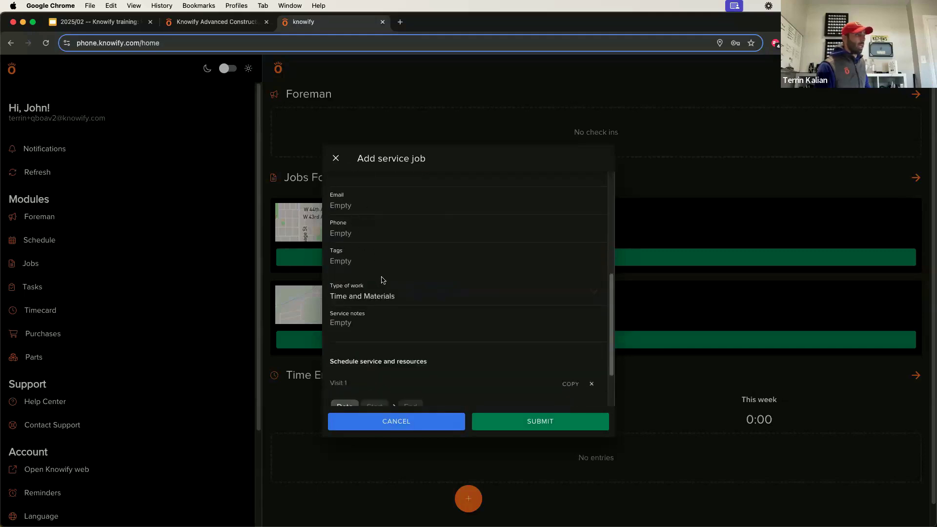
scroll(381, 276, "down", 2)
Set the job to Fixed Price with one 'Installation' item, quantity 1 at $1,000.
left_click(374, 250)
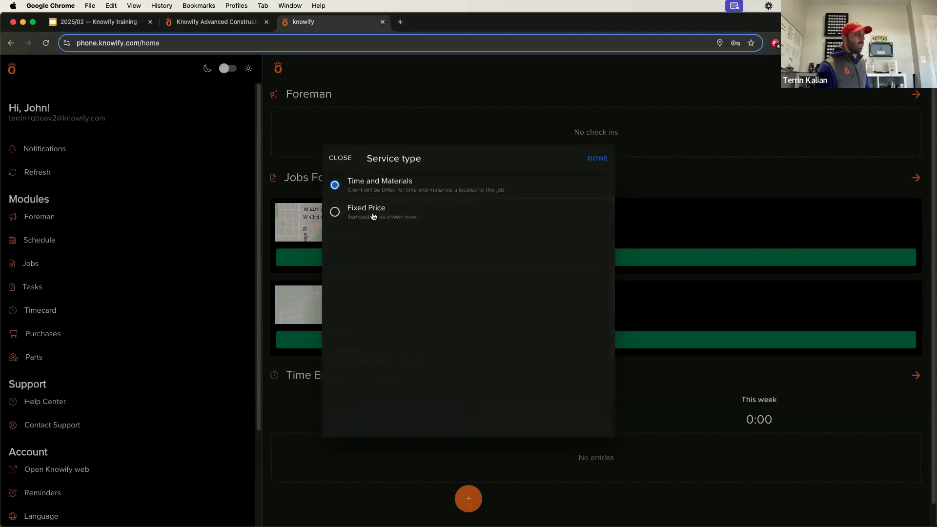
left_click(371, 210)
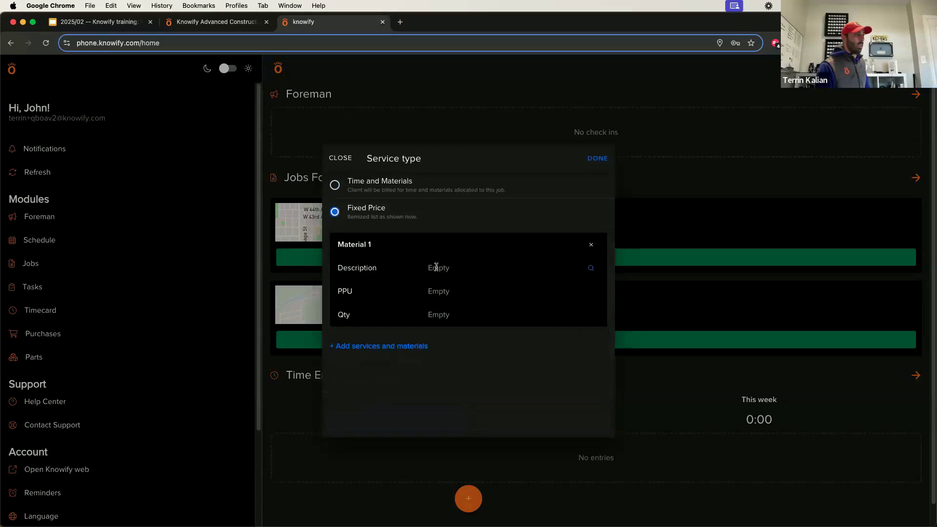
type("In")
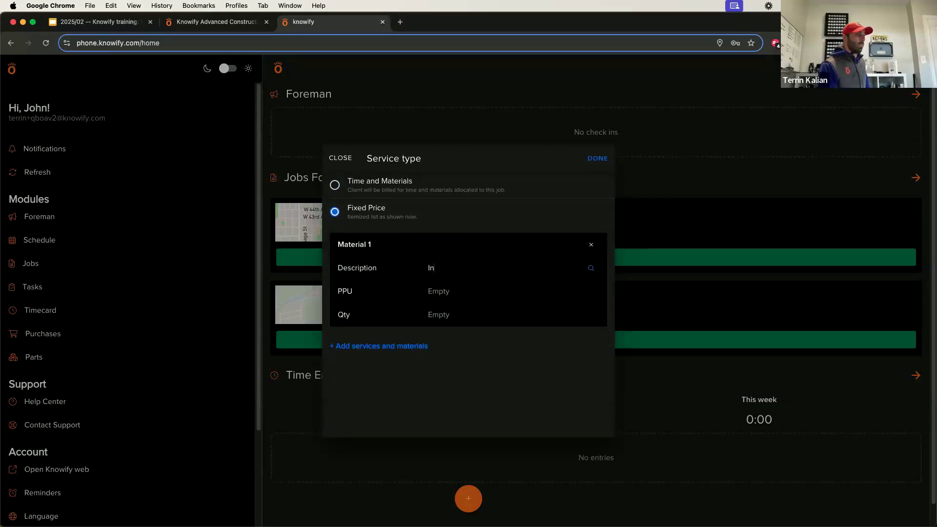
type("stallation")
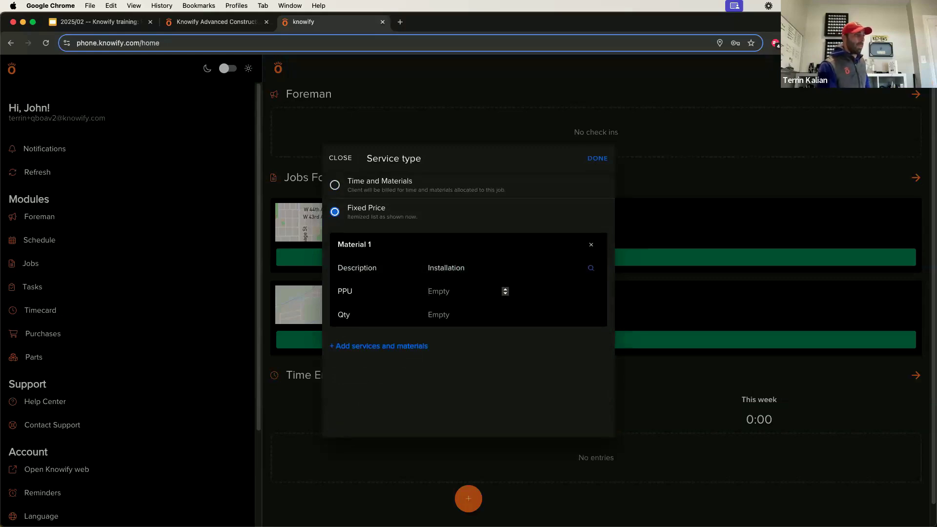
type("1000")
key("Tab")
type("1")
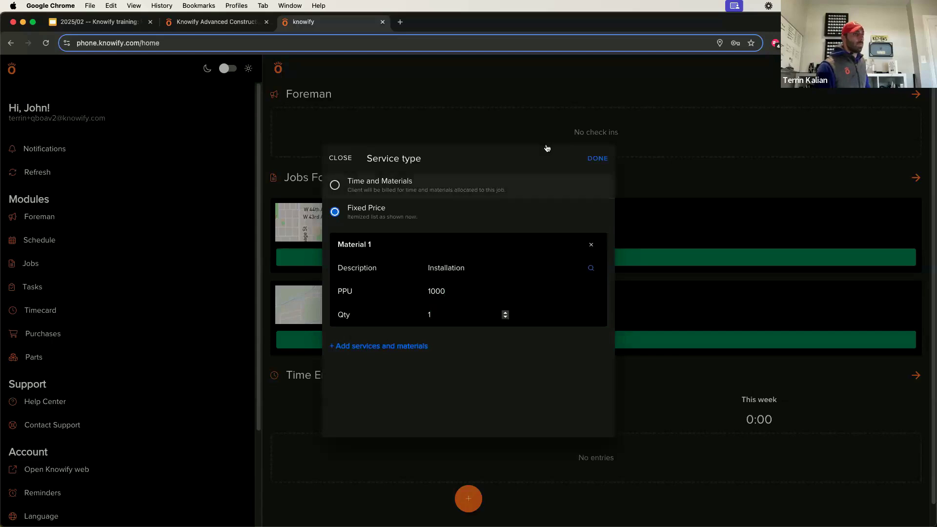
left_click(598, 158)
scroll(444, 345, "down", 3)
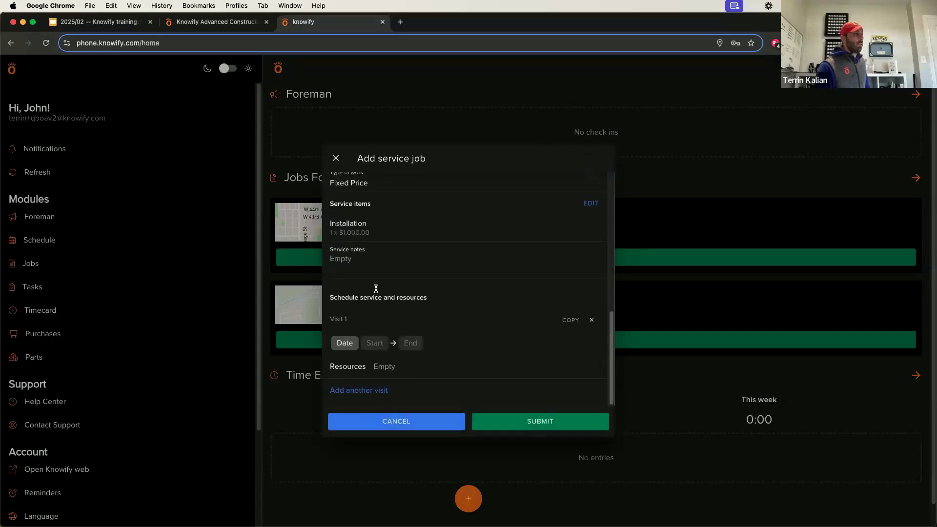
Schedule the visit for Feb 12 at 5:00 AM with one technician and submit the ticket.
left_click(345, 344)
left_click(469, 302)
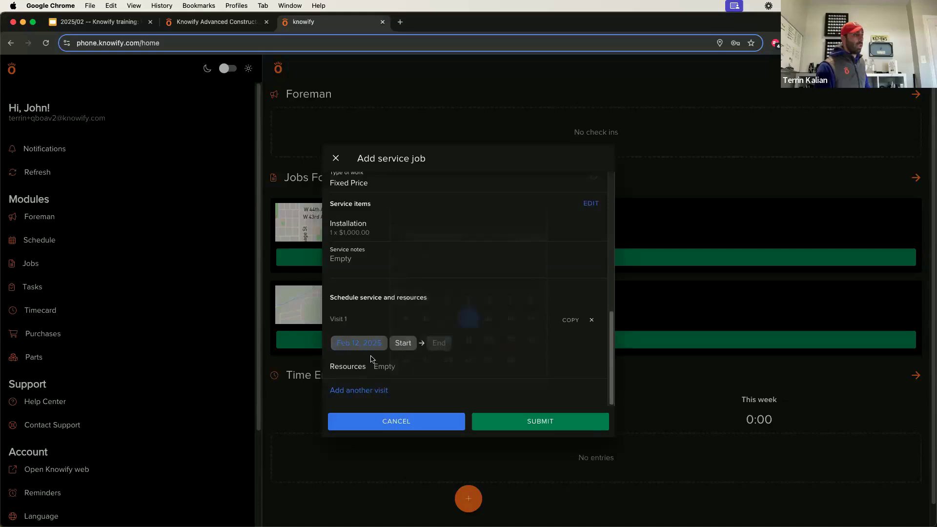
left_click(410, 344)
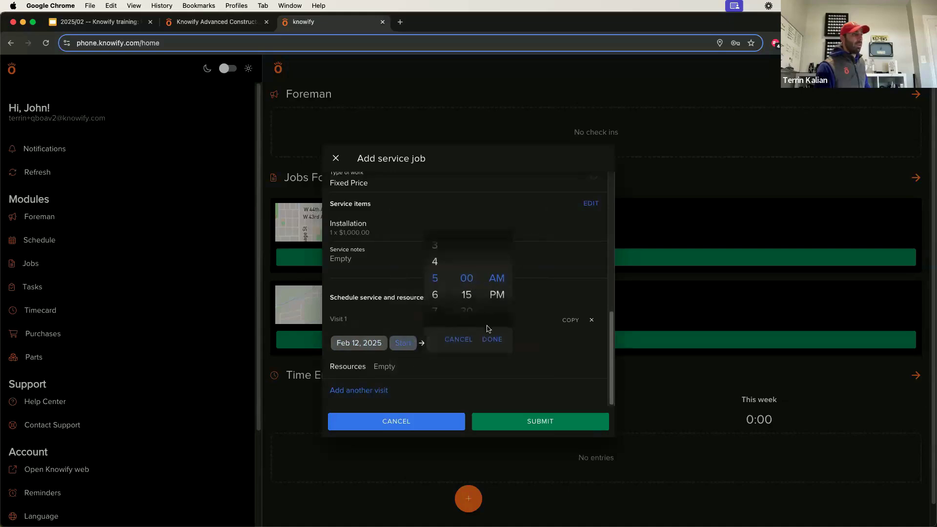
left_click(488, 341)
left_click(375, 371)
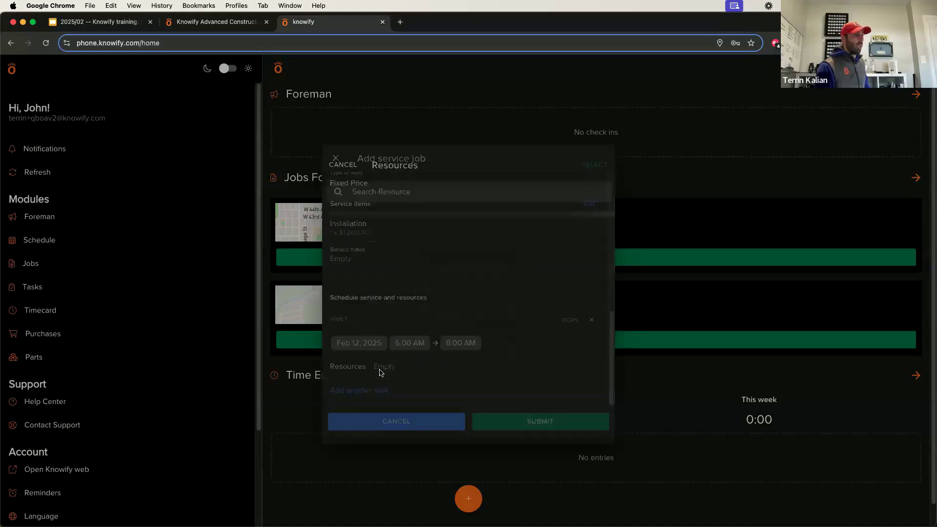
left_click(376, 382)
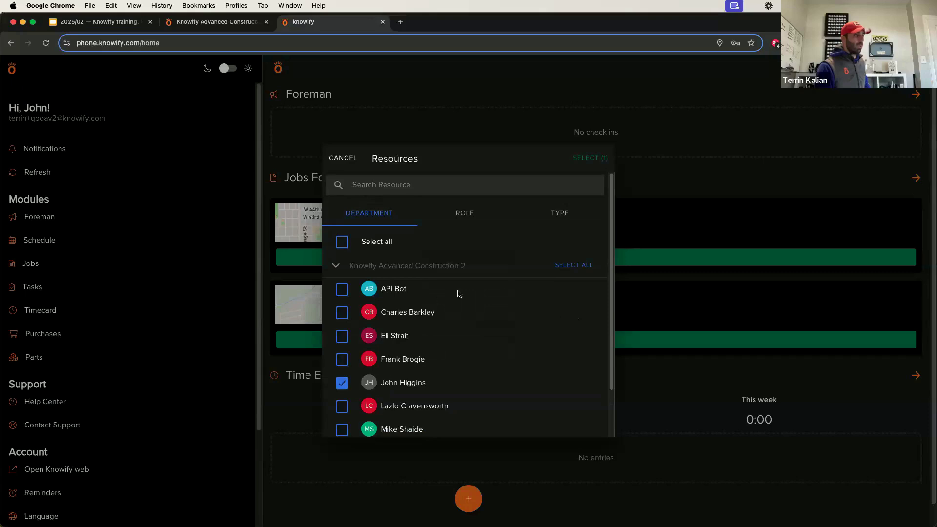
scroll(452, 390, "down", 2)
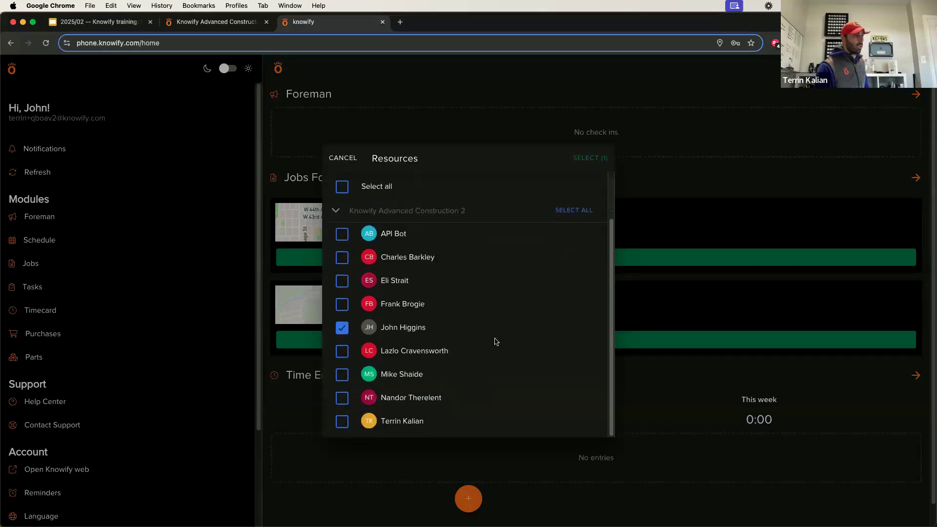
scroll(496, 342, "up", 2)
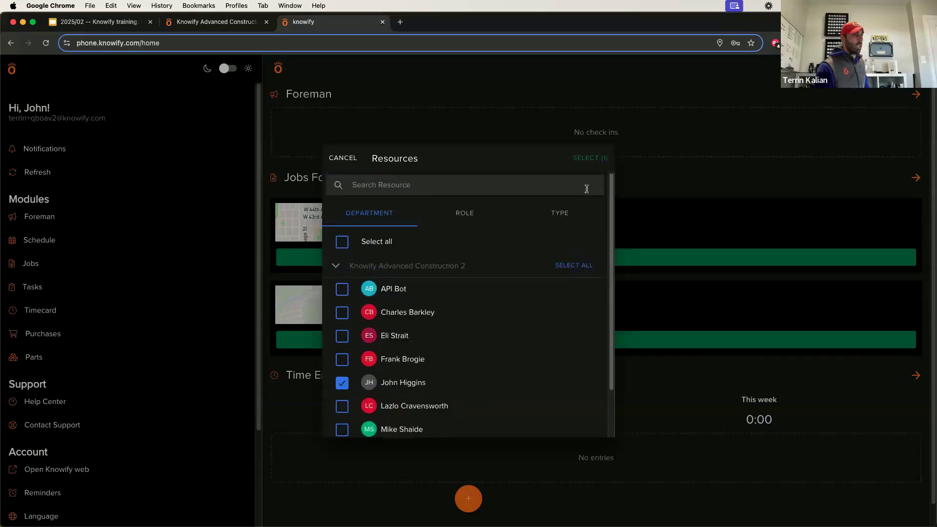
left_click(591, 159)
left_click(502, 423)
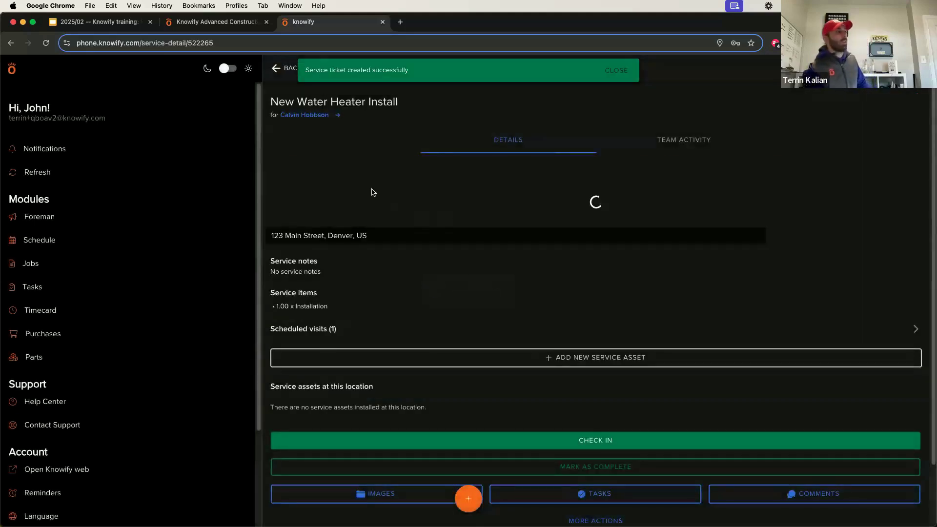
Check Feb 12's jobs list for New Water Heater Install, then return to the home screen.
left_click(271, 70)
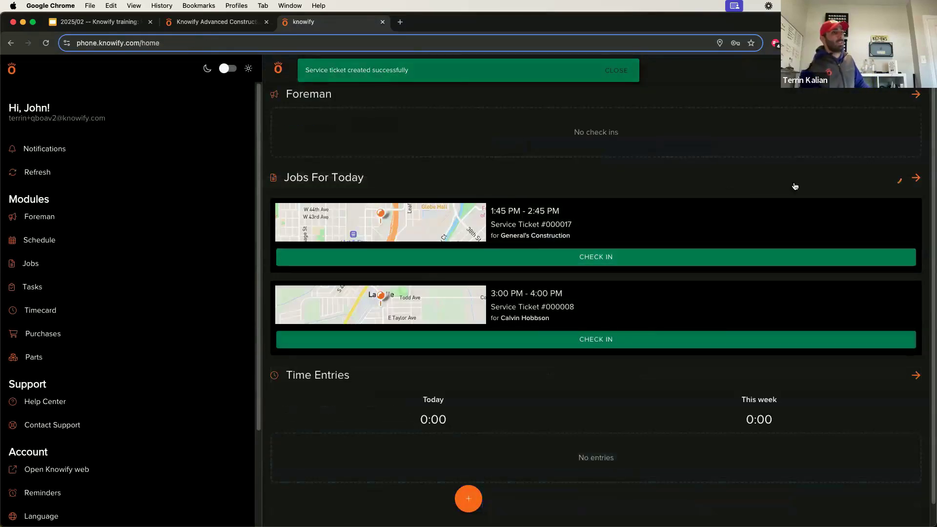
left_click(884, 184)
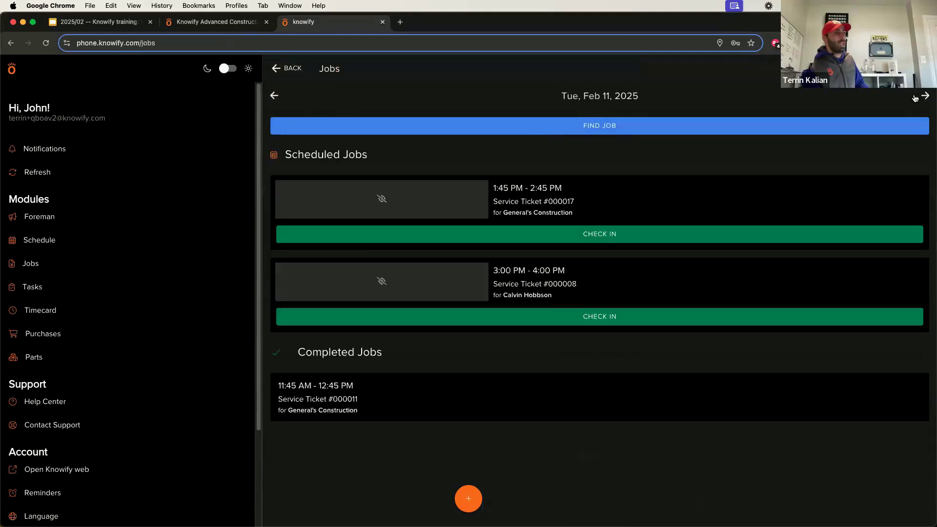
left_click(924, 95)
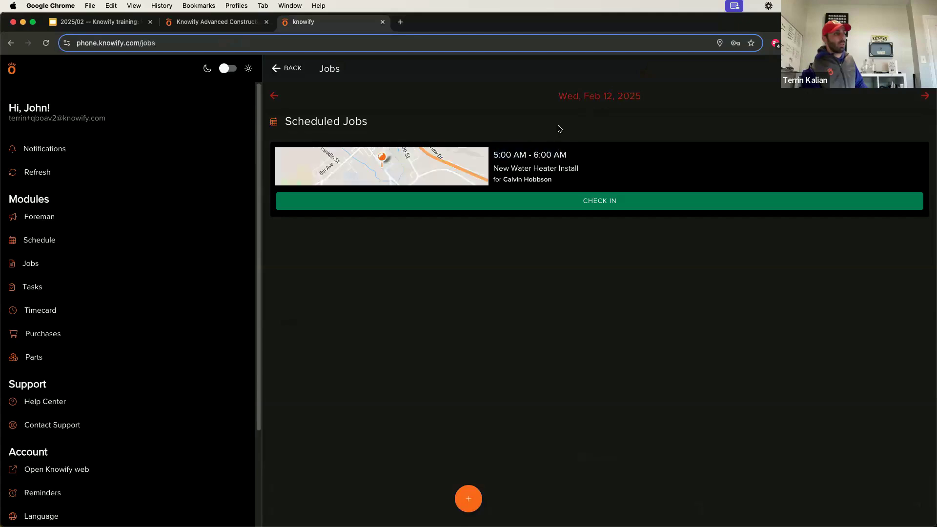
left_click(298, 68)
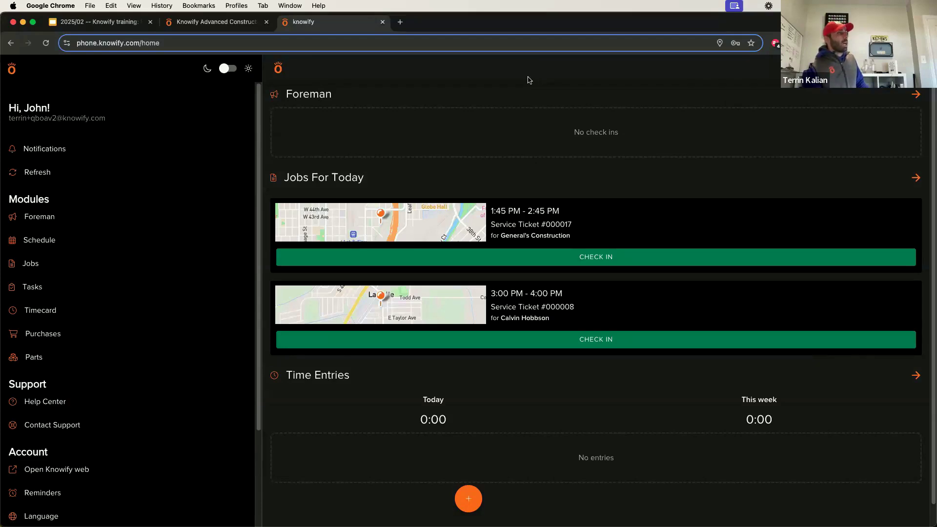
Present slide 18, the Q&A slide, of the Knowify Service Pro training deck as a slideshow.
key("ctrl+Tab")
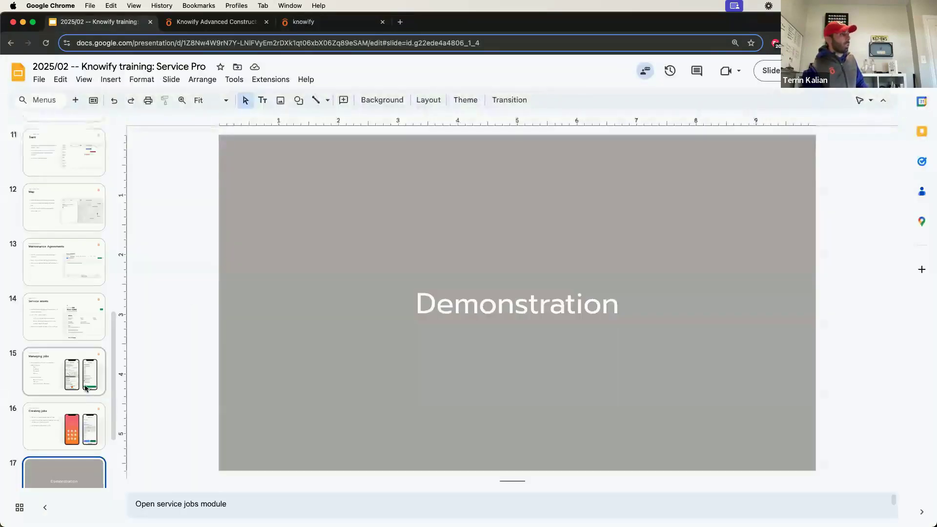
scroll(84, 397, "down", 3)
left_click(81, 403)
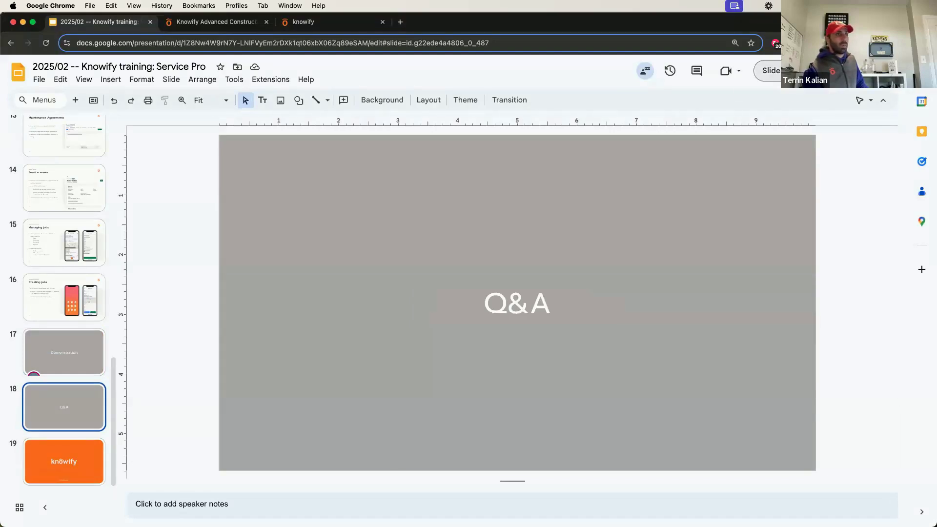
left_click(792, 71)
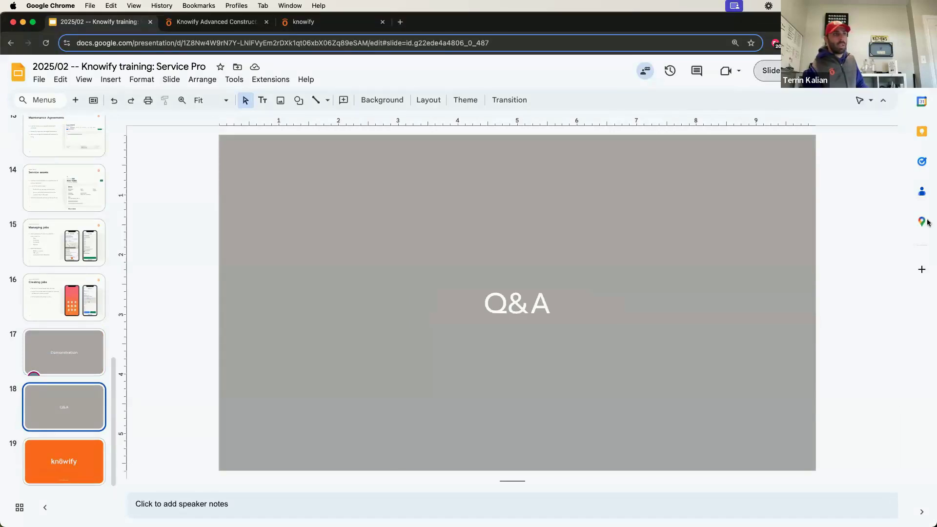
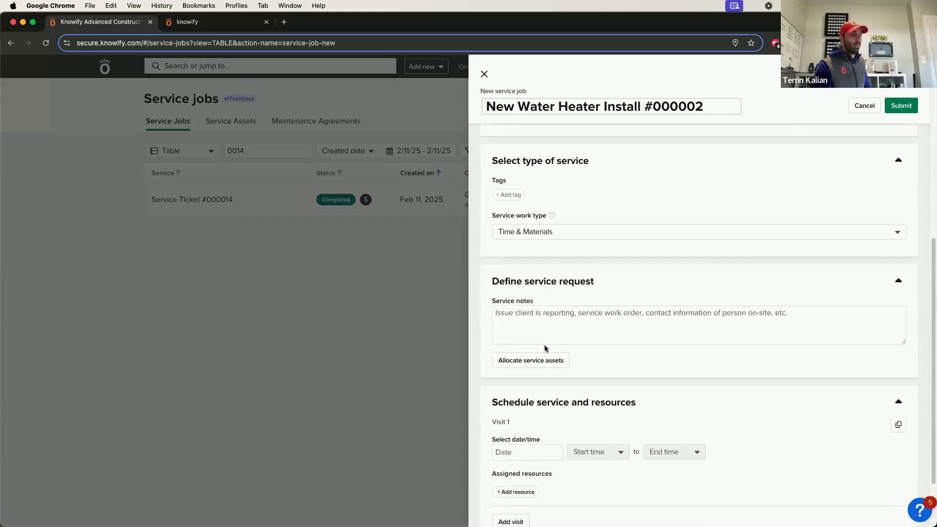
scroll(543, 346, "down", 2)
Set the visit date to 02/11/25 with a 2:00 PM start time.
left_click(532, 373)
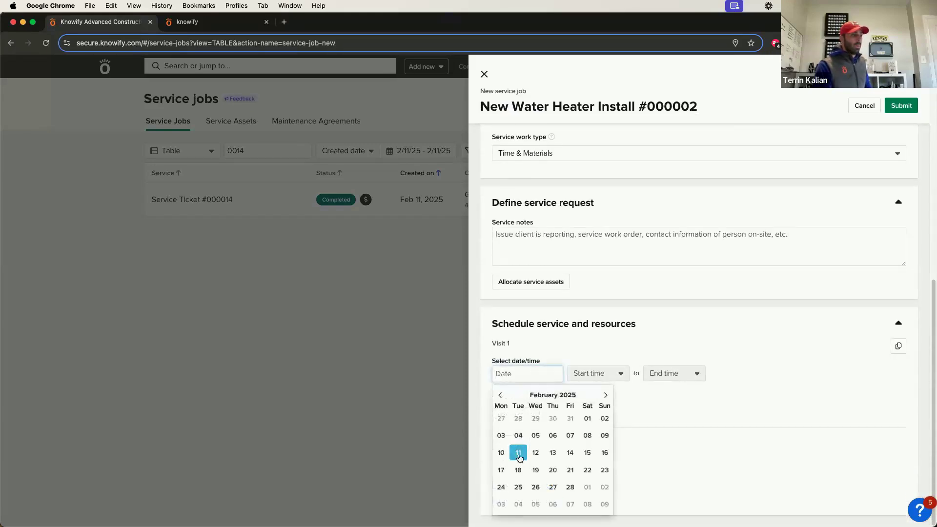
left_click(521, 456)
left_click(590, 382)
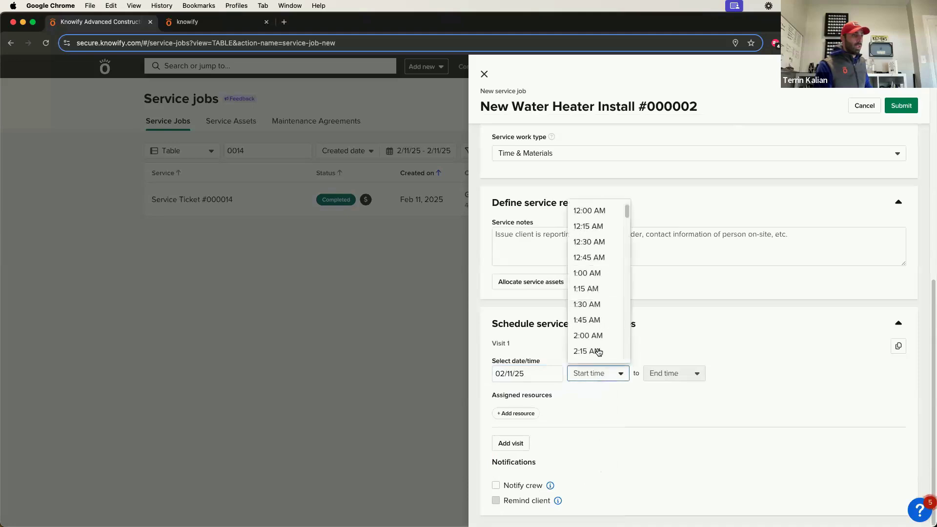
scroll(596, 351, "down", 10)
left_click(597, 342)
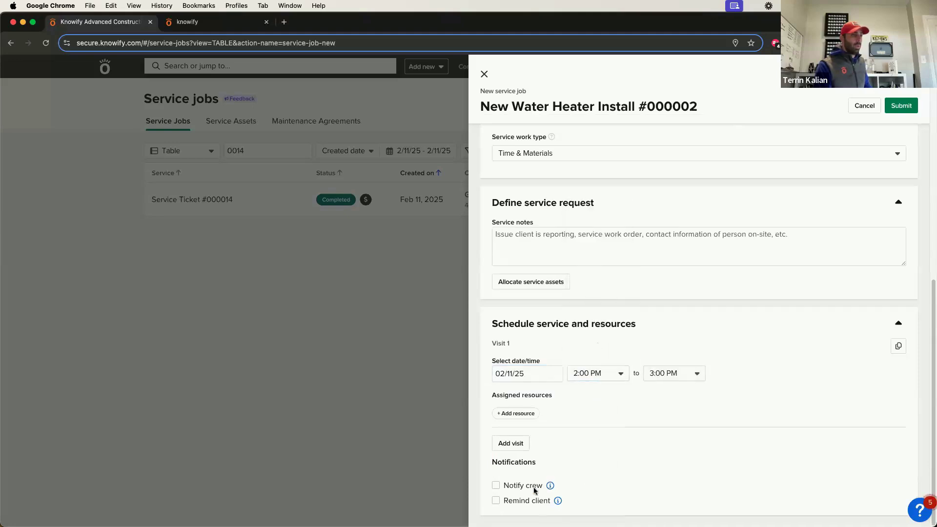
Turn on a client reminder 1 hour before and enter the client's mobile number.
left_click(526, 501)
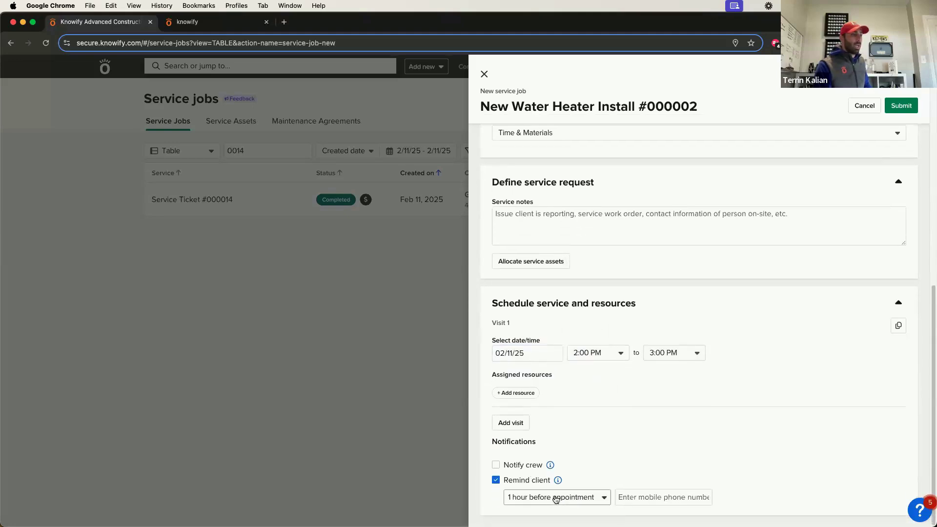
left_click(602, 497)
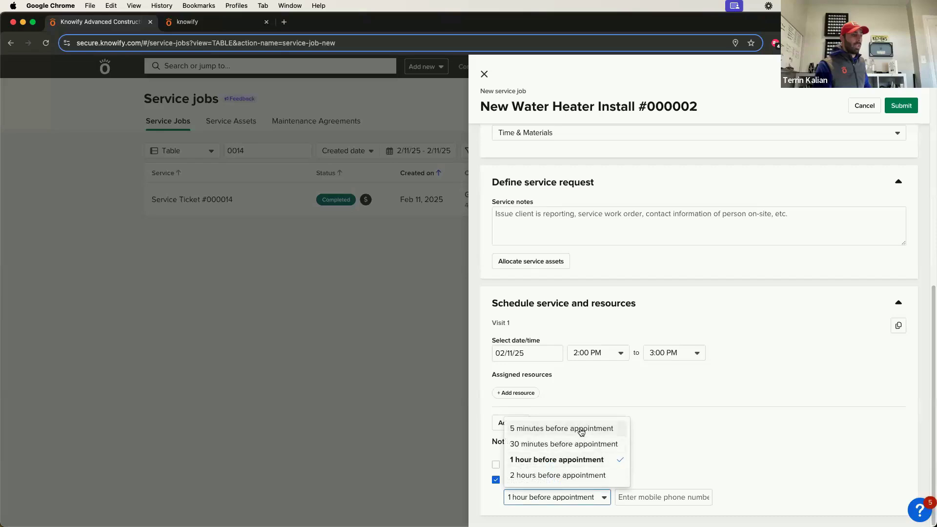
left_click(650, 494)
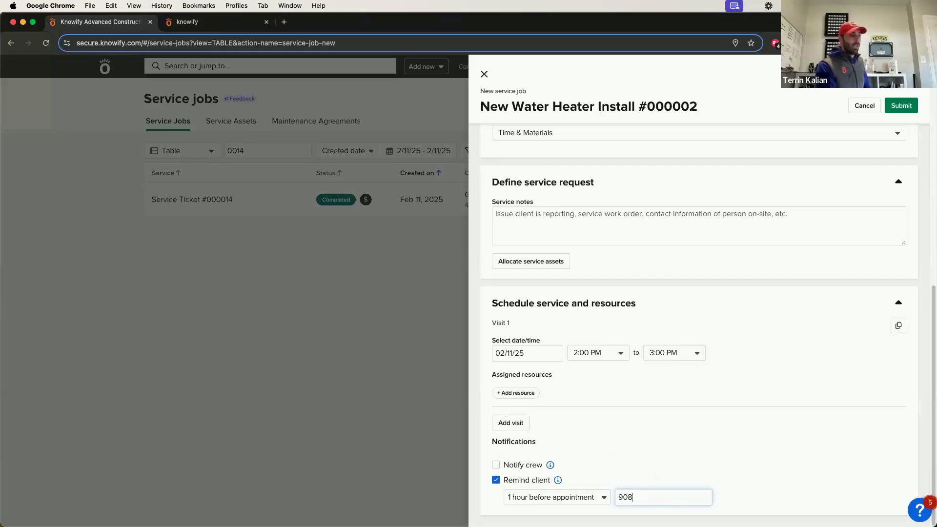
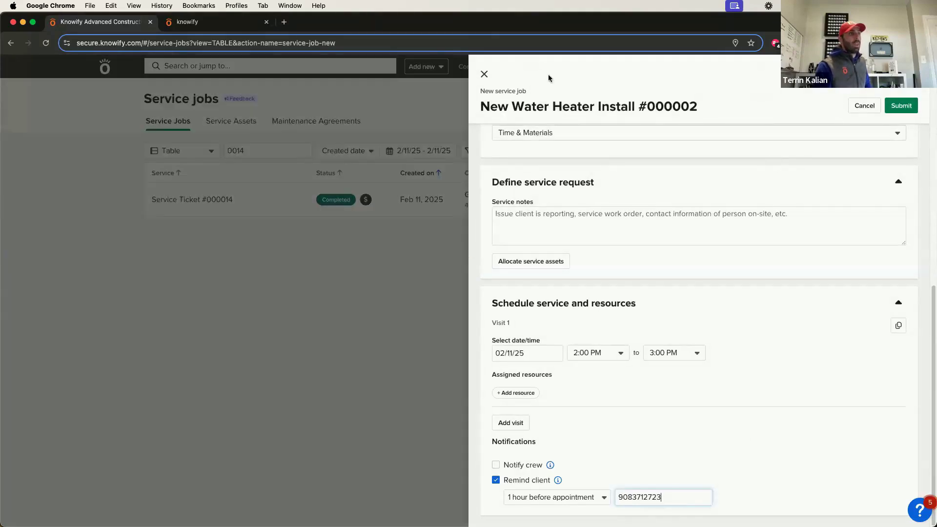
left_click(484, 75)
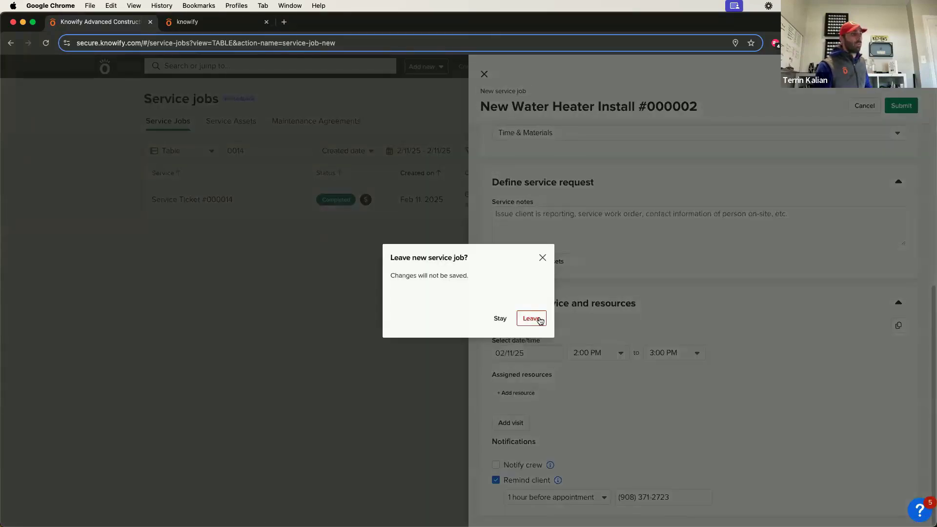
Keep the form entries and submit to create New Water Heater Install #000002.
left_click(501, 318)
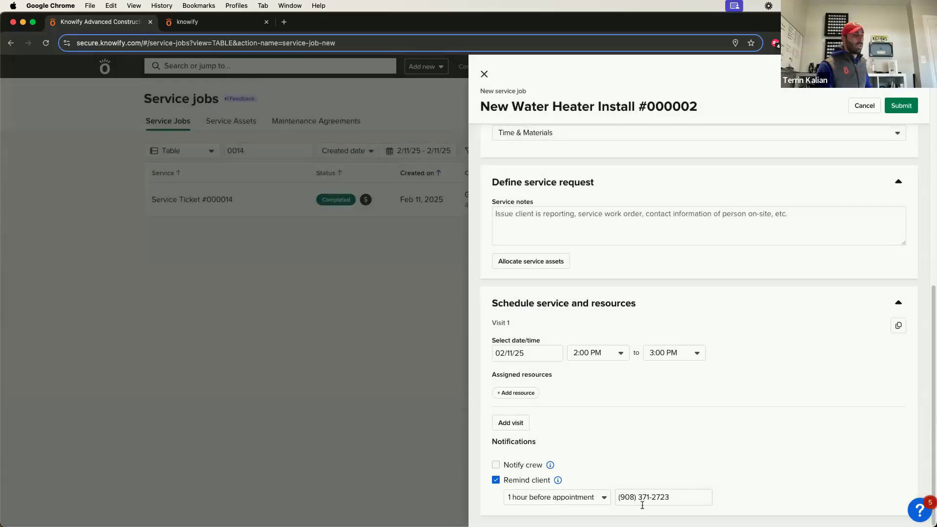
left_click(897, 107)
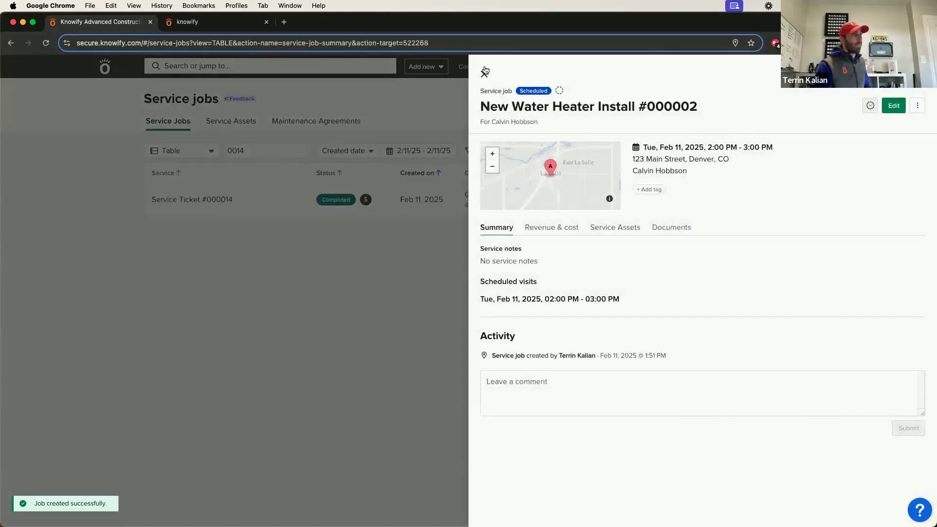
left_click(484, 71)
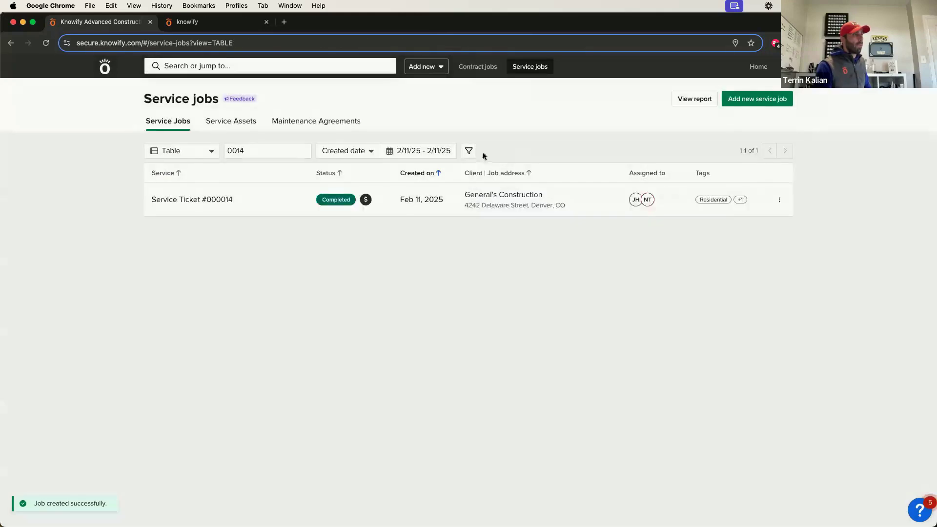
Clear the 0014 search so all 15 jobs list, and locate the new water heater job.
double_click(286, 151)
key("BackSpace")
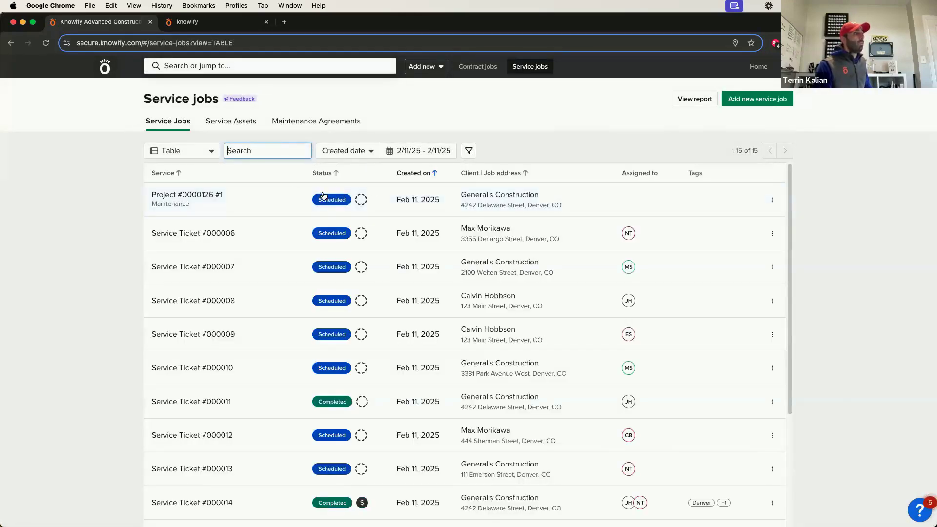
scroll(236, 289, "down", 3)
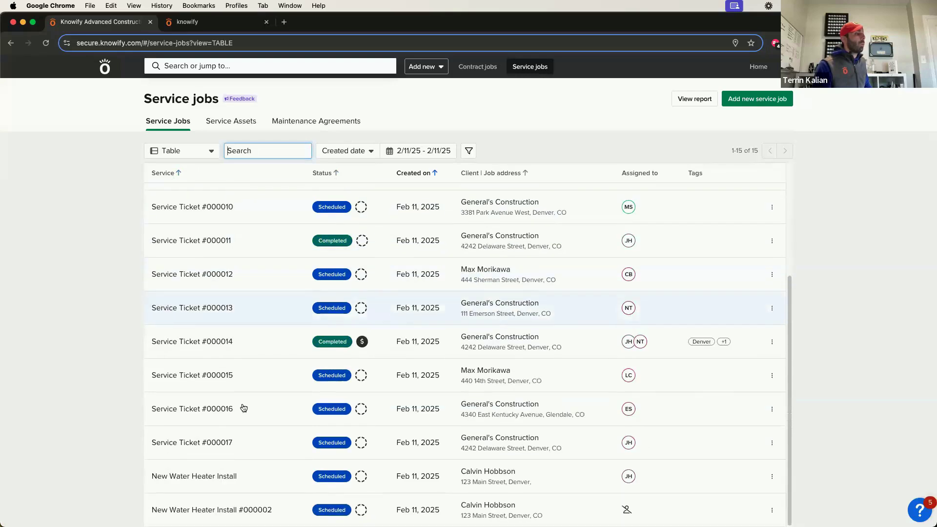
left_click(773, 510)
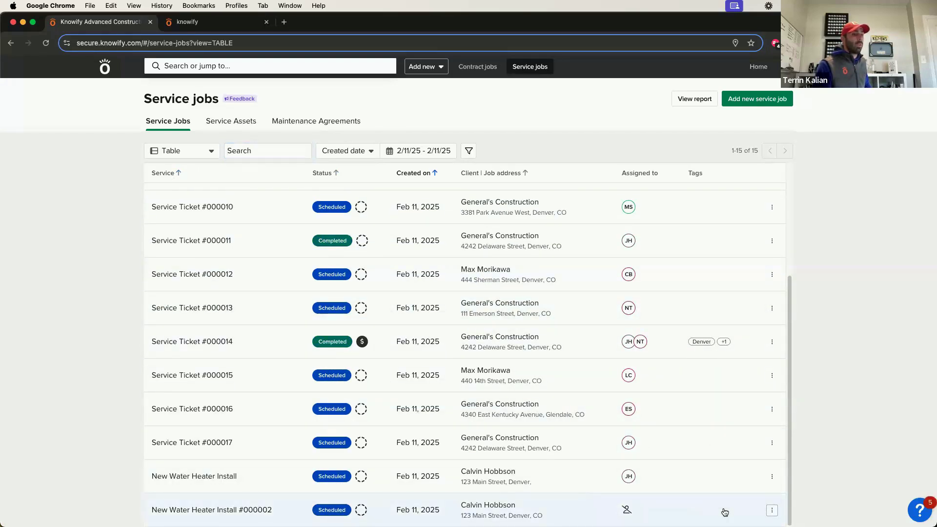
left_click(210, 510)
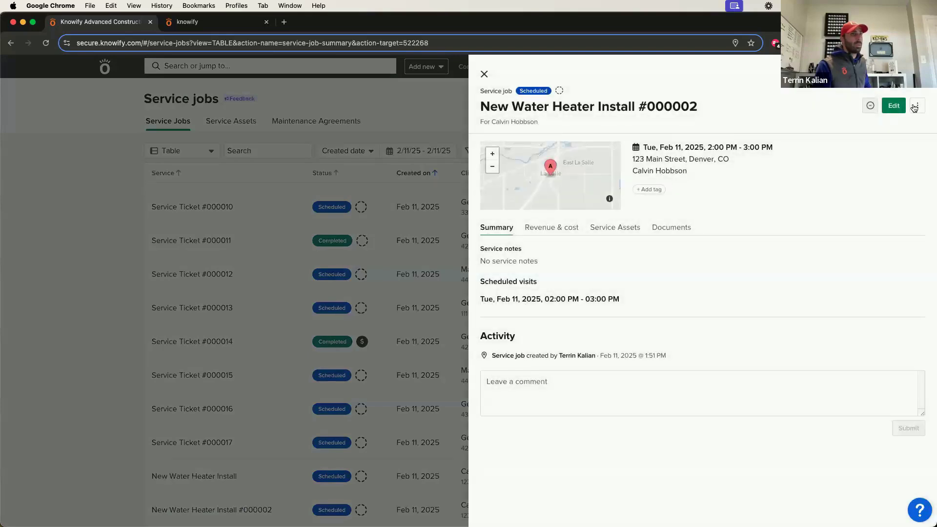
left_click(918, 106)
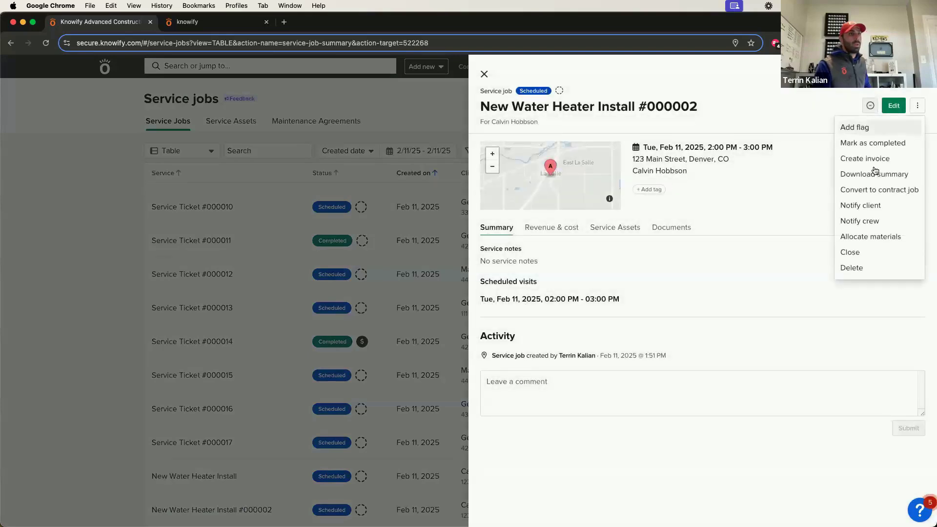
left_click(864, 205)
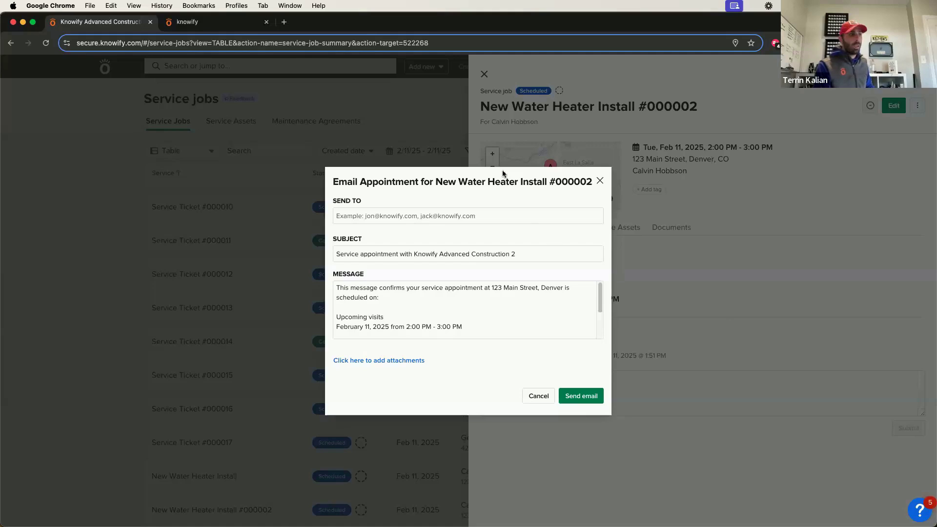
left_click(601, 182)
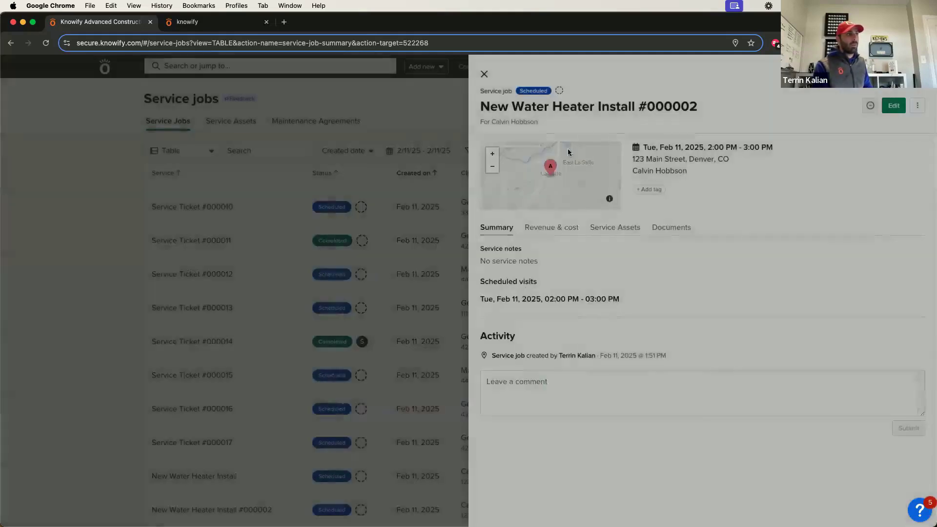
left_click(484, 75)
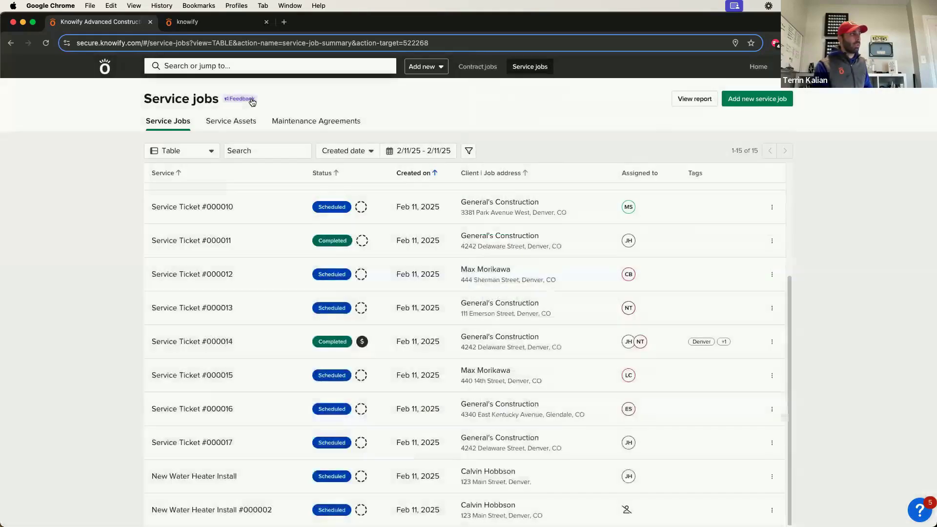
Send the feedback 'Show before and after pictures for service work in a report'.
left_click_drag(153, 101, 241, 99)
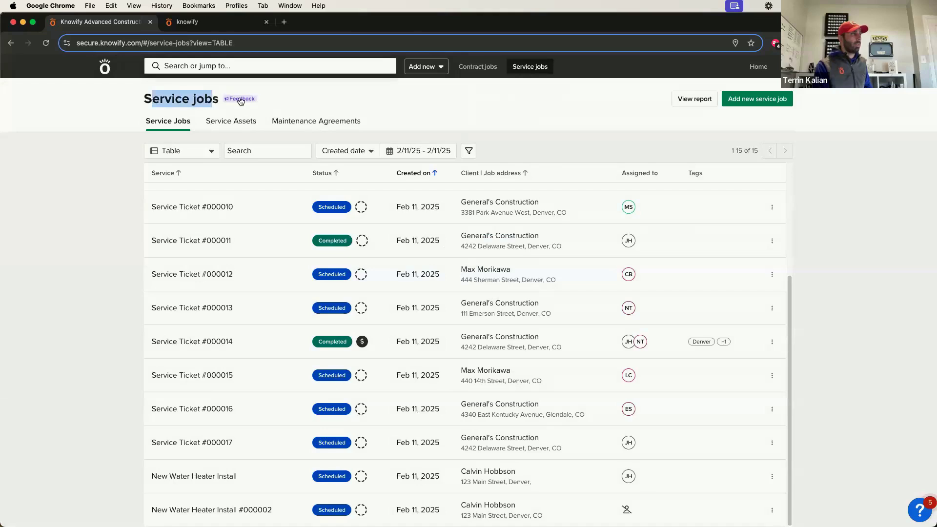
left_click(240, 99)
left_click(411, 334)
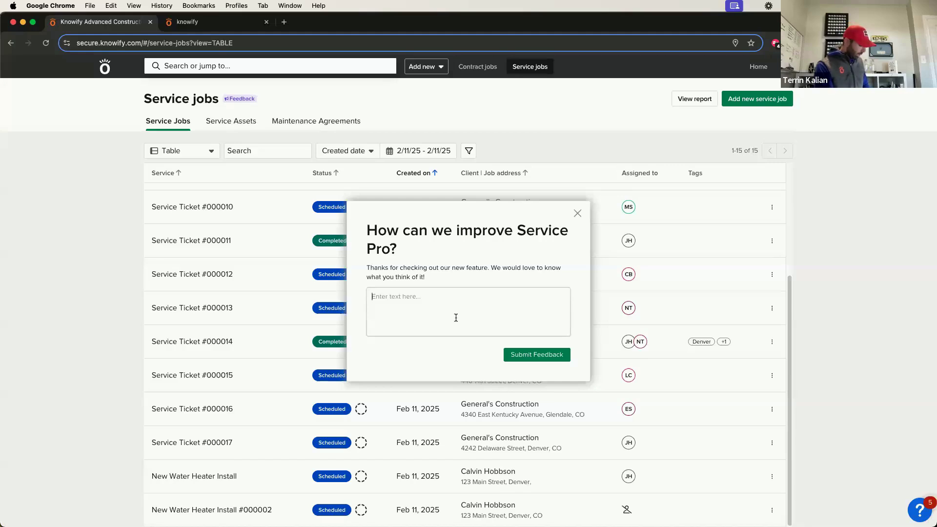
type("Show before ")
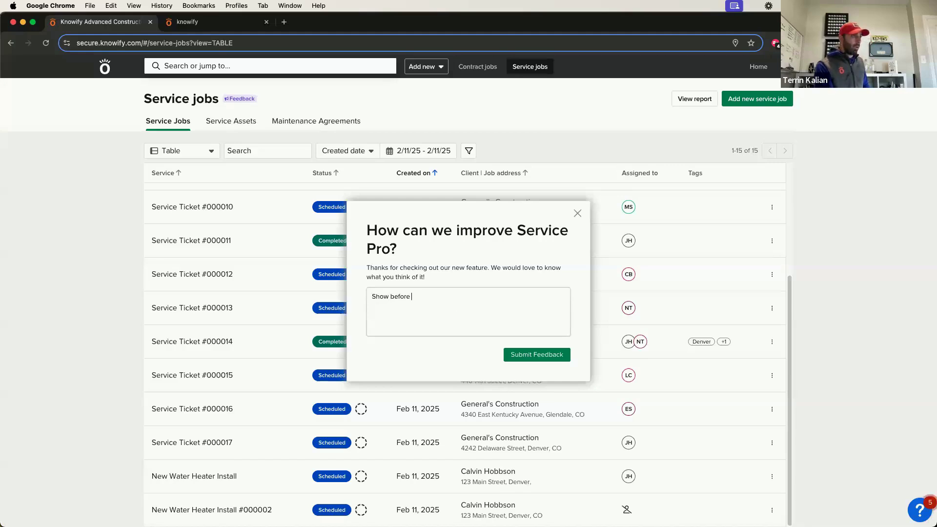
type("and after pictures ")
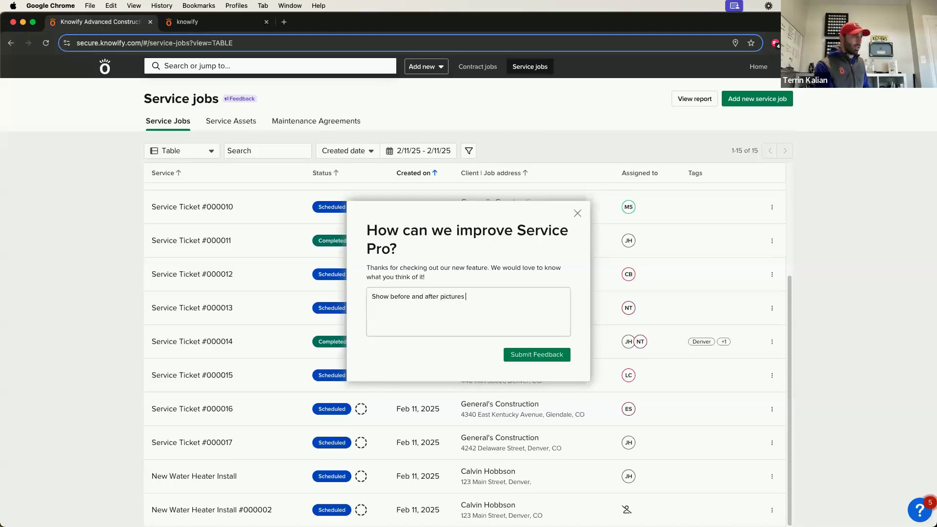
type("for service ")
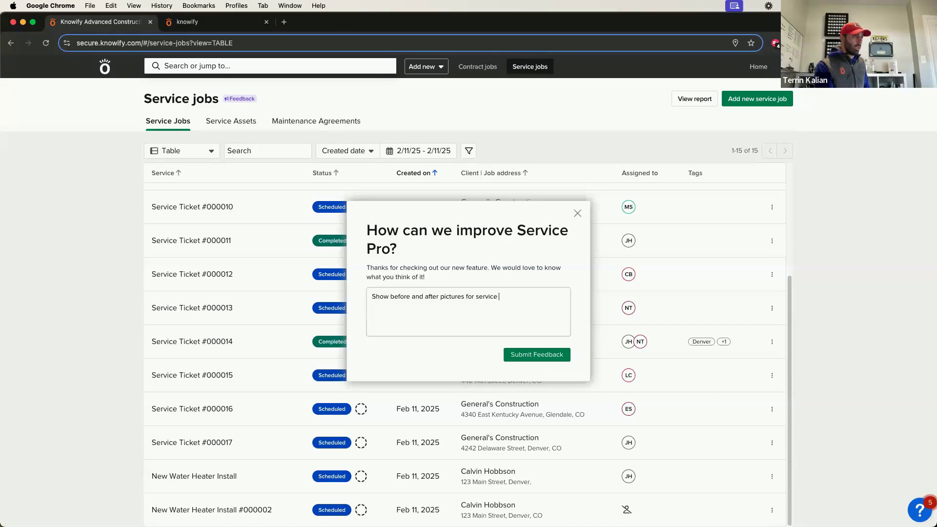
type("work in a report")
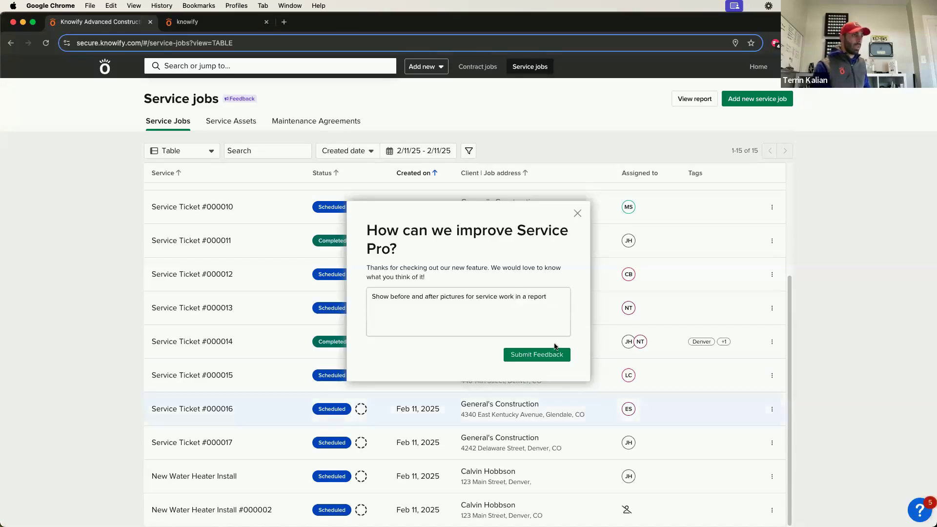
left_click(555, 355)
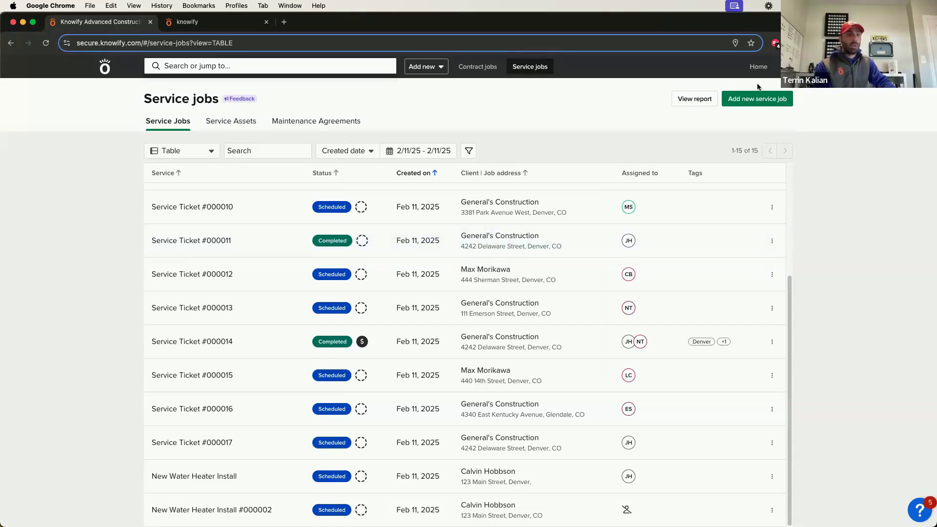
Open Project #0000126's Service History (13) under Maintenance Agreements and view the 4/11/25 visit.
left_click(298, 122)
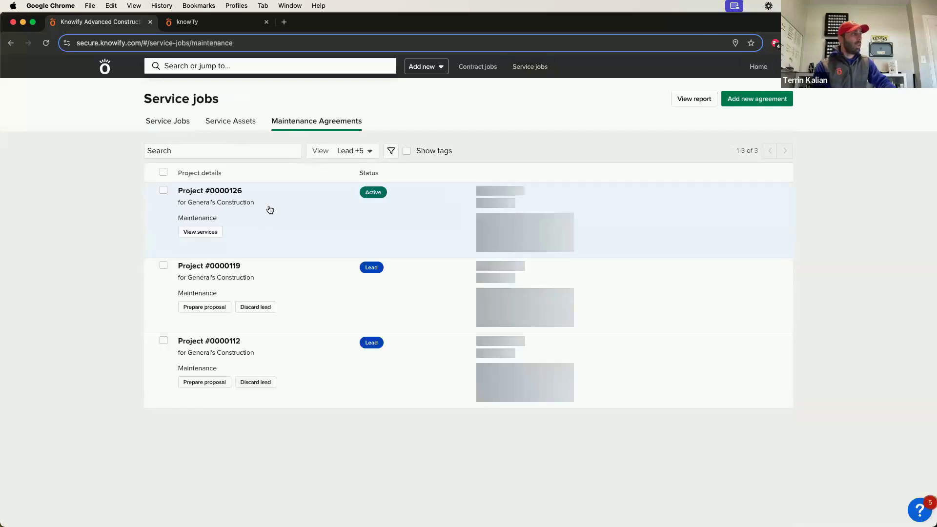
left_click(216, 195)
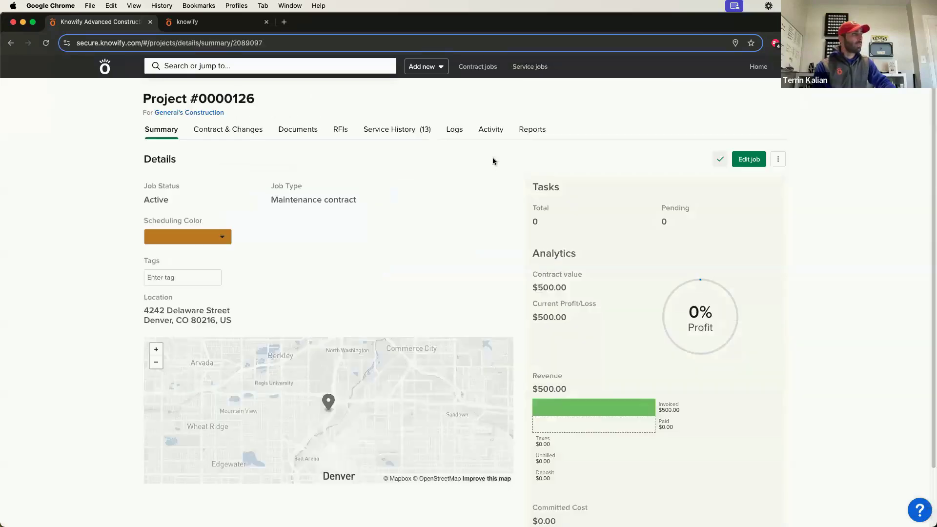
left_click(397, 130)
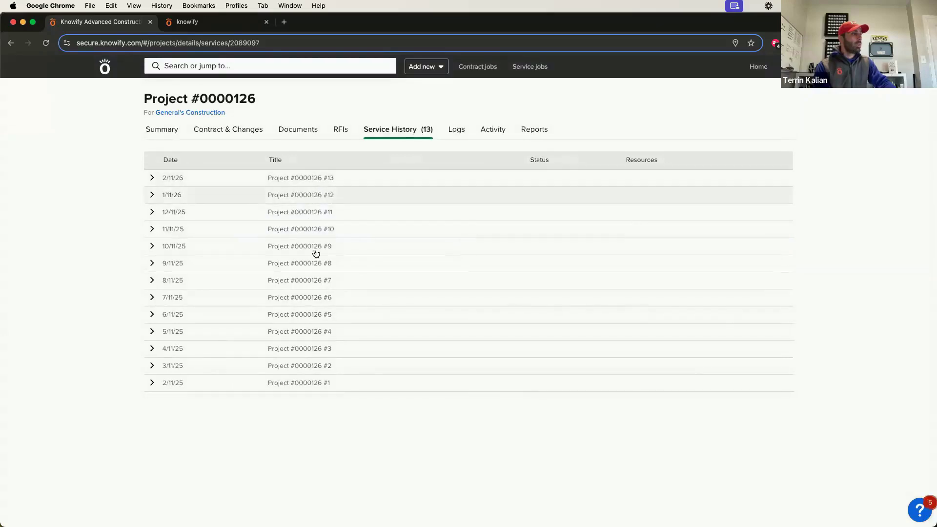
left_click(183, 350)
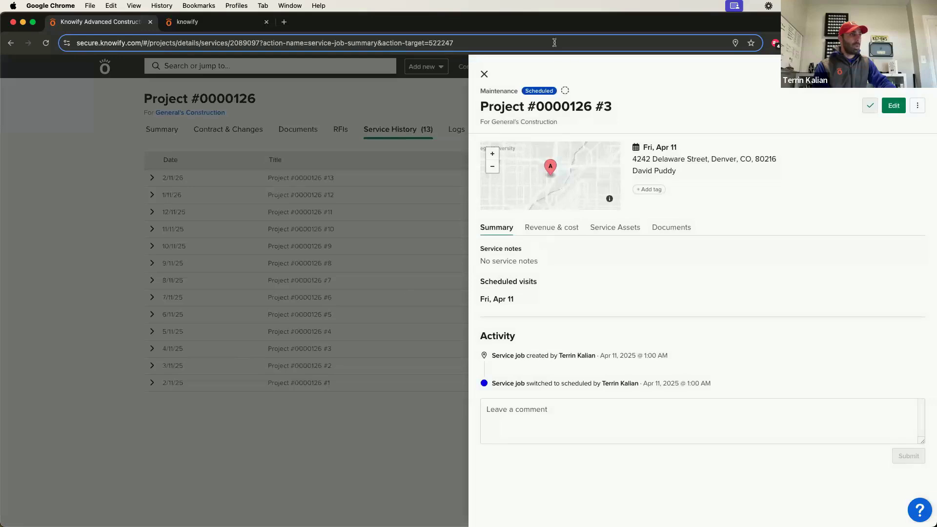